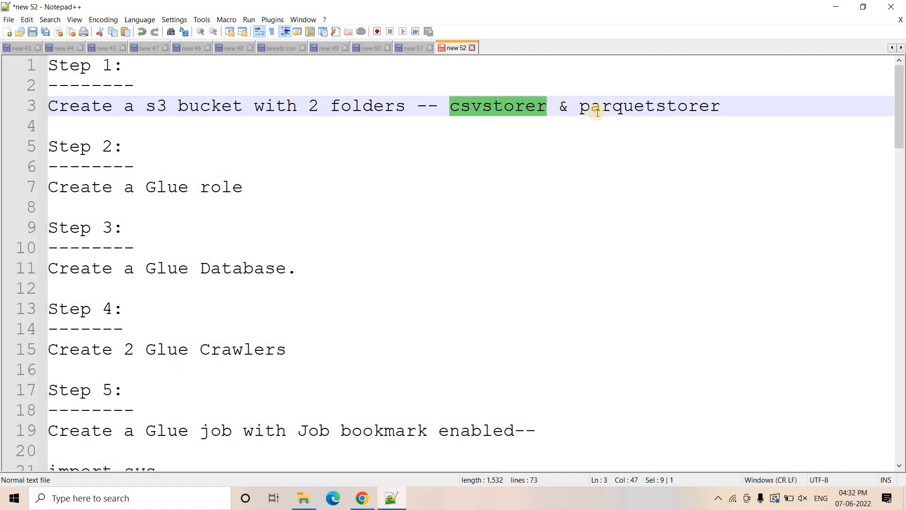
# - Switch to the AWS console in Chrome and create an S3 bucket named workflowdemotestingglue
pyautogui.doubleClick(598, 112)
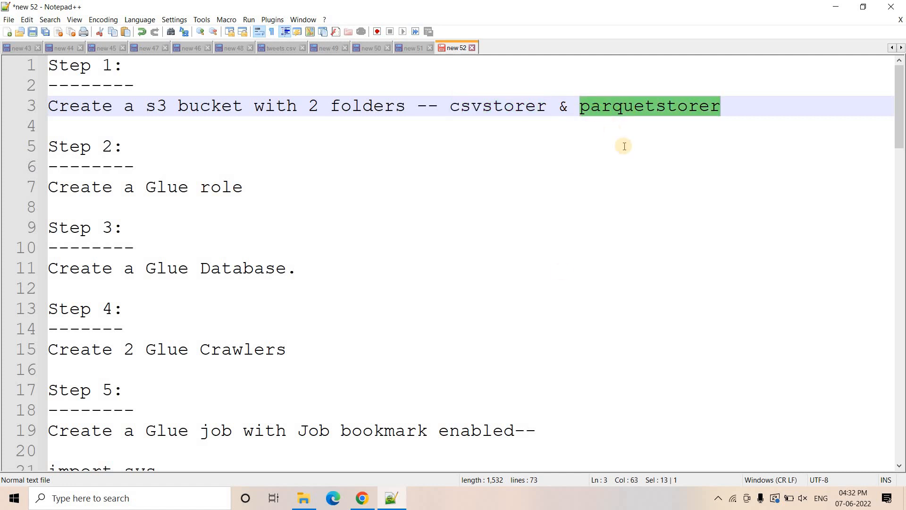
pyautogui.click(372, 504)
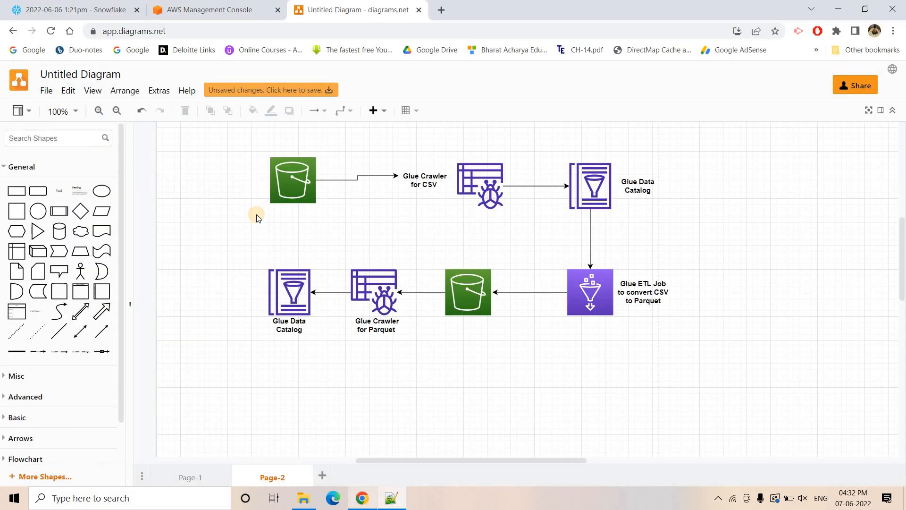
pyautogui.click(209, 10)
pyautogui.click(127, 259)
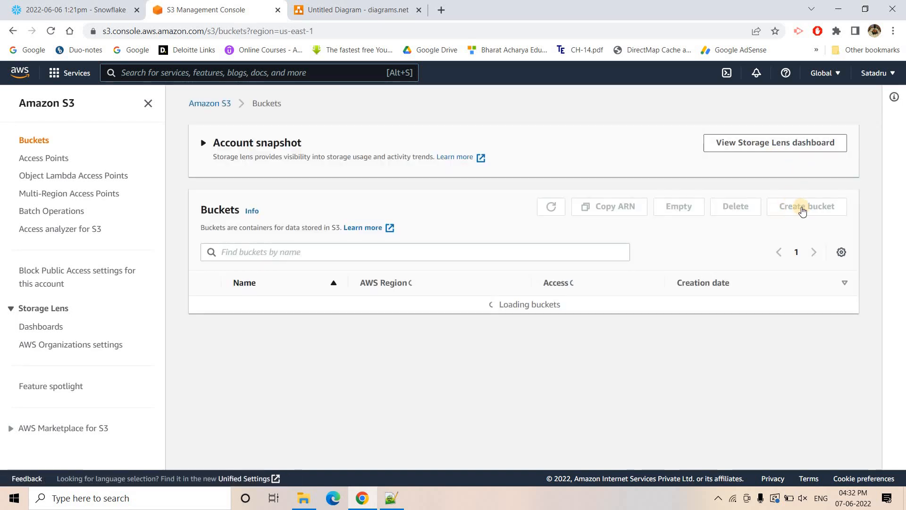
pyautogui.click(802, 209)
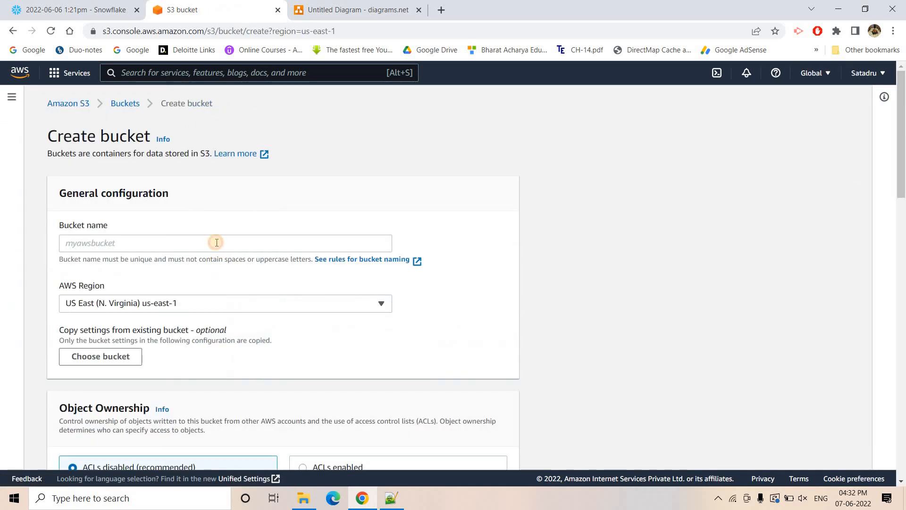
pyautogui.click(217, 243)
pyautogui.write('workflowdemotestingglue')
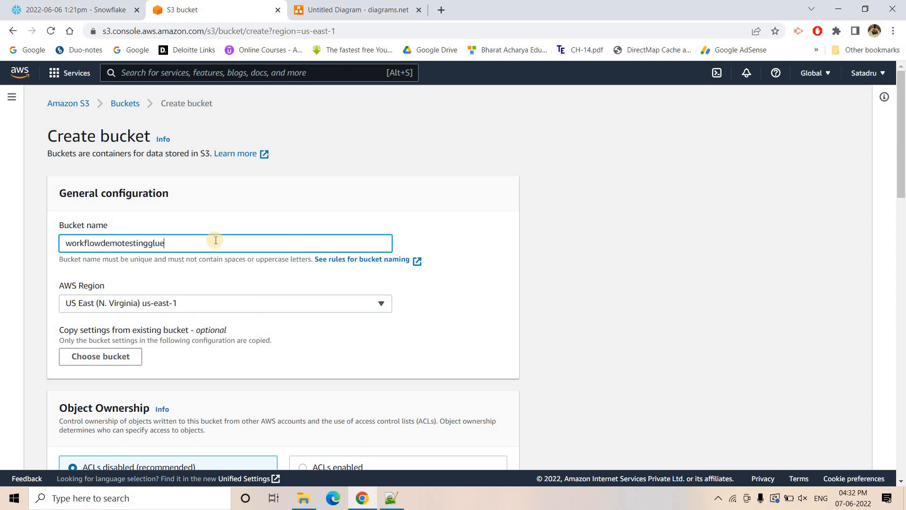
pyautogui.scroll(-20, 216, 240)
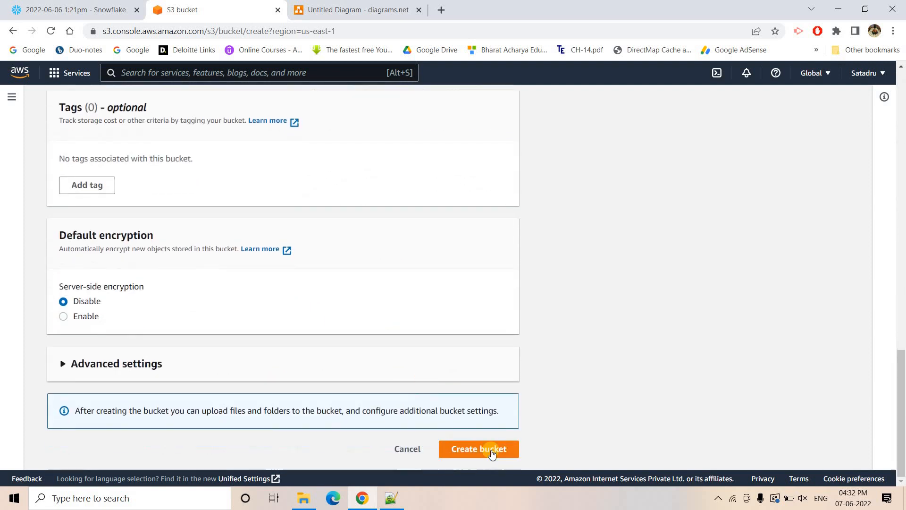
# - Copy the name csvstorer from the Notepad++ notes and create a folder with that name in the workflowdemotestingglue bucket
pyautogui.click(390, 498)
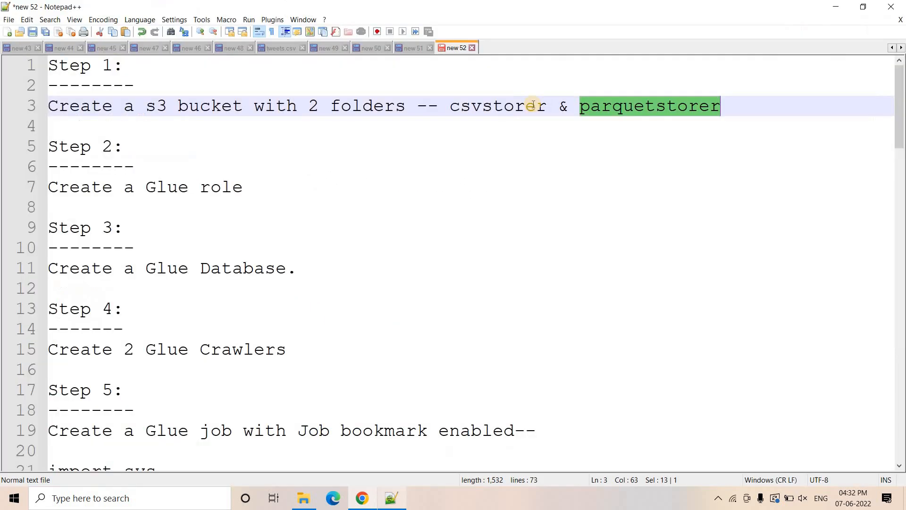
pyautogui.click(501, 106)
pyautogui.doubleClick(501, 106)
pyautogui.hotkey('ctrl', 'c')
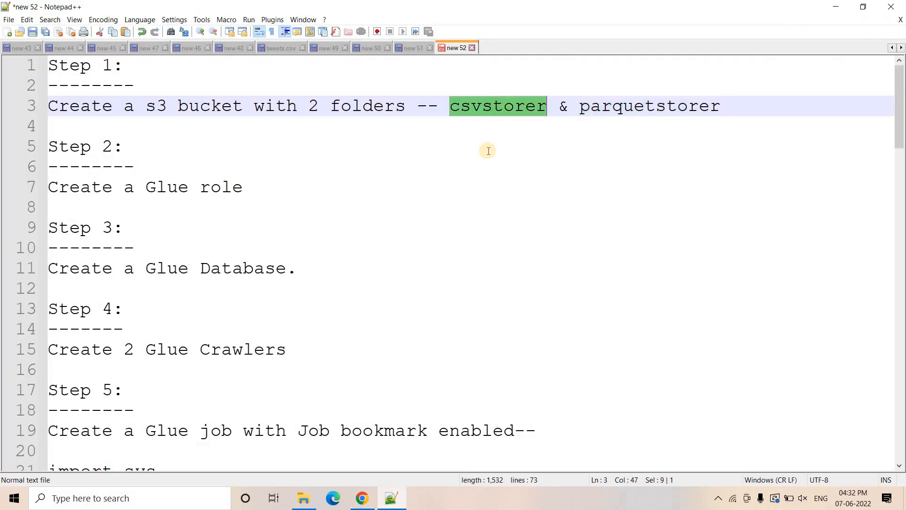
pyautogui.click(368, 495)
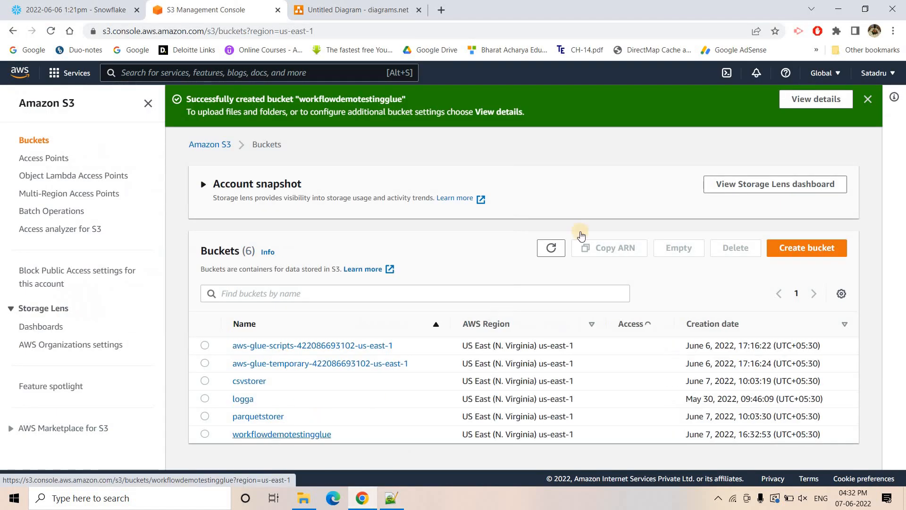
pyautogui.click(733, 281)
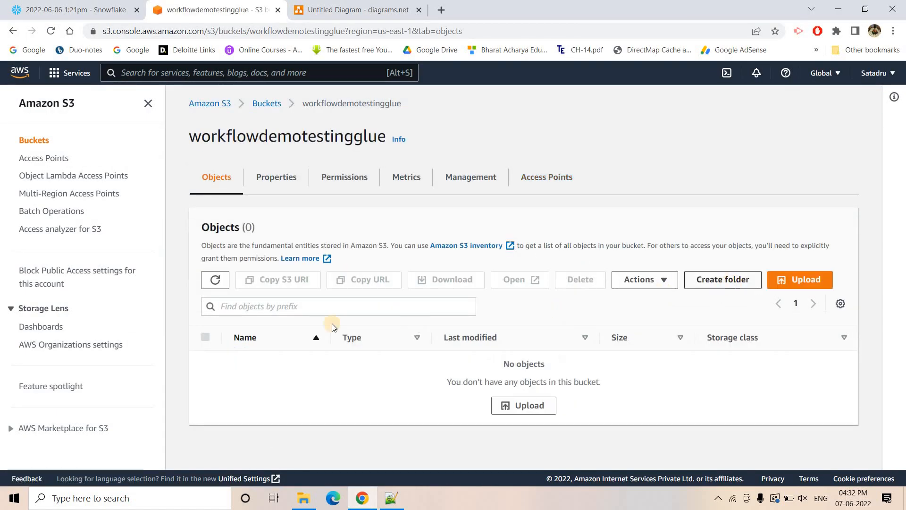
pyautogui.hotkey('ctrl', 'v')
pyautogui.scroll(-2, 665, 420)
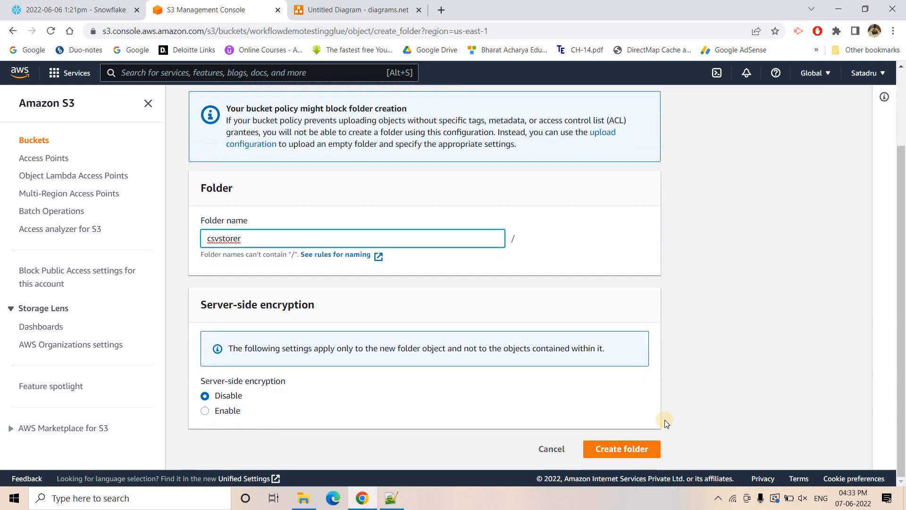
pyautogui.click(631, 449)
# - Copy the name parquetstorer from the Notepad++ notes and create a second folder with that name in the workflowdemotestingglue bucket
pyautogui.hotkey('alt', 'Tab')
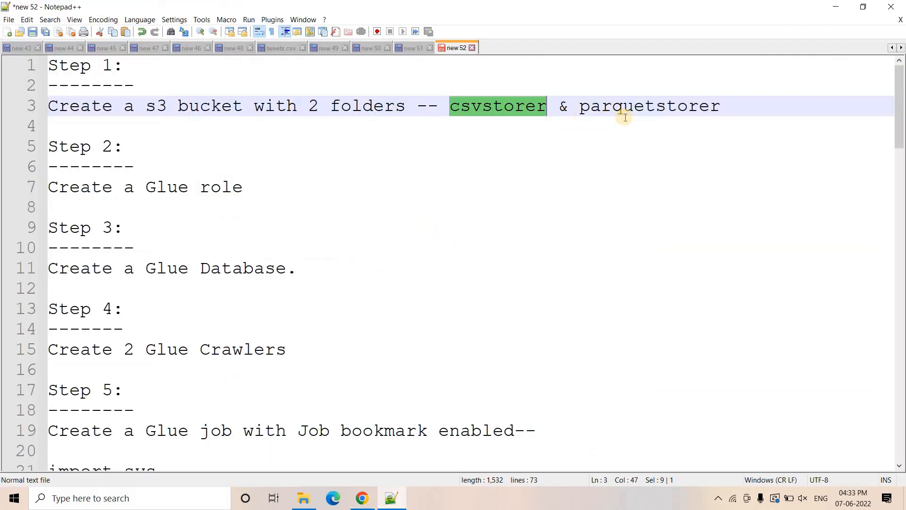
pyautogui.doubleClick(625, 117)
pyautogui.doubleClick(627, 108)
pyautogui.hotkey('ctrl', 'c')
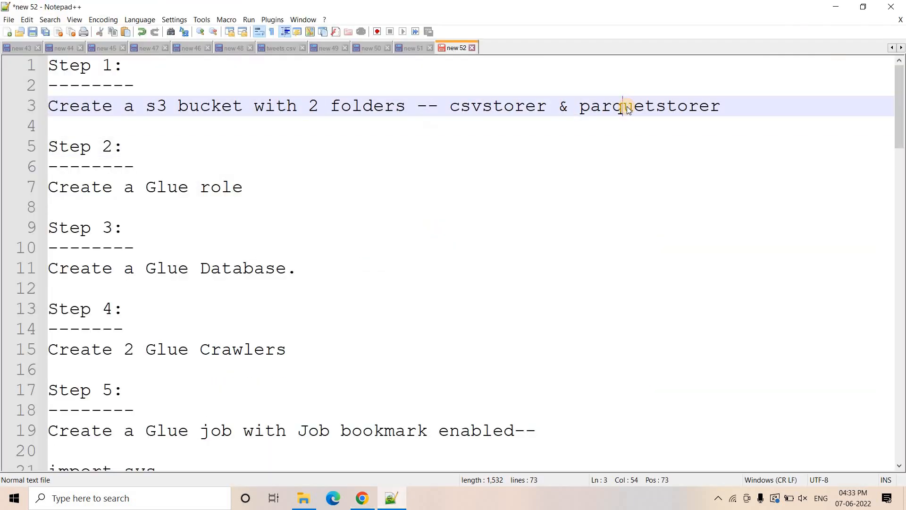
pyautogui.hotkey('alt', 'Tab')
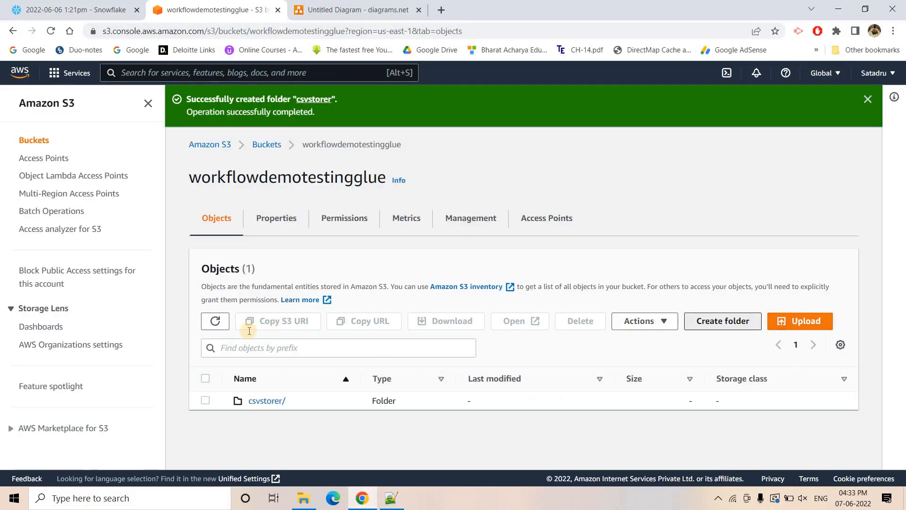
pyautogui.click(719, 326)
pyautogui.hotkey('ctrl', 'v')
pyautogui.scroll(-2, 367, 445)
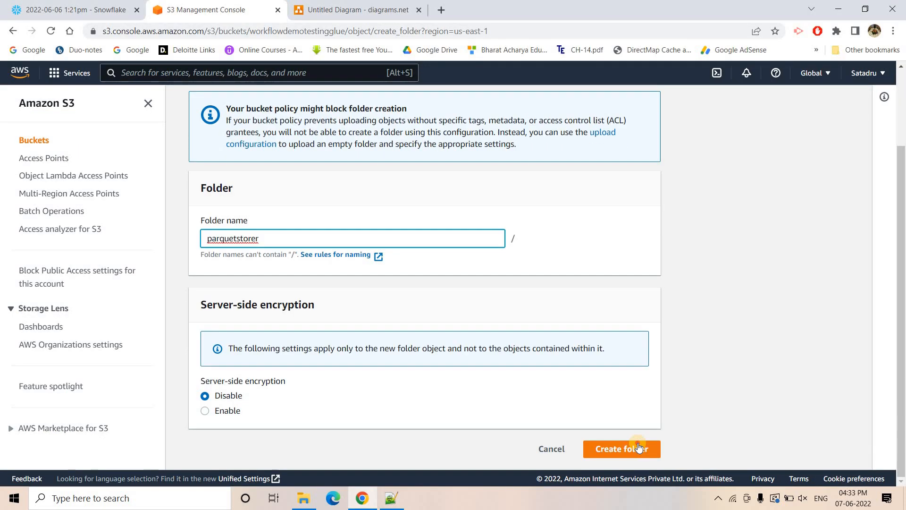
pyautogui.click(622, 449)
# - Review the Step 2 instruction about the Glue role in the Notepad++ notes
pyautogui.hotkey('alt', 'Tab')
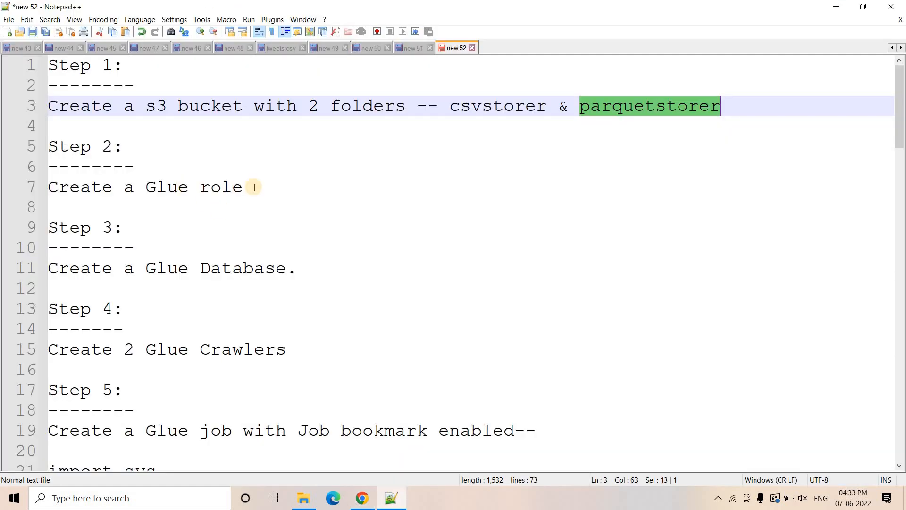
pyautogui.moveTo(284, 187); pyautogui.dragTo(48, 188)
pyautogui.click(336, 185)
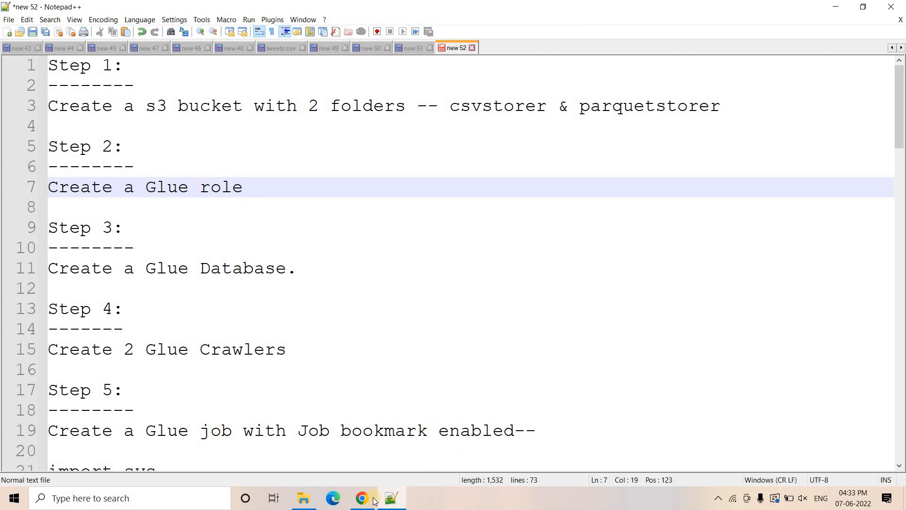
# - Open the AWS console in a new Chrome tab, go to the IAM roles list and start creating a role
pyautogui.hotkey('alt', 'Tab')
pyautogui.rightClick(20, 74)
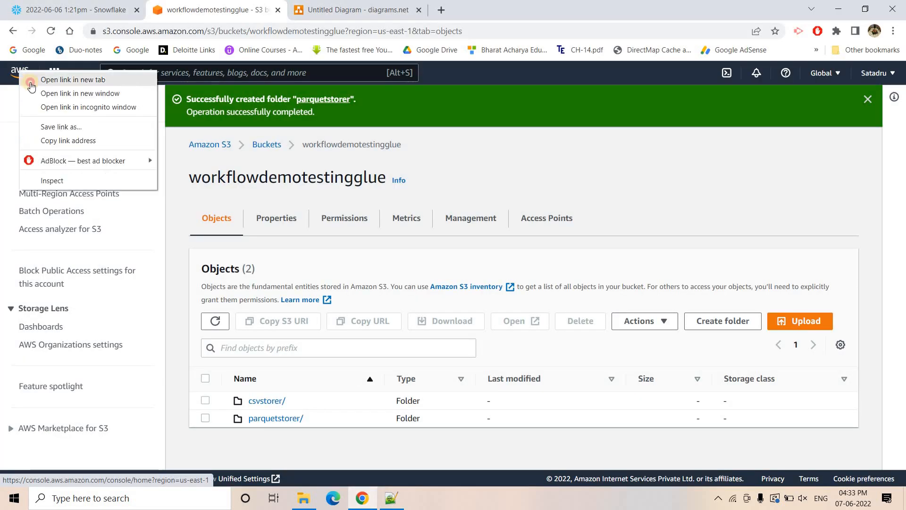
pyautogui.click(42, 83)
pyautogui.click(330, 9)
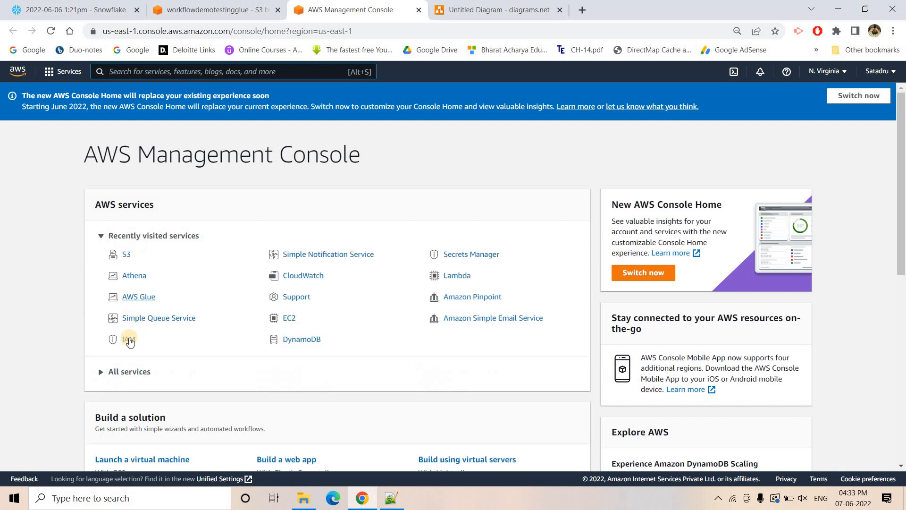
pyautogui.click(128, 340)
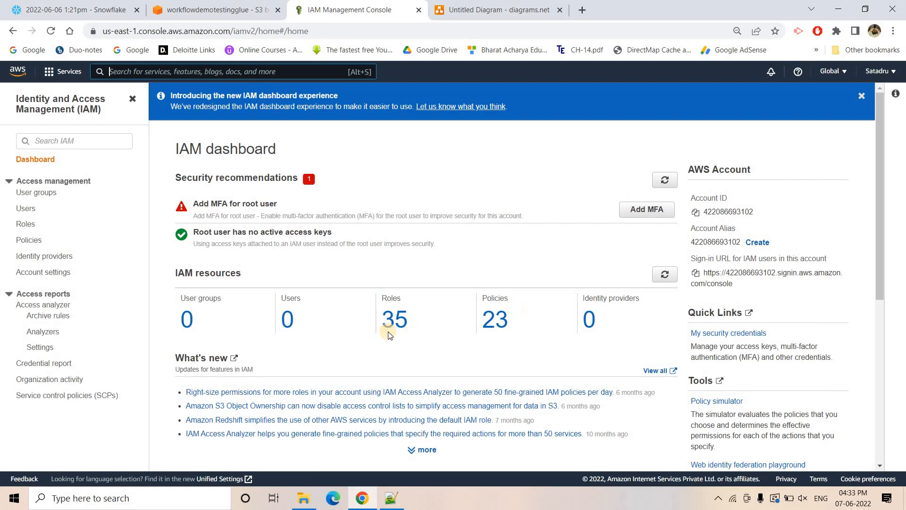
pyautogui.click(394, 319)
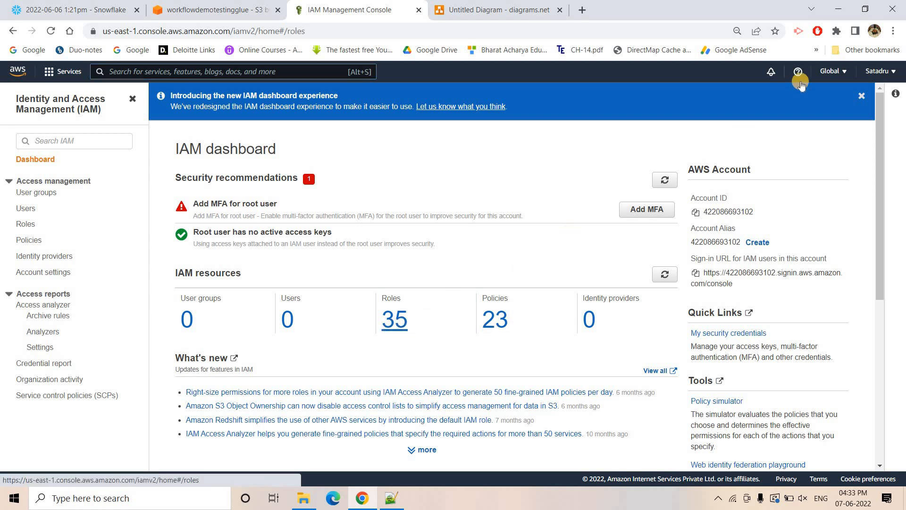
pyautogui.click(815, 133)
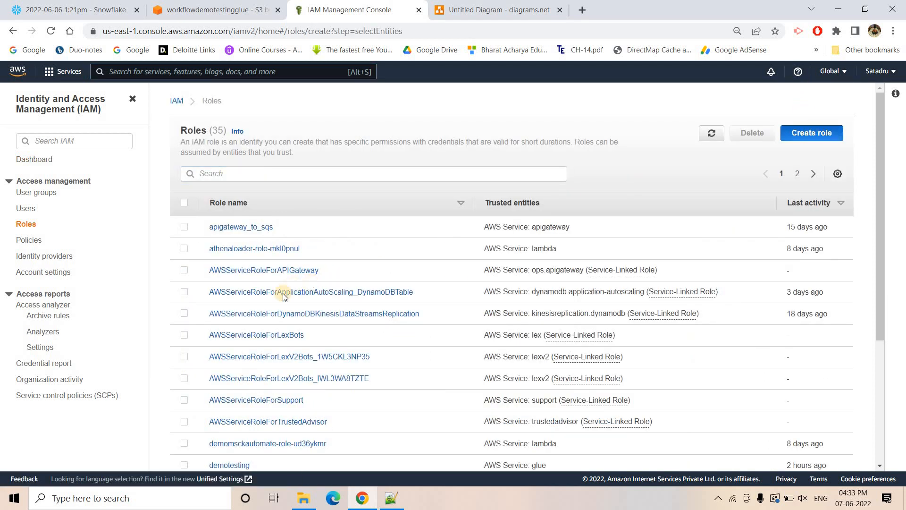
# - Choose Glue as the AWS service use case for the trusted entity and continue to the permissions stage
pyautogui.click(229, 421)
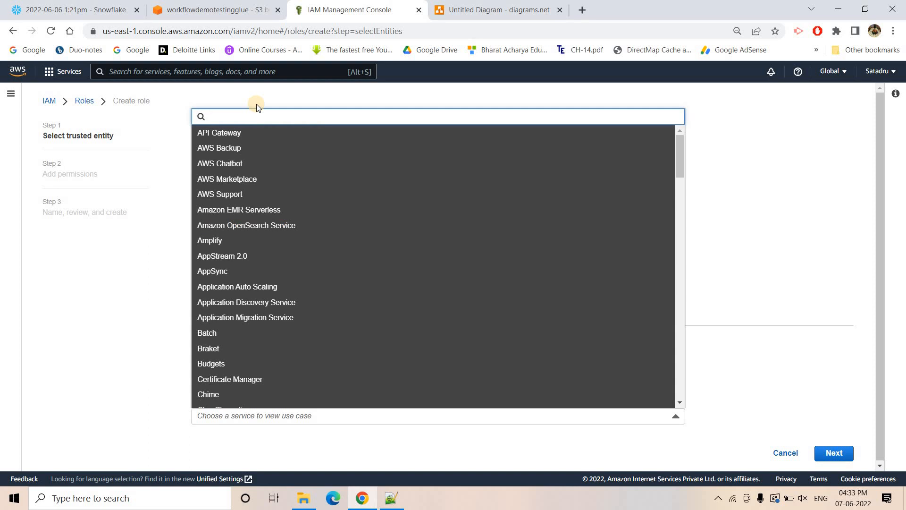
pyautogui.write('Glue')
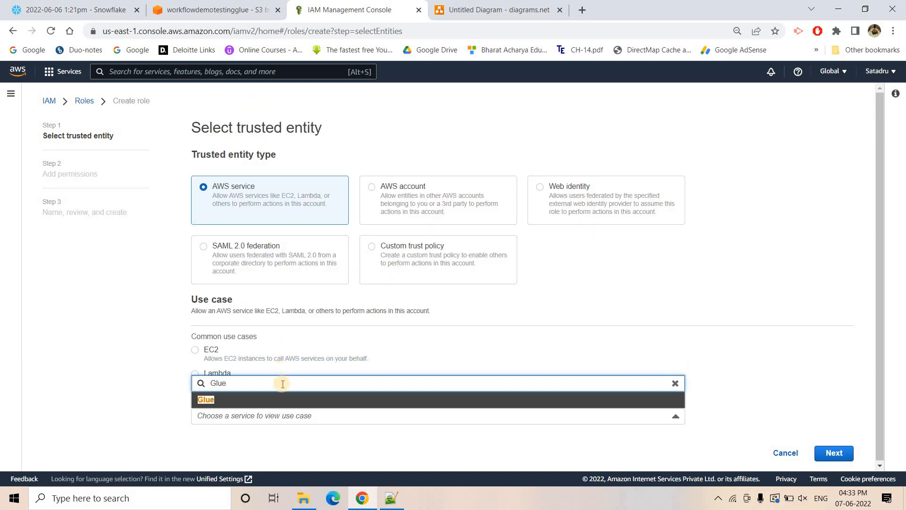
pyautogui.click(320, 399)
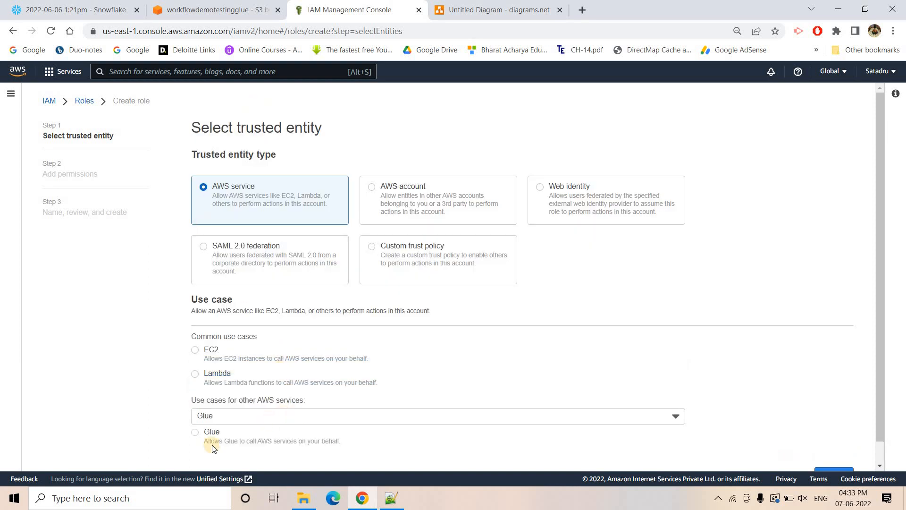
pyautogui.click(276, 427)
pyautogui.scroll(-1, 817, 465)
pyautogui.click(829, 453)
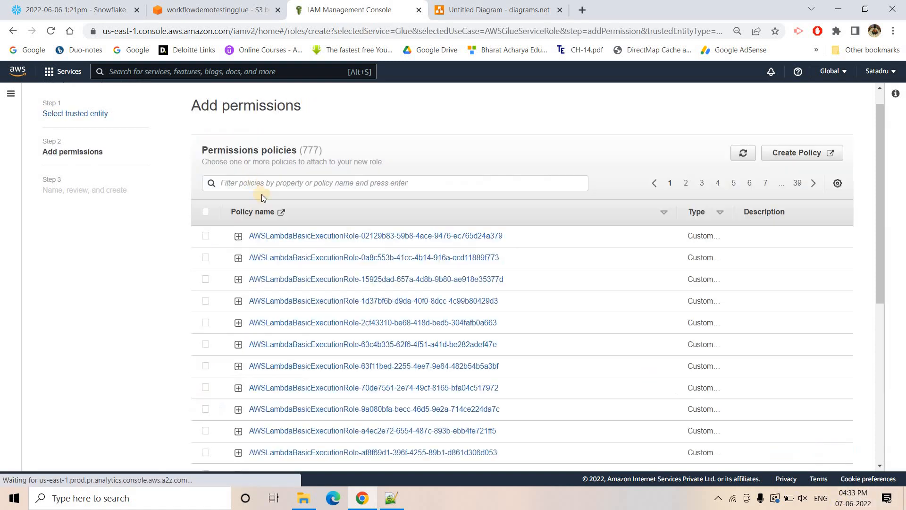
# - Filter the permissions policies by Glue, select AWSGlueServiceRole and clear the filter
pyautogui.click(253, 182)
pyautogui.write('Glue')
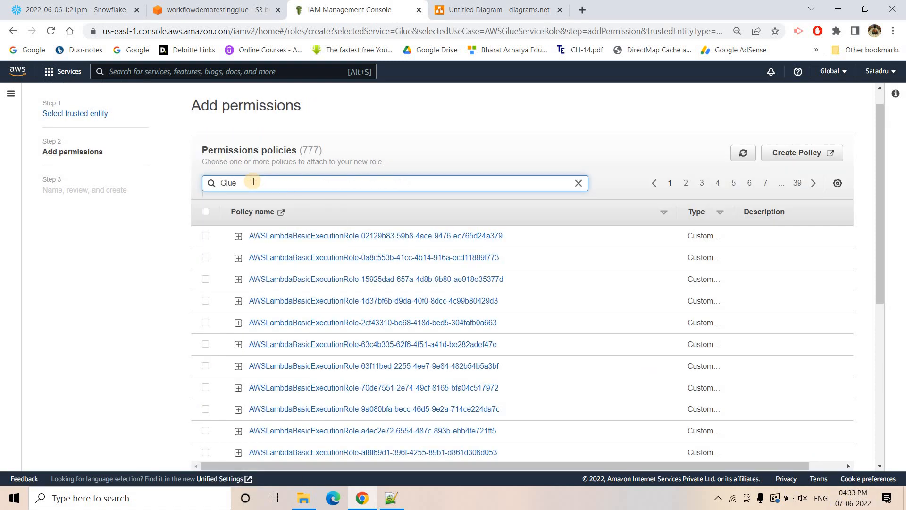
pyautogui.press('Return')
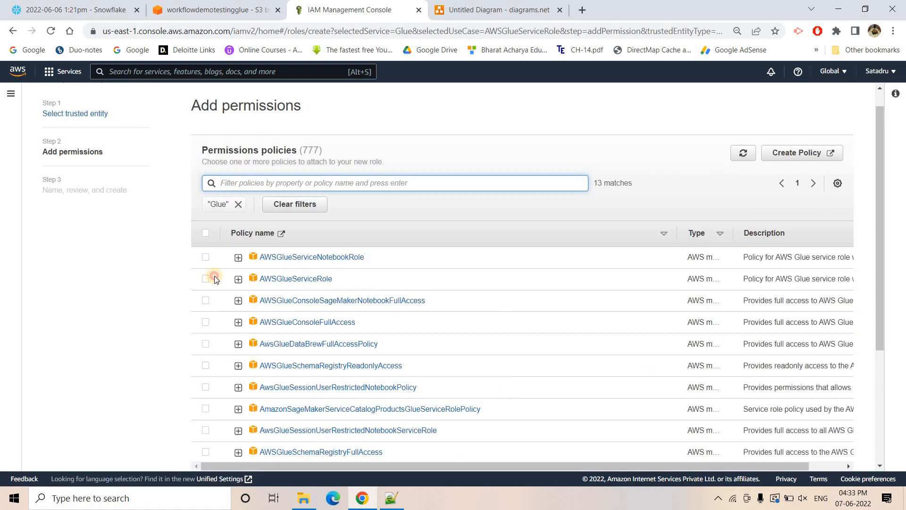
pyautogui.click(297, 208)
# - Filter the permissions policies by s3, select AmazonS3FullAccess and clear the filter
pyautogui.click(293, 184)
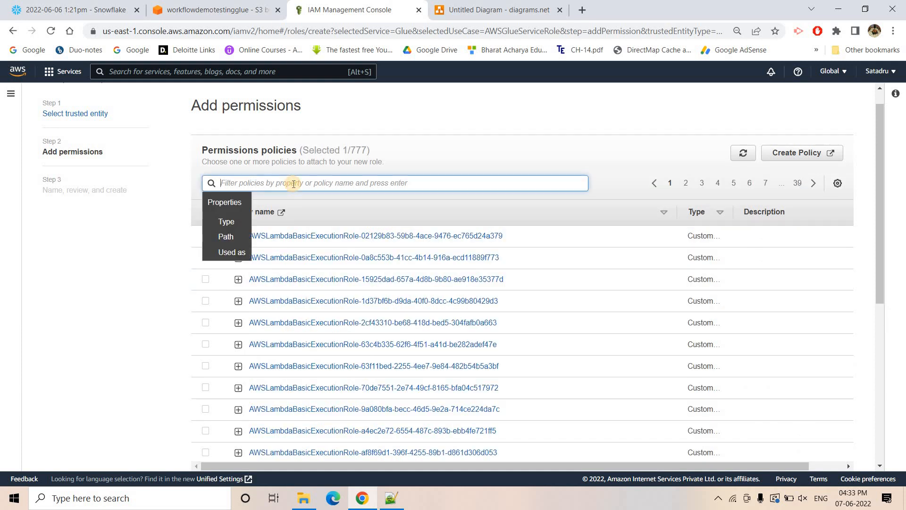
pyautogui.write('s3')
pyautogui.press('Return')
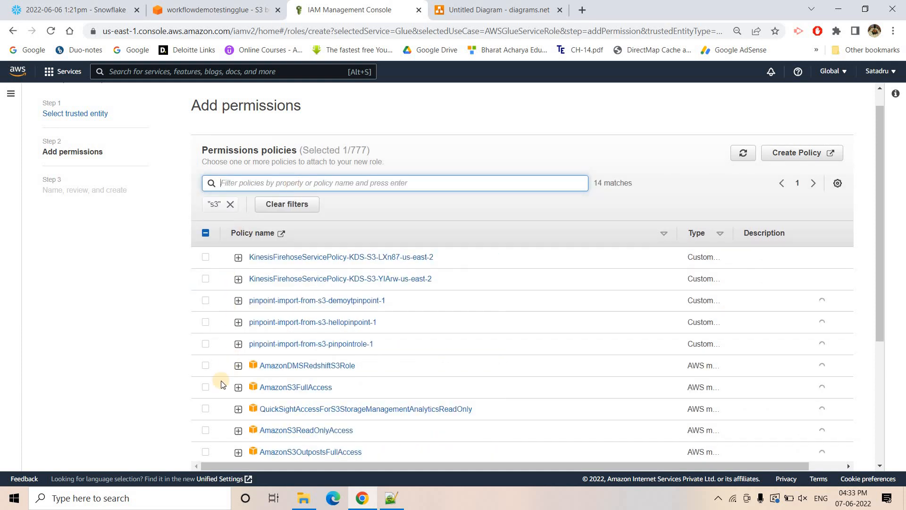
pyautogui.click(205, 388)
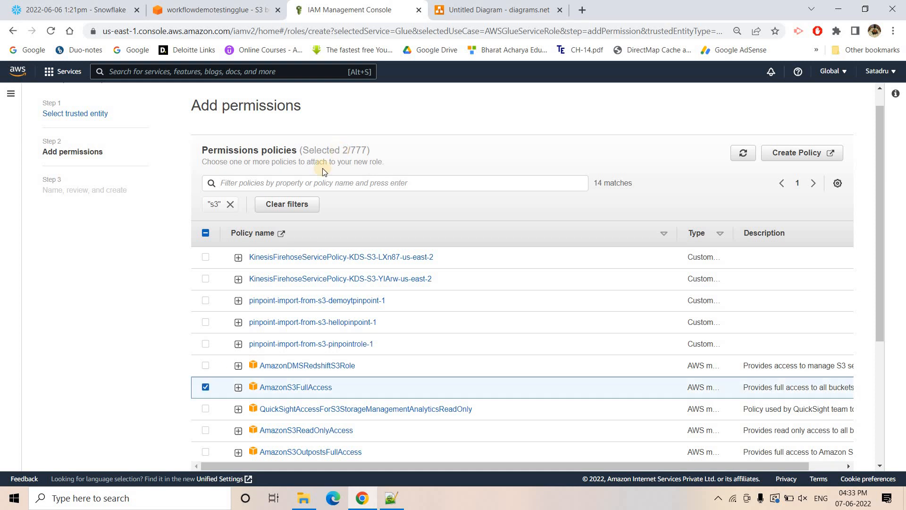
pyautogui.click(262, 203)
pyautogui.click(271, 183)
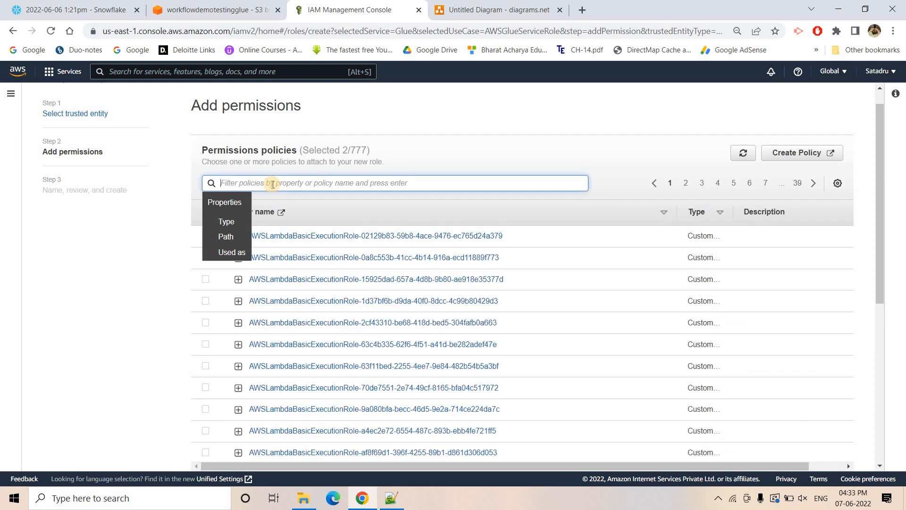
pyautogui.write('Cloudeat')
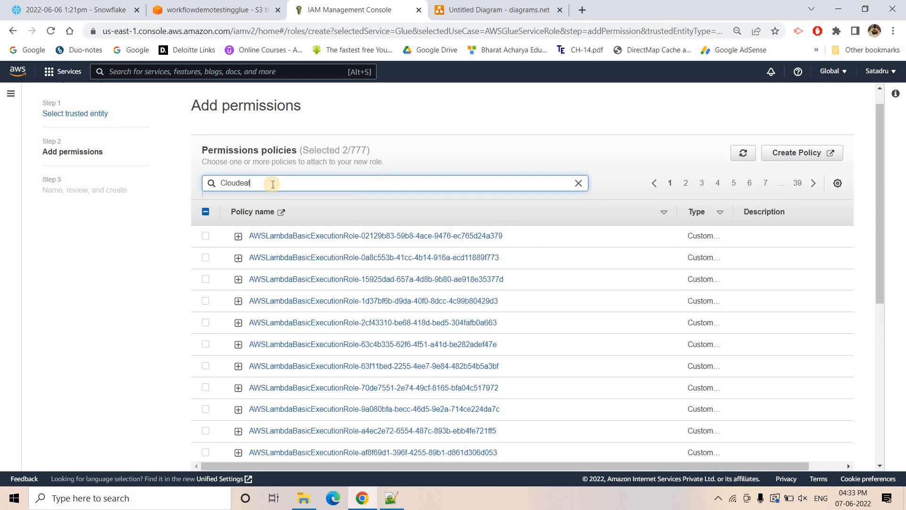
pyautogui.write('ch')
pyautogui.press('Return')
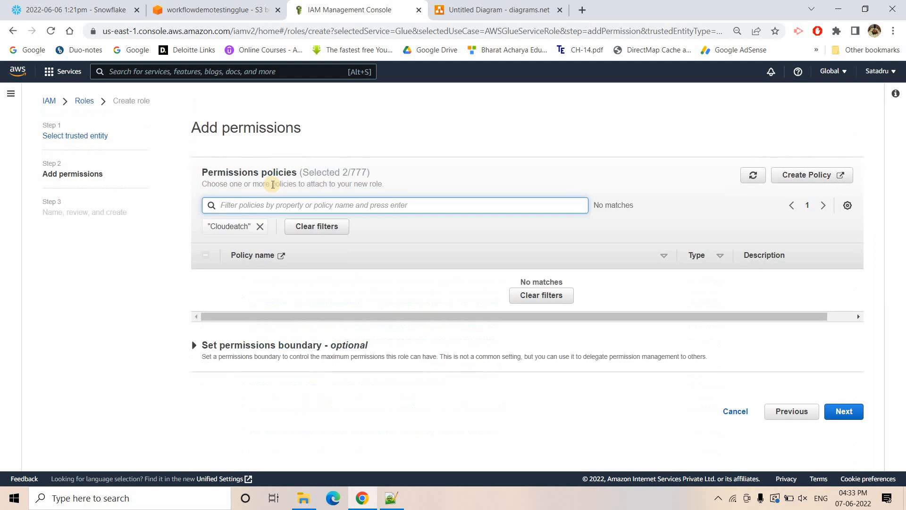
pyautogui.click(260, 226)
# - Filter the permissions policies by Cloudwatch, select CloudWatchFullAccess and clear the filter
pyautogui.click(264, 206)
pyautogui.write('Clou')
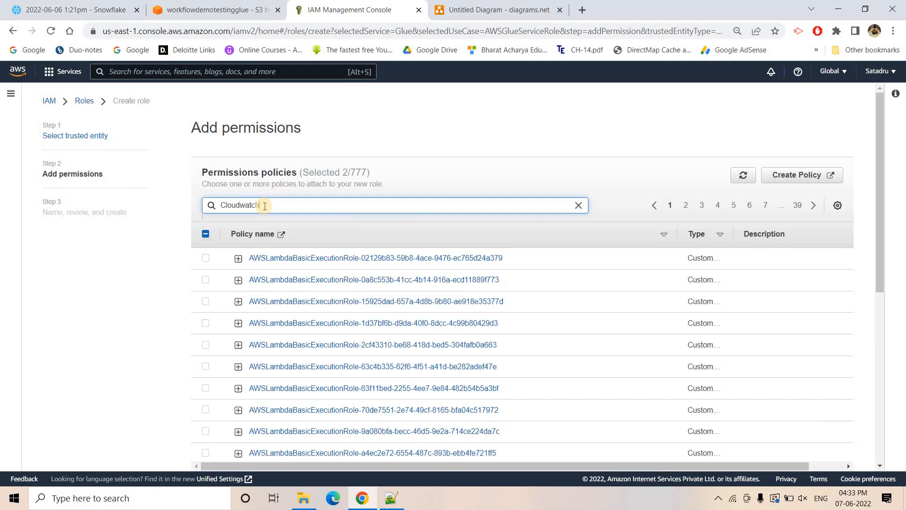
pyautogui.write('dwatch')
pyautogui.press('Return')
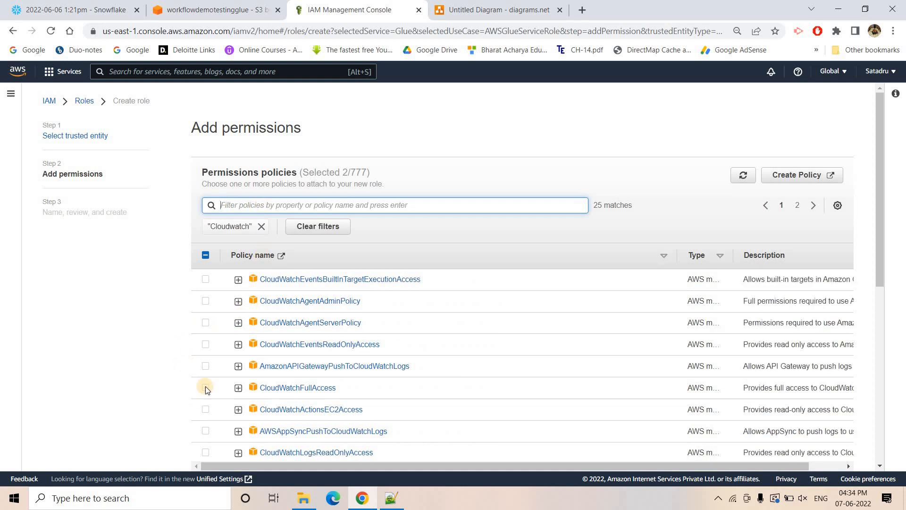
pyautogui.click(345, 224)
pyautogui.click(321, 212)
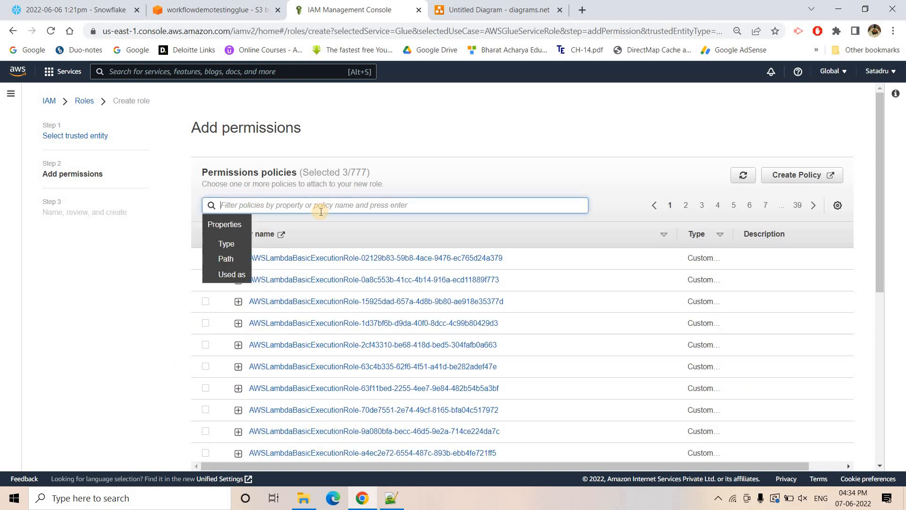
# - Continue to the review stage and name the role demoworkflowgluetestingyt
pyautogui.scroll(-5, 590, 273)
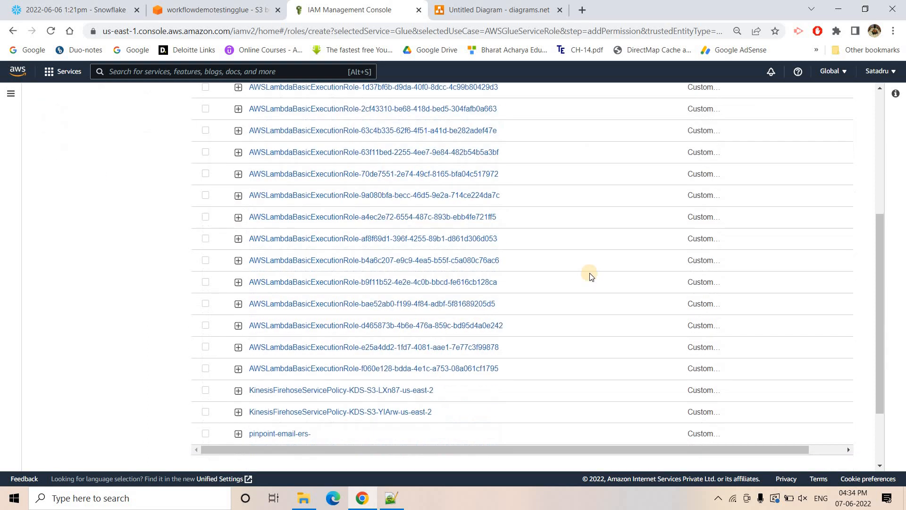
pyautogui.scroll(5, 590, 269)
pyautogui.scroll(-7, 699, 335)
pyautogui.click(838, 446)
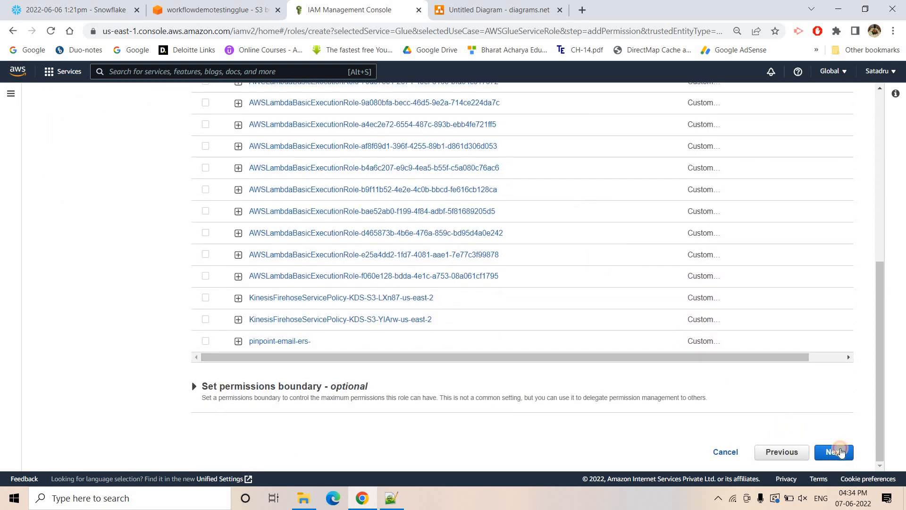
pyautogui.click(224, 177)
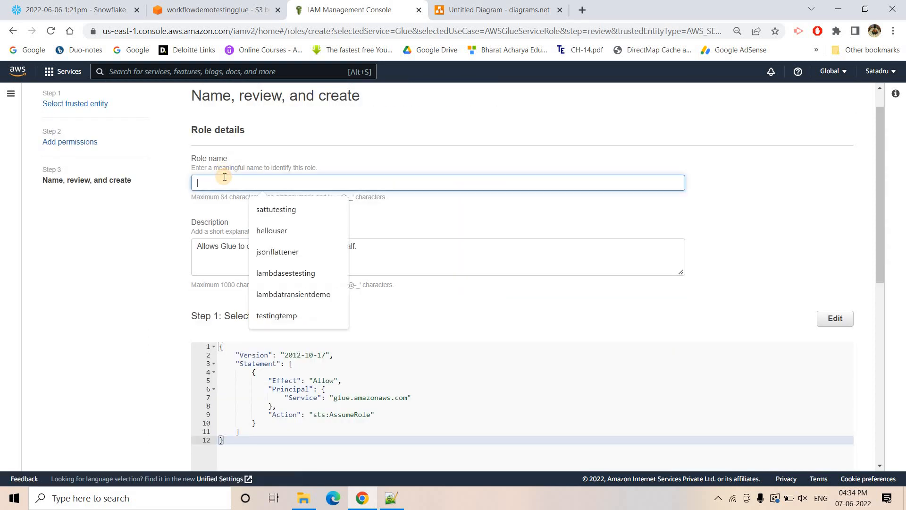
pyautogui.write('demoworkflowgluetestingy')
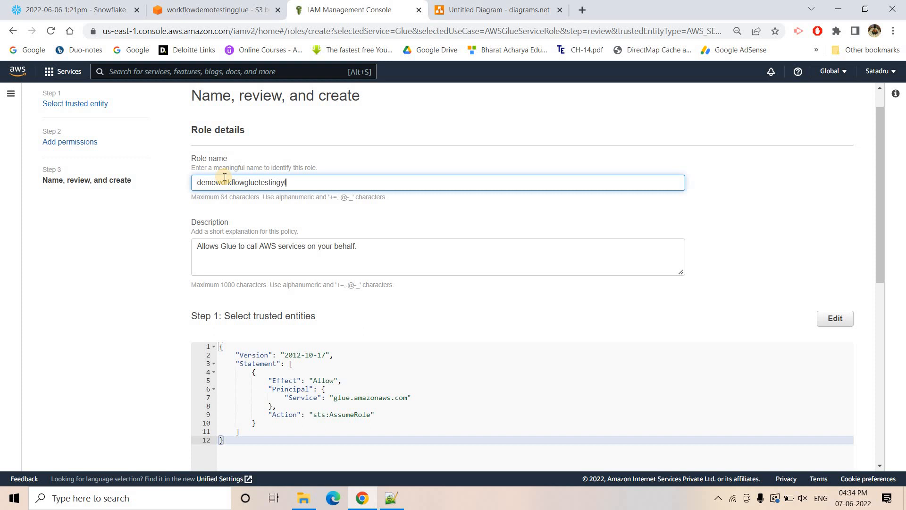
# - Copy the role name into the Step 2 line of the Notepad++ notes, replacing the stray 0 after "role-"
pyautogui.hotkey('ctrl', 'a')
pyautogui.hotkey('ctrl', 'c')
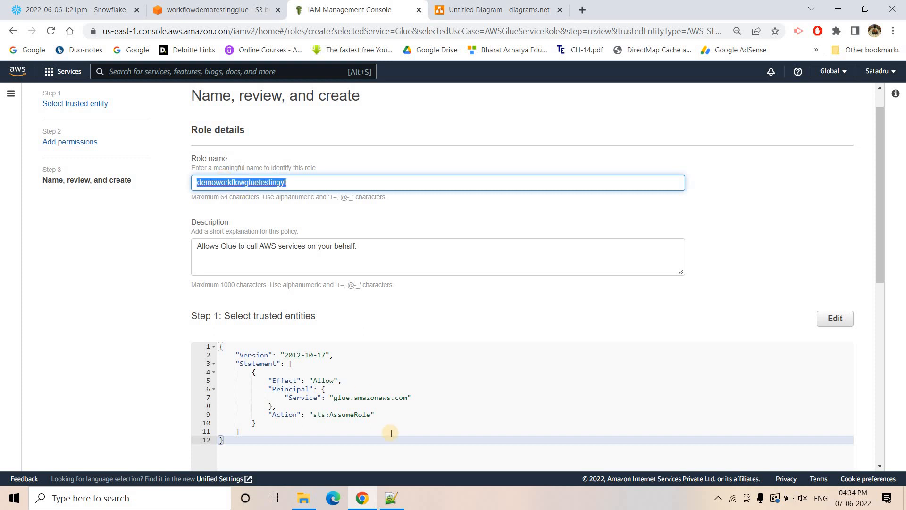
pyautogui.click(398, 487)
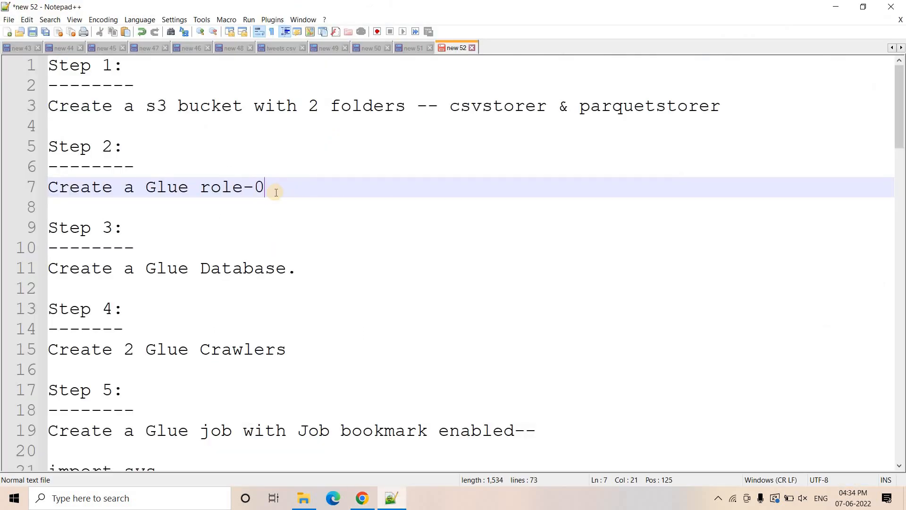
pyautogui.press('BackSpace')
pyautogui.hotkey('ctrl', 'v')
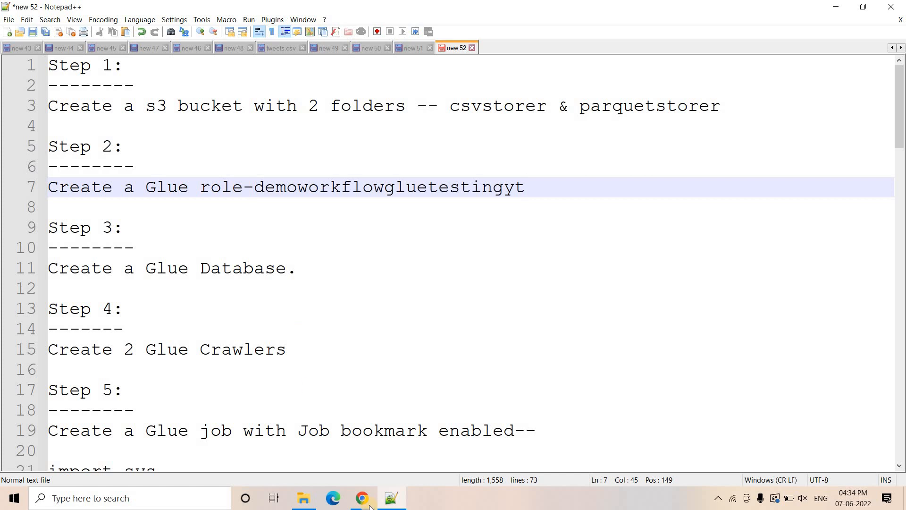
# - Return to the IAM page in Chrome and create the role with its three attached policies
pyautogui.hotkey('alt', 'Tab')
pyautogui.scroll(-6, 699, 421)
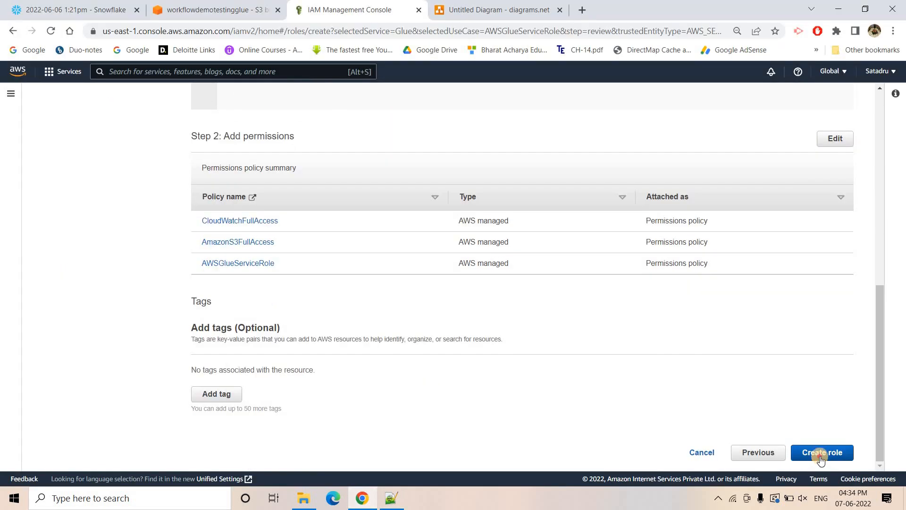
pyautogui.click(819, 451)
# - Check Step 3 in the Notepad++ notes and open the AWS Glue databases list in a new Chrome tab
pyautogui.click(384, 502)
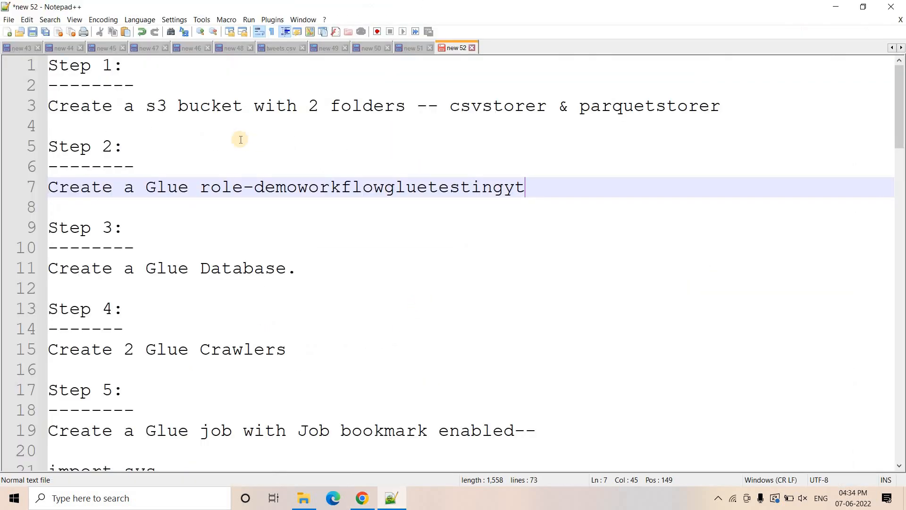
pyautogui.moveTo(296, 268); pyautogui.dragTo(21, 269)
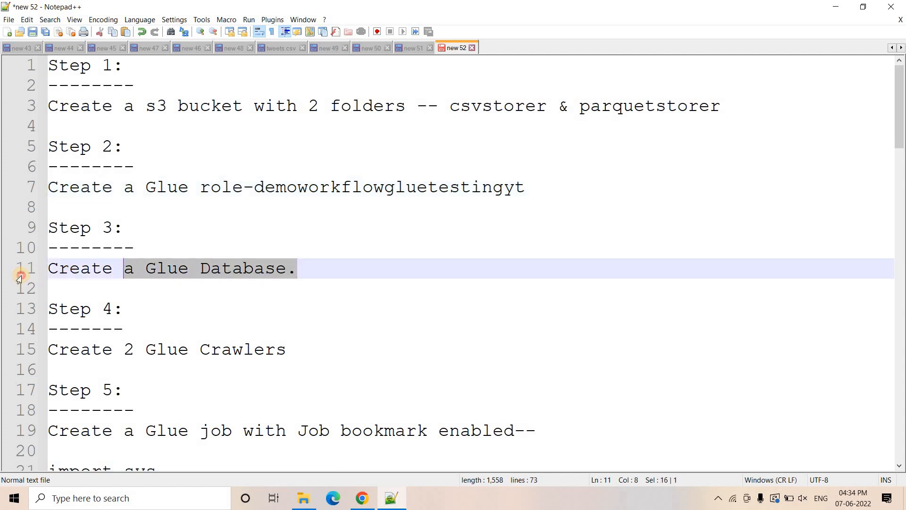
pyautogui.click(384, 277)
pyautogui.click(366, 496)
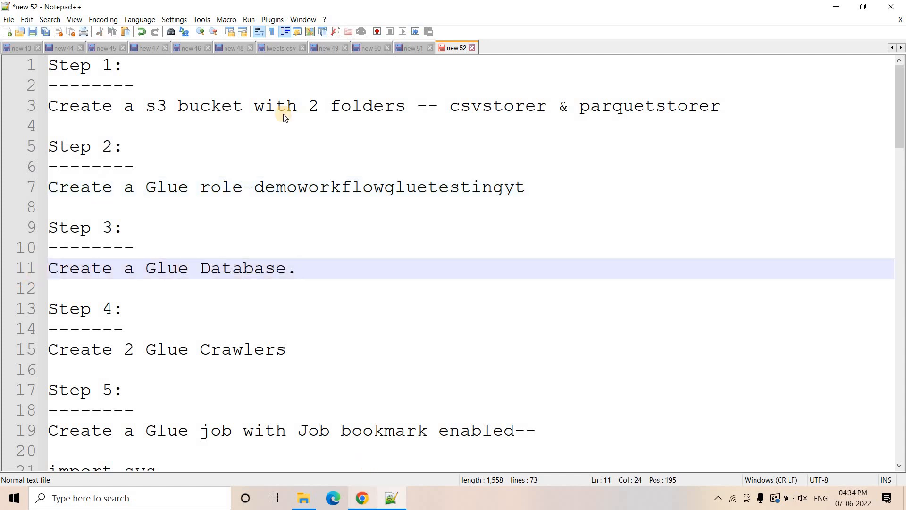
pyautogui.click(199, 5)
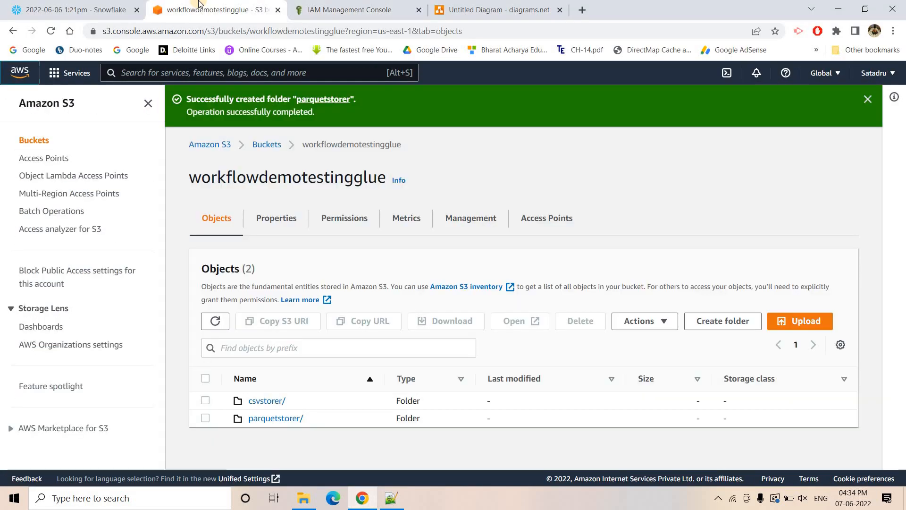
pyautogui.rightClick(33, 73)
pyautogui.click(85, 81)
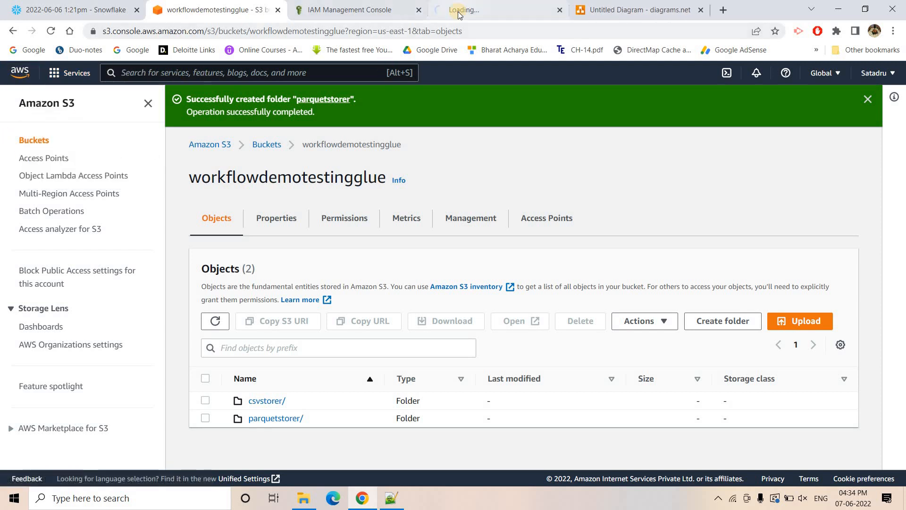
pyautogui.click(450, 10)
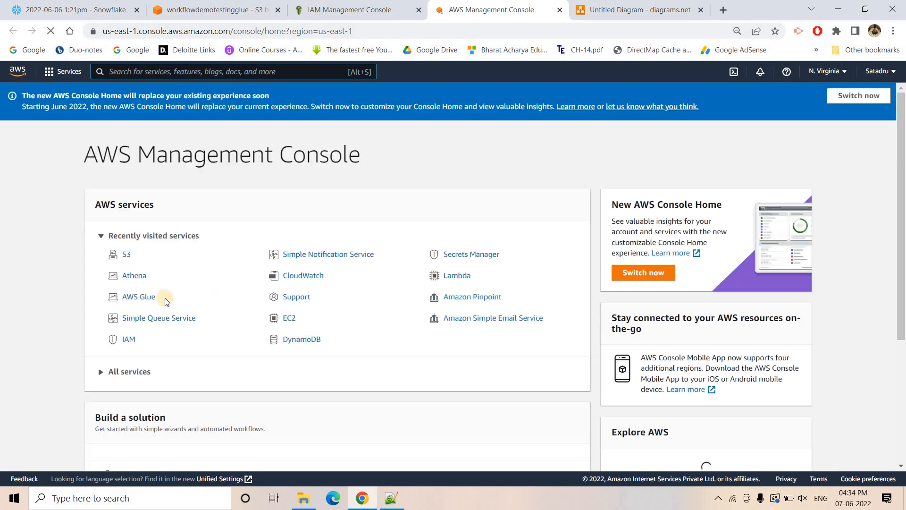
pyautogui.click(140, 297)
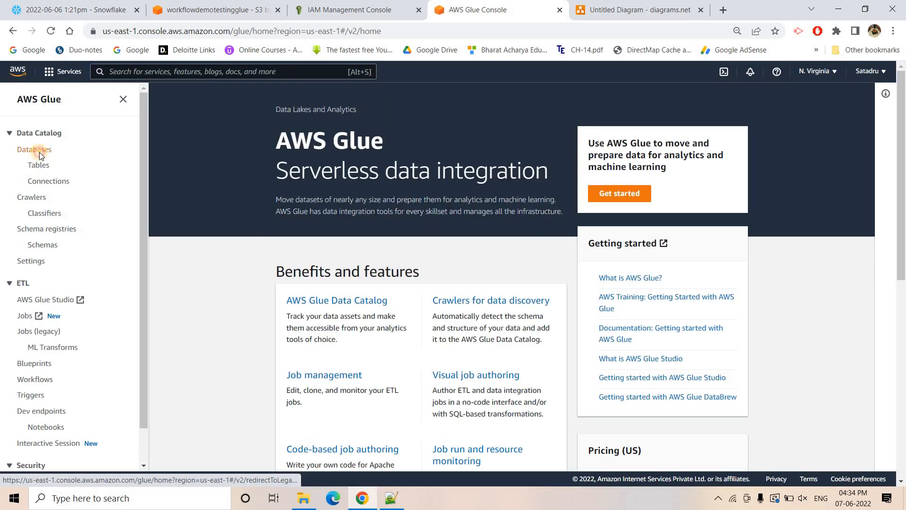
pyautogui.click(35, 149)
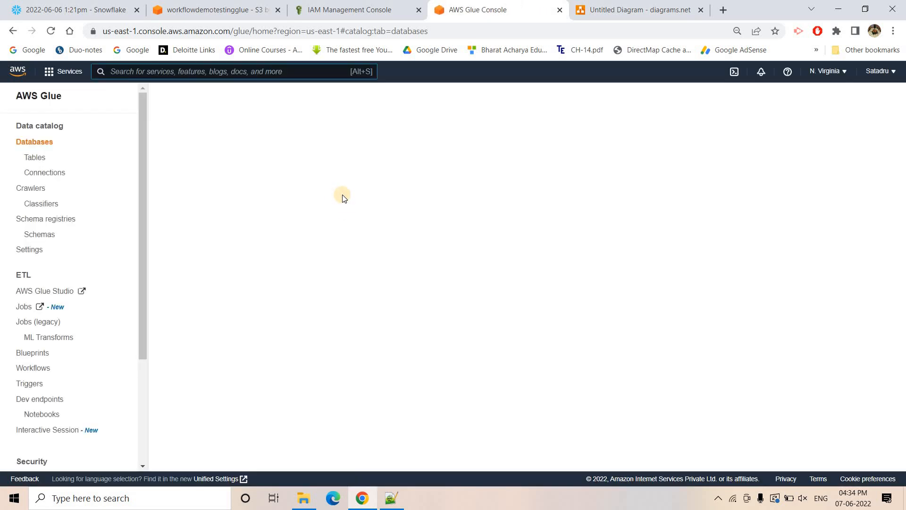
# - Create a Glue database named workflowdemoyt, leaving its location and description empty
pyautogui.click(185, 136)
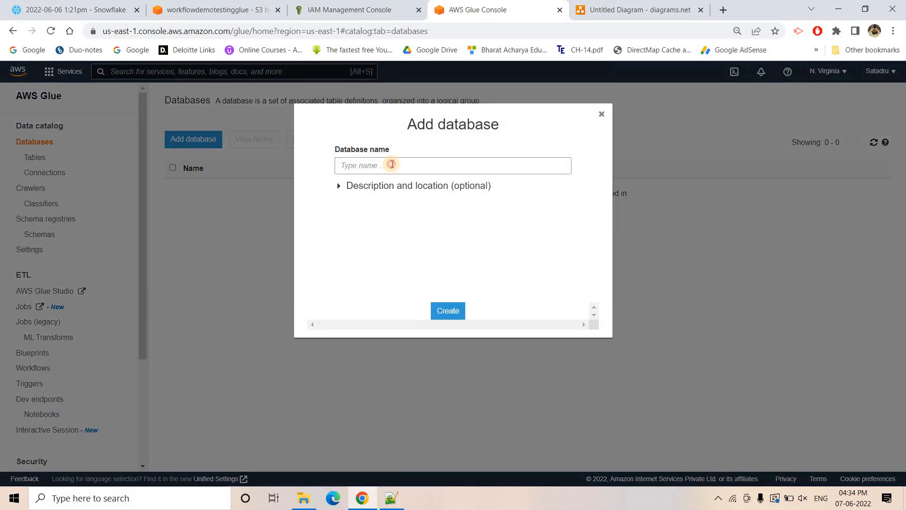
pyautogui.click(393, 164)
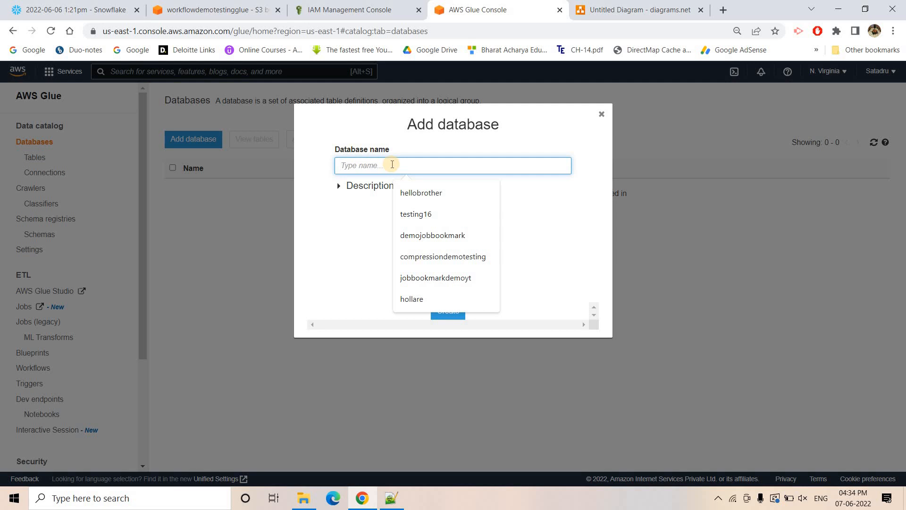
pyautogui.write('workflowdemoyt')
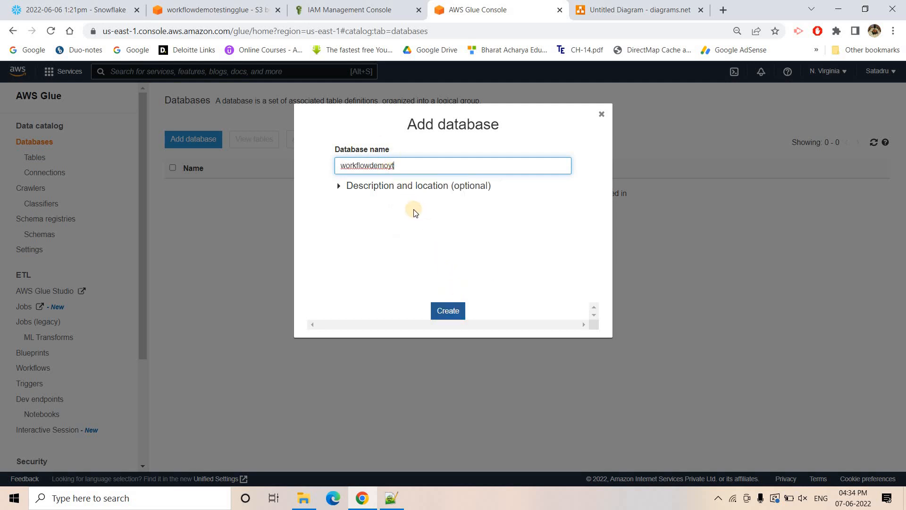
pyautogui.click(401, 189)
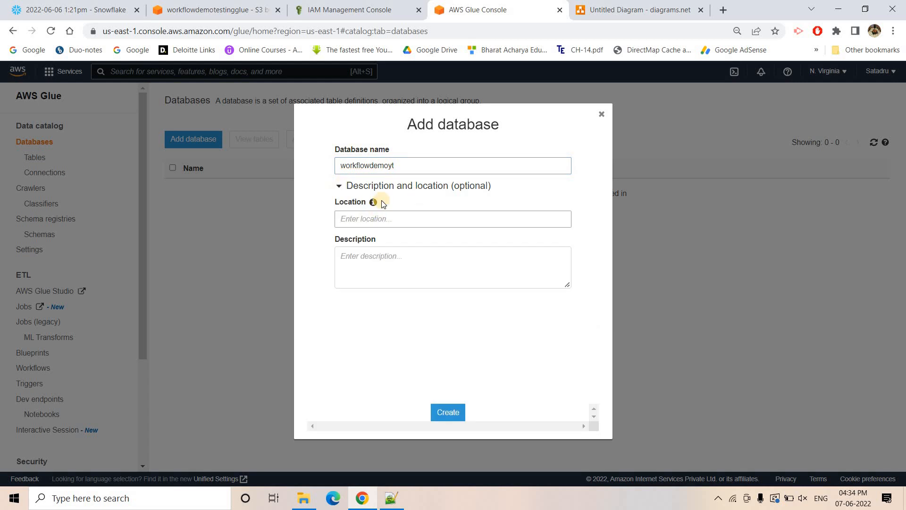
pyautogui.click(448, 412)
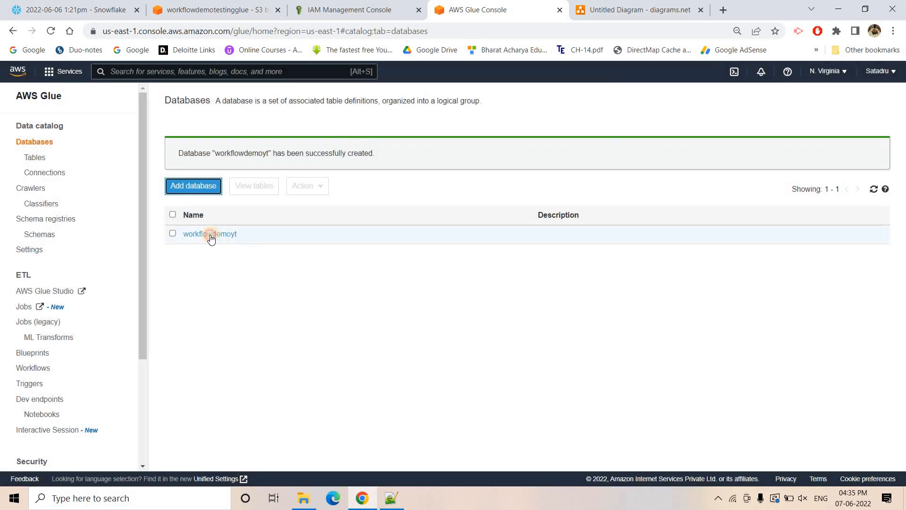
# - Copy the name of the workflowdemoyt database from its details page and add it after "Create a Glue Database--" in the Notepad++ notes
pyautogui.click(203, 235)
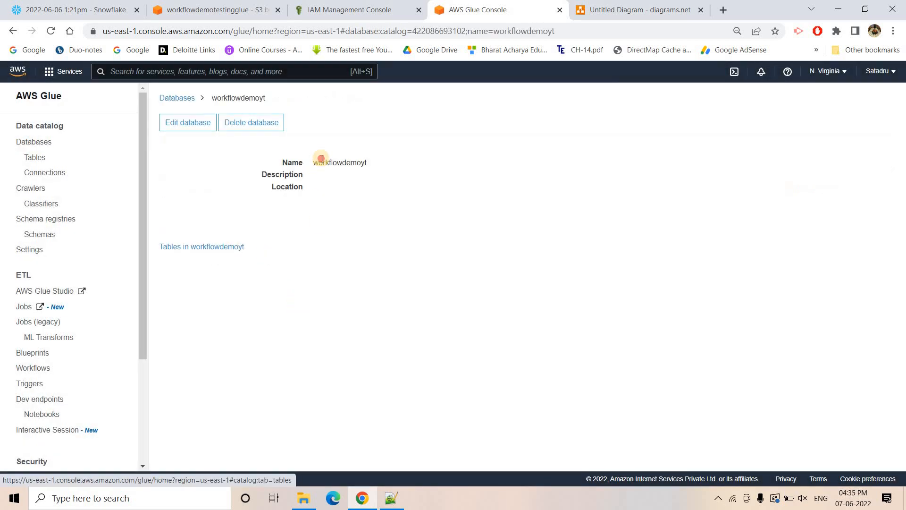
pyautogui.doubleClick(321, 162)
pyautogui.hotkey('ctrl', 'c')
pyautogui.click(390, 499)
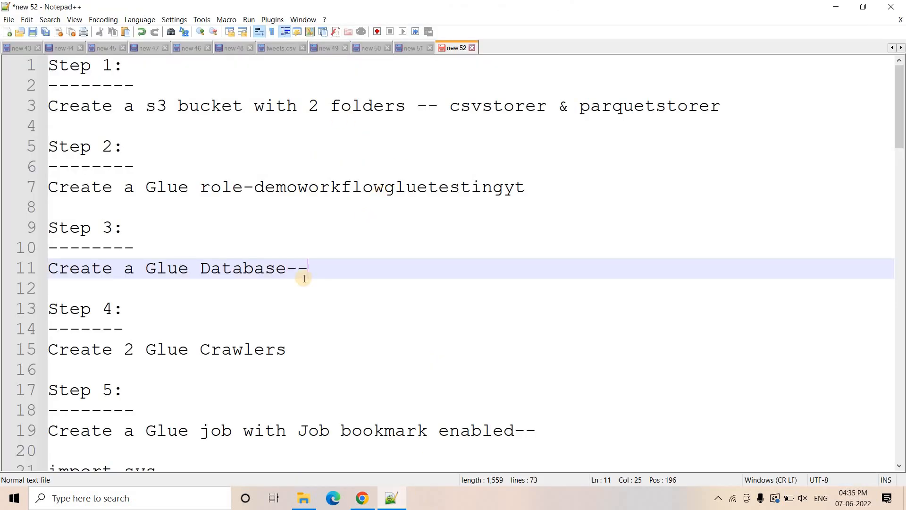
pyautogui.hotkey('ctrl', 'v')
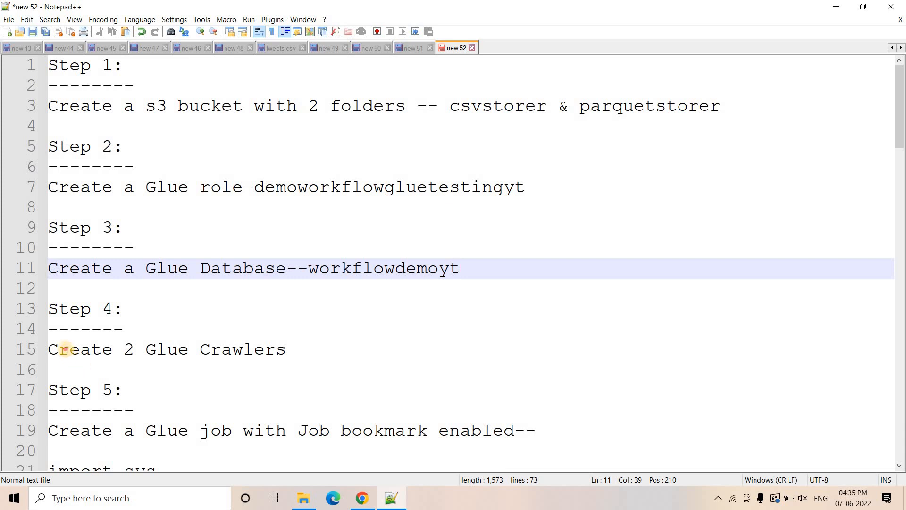
# - Review the Step 4 crawler note and the CSV and Parquet crawlers in the diagrams.net workflow diagram in Chrome
pyautogui.moveTo(49, 349); pyautogui.dragTo(331, 352)
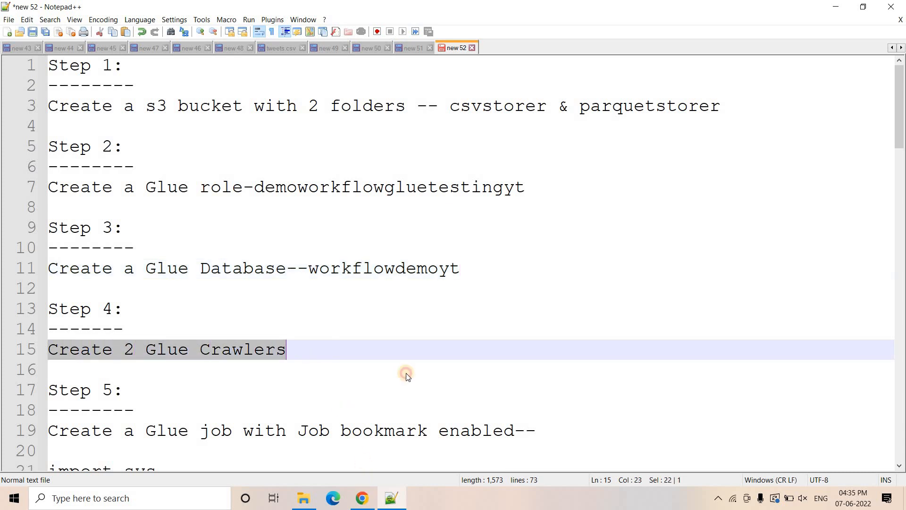
pyautogui.click(362, 498)
pyautogui.click(632, 9)
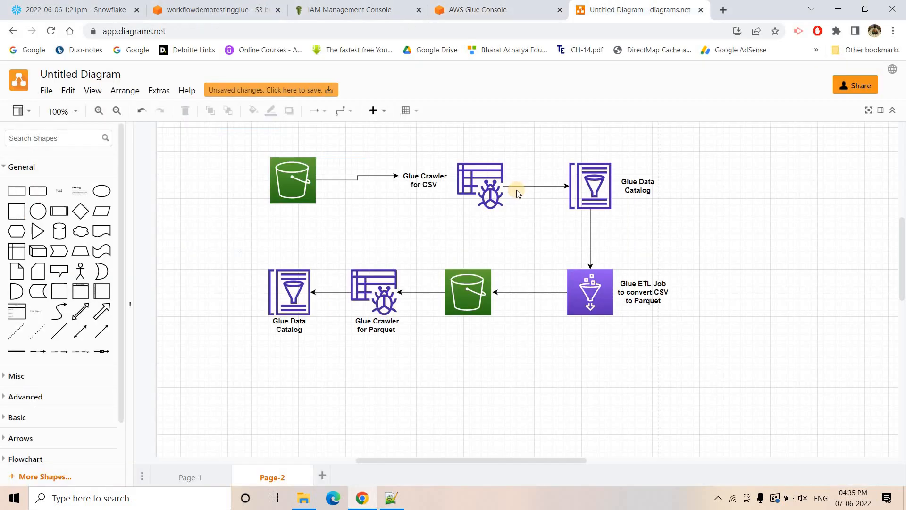
pyautogui.click(473, 172)
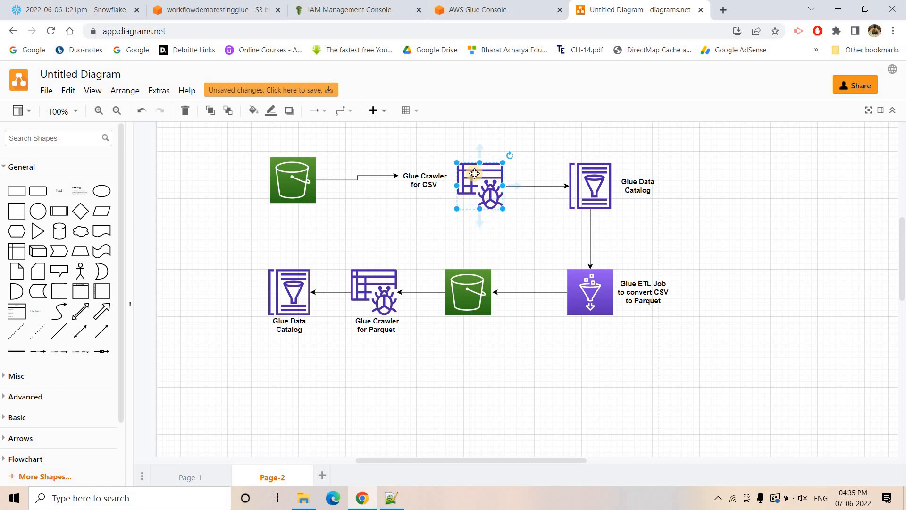
pyautogui.click(381, 279)
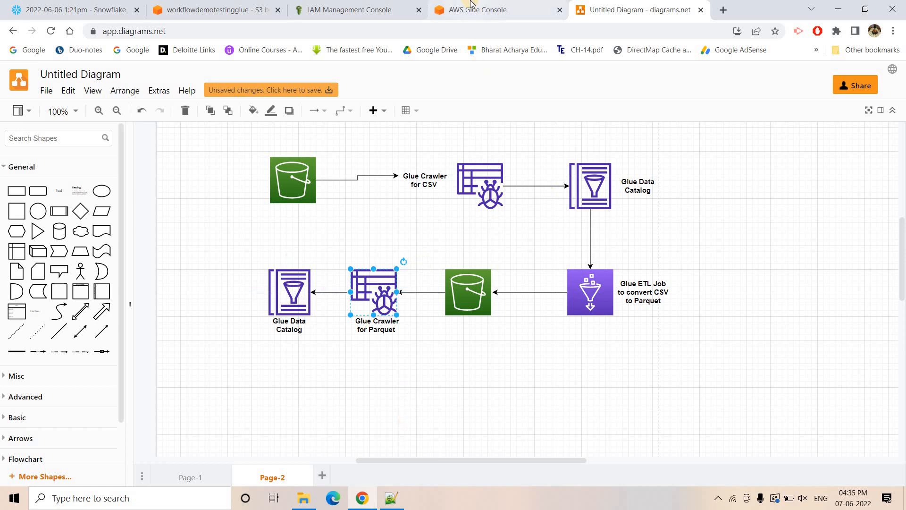
# - Return to the AWS Glue console, start adding a crawler and name it csvcrawlertest
pyautogui.click(486, 10)
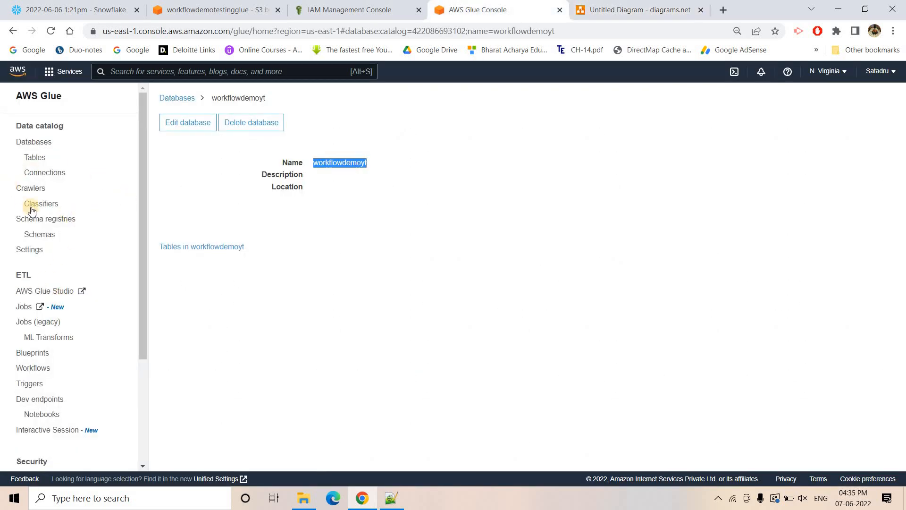
pyautogui.click(31, 188)
pyautogui.click(188, 152)
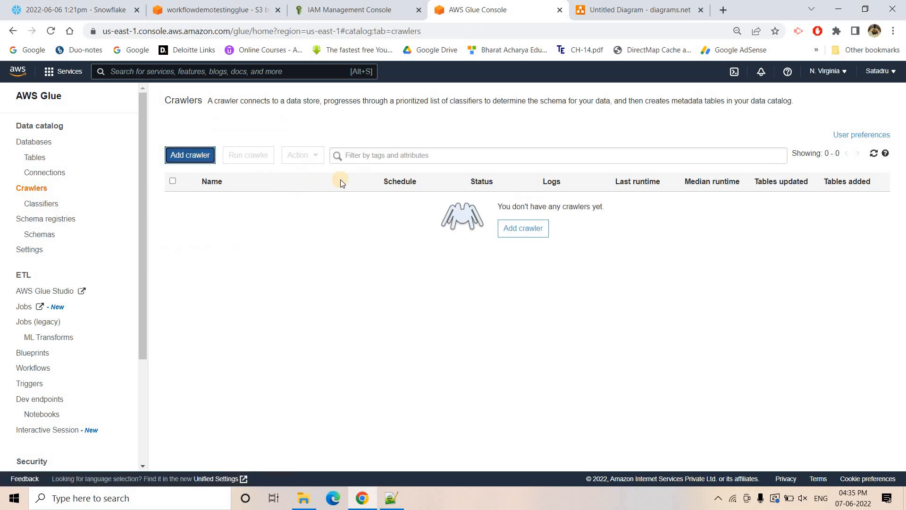
pyautogui.click(462, 171)
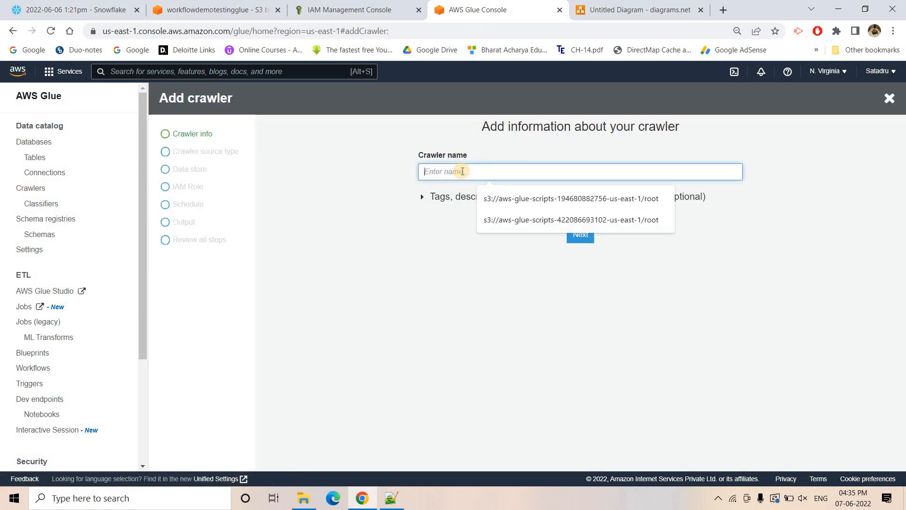
pyautogui.write('csvcrawlertesting')
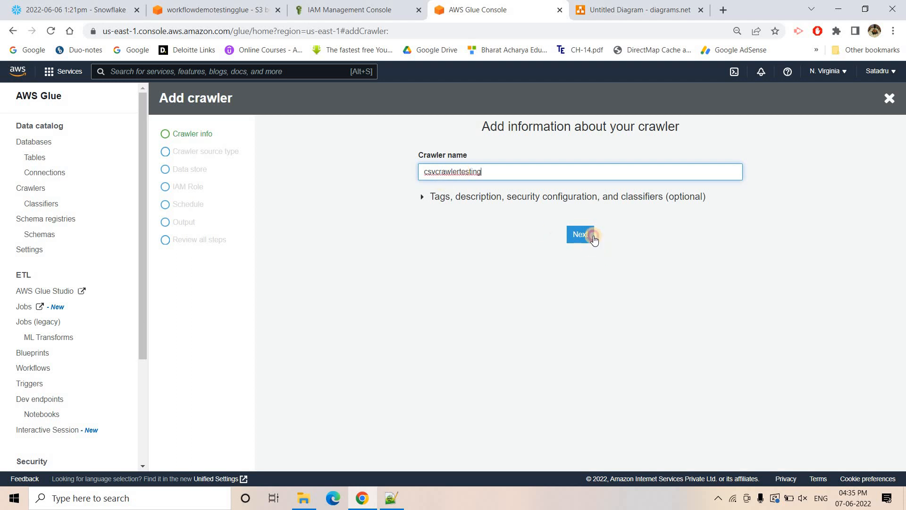
# - Accept csvcrawlertesting as the crawler name and keep Data stores as its source type, crawling all folders
pyautogui.click(591, 235)
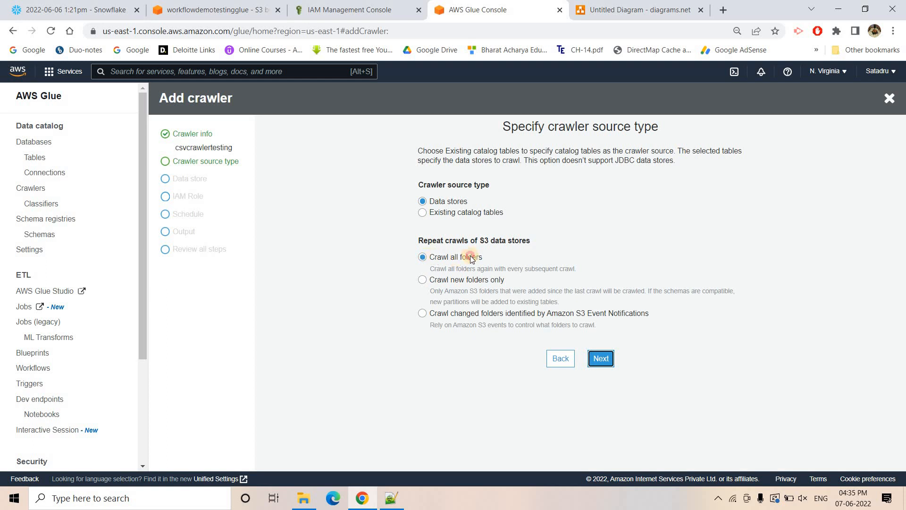
pyautogui.moveTo(470, 256); pyautogui.dragTo(492, 256)
pyautogui.click(477, 290)
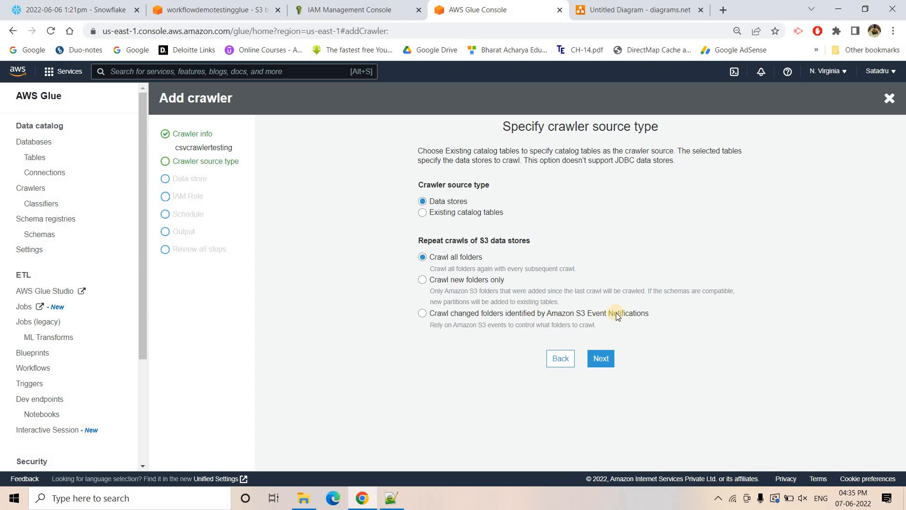
pyautogui.click(601, 358)
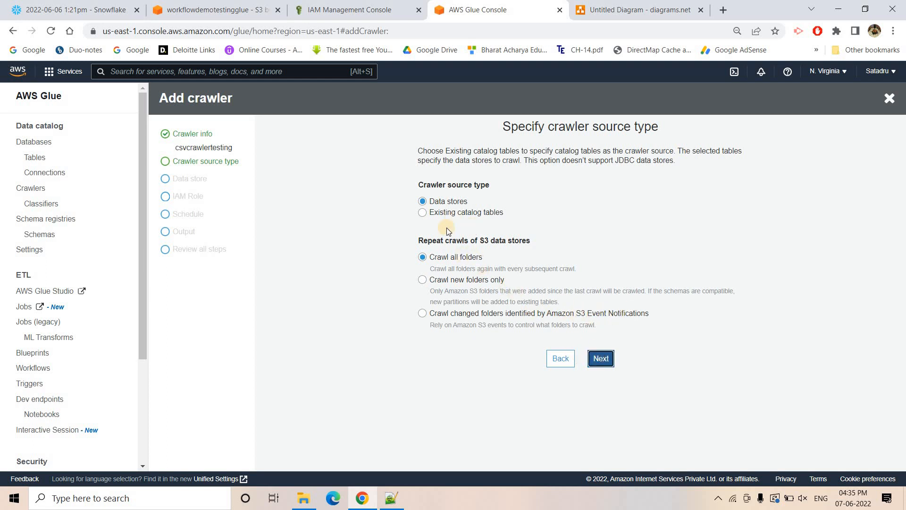
# - Set the crawler's S3 include path to s3://workflowdemotestingglue/csvstorer/ and add no further data store
pyautogui.click(733, 327)
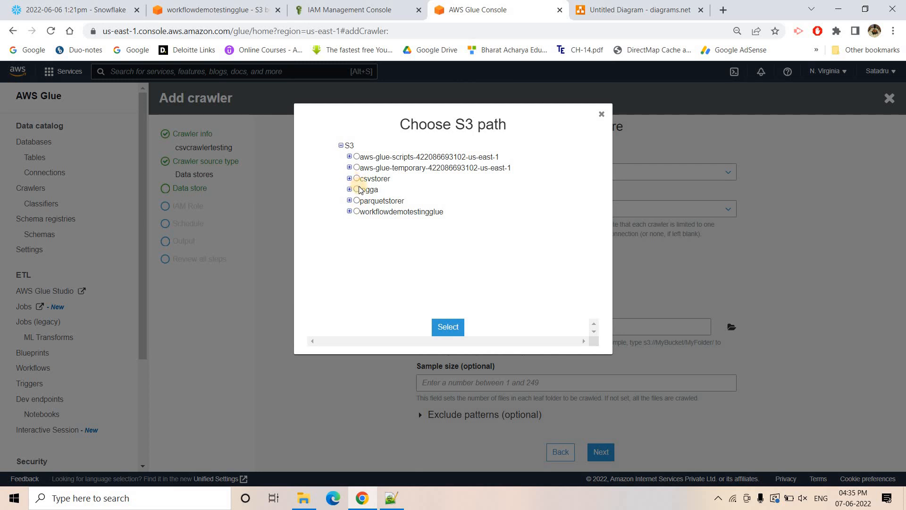
pyautogui.click(358, 179)
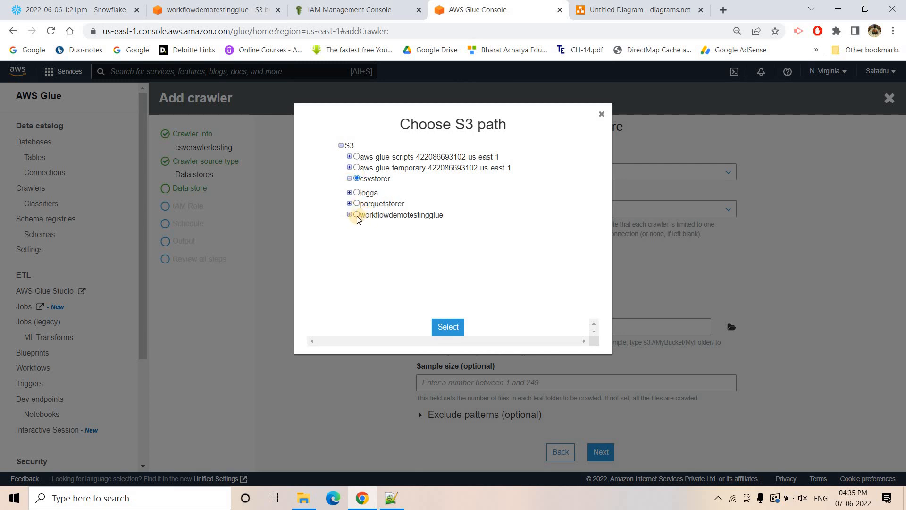
pyautogui.click(216, 13)
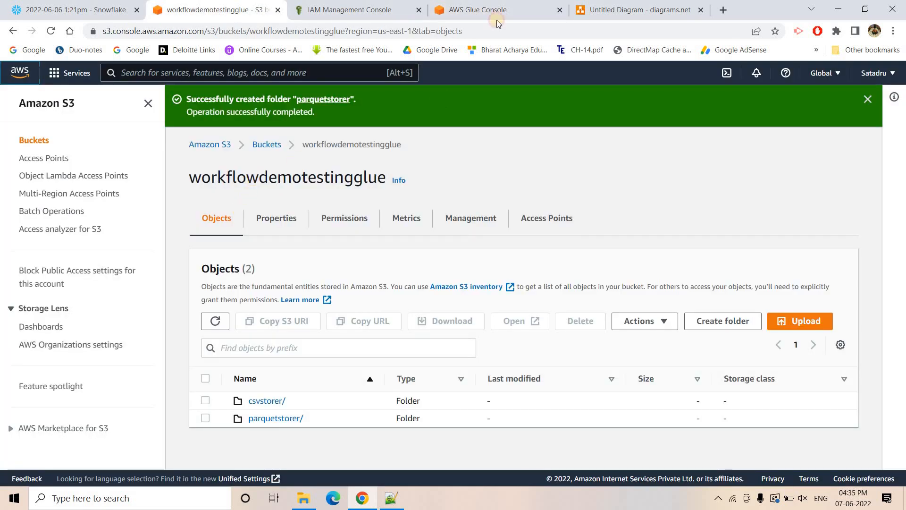
pyautogui.click(497, 7)
pyautogui.click(350, 214)
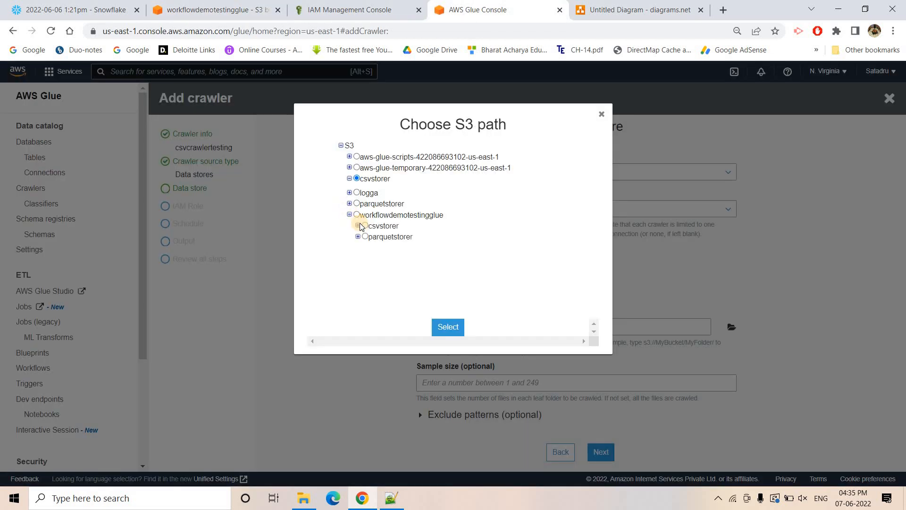
pyautogui.click(461, 329)
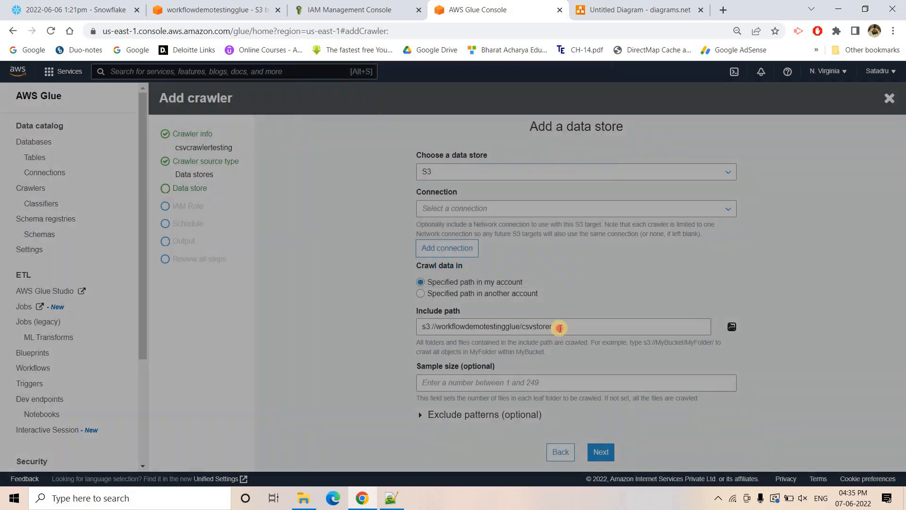
pyautogui.click(560, 328)
pyautogui.write('/')
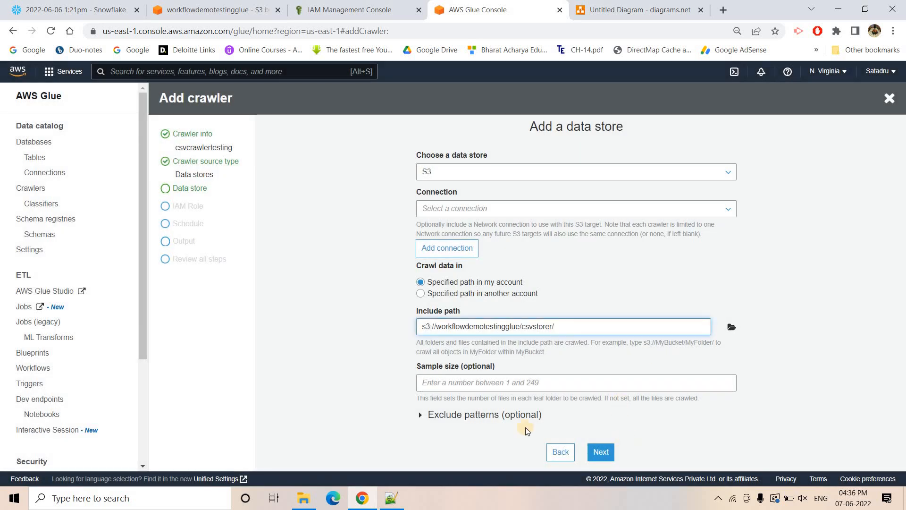
pyautogui.click(601, 451)
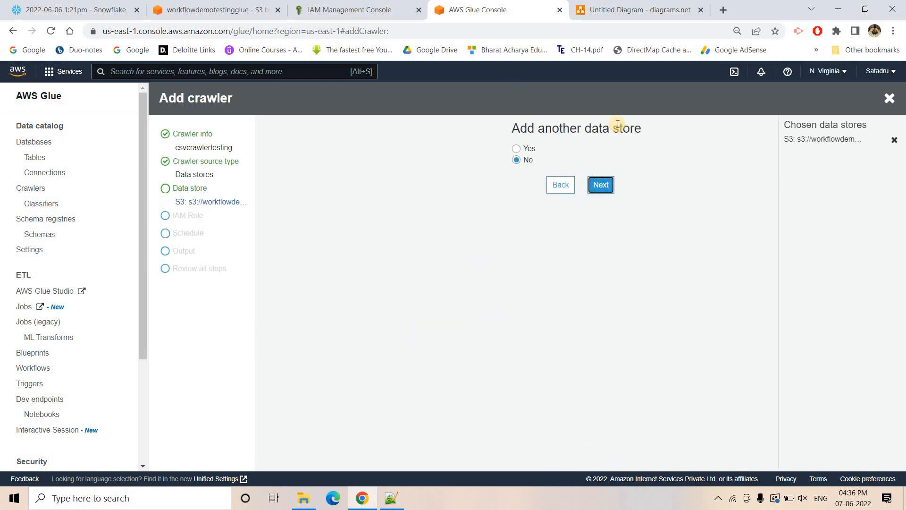
pyautogui.click(601, 185)
# - Check the role name in the Notepad++ notes and assign the existing IAM role demoworkflowgluetestingyt to the CSV crawler in Chrome
pyautogui.click(475, 178)
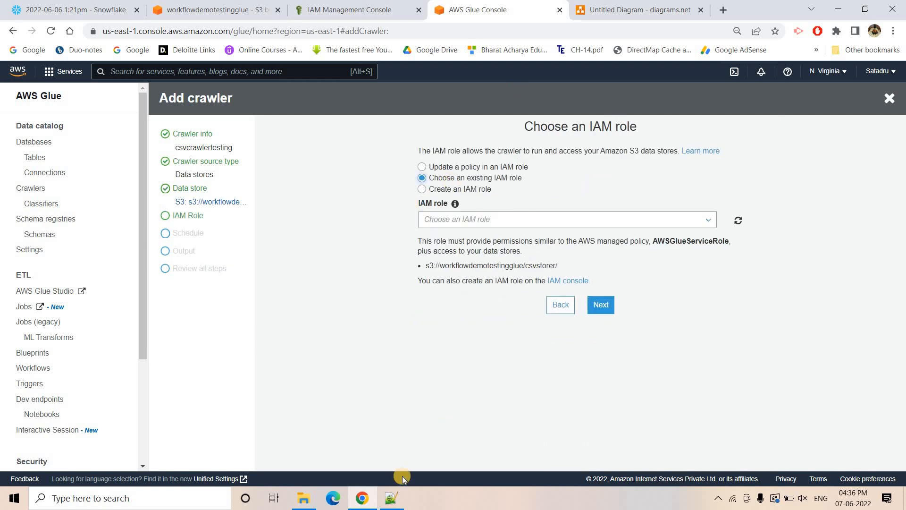
pyautogui.click(391, 499)
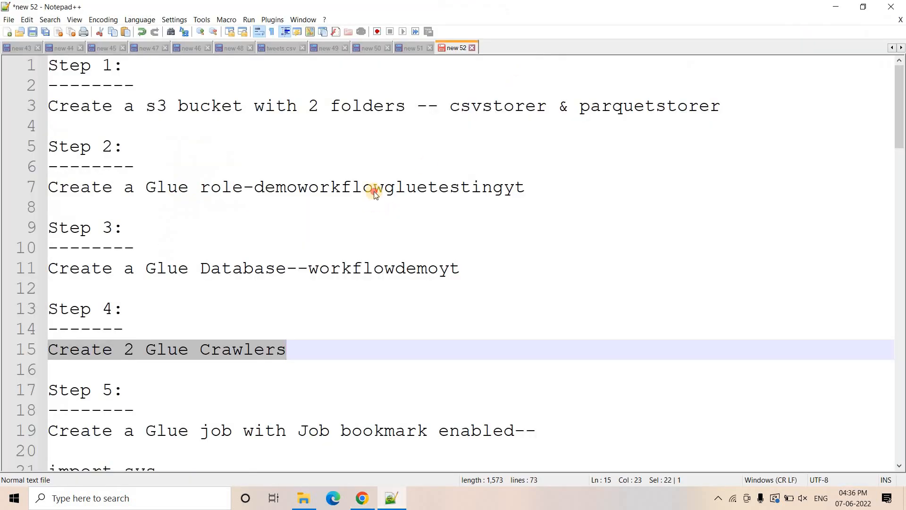
pyautogui.doubleClick(388, 188)
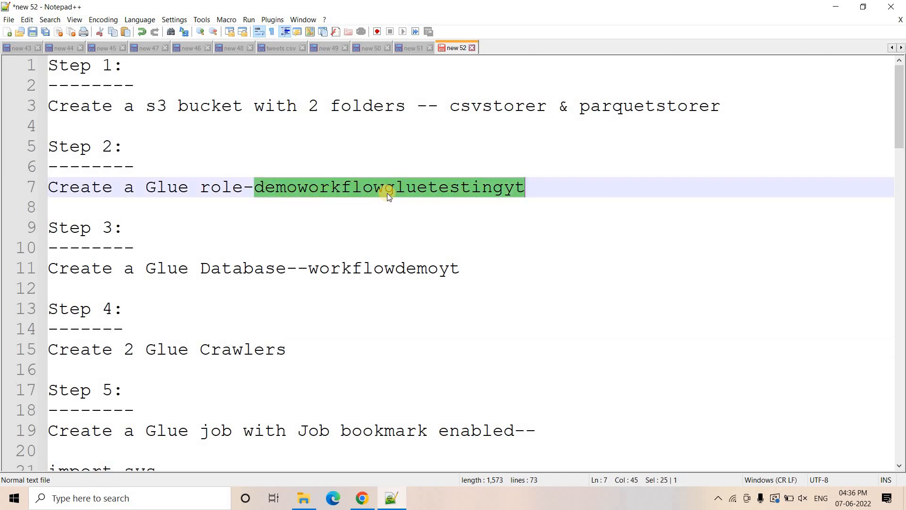
pyautogui.click(362, 502)
pyautogui.click(541, 217)
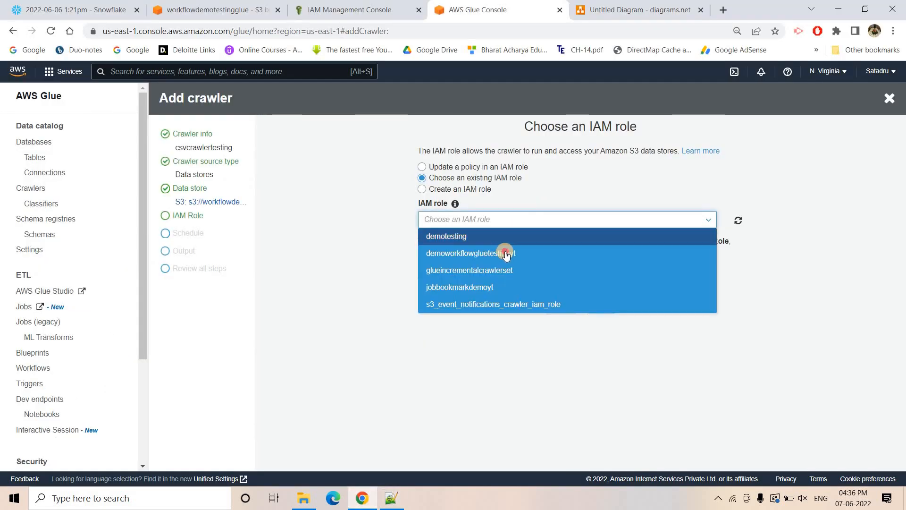
pyautogui.click(507, 254)
pyautogui.click(598, 305)
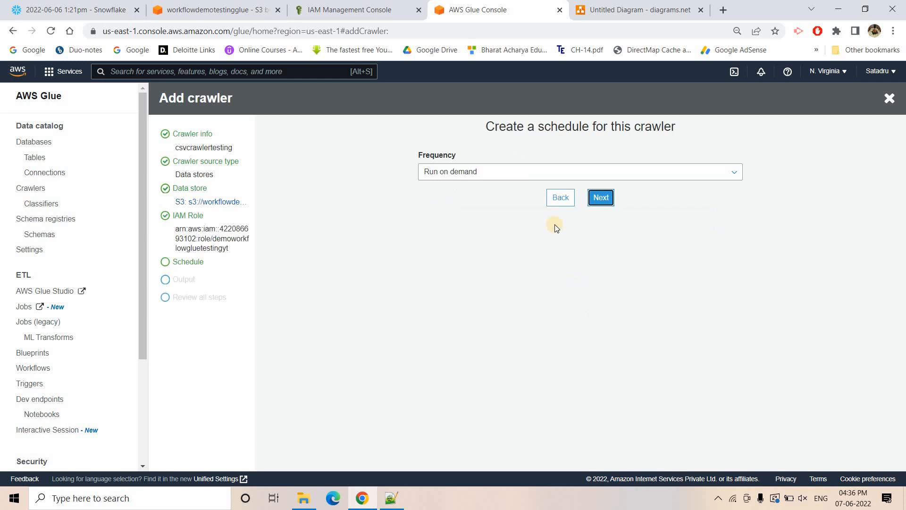
# - Keep the CSV crawler running on demand, choose workflowdemoyt as its output database and finish creating it
pyautogui.click(598, 202)
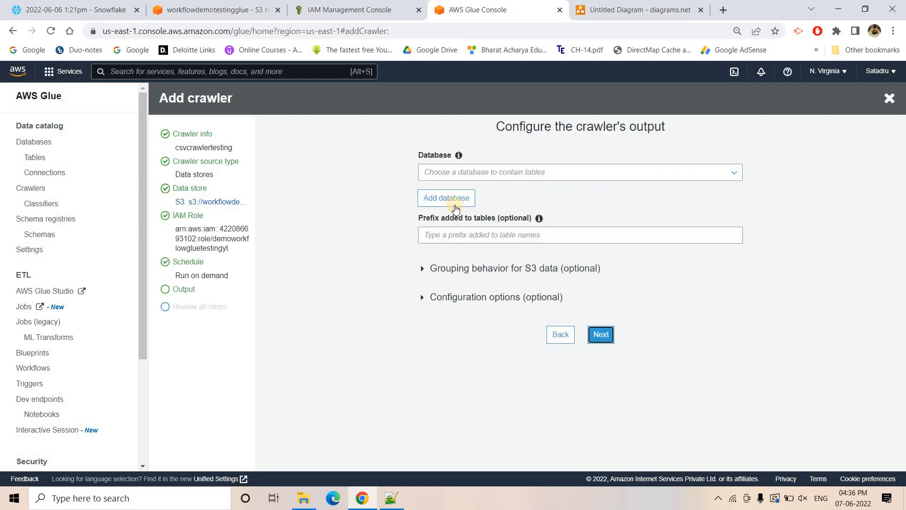
pyautogui.click(464, 178)
pyautogui.click(471, 188)
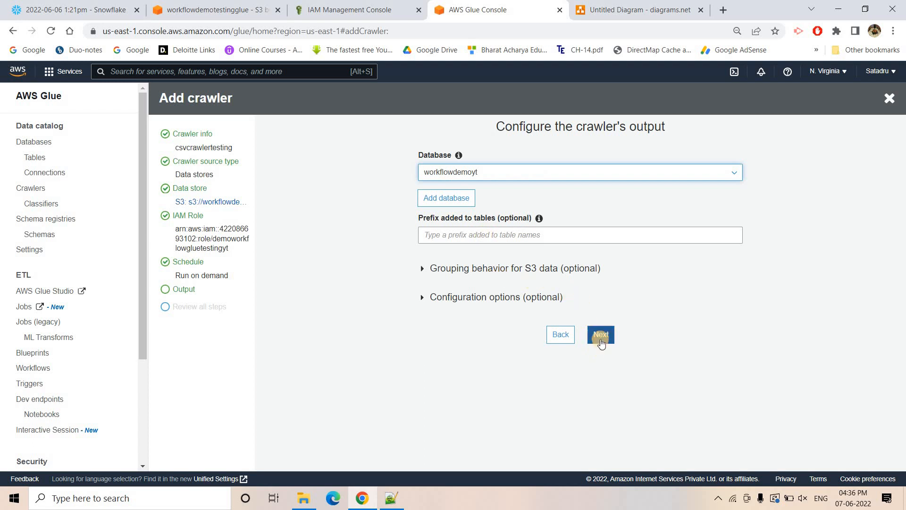
pyautogui.click(600, 336)
pyautogui.scroll(-2, 599, 359)
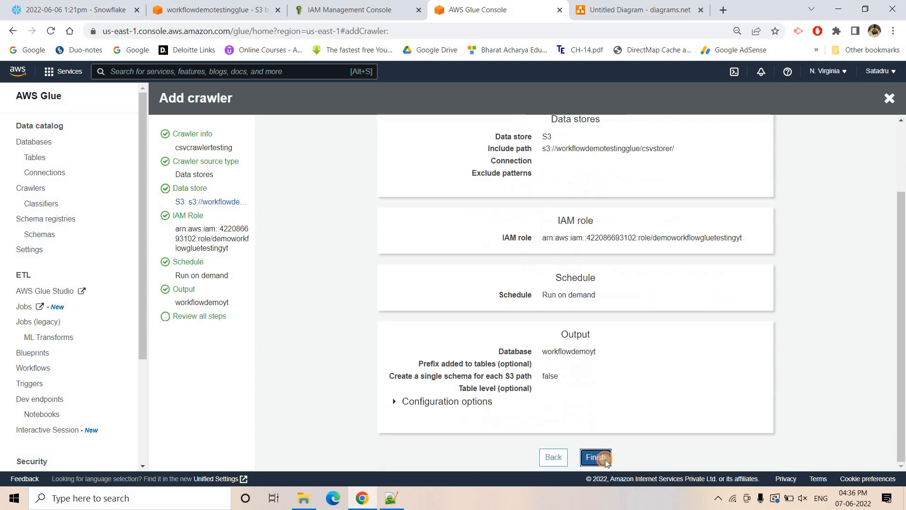
pyautogui.click(605, 458)
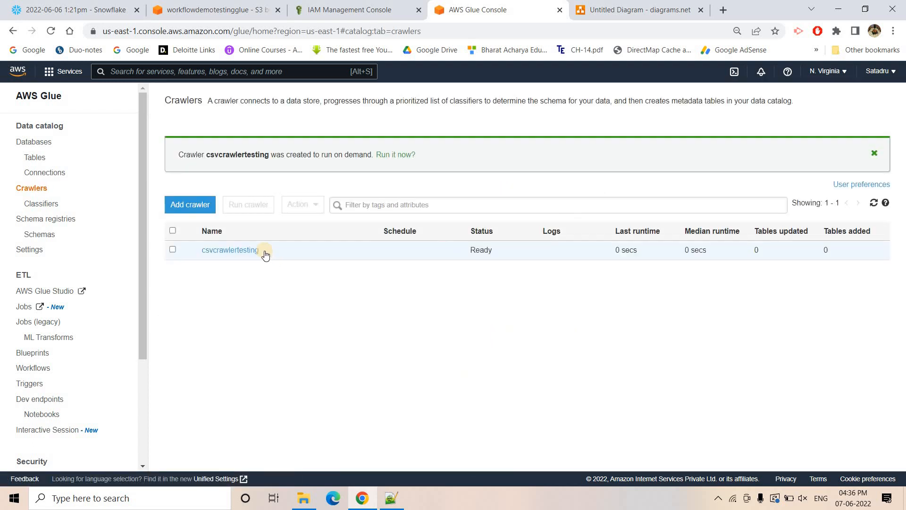
# - Add a second crawler named parquetcrawler, keeping Data stores as its source type and crawling all folders
pyautogui.click(179, 203)
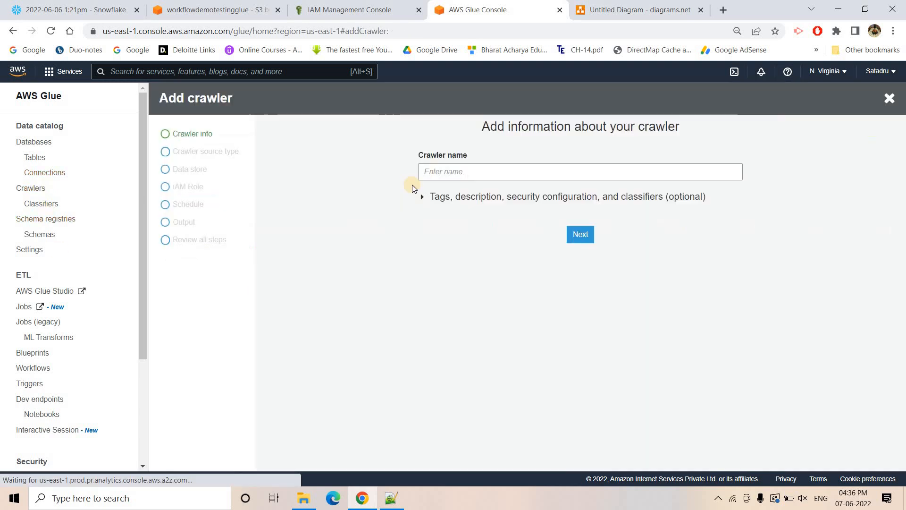
pyautogui.click(468, 172)
pyautogui.write('parquetcrawler')
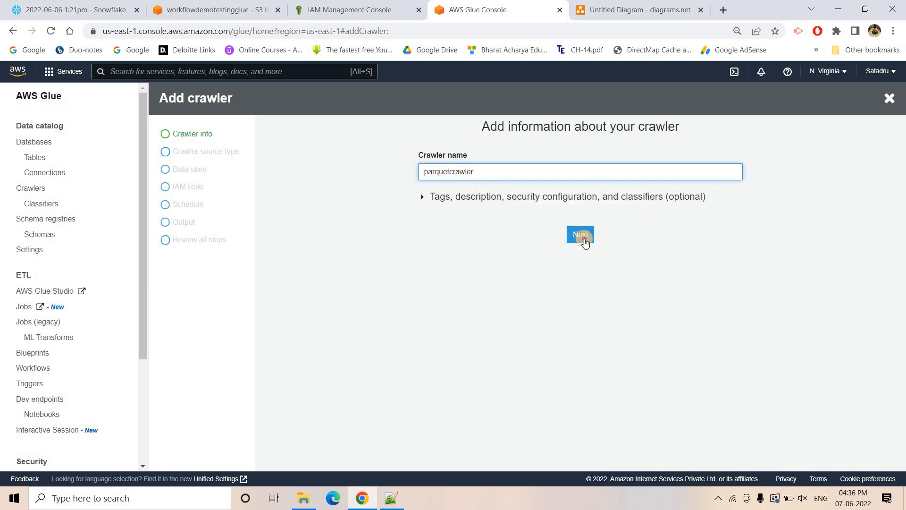
pyautogui.click(580, 235)
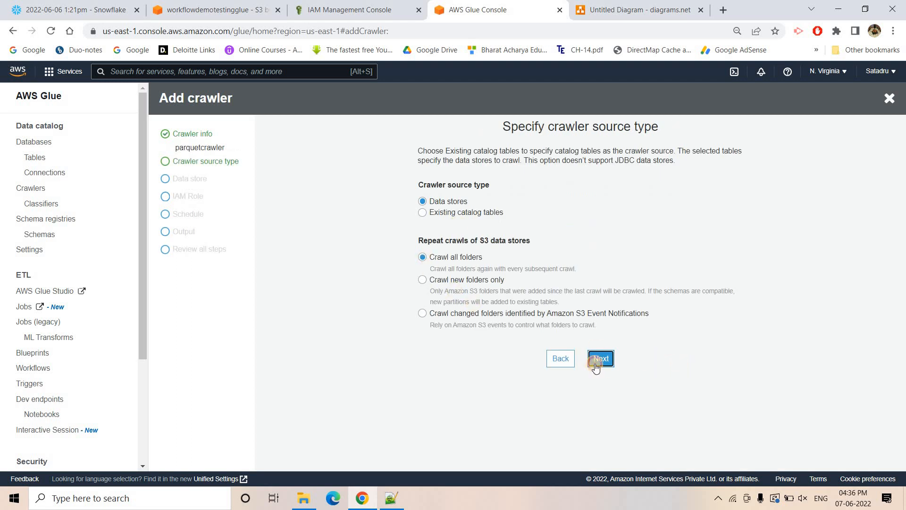
pyautogui.click(596, 367)
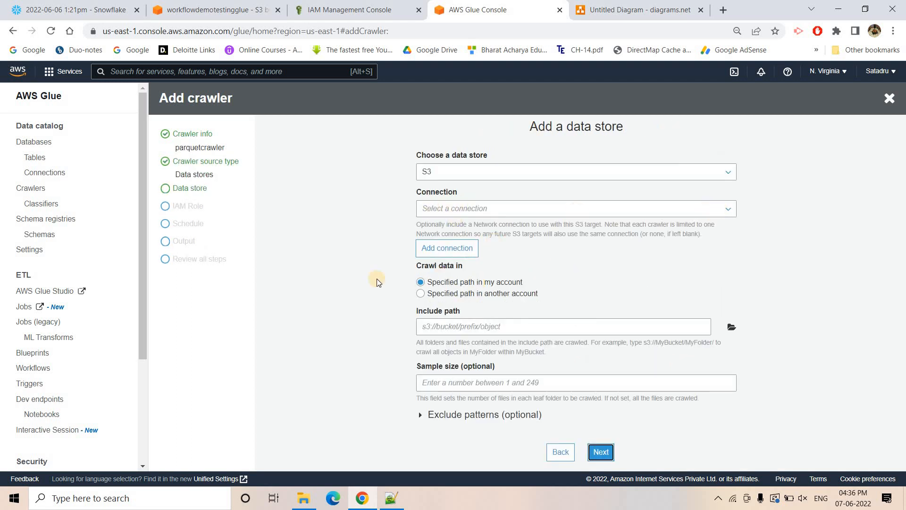
# - Set the Parquet crawler's S3 include path to s3://workflowdemotestingglue/parquetstorer/ and add no further data store
pyautogui.click(731, 326)
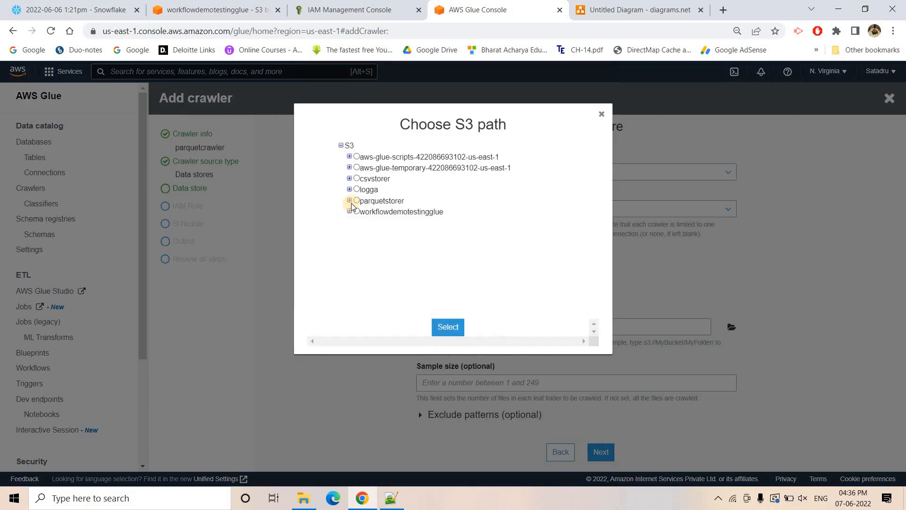
pyautogui.click(350, 213)
pyautogui.click(365, 233)
pyautogui.click(451, 330)
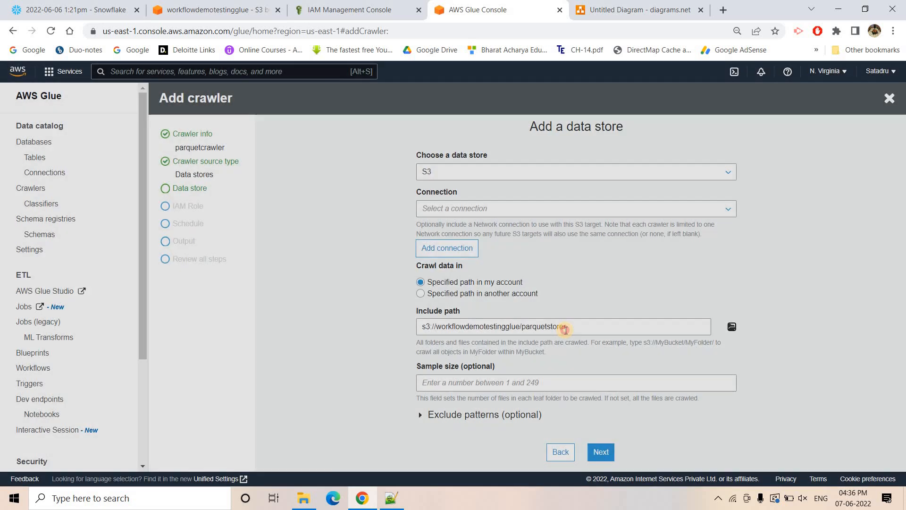
pyautogui.write('/')
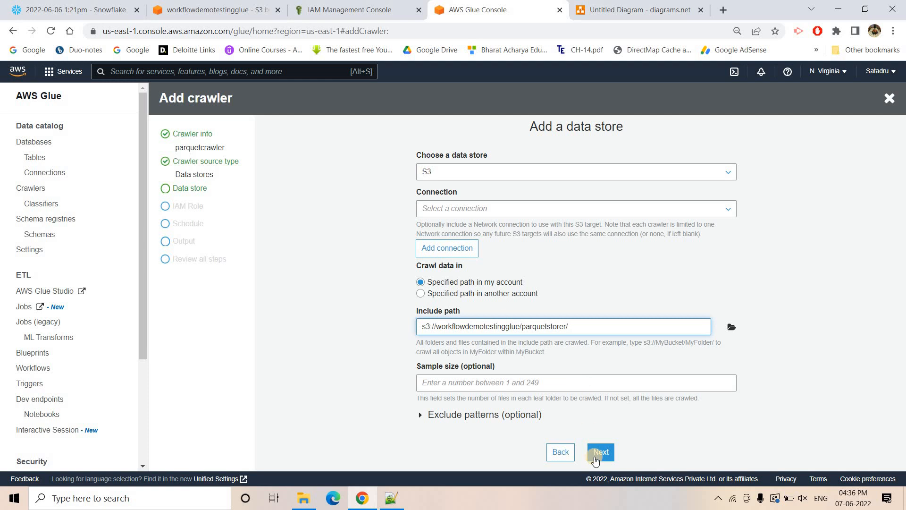
pyautogui.press('Return')
pyautogui.click(600, 184)
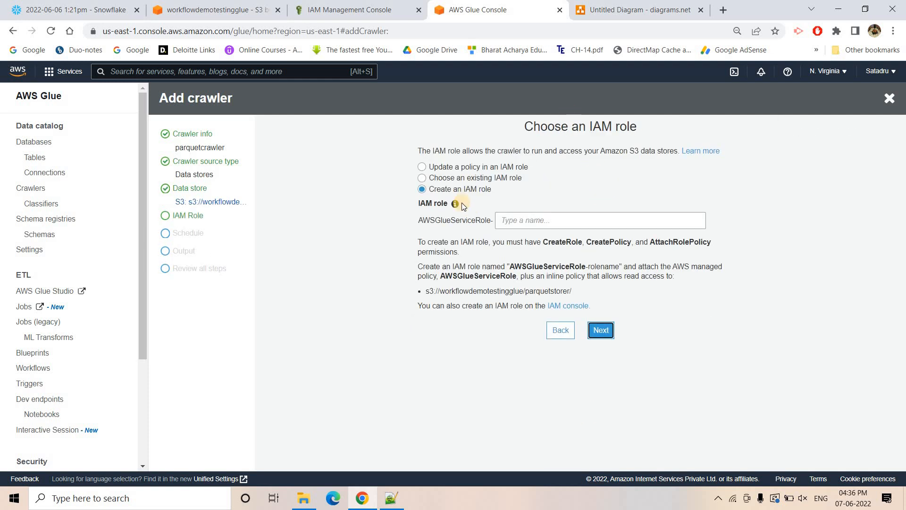
# - Assign the existing IAM role demoworkflowgluetestingyt to the Parquet crawler
pyautogui.click(468, 178)
pyautogui.click(519, 220)
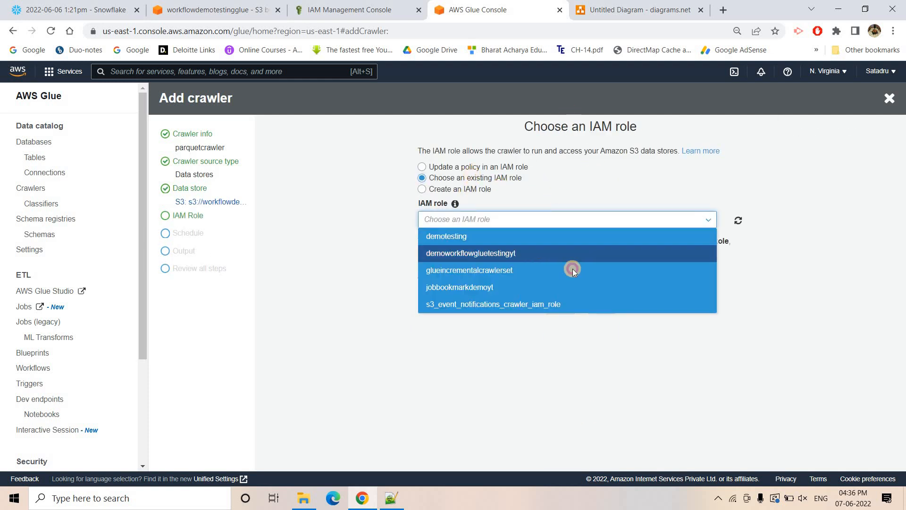
pyautogui.click(542, 251)
pyautogui.click(591, 306)
# - Keep the Parquet crawler running on demand, choose workflowdemoyt as its output database and finish creating it
pyautogui.click(600, 196)
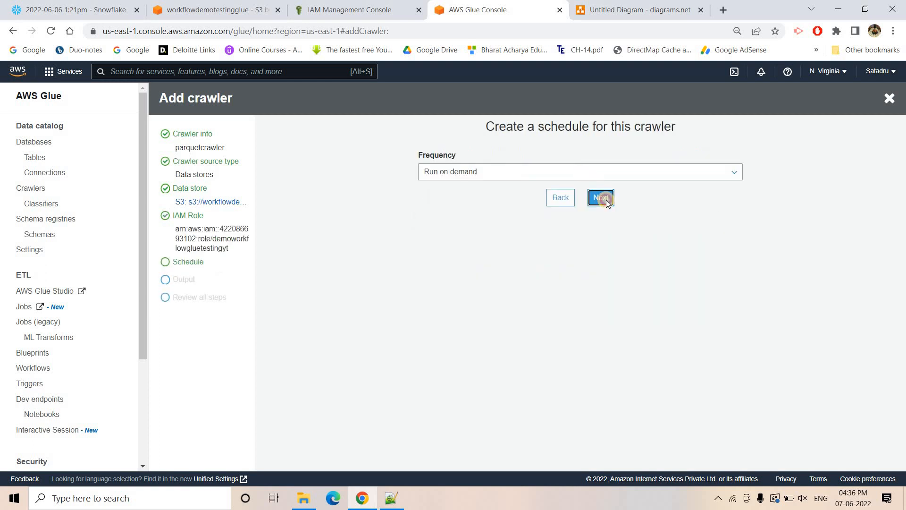
pyautogui.click(439, 172)
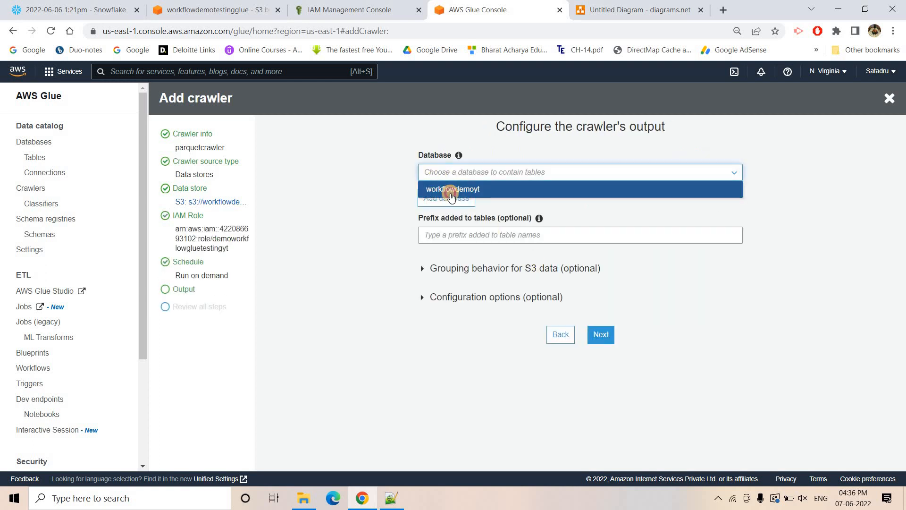
pyautogui.click(454, 185)
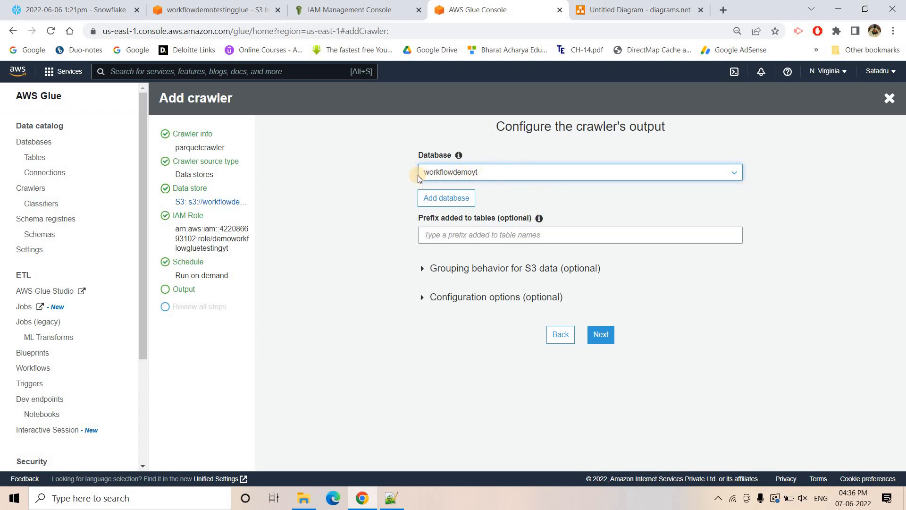
pyautogui.click(601, 334)
pyautogui.scroll(-3, 604, 442)
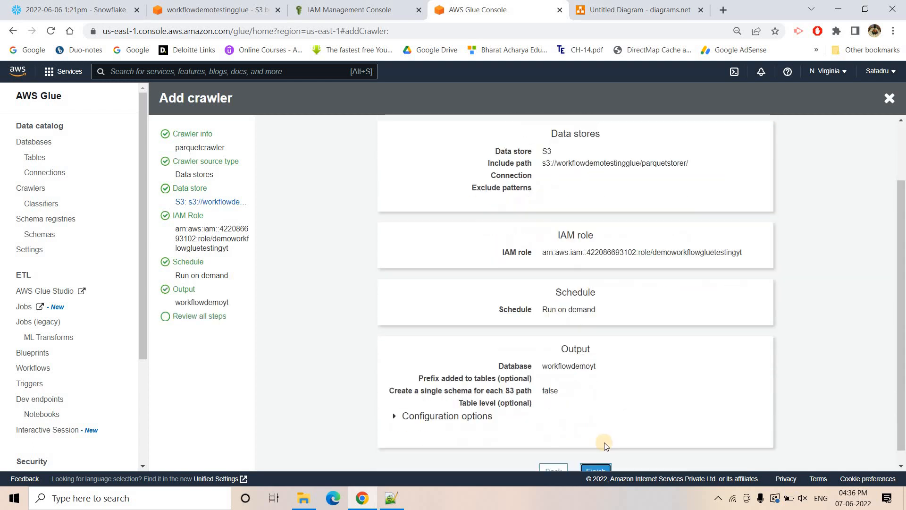
pyautogui.click(602, 458)
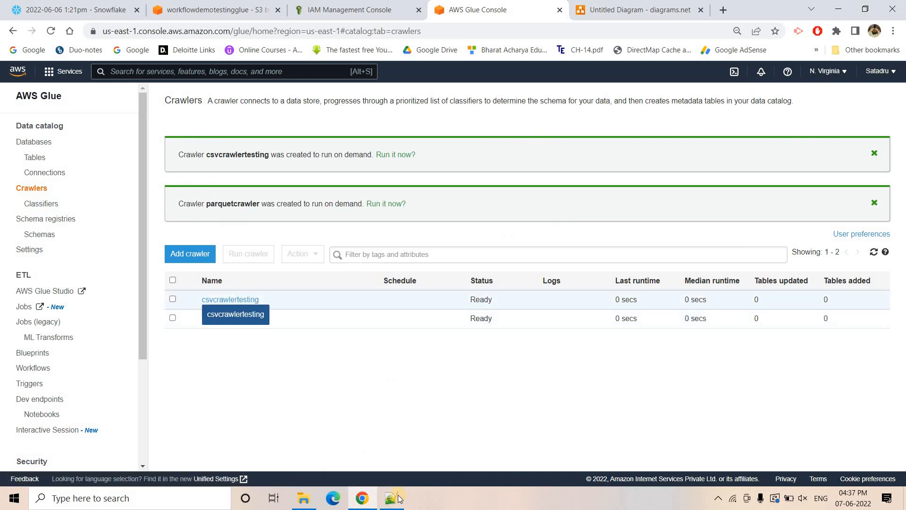
# - Switch to the Notepad++ notes and review the Step 4 crawler line and the Step 5 line about the bookmarked Glue job
pyautogui.hotkey('alt', 'Tab')
pyautogui.moveTo(299, 346); pyautogui.dragTo(91, 349)
pyautogui.hotkey('shift', 'Home')
pyautogui.scroll(-3, 314, 303)
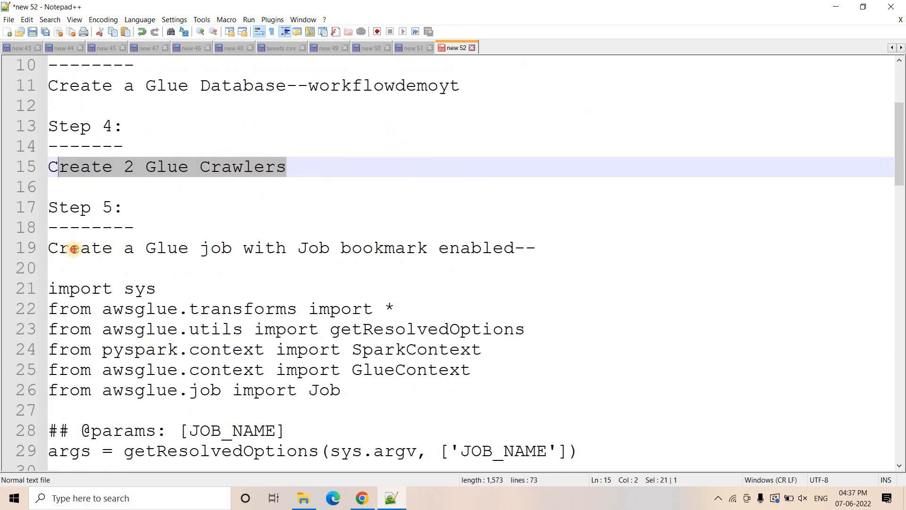
pyautogui.click(74, 248)
pyautogui.moveTo(290, 254); pyautogui.dragTo(555, 253)
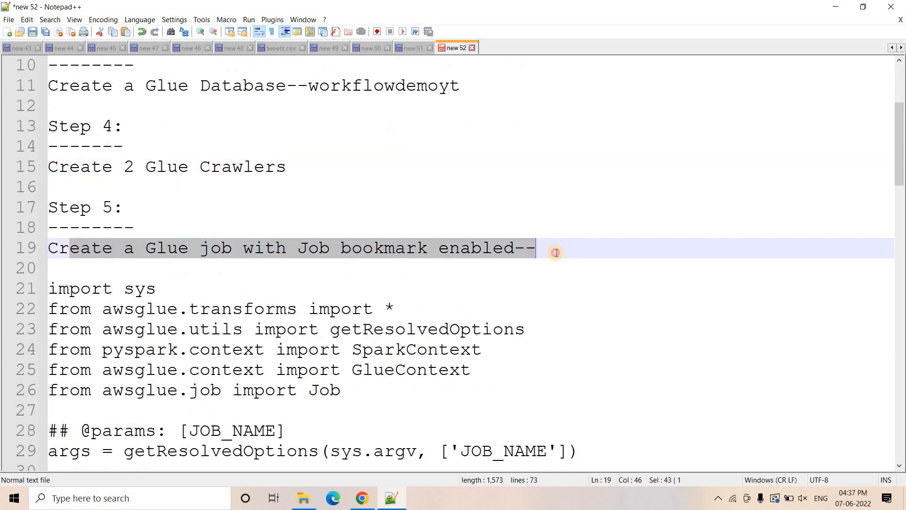
# - Examine the job bookmark note and the script's import, job initialization and job.commit() lines
pyautogui.click(557, 253)
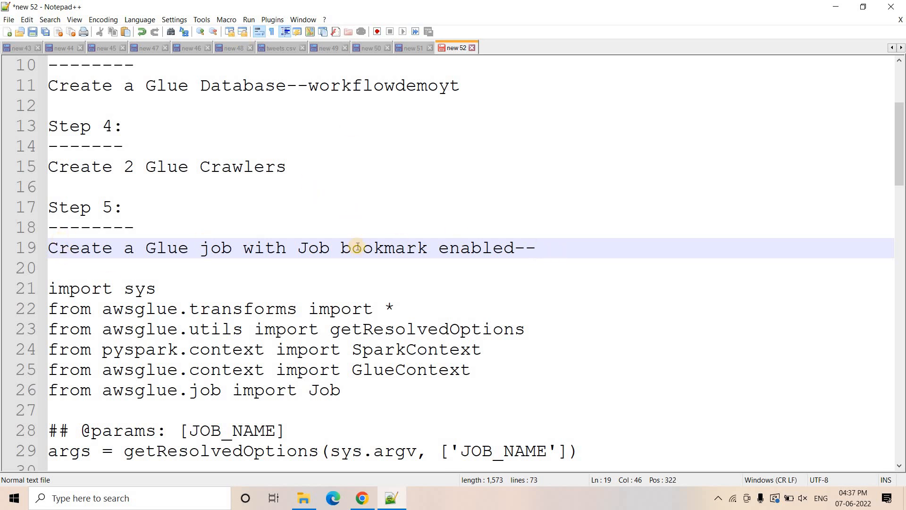
pyautogui.moveTo(297, 246); pyautogui.dragTo(428, 249)
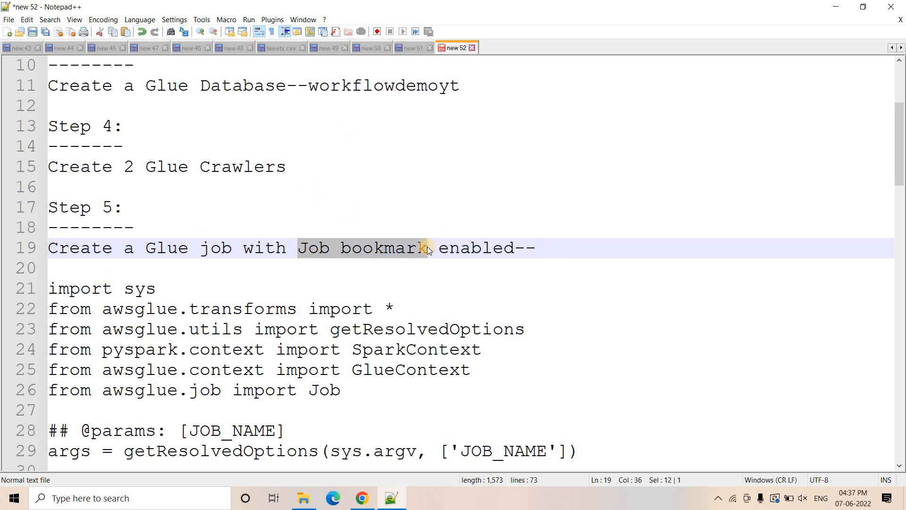
pyautogui.click(427, 248)
pyautogui.scroll(-2, 424, 248)
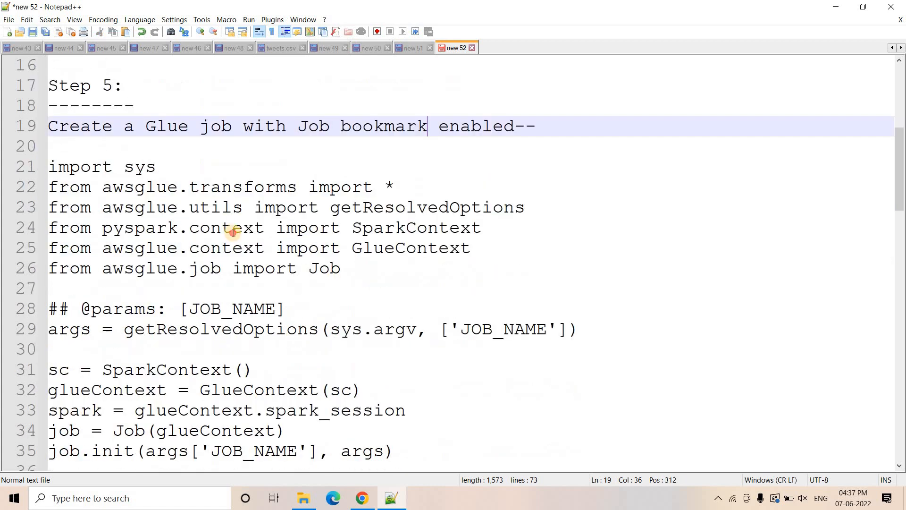
pyautogui.moveTo(342, 268); pyautogui.dragTo(32, 156)
pyautogui.scroll(-1, 251, 315)
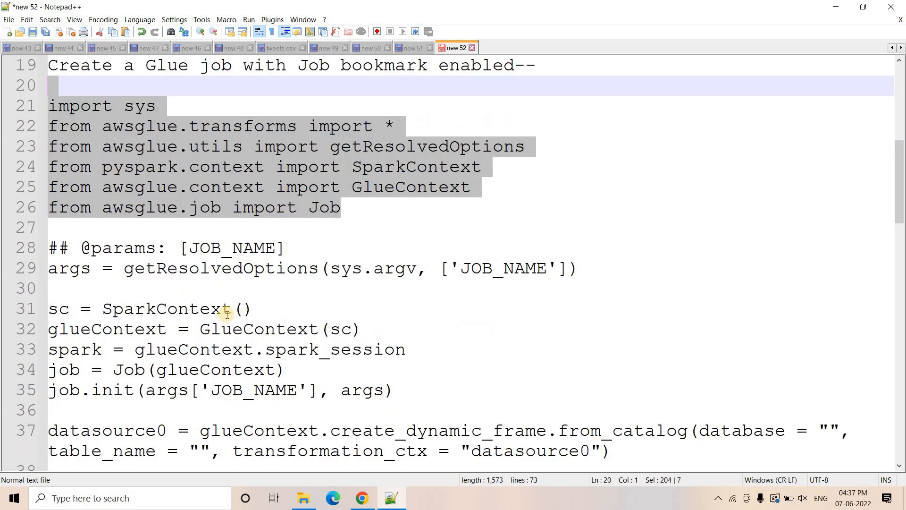
pyautogui.scroll(-1, 250, 317)
pyautogui.click(415, 331)
pyautogui.moveTo(155, 309); pyautogui.dragTo(49, 309)
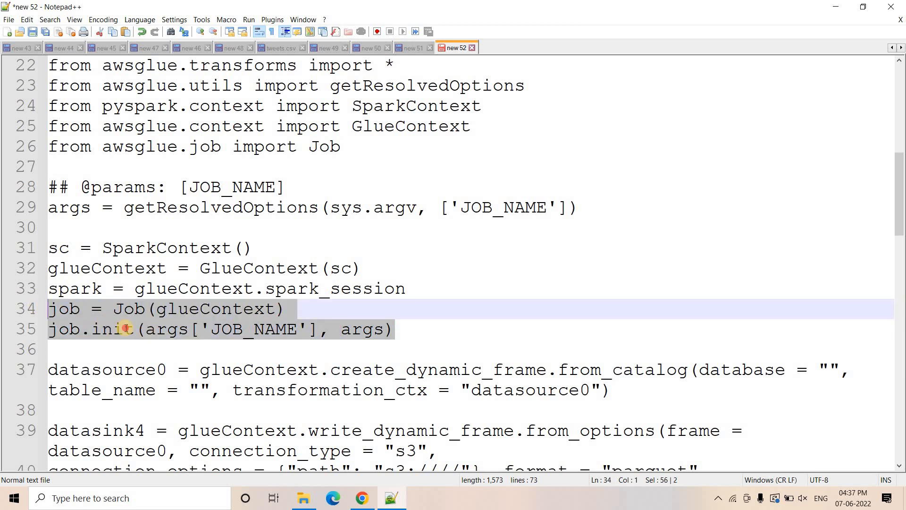
pyautogui.click(143, 327)
pyautogui.scroll(-3, 189, 328)
pyautogui.moveTo(181, 329); pyautogui.dragTo(49, 327)
pyautogui.scroll(2, 306, 283)
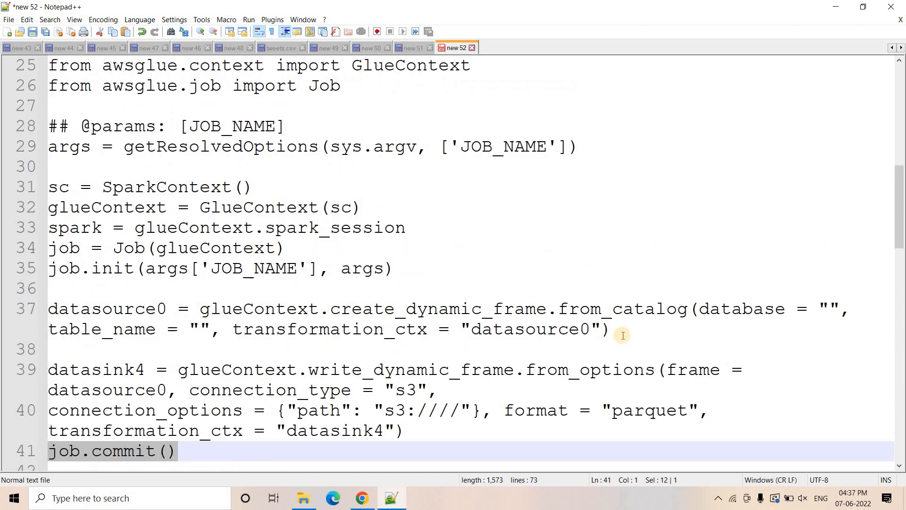
# - Examine the transformation_ctx arguments and the create_dynamic_frame.from_catalog call that defines datasource0
pyautogui.click(301, 326)
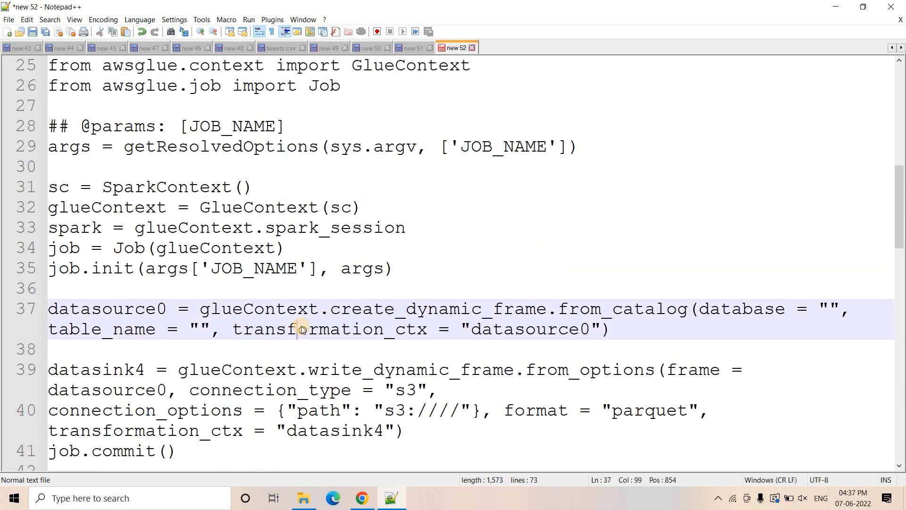
pyautogui.doubleClick(301, 327)
pyautogui.doubleClick(302, 326)
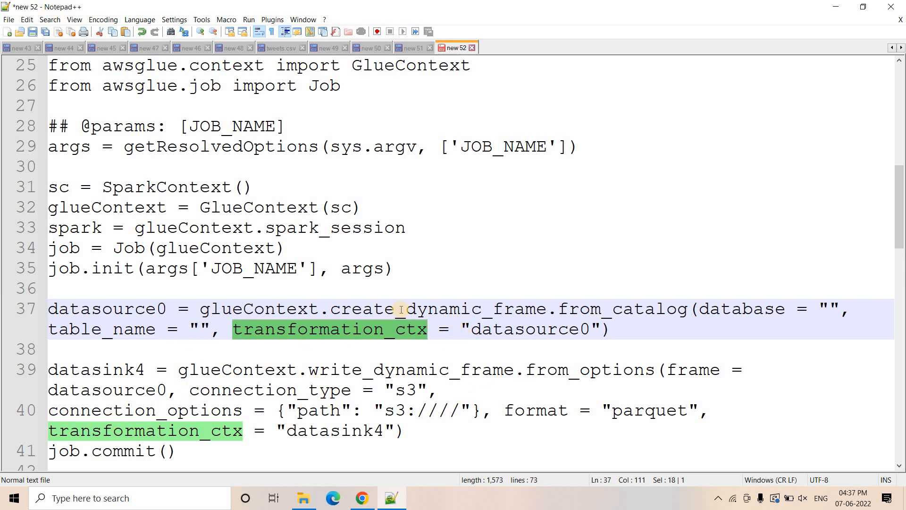
pyautogui.moveTo(331, 311); pyautogui.dragTo(587, 312)
pyautogui.click(548, 312)
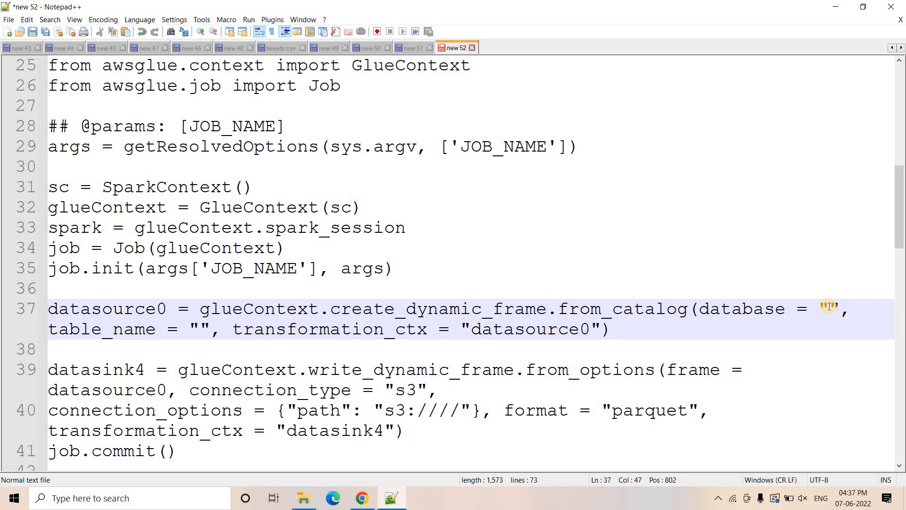
# - Fill the empty database argument of datasource0 with workflowdemoyt, copied from the Step 3 note
pyautogui.click(829, 306)
pyautogui.scroll(8, 377, 221)
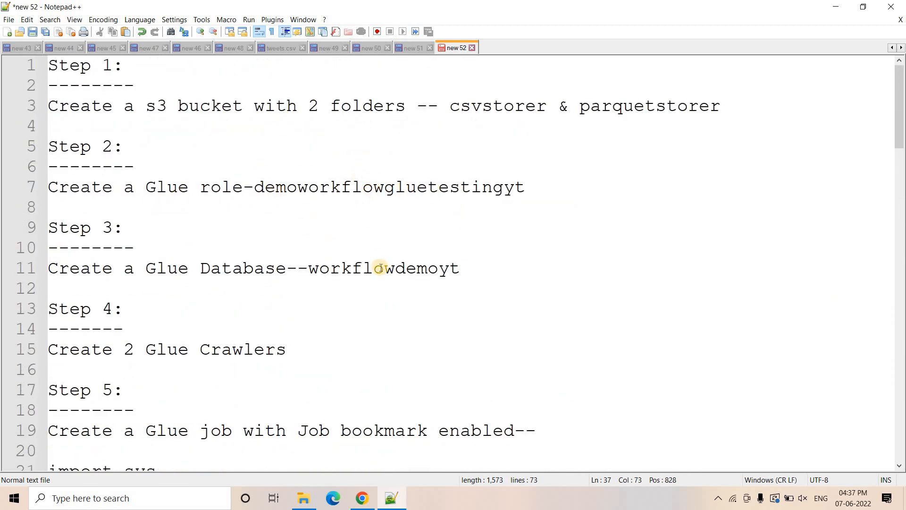
pyautogui.doubleClick(381, 269)
pyautogui.scroll(-6, 472, 269)
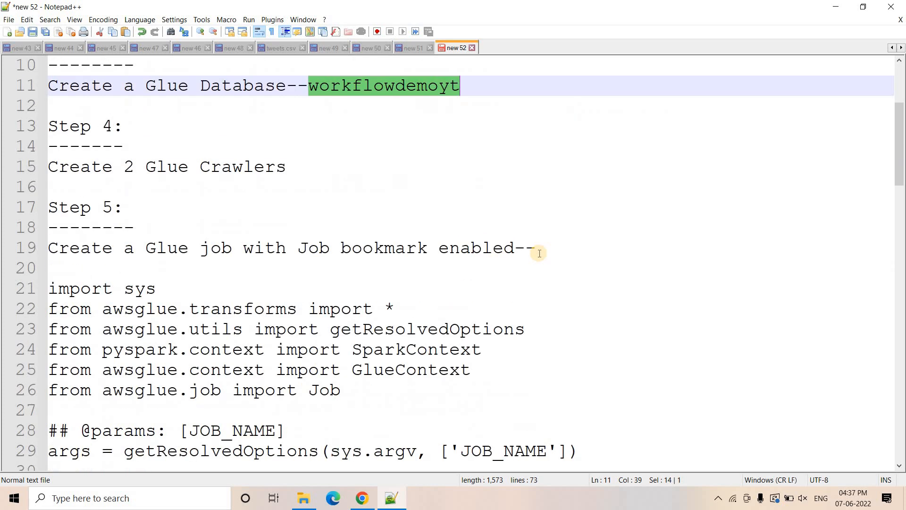
pyautogui.scroll(-2, 772, 304)
pyautogui.click(831, 306)
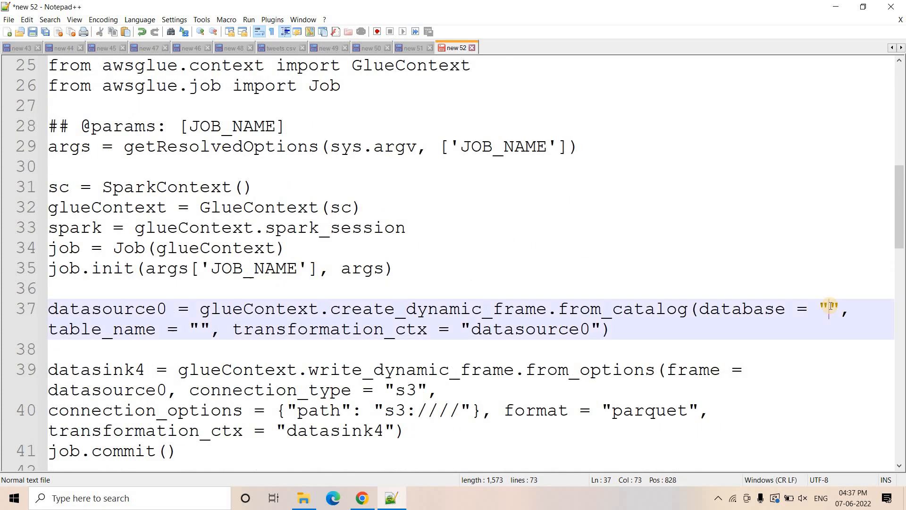
pyautogui.hotkey('ctrl', 'v')
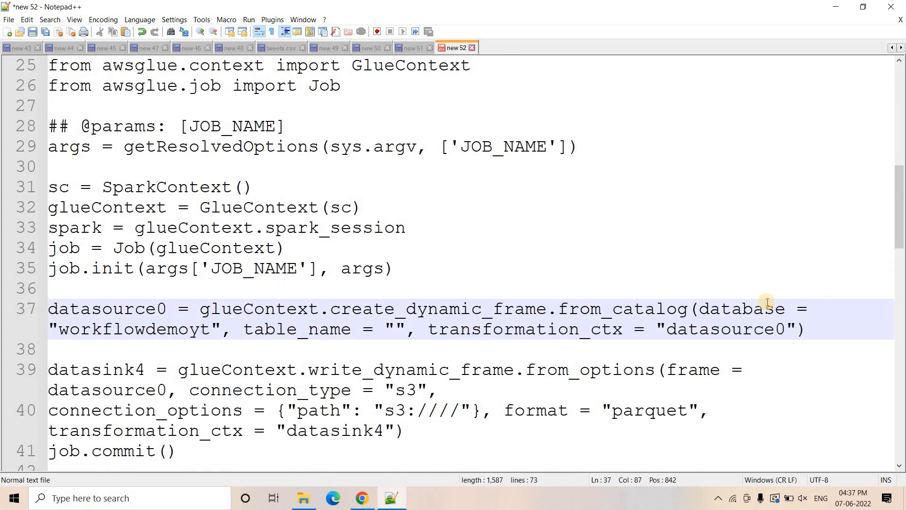
# - Set the table_name argument of datasource0 to csvstorer, copying the folder name from the S3 bucket page in Chrome back into Notepad++
pyautogui.click(397, 329)
pyautogui.hotkey('alt', 'Tab')
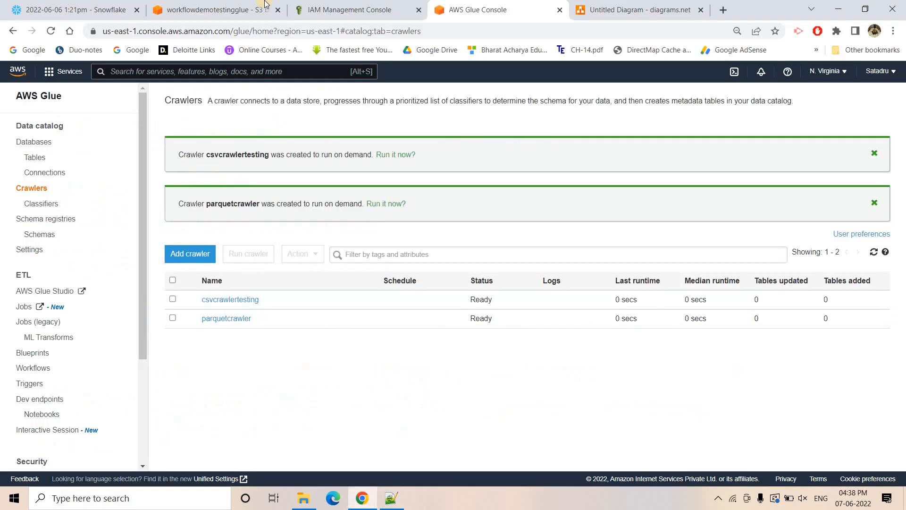
pyautogui.click(209, 5)
pyautogui.click(272, 401)
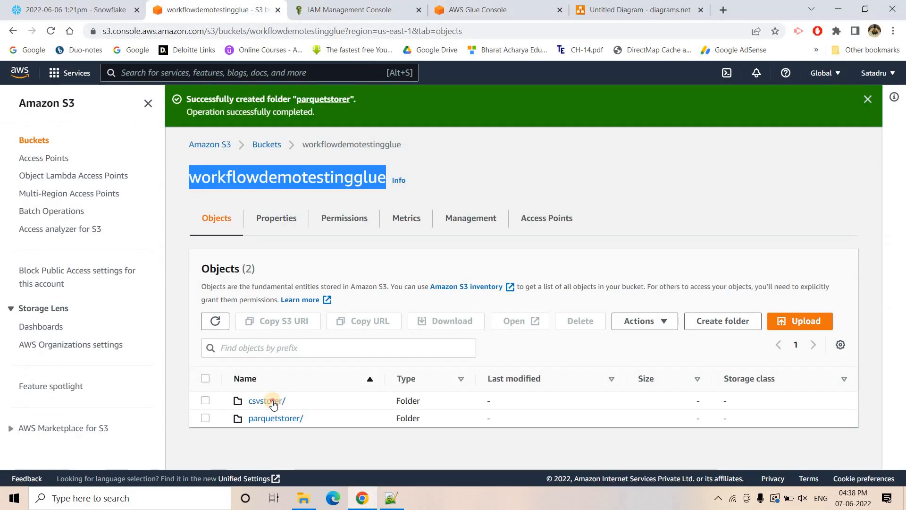
pyautogui.doubleClick(228, 134)
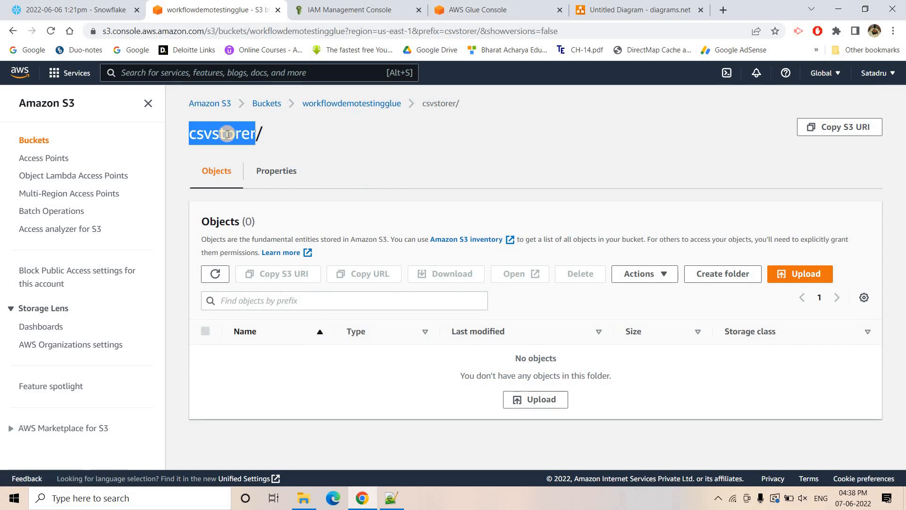
pyautogui.click(390, 497)
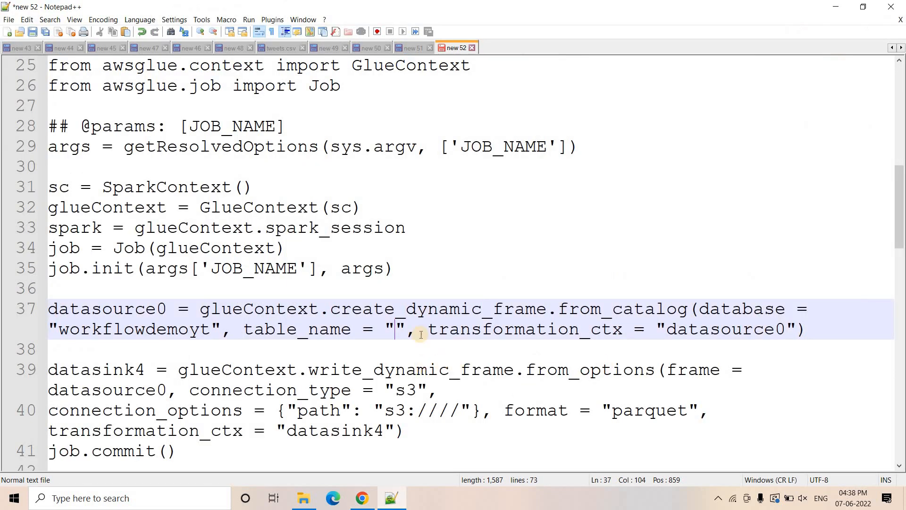
pyautogui.hotkey('ctrl', 'v')
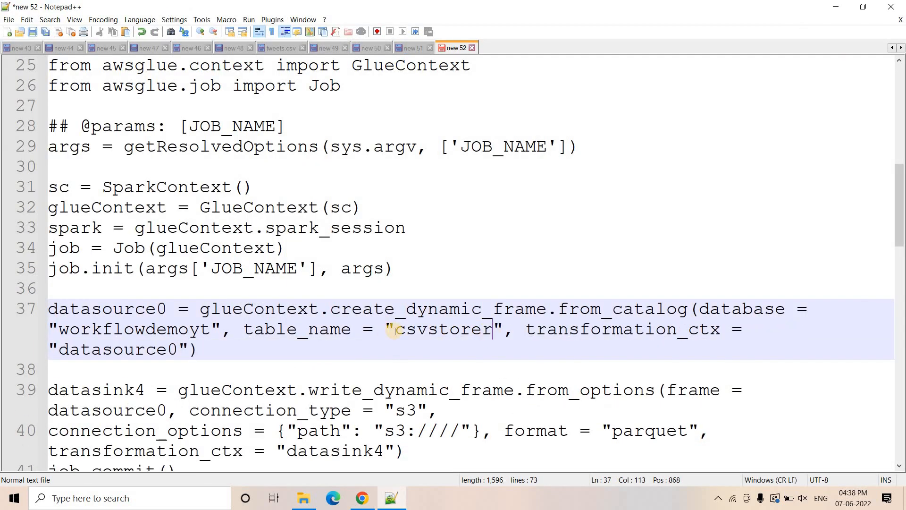
pyautogui.moveTo(389, 327); pyautogui.dragTo(500, 330)
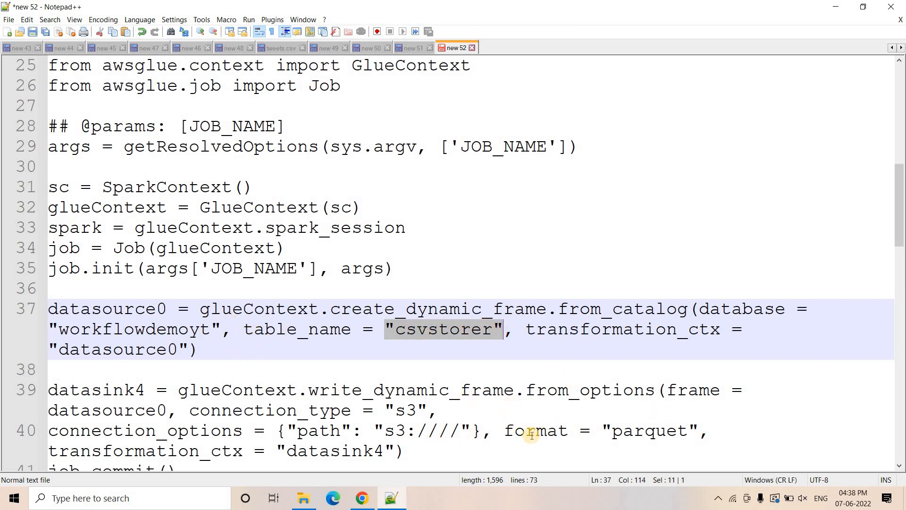
# - Copy the parquetstorer folder name from the S3 page in Chrome and insert parquetstorer/ after s3:// in the Notepad++ script's datasink4 path
pyautogui.doubleClick(658, 435)
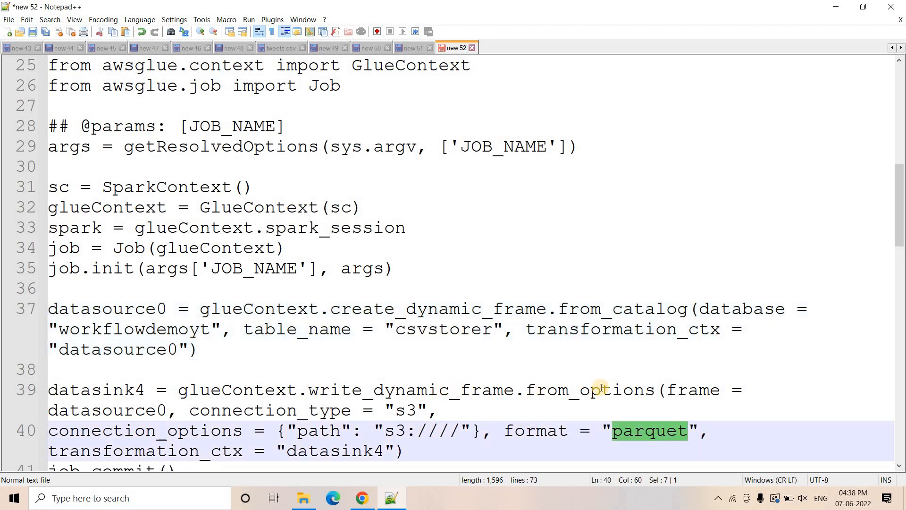
pyautogui.scroll(-1, 435, 362)
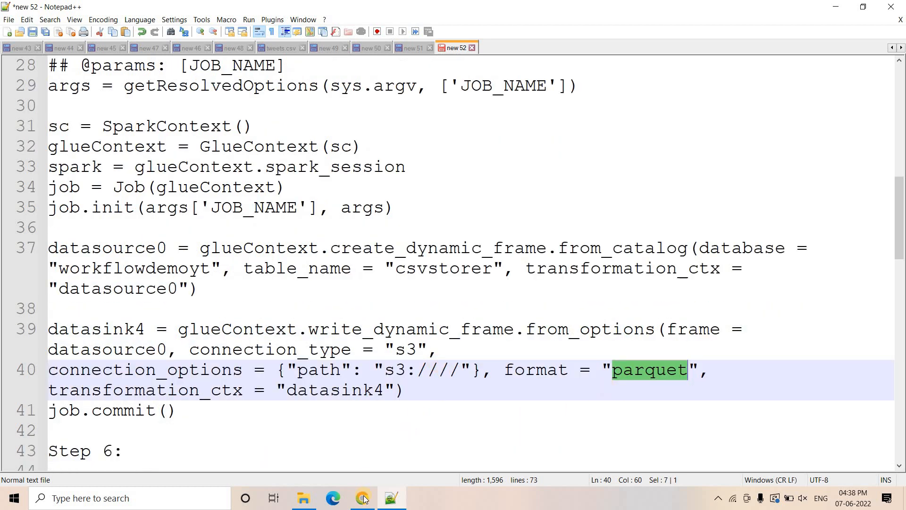
pyautogui.hotkey('alt', 'Tab')
pyautogui.click(350, 103)
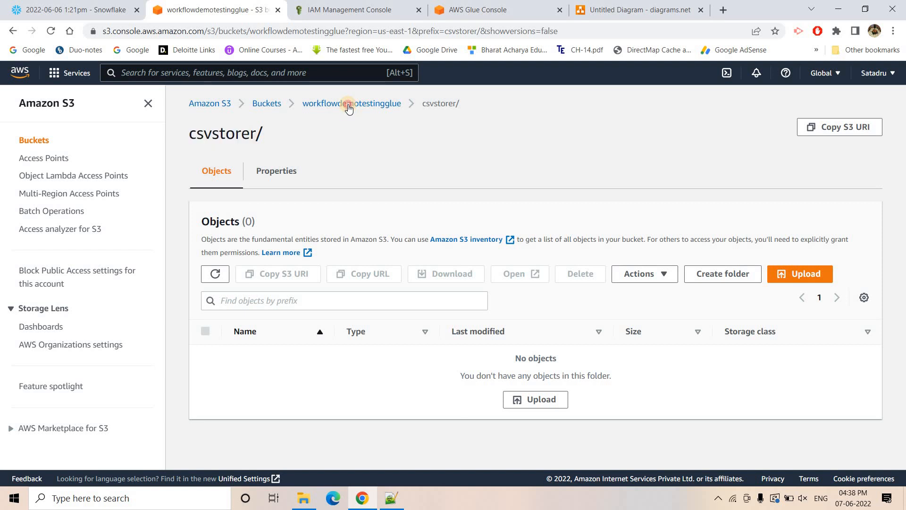
pyautogui.click(276, 377)
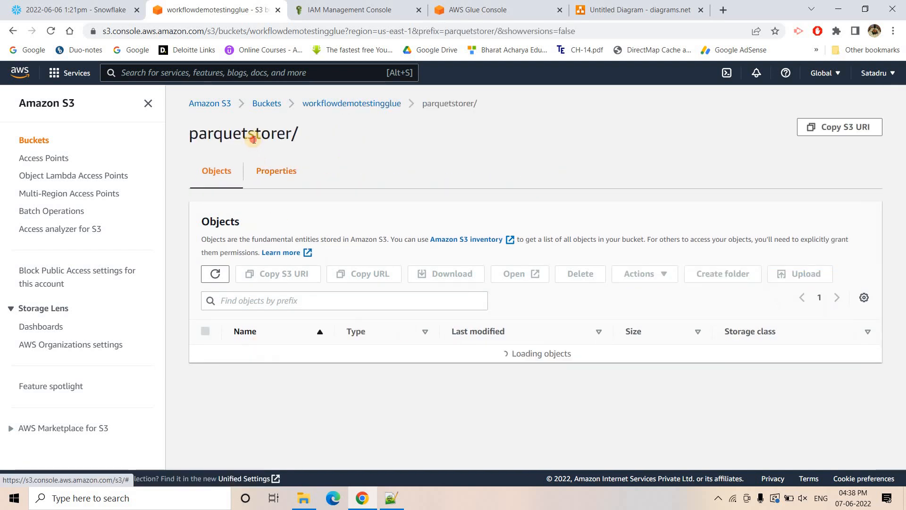
pyautogui.hotkey('alt', 'Tab')
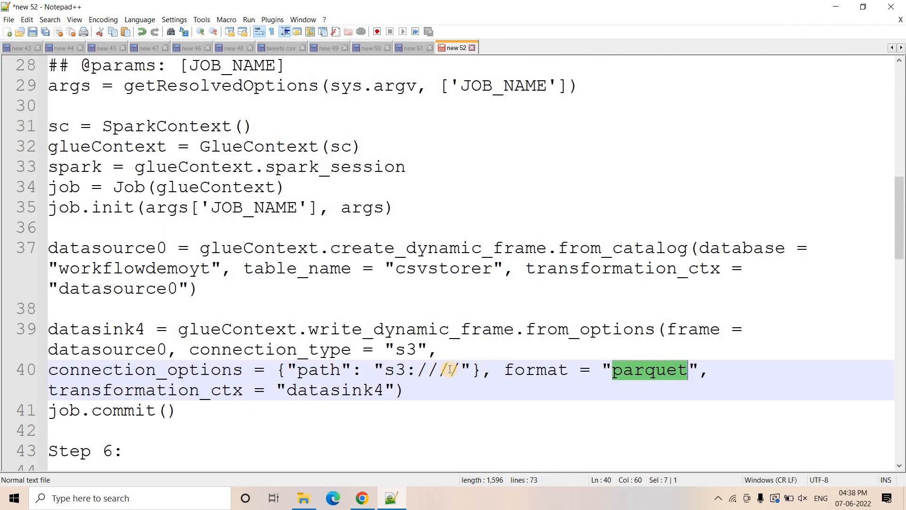
pyautogui.click(440, 368)
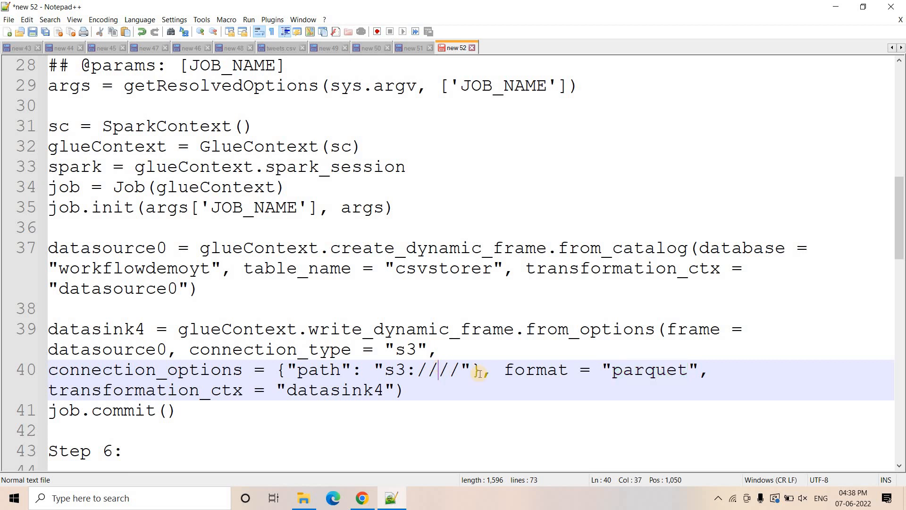
pyautogui.write('parquetstorer')
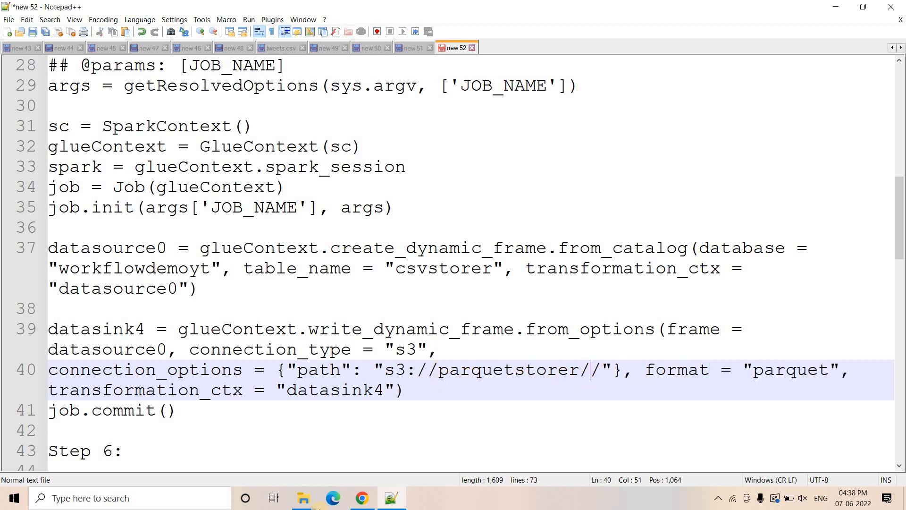
# - Add the bucket name copied from Chrome and remove the extra slash, making the Notepad++ script's path s3://workflowdemotestingglue/parquetstorer/
pyautogui.click(362, 498)
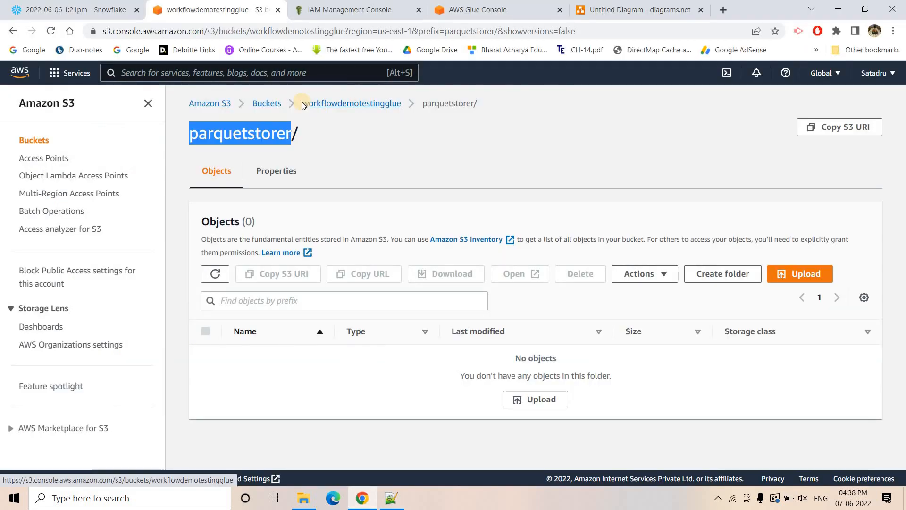
pyautogui.moveTo(302, 104); pyautogui.dragTo(402, 104)
pyautogui.hotkey('ctrl', 'c')
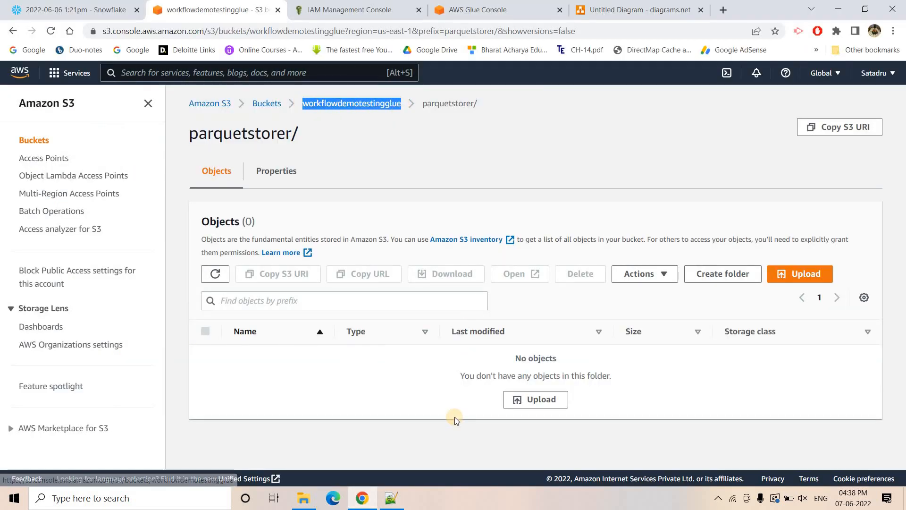
pyautogui.click(392, 498)
pyautogui.hotkey('ctrl', 'v')
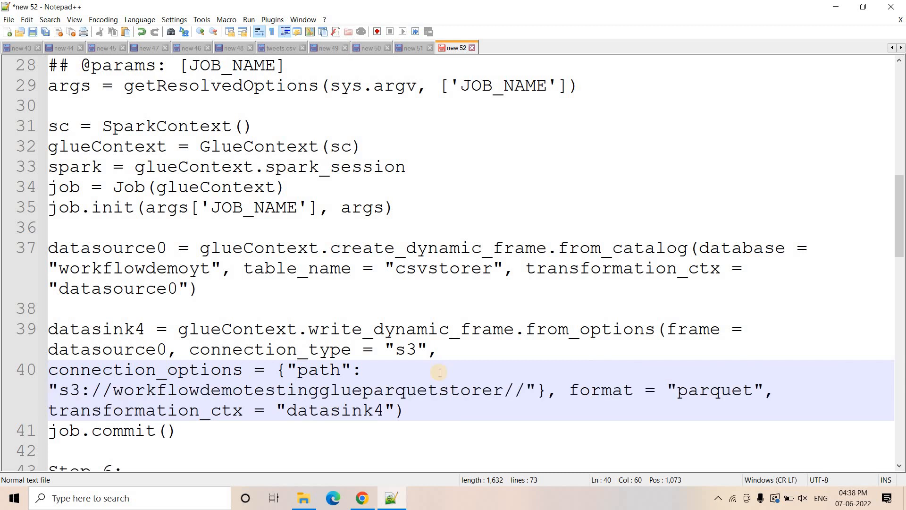
pyautogui.write('/')
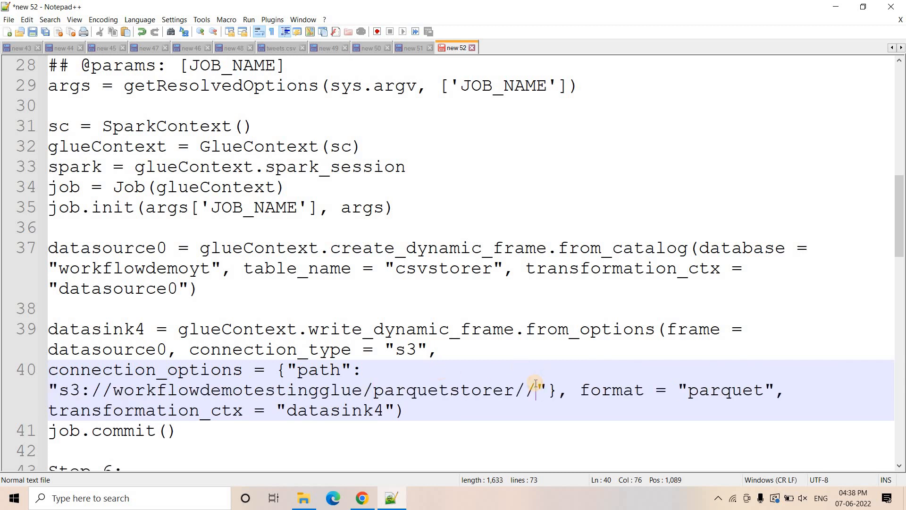
pyautogui.press('BackSpace')
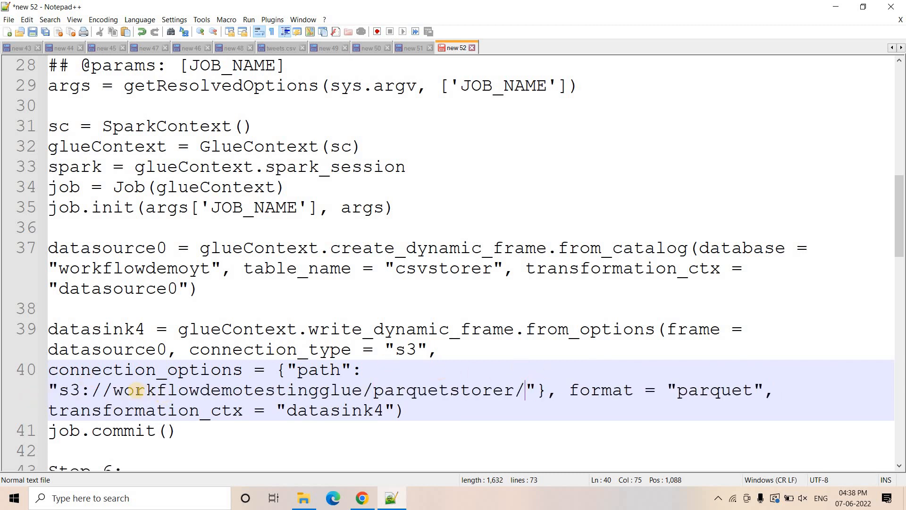
pyautogui.moveTo(136, 390); pyautogui.dragTo(232, 389)
pyautogui.click(426, 393)
# - Select and copy the whole Glue job script, from import sys through job.commit()
pyautogui.moveTo(187, 424); pyautogui.dragTo(19, 146)
pyautogui.scroll(2, 56, 147)
pyautogui.scroll(2, 19, 147)
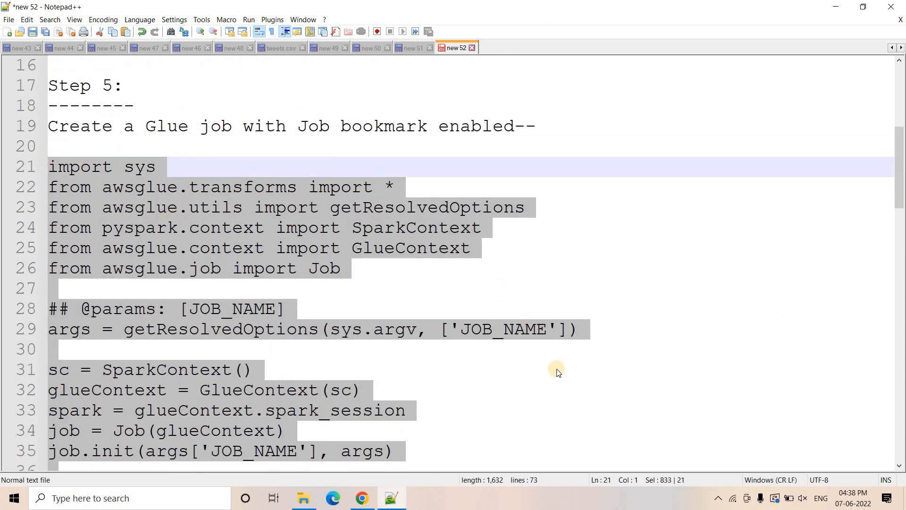
# - Switch to the AWS Glue console in Chrome and open the legacy jobs page
pyautogui.click(368, 494)
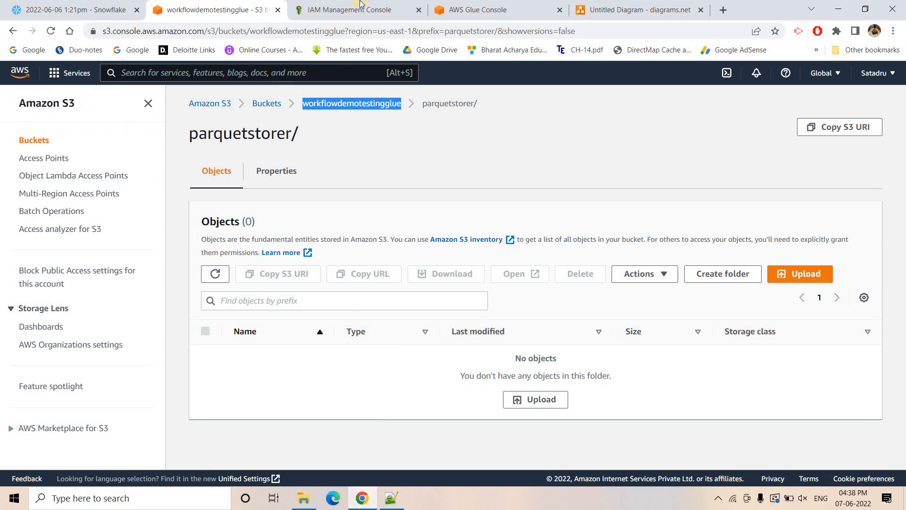
pyautogui.hotkey('ctrl', 'Tab')
pyautogui.hotkey('ctrl', 'Tab')
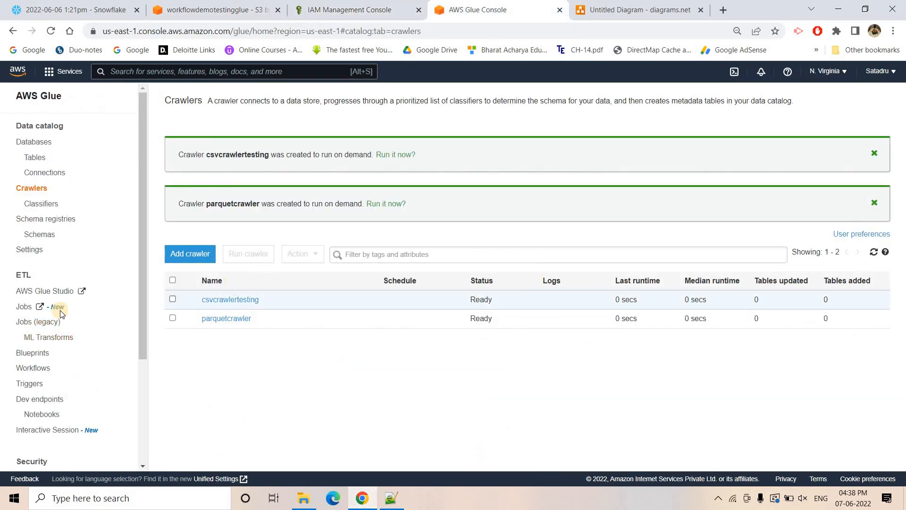
pyautogui.click(66, 322)
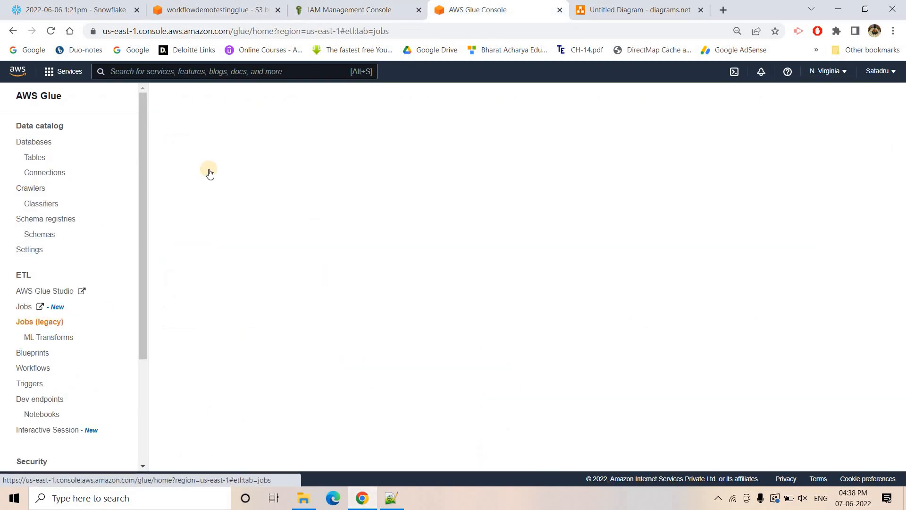
# - Add a Glue job named parquetconverterusingworkflow that runs a new script to be authored by you
pyautogui.click(186, 150)
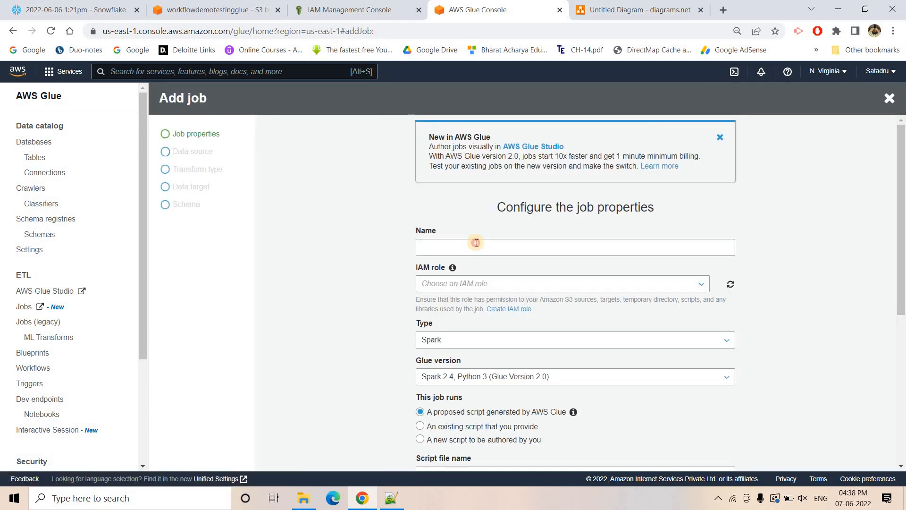
pyautogui.click(476, 245)
pyautogui.write('converterusingworkflow')
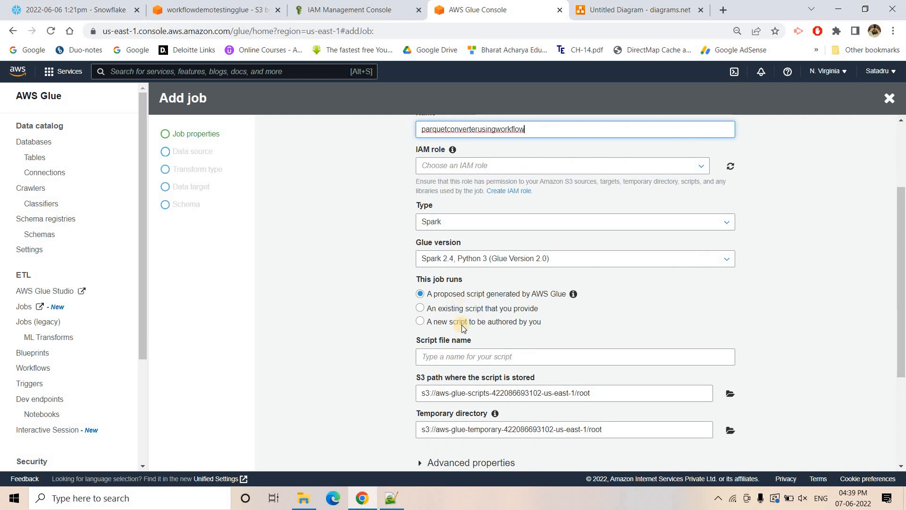
pyautogui.click(536, 317)
pyautogui.scroll(-2, 448, 381)
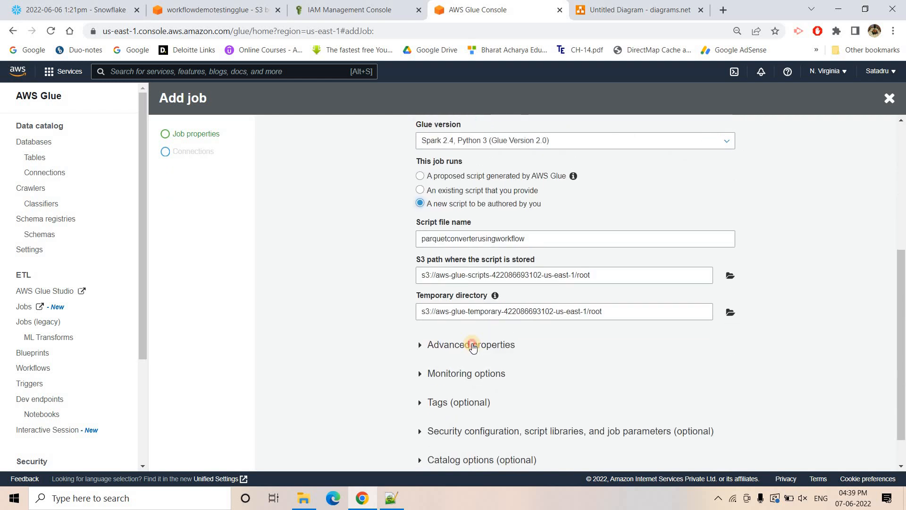
# - Enable the job bookmark in the job's advanced properties and try to continue to the connections page
pyautogui.click(469, 345)
pyautogui.click(456, 383)
pyautogui.click(456, 403)
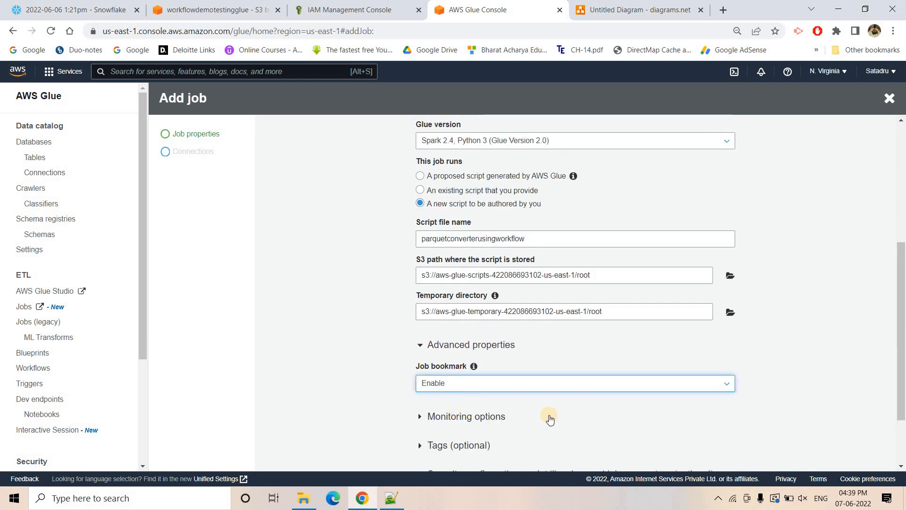
pyautogui.scroll(-2, 547, 415)
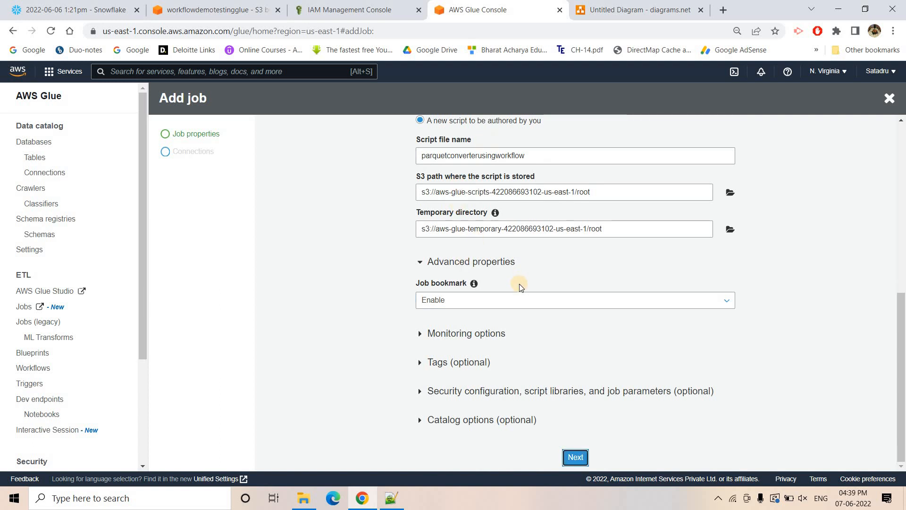
pyautogui.click(571, 456)
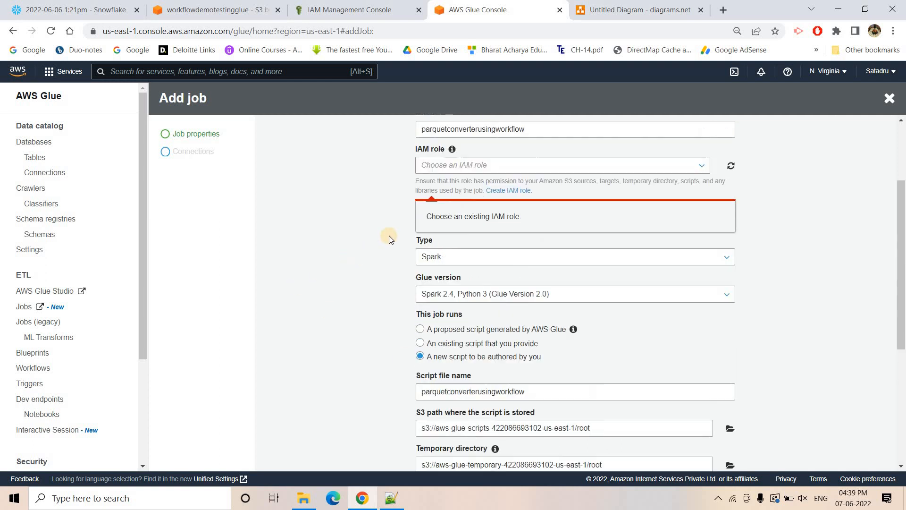
# - Choose demoworkflowgluetestingyt as the job's IAM role
pyautogui.click(472, 285)
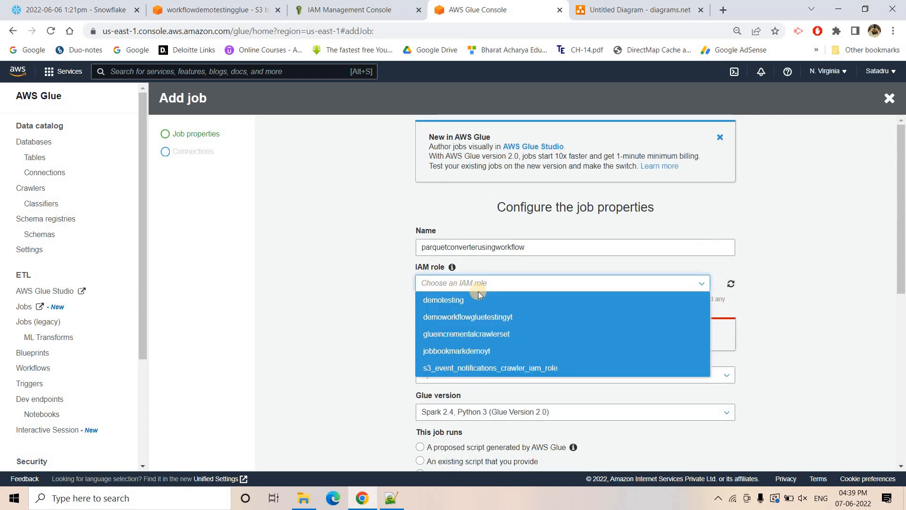
pyautogui.click(464, 315)
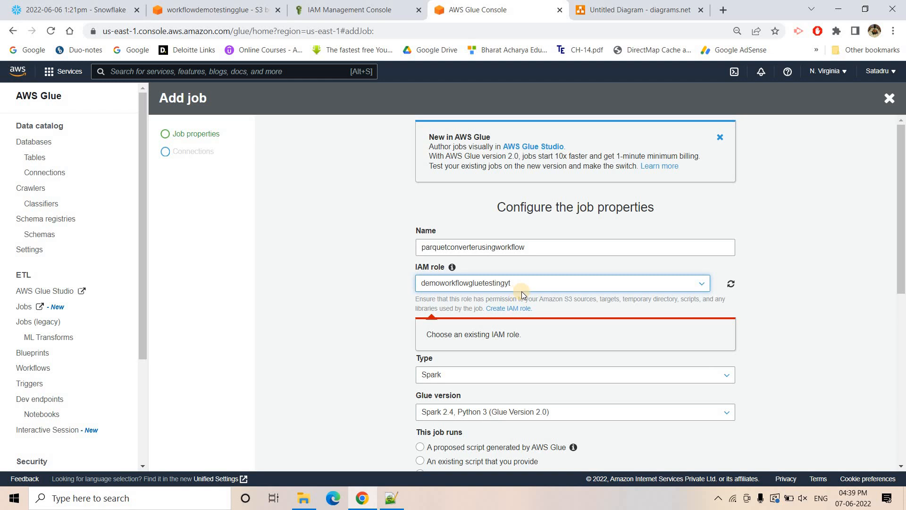
pyautogui.scroll(-10, 543, 354)
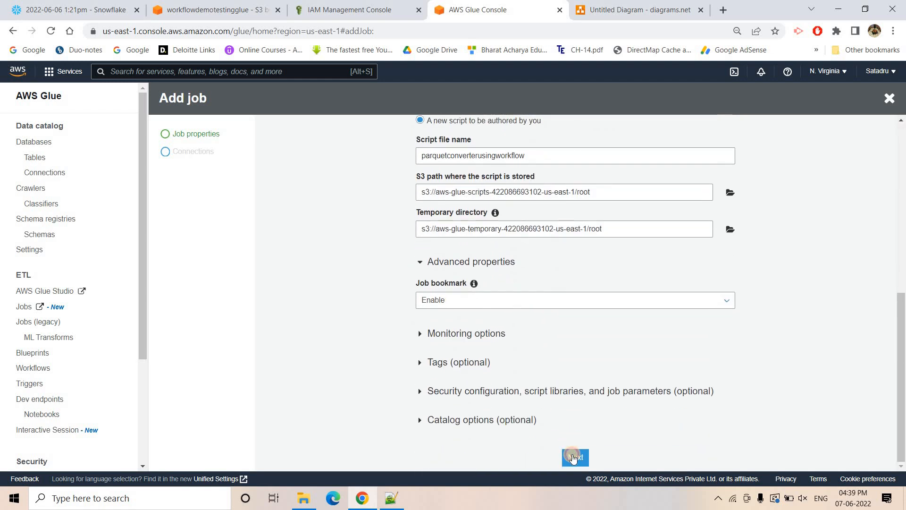
# - Create the job without any connections, replace its script with the copied CSV-to-Parquet script and save it
pyautogui.click(573, 457)
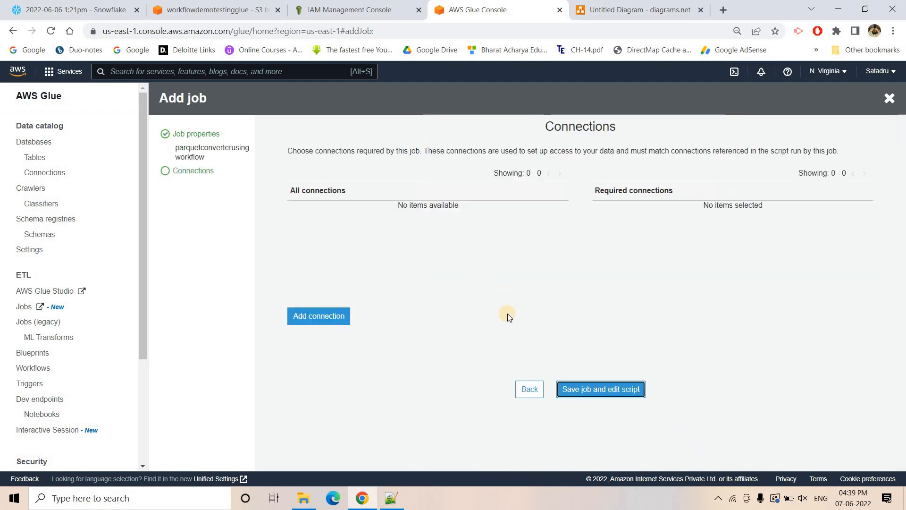
pyautogui.click(598, 388)
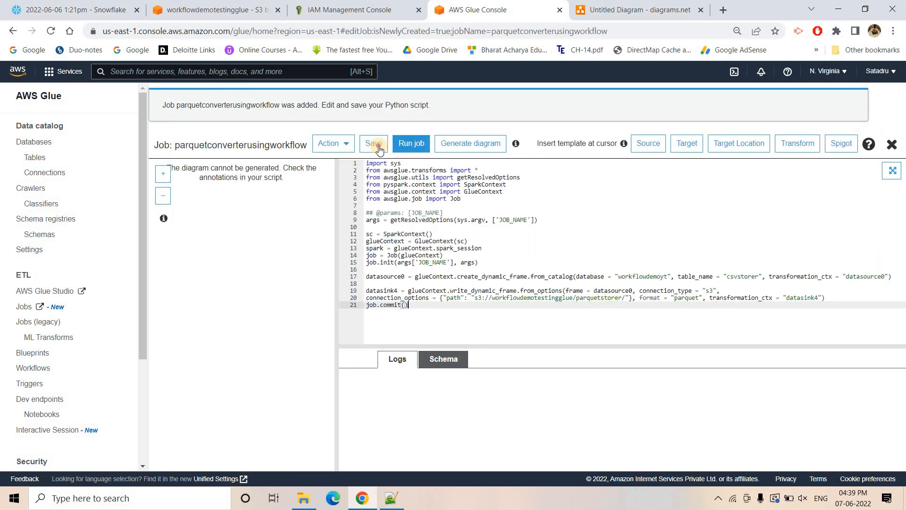
pyautogui.click(375, 146)
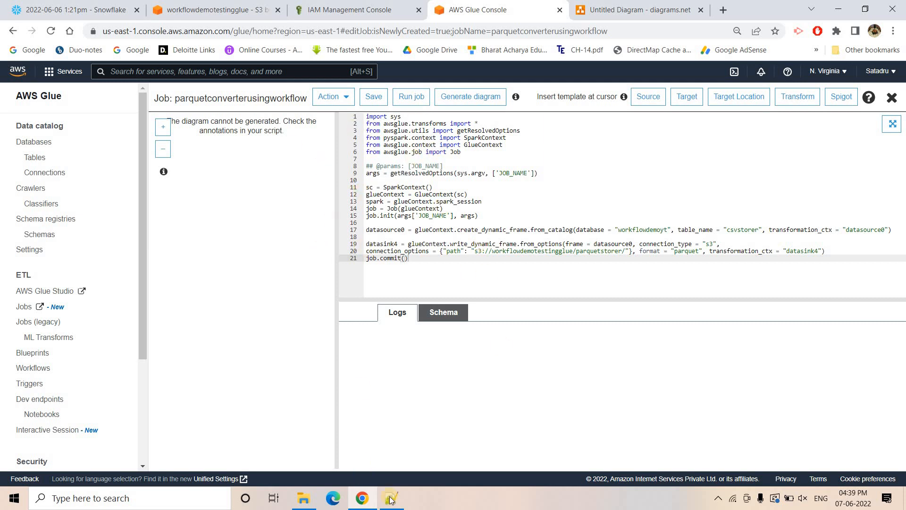
# - Switch to Notepad++ and read the Step 6 note about creating the Glue workflow
pyautogui.hotkey('alt', 'Tab')
pyautogui.scroll(-4, 232, 307)
pyautogui.scroll(-4, 232, 307)
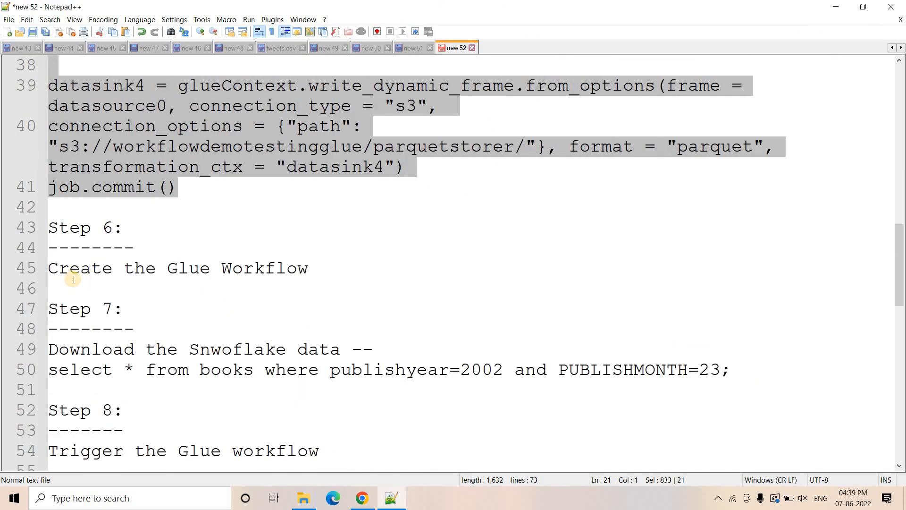
pyautogui.moveTo(71, 268); pyautogui.dragTo(304, 270)
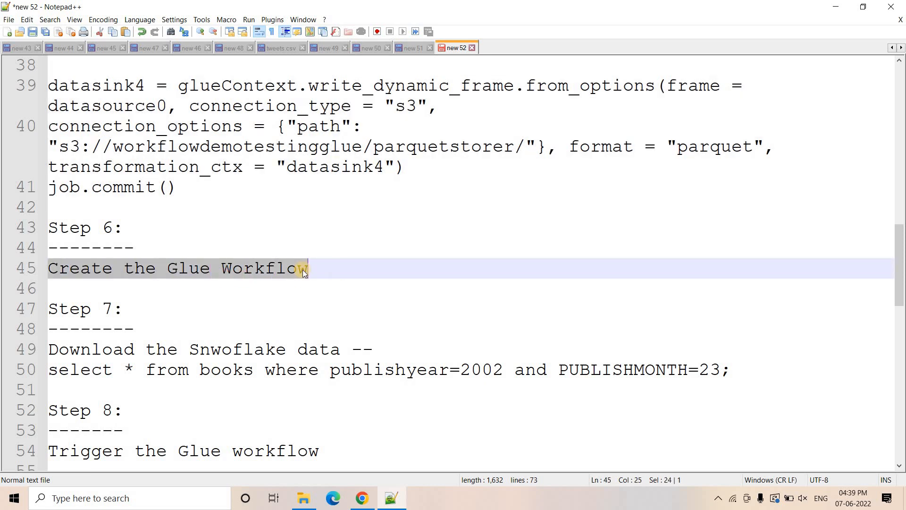
pyautogui.click(302, 270)
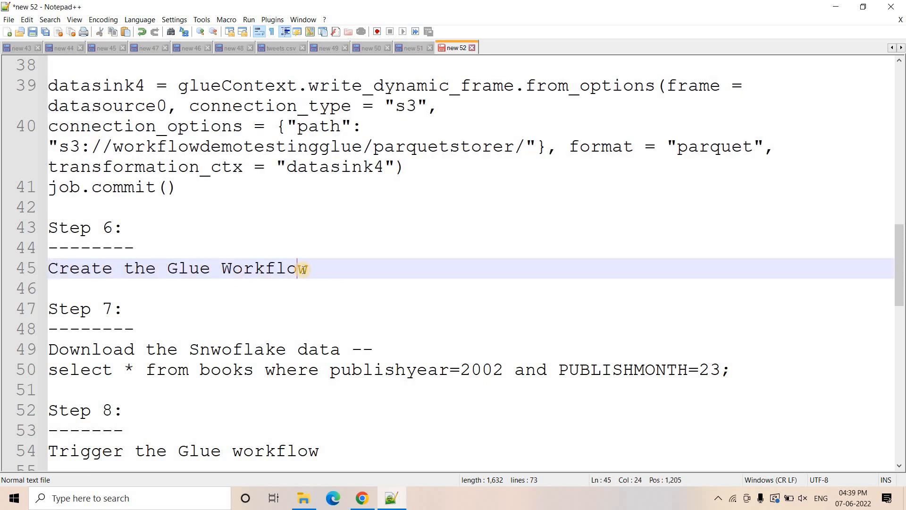
# - Switch to the diagrams.net page in Chrome and review the pipeline from the CSV crawler through the ETL job to the Parquet crawler and Data Catalog
pyautogui.click(362, 497)
pyautogui.hotkey('ctrl', 'Tab')
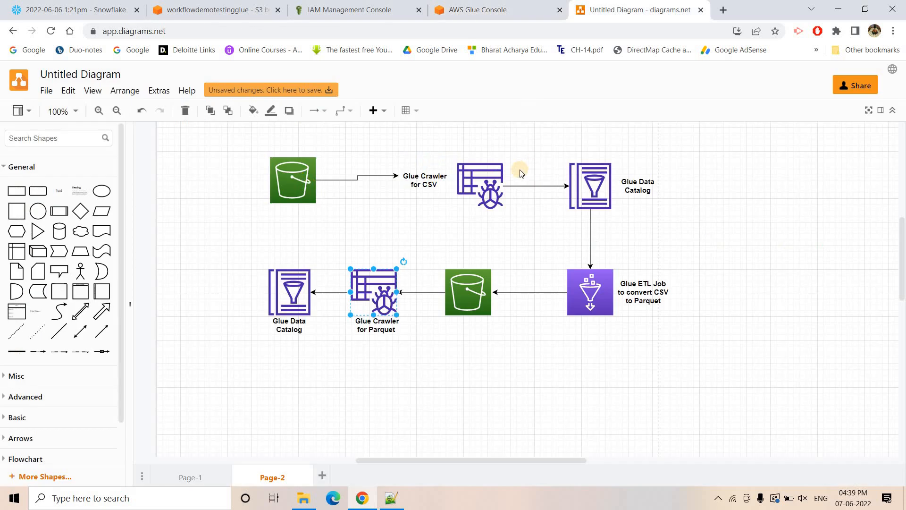
pyautogui.click(486, 179)
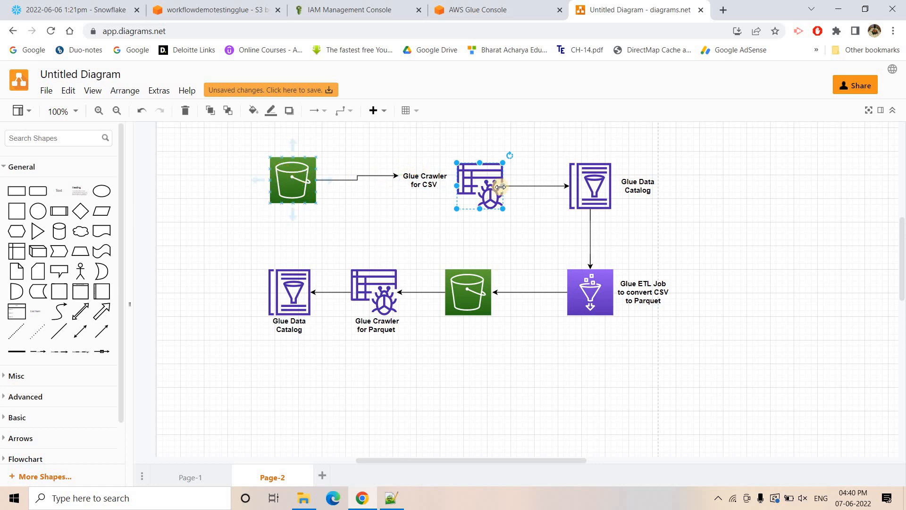
pyautogui.click(614, 178)
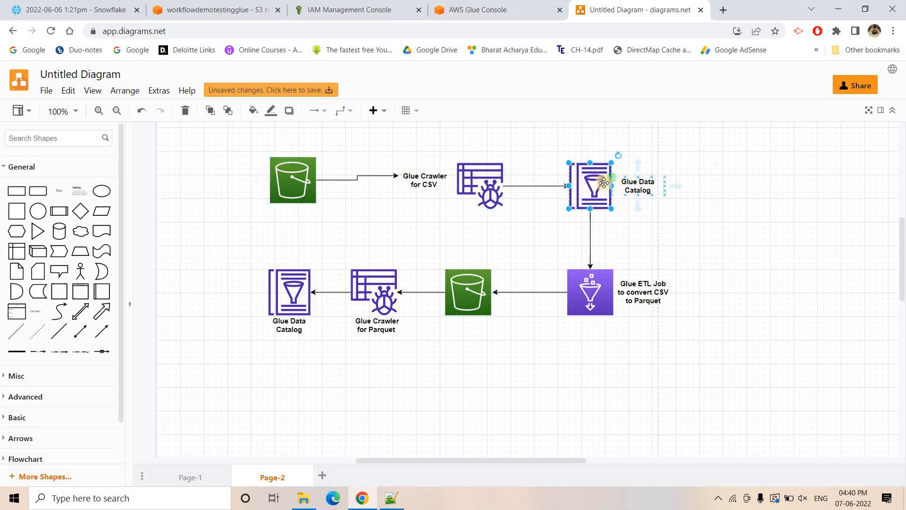
pyautogui.click(595, 283)
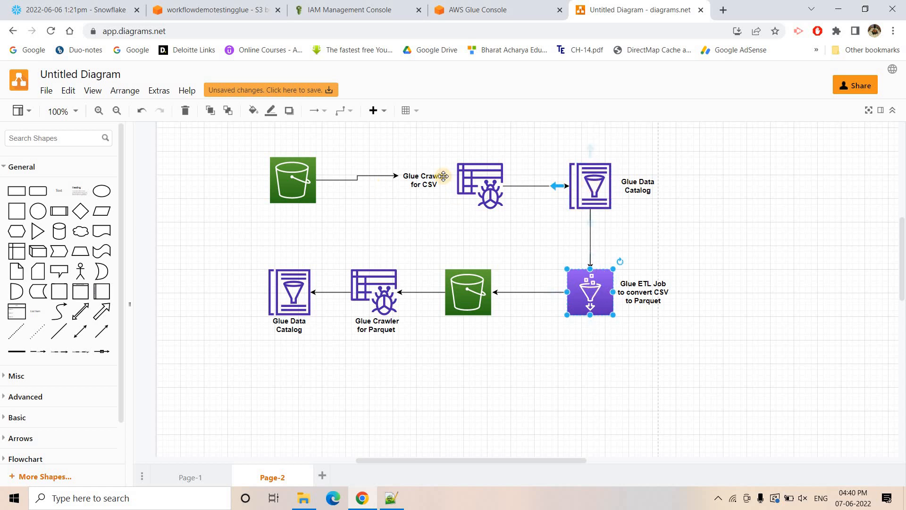
pyautogui.click(468, 304)
pyautogui.click(367, 302)
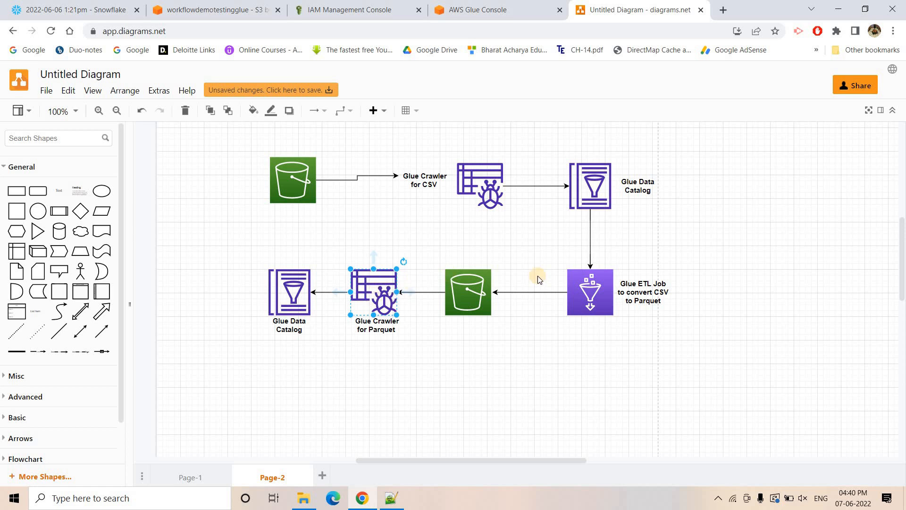
pyautogui.click(287, 293)
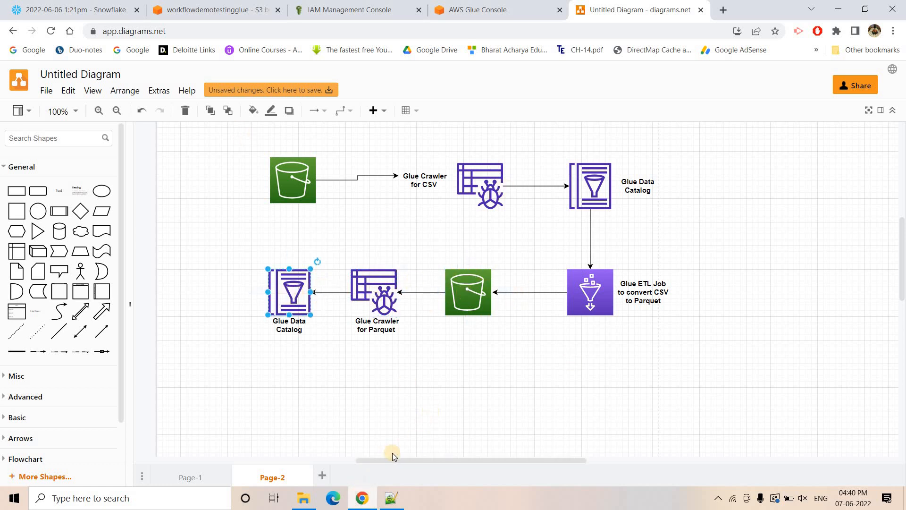
pyautogui.click(391, 497)
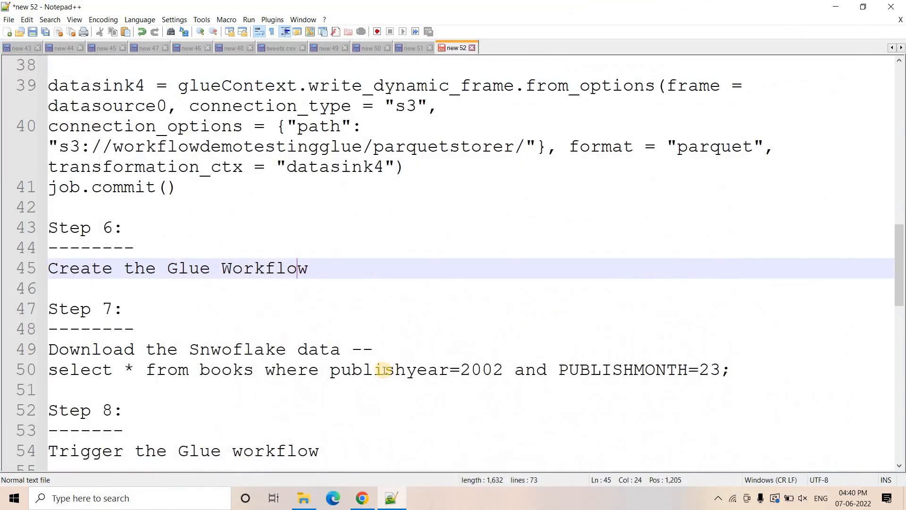
pyautogui.click(362, 498)
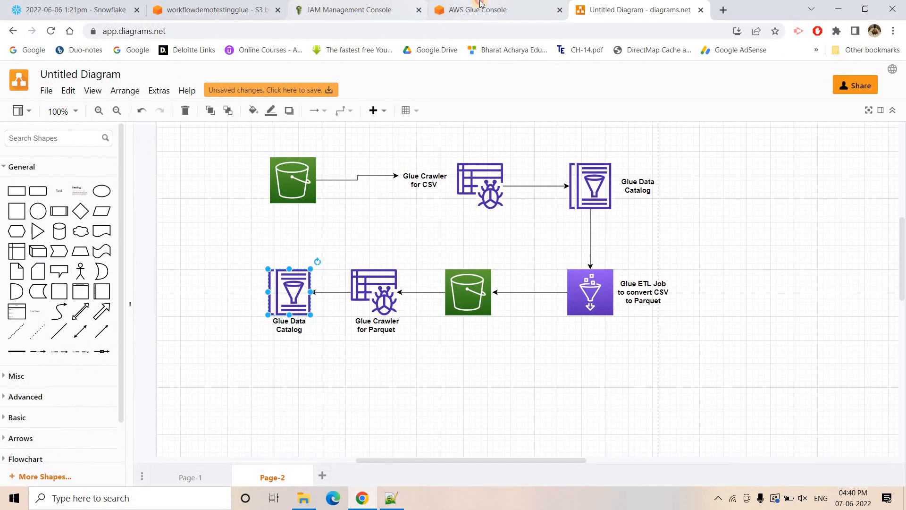
# - Return to the AWS Glue console and create a workflow named demoworkflowtesting
pyautogui.click(477, 5)
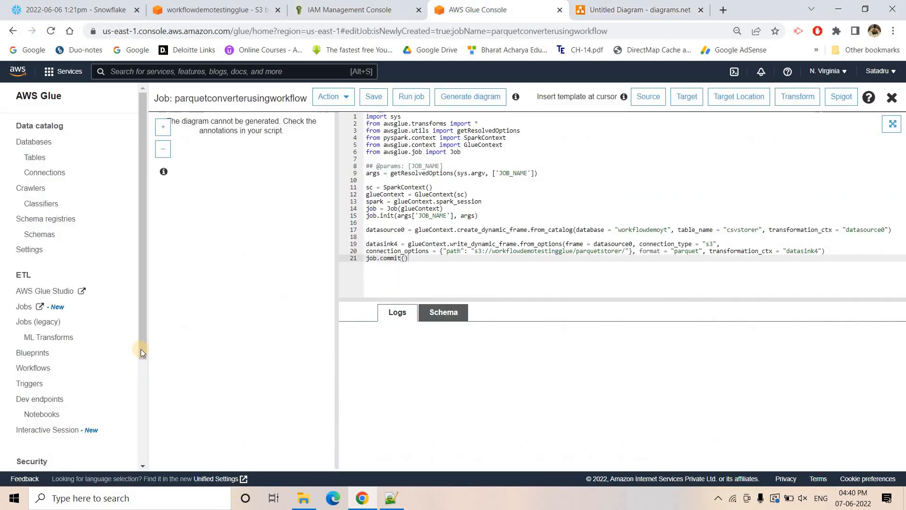
pyautogui.click(41, 368)
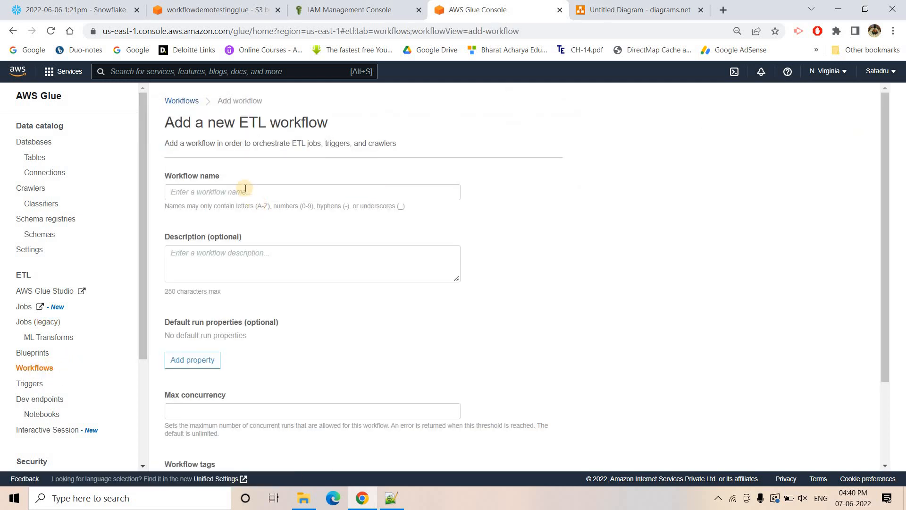
pyautogui.click(246, 191)
pyautogui.write('demoworkflow')
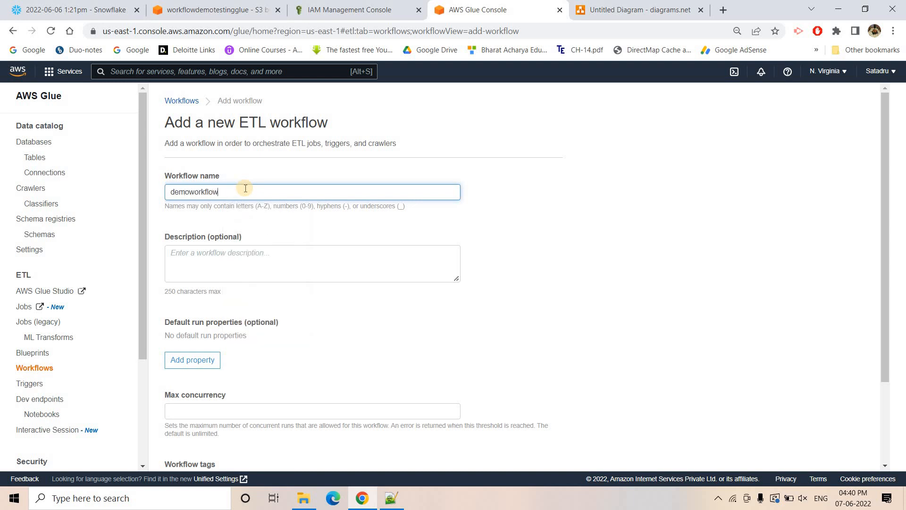
pyautogui.write('testing')
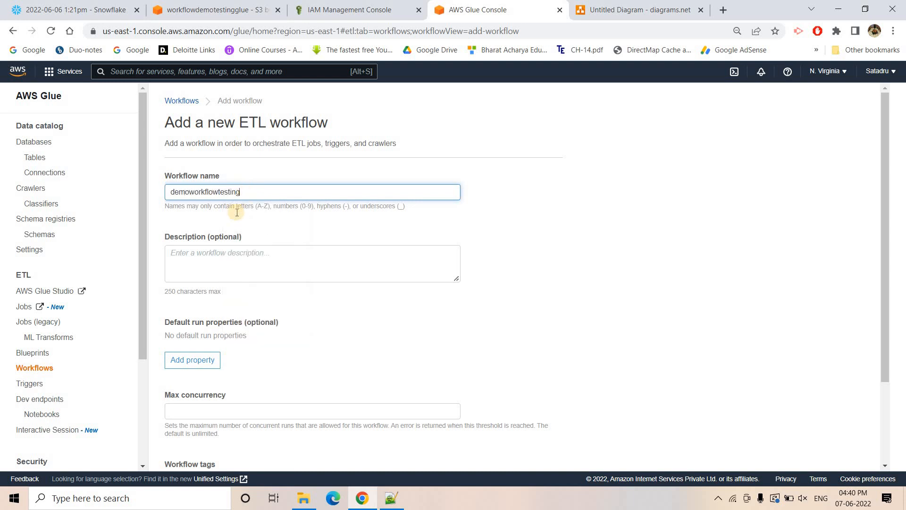
pyautogui.scroll(-3, 228, 290)
pyautogui.click(540, 463)
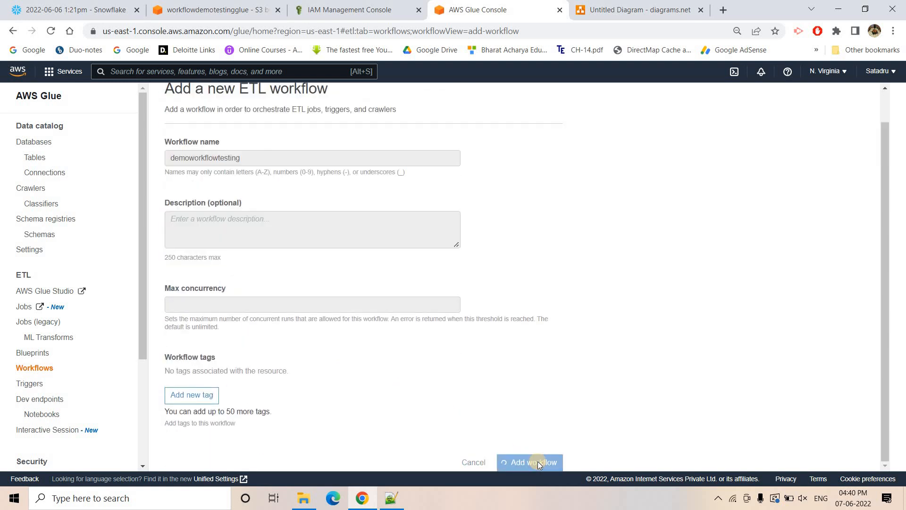
# - Add a new On demand trigger named automatecsvtoparquet to the demoworkflowtesting workflow
pyautogui.click(183, 228)
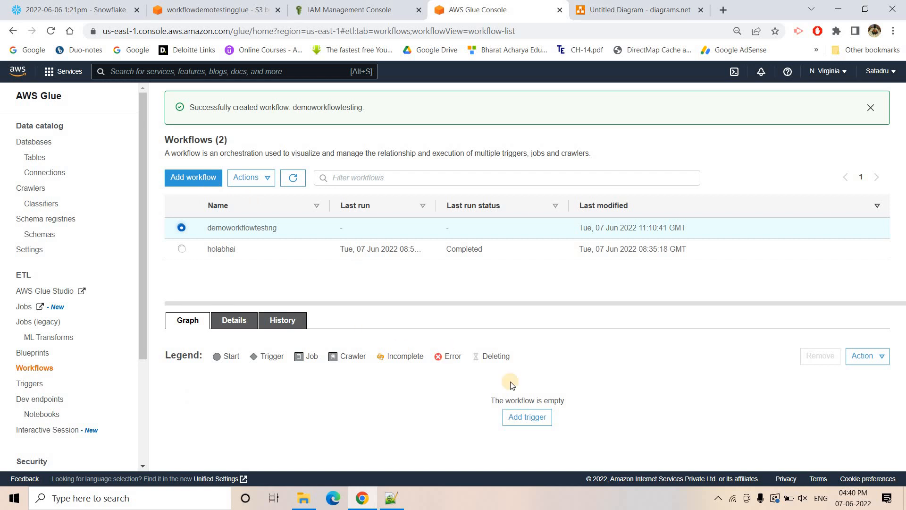
pyautogui.click(527, 418)
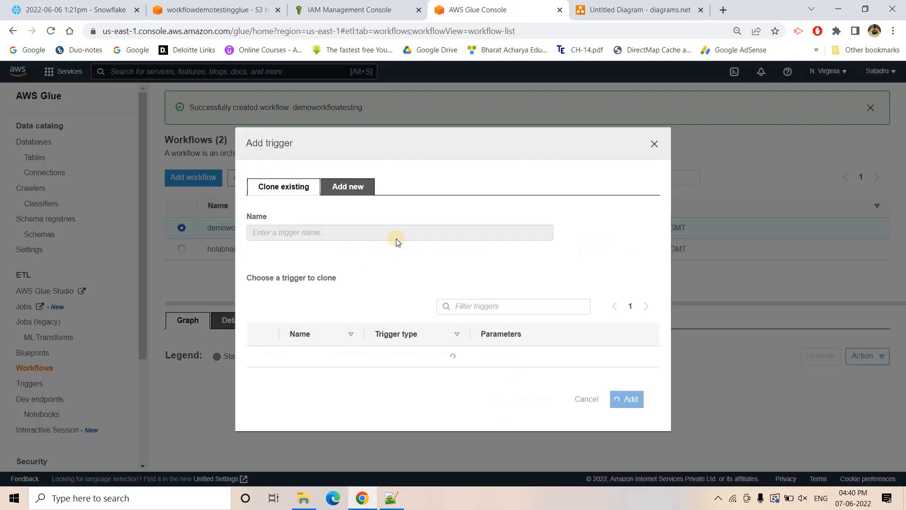
pyautogui.click(351, 183)
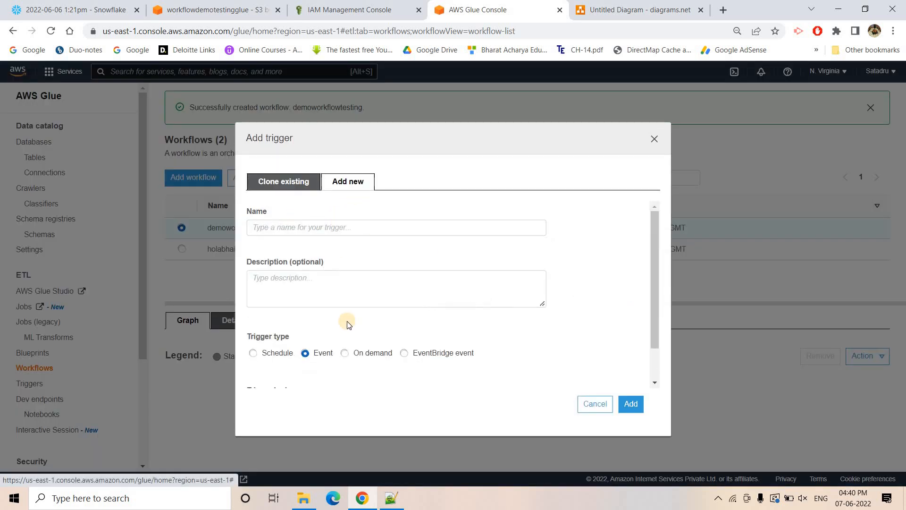
pyautogui.click(344, 353)
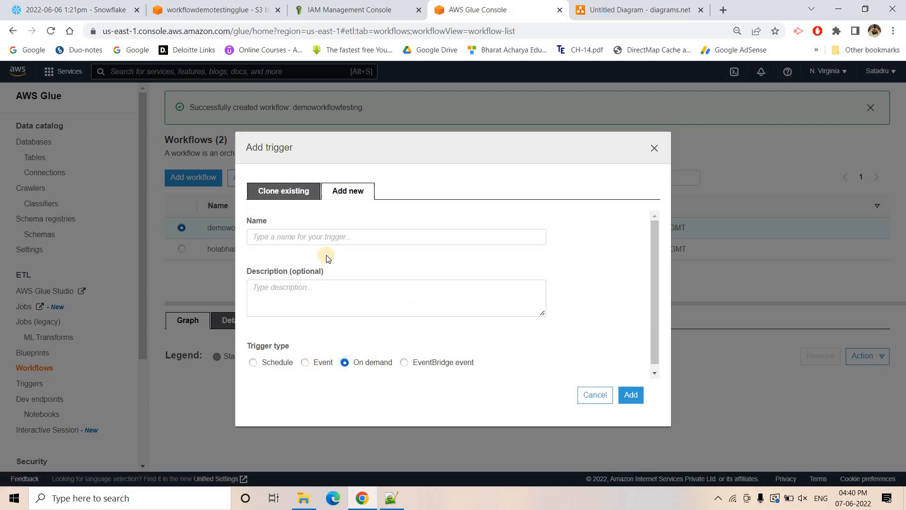
pyautogui.click(324, 237)
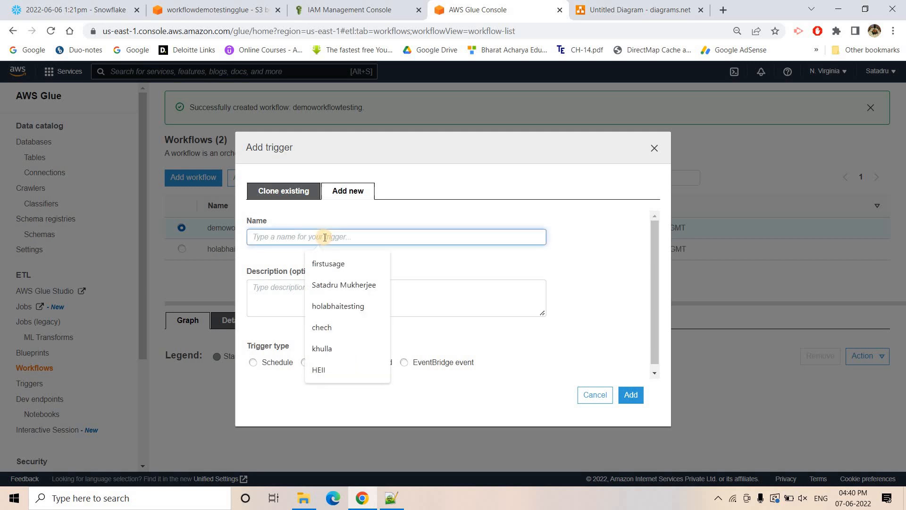
pyautogui.write('automatecsvtopa')
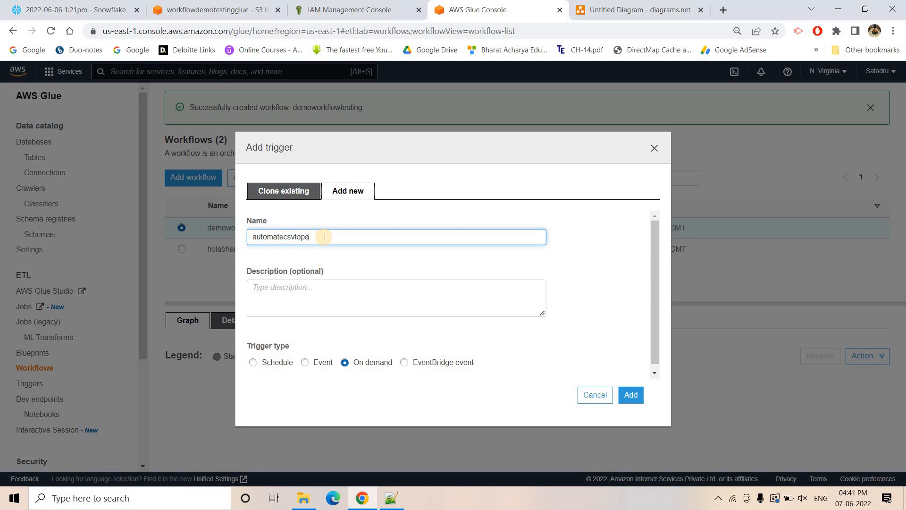
pyautogui.write('rquet')
pyautogui.scroll(-1, 627, 392)
pyautogui.click(629, 394)
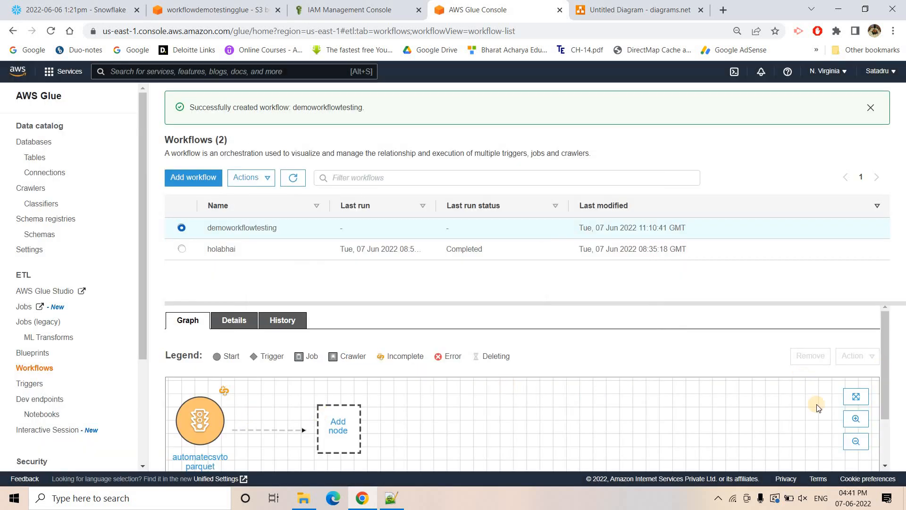
# - Enlarge the workflow graph, check the pipeline diagram, and add the csvcrawlertesting crawler as the node started by the automatecsvtoparquet trigger
pyautogui.scroll(-1, 305, 387)
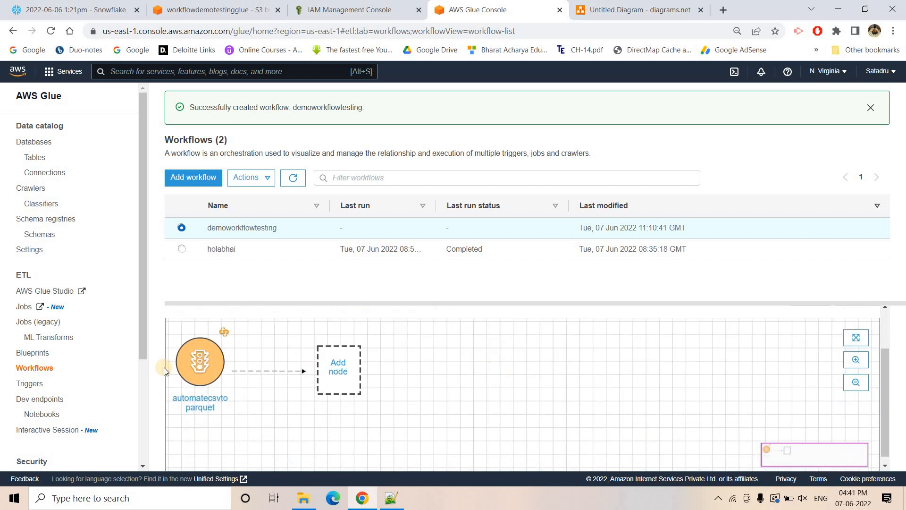
pyautogui.scroll(2, 569, 395)
pyautogui.click(856, 396)
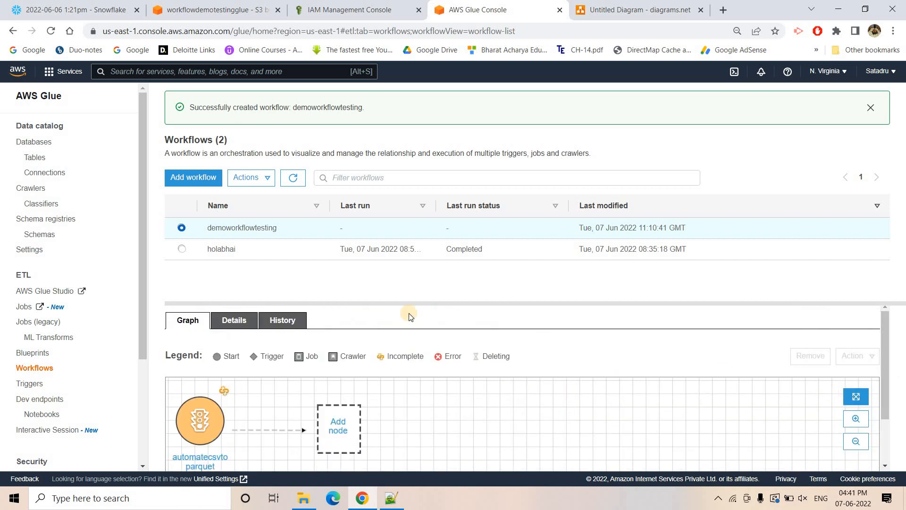
pyautogui.click(338, 210)
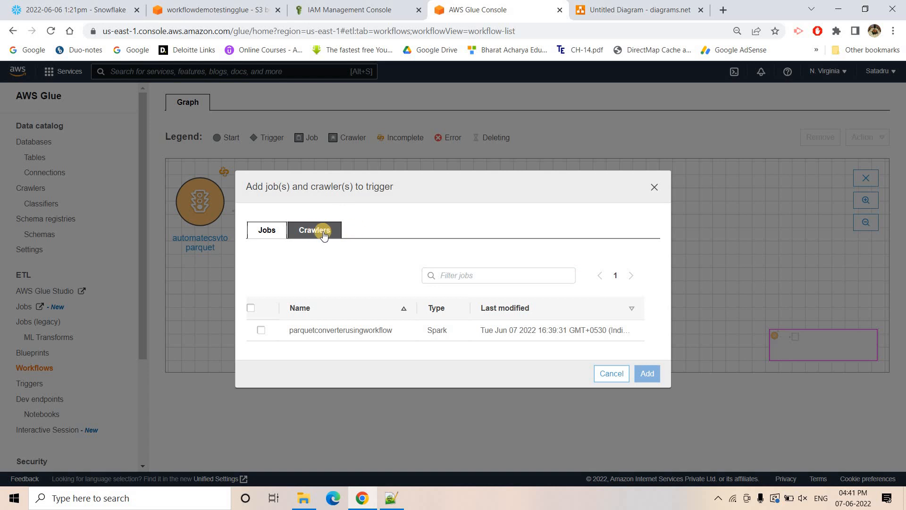
pyautogui.hotkey('ctrl', 'Tab')
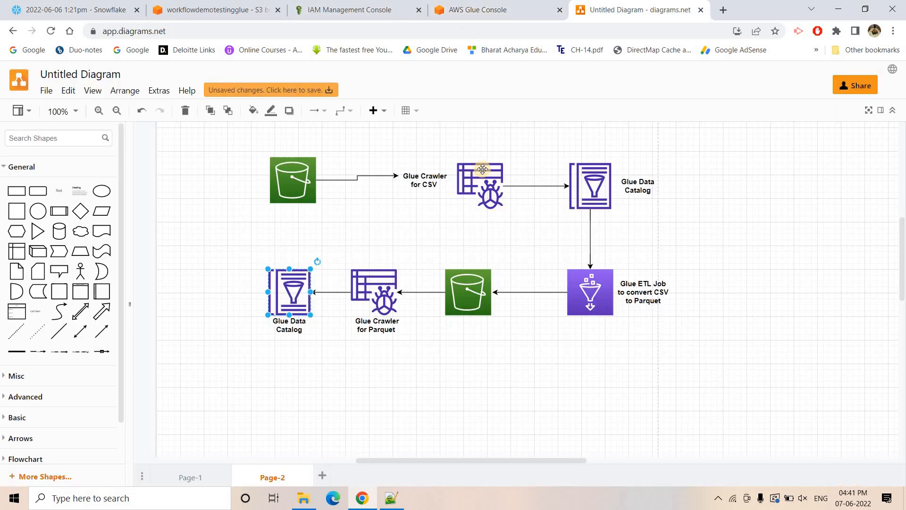
pyautogui.click(482, 169)
pyautogui.click(476, 9)
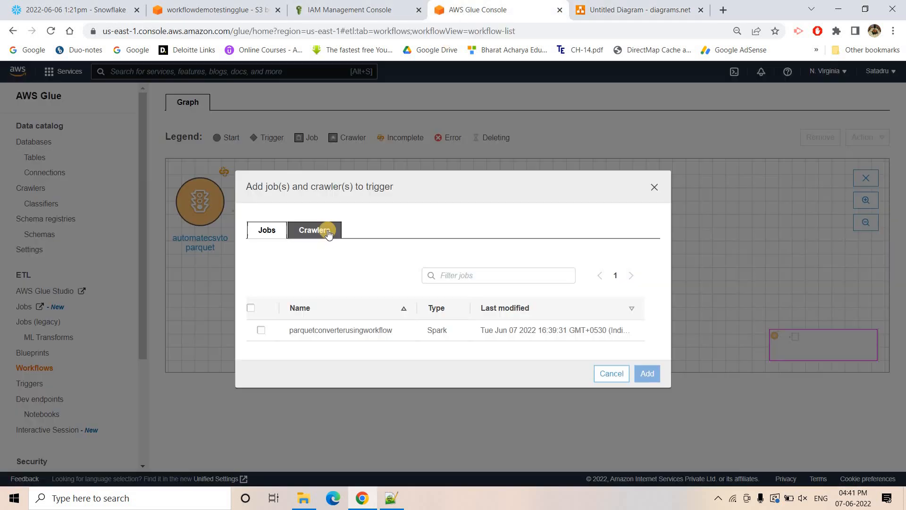
pyautogui.click(327, 231)
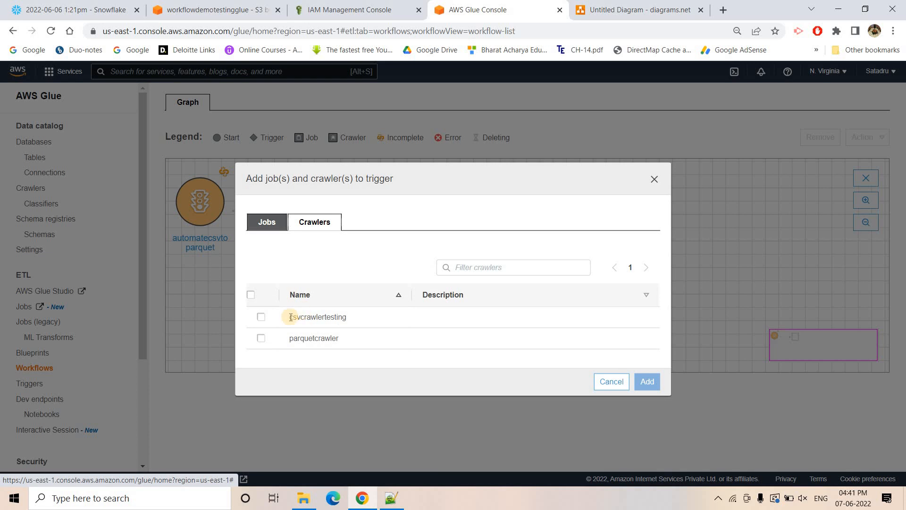
pyautogui.click(340, 323)
pyautogui.click(647, 381)
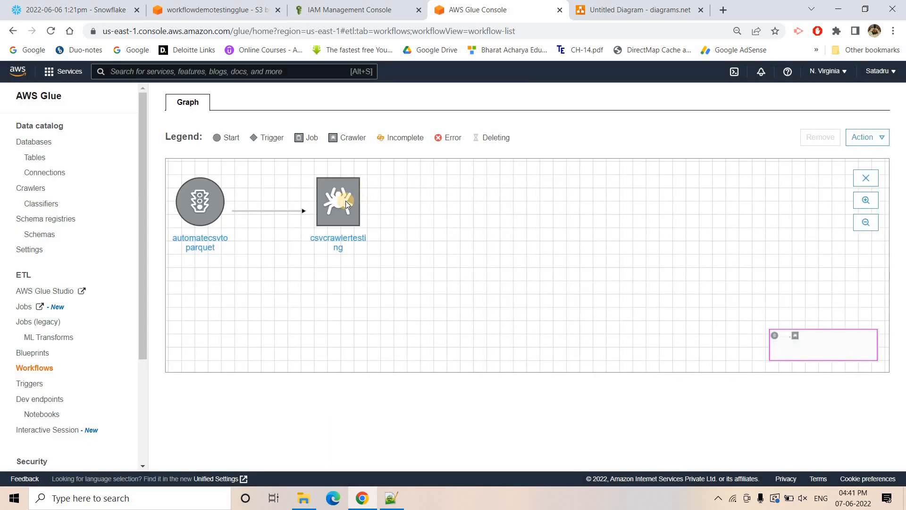
# - Add a new Event trigger named etlrun after csvcrawlertesting, with the logic Start after ANY watched event
pyautogui.click(345, 200)
pyautogui.click(483, 215)
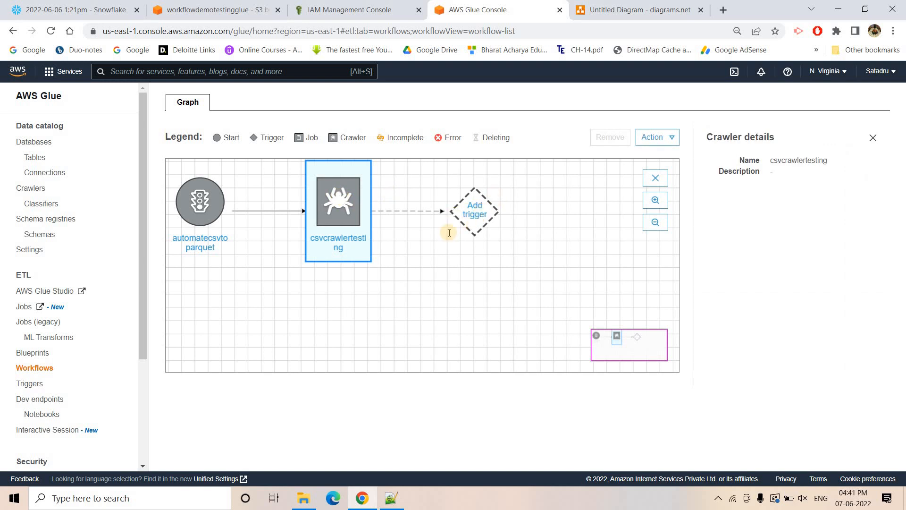
pyautogui.click(311, 227)
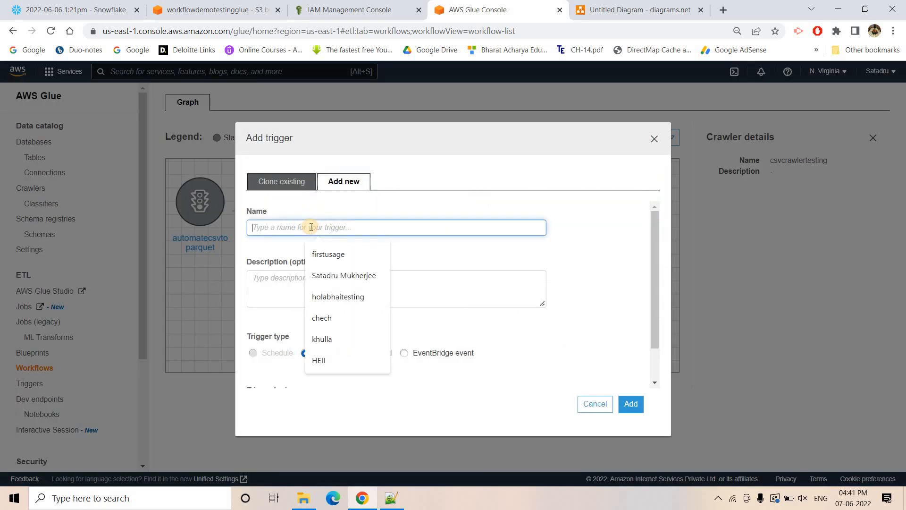
pyautogui.hotkey('ctrl', 'Tab')
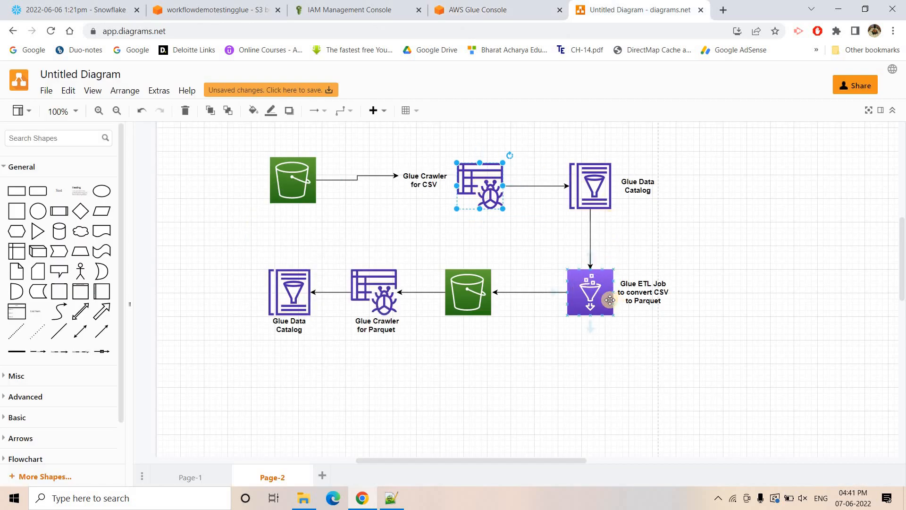
pyautogui.click(507, 9)
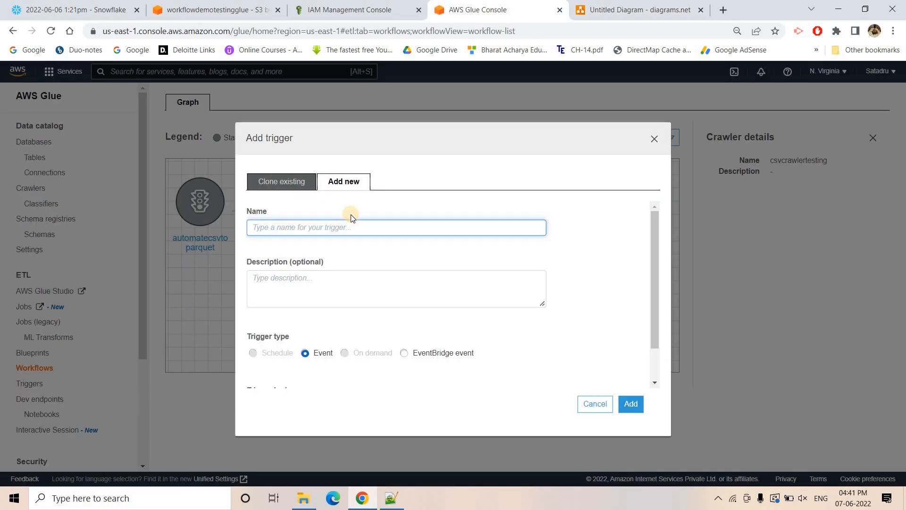
pyautogui.write('etl')
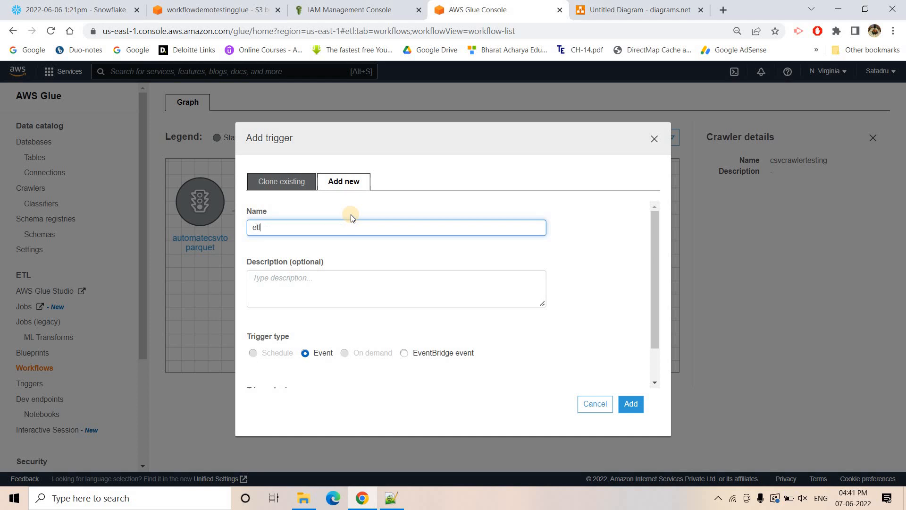
pyautogui.write('job')
pyautogui.scroll(-1, 362, 279)
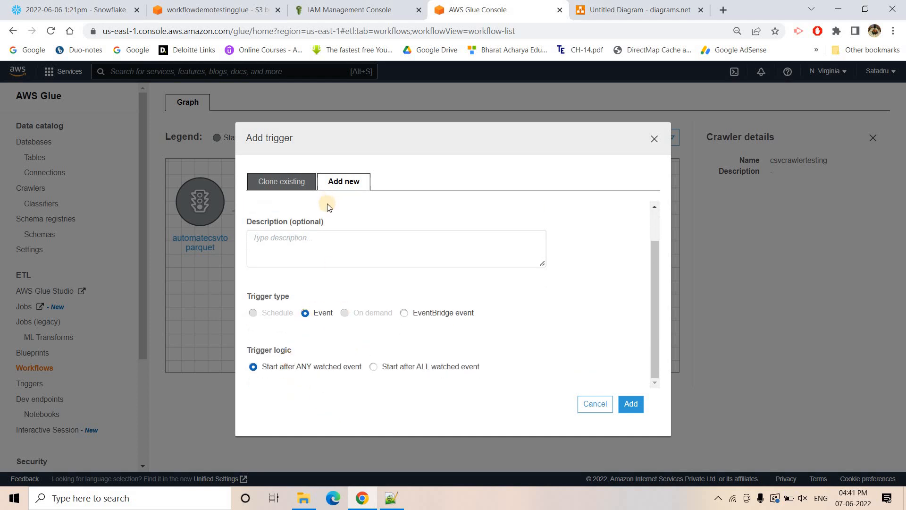
pyautogui.scroll(1, 284, 224)
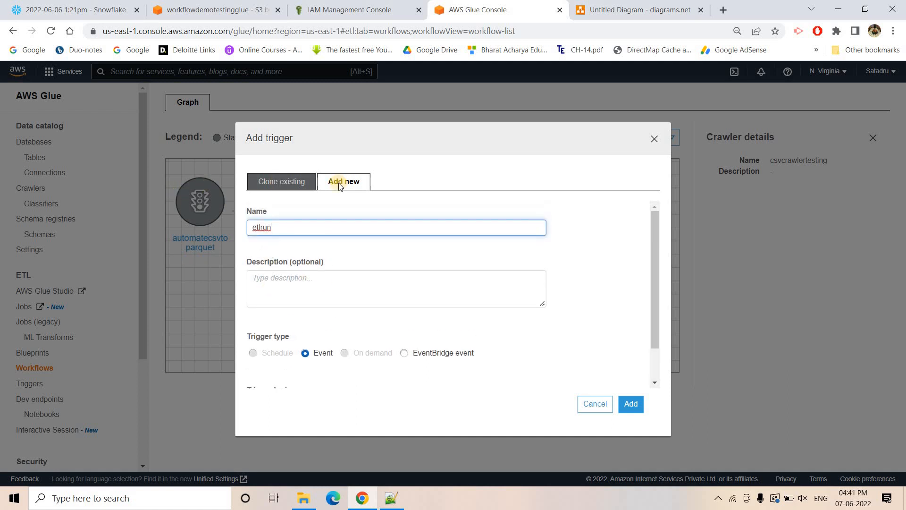
pyautogui.scroll(-1, 351, 307)
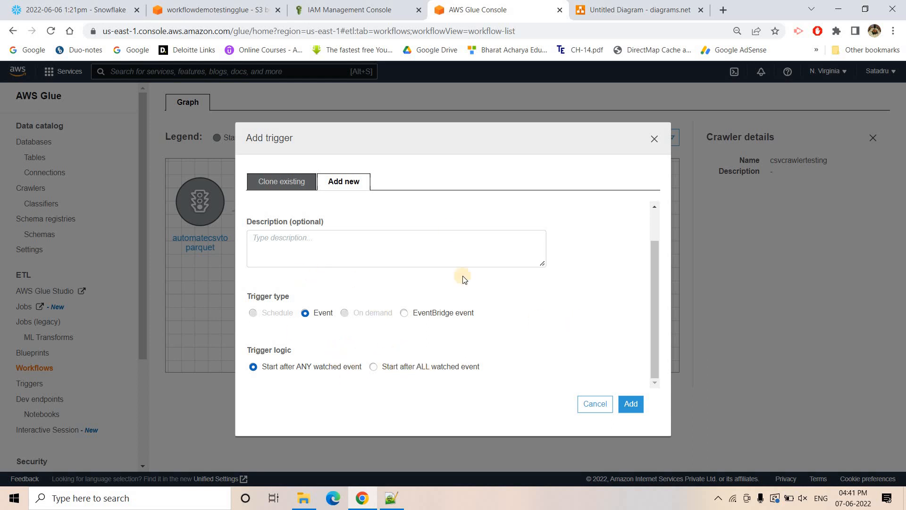
pyautogui.click(629, 404)
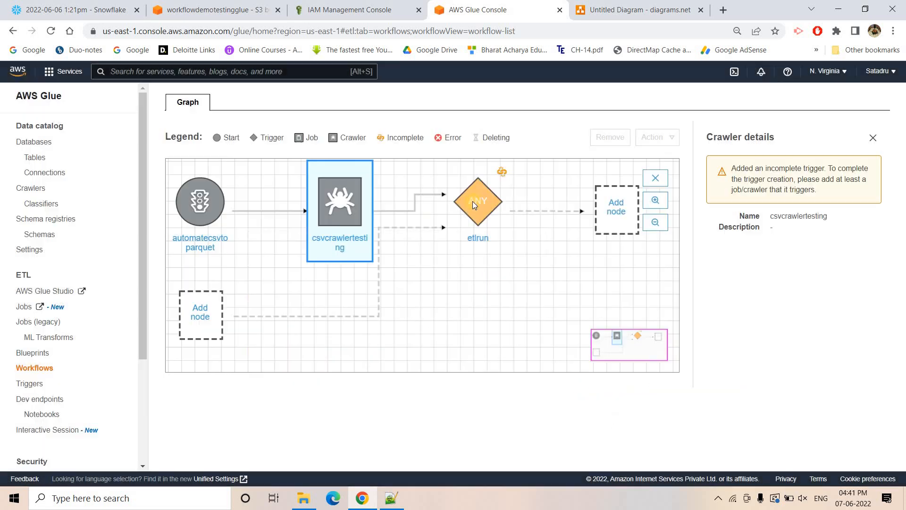
# - Add the parquetconverterusingworkflow job as the node started by the etlrun trigger
pyautogui.click(618, 210)
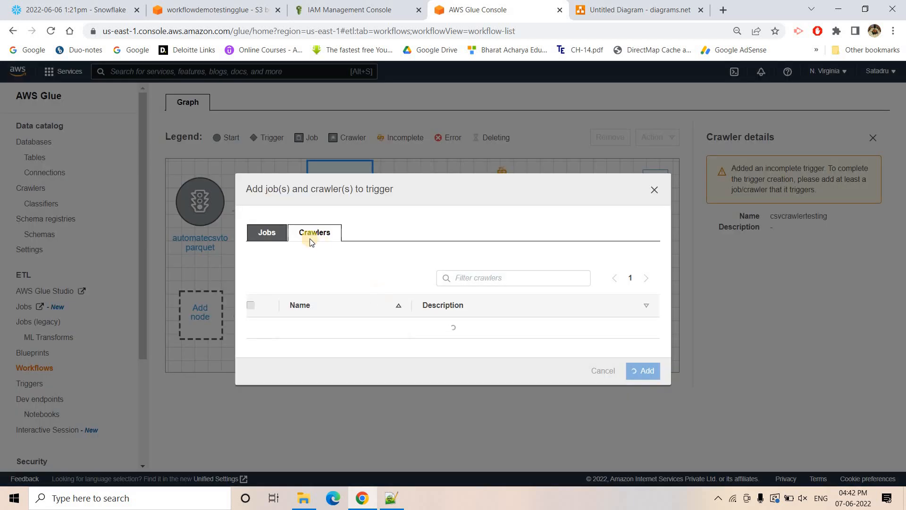
pyautogui.click(269, 228)
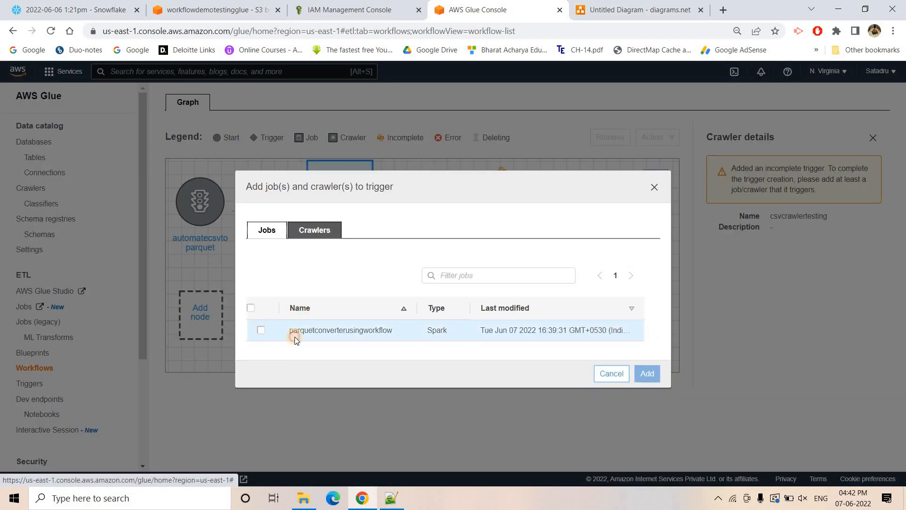
pyautogui.click(292, 331)
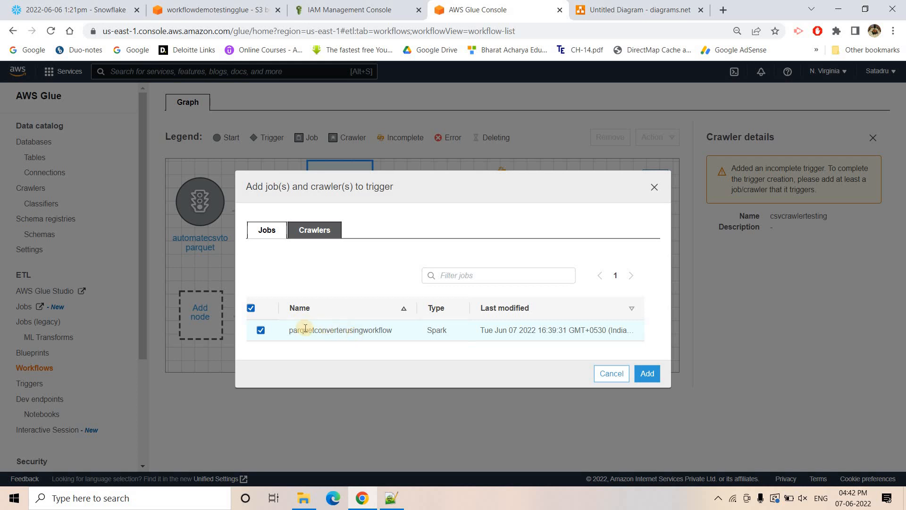
pyautogui.click(648, 376)
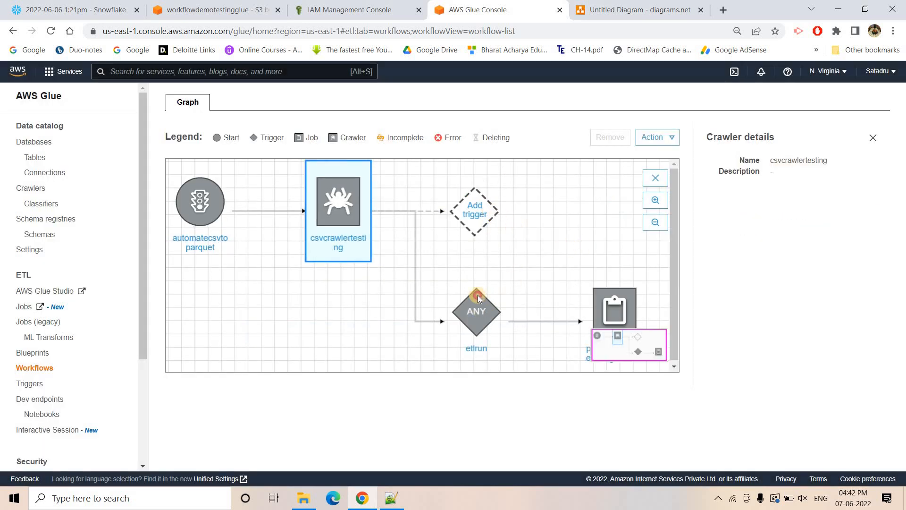
# - Add a new Event trigger named parquetyt after the parquetconverterusingworkflow job
pyautogui.click(477, 295)
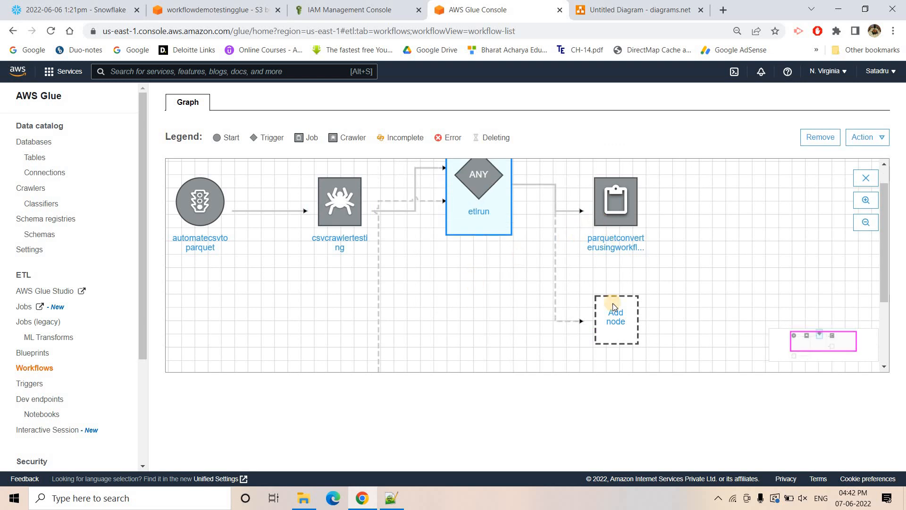
pyautogui.click(636, 191)
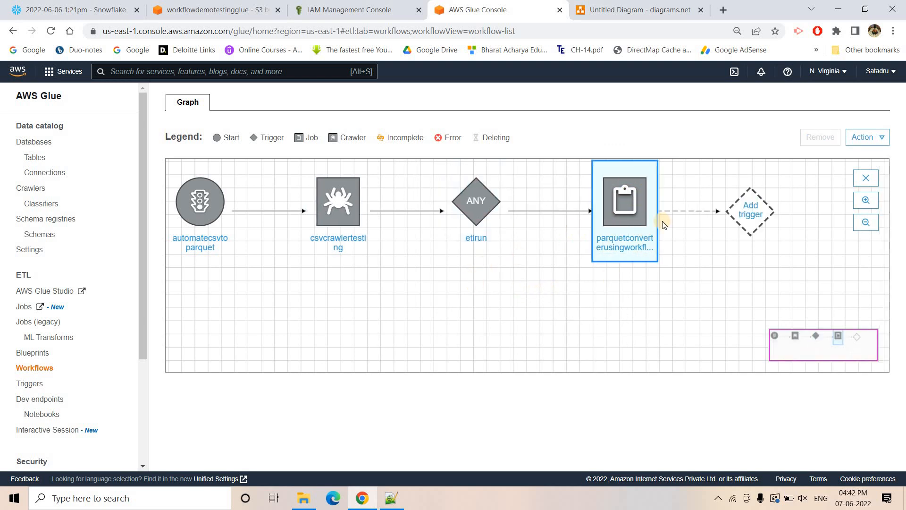
pyautogui.click(633, 200)
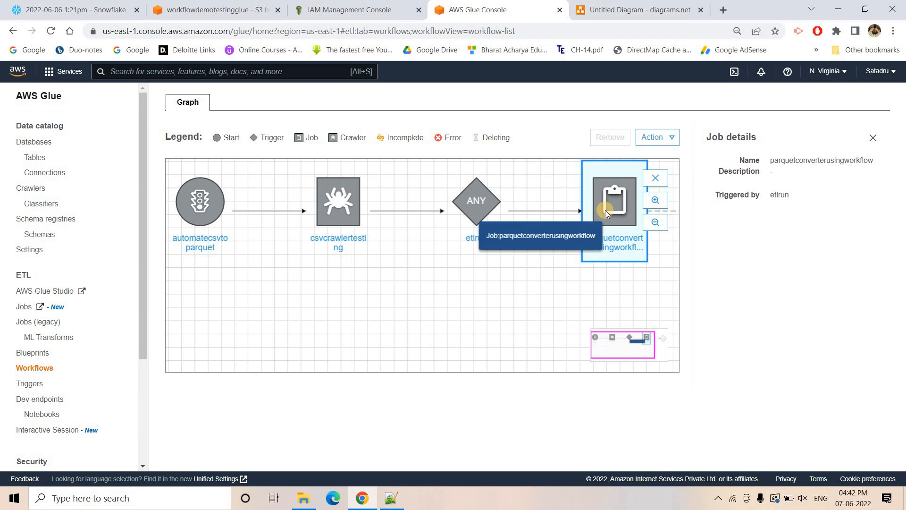
pyautogui.click(873, 137)
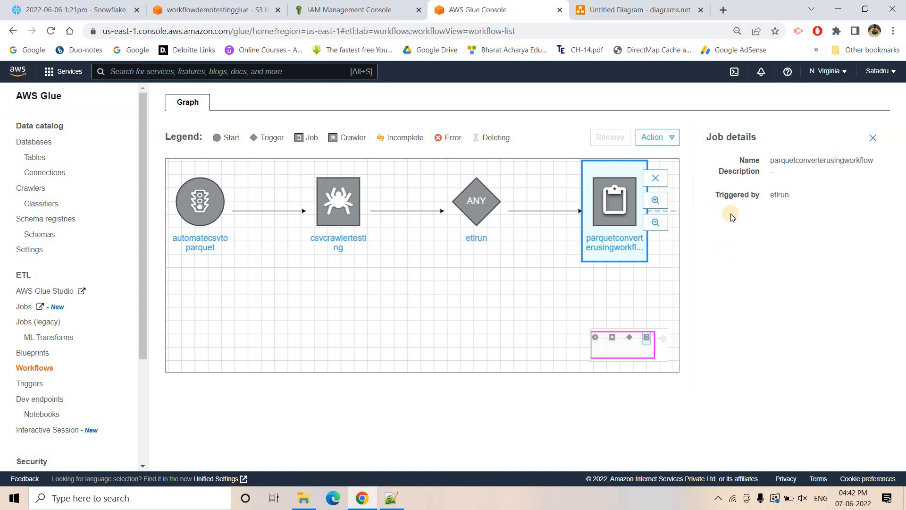
pyautogui.click(759, 213)
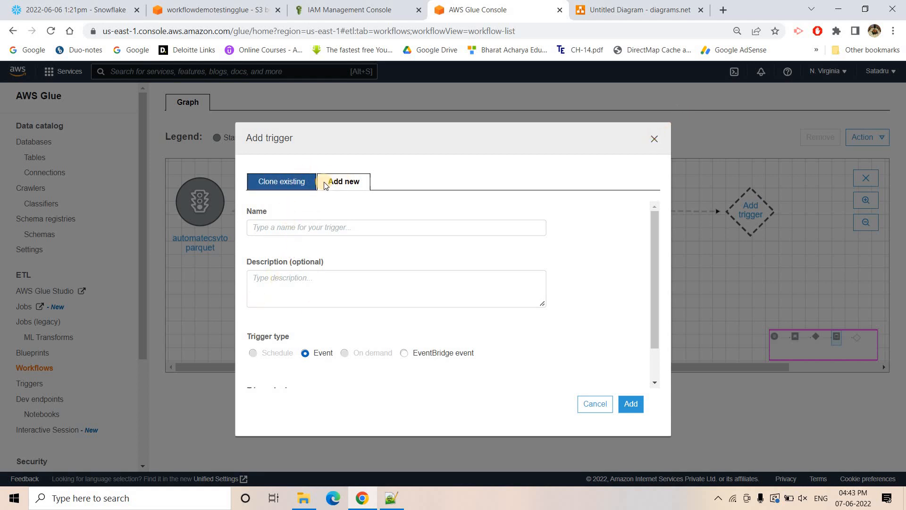
pyautogui.click(325, 229)
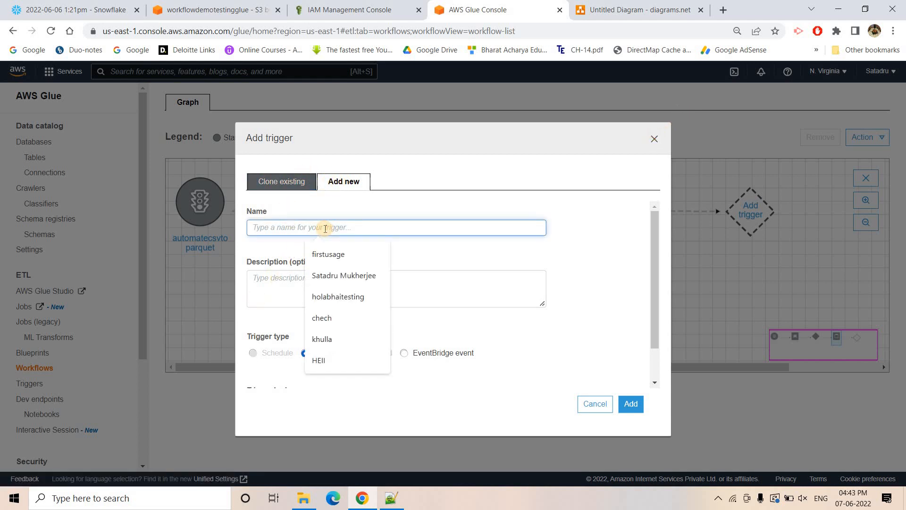
pyautogui.write('parquetyt')
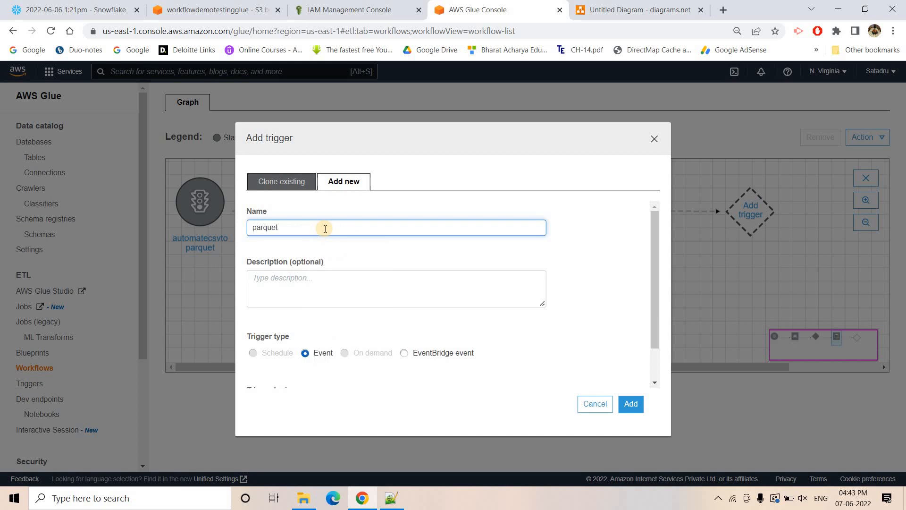
pyautogui.click(630, 404)
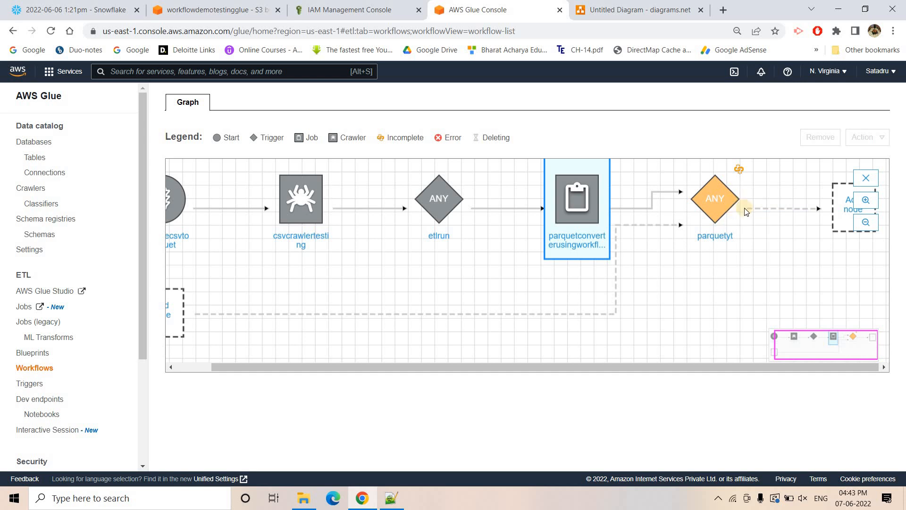
# - Add the parquetcrawler crawler as the node started by the parquetyt trigger
pyautogui.click(842, 206)
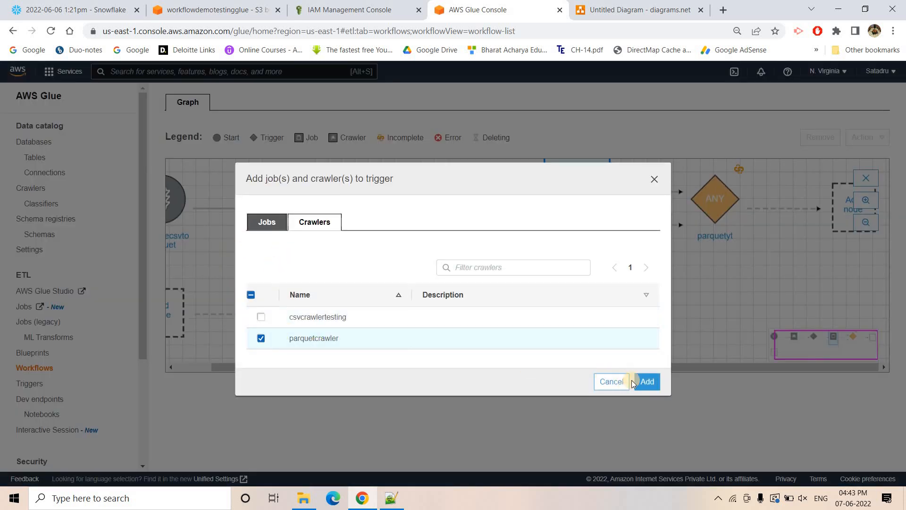
pyautogui.click(644, 382)
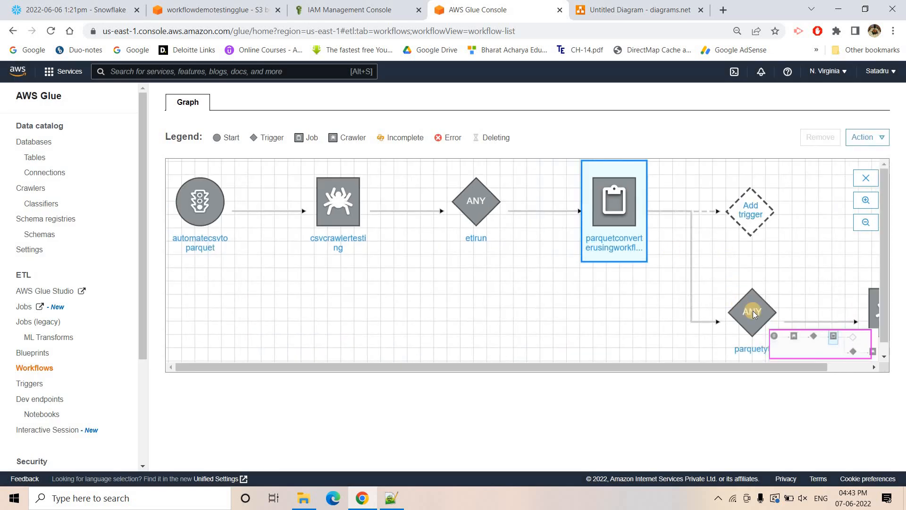
pyautogui.moveTo(756, 315); pyautogui.dragTo(715, 269)
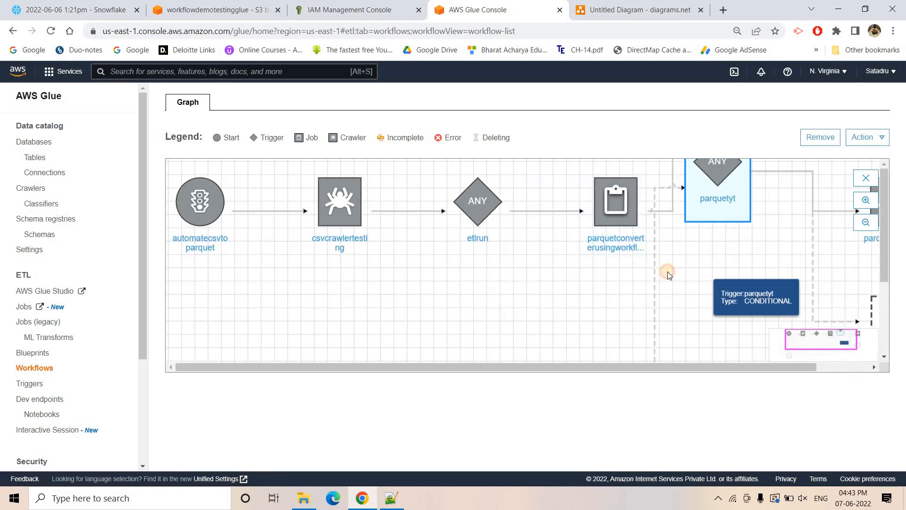
pyautogui.click(810, 270)
# - Review the whole workflow chain in the graph, from the automatecsvtoparquet start trigger through to parquetcrawler
pyautogui.moveTo(585, 367); pyautogui.dragTo(283, 283)
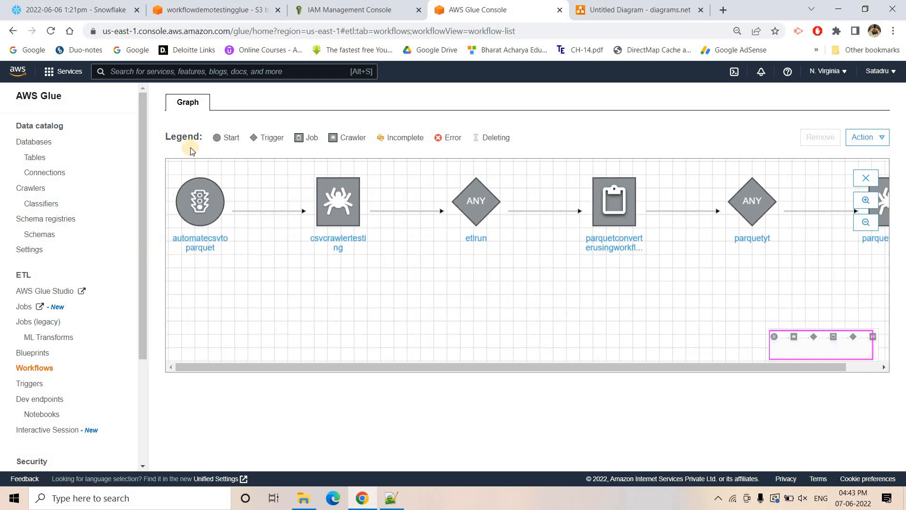
pyautogui.click(198, 201)
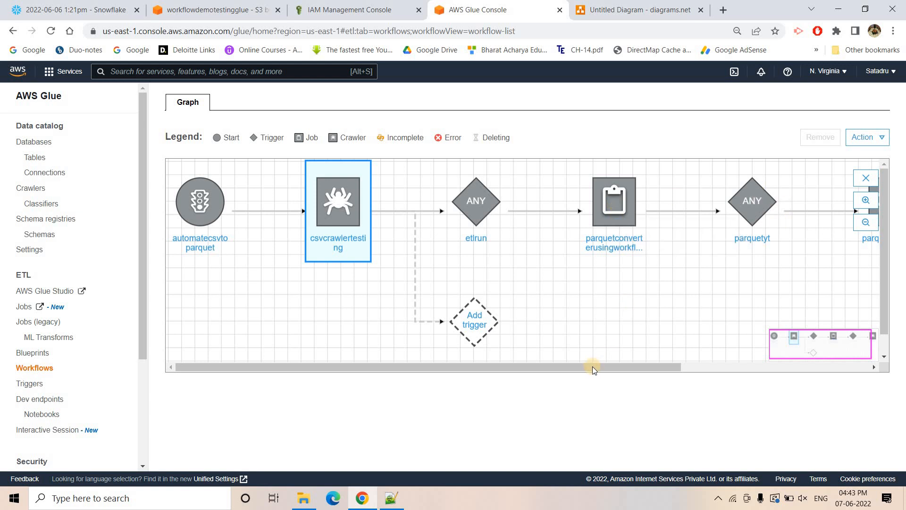
pyautogui.moveTo(630, 366); pyautogui.dragTo(819, 350)
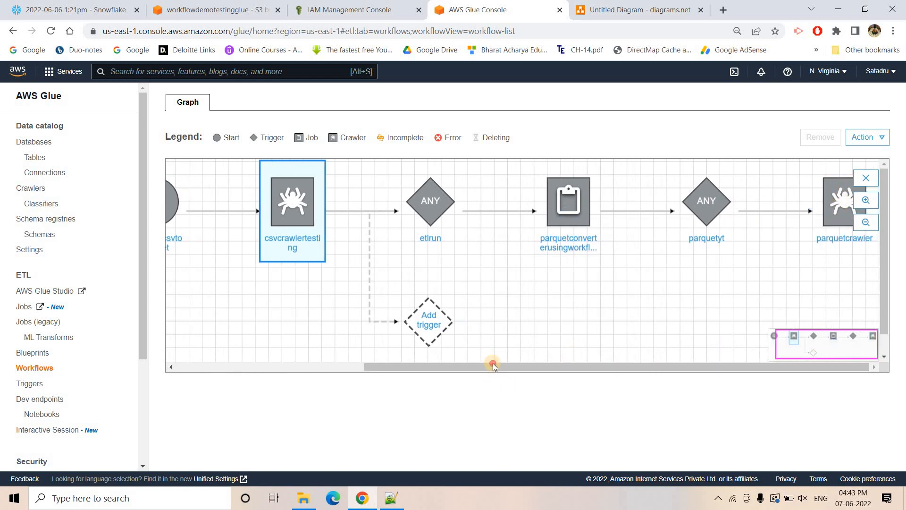
pyautogui.moveTo(491, 367); pyautogui.dragTo(171, 180)
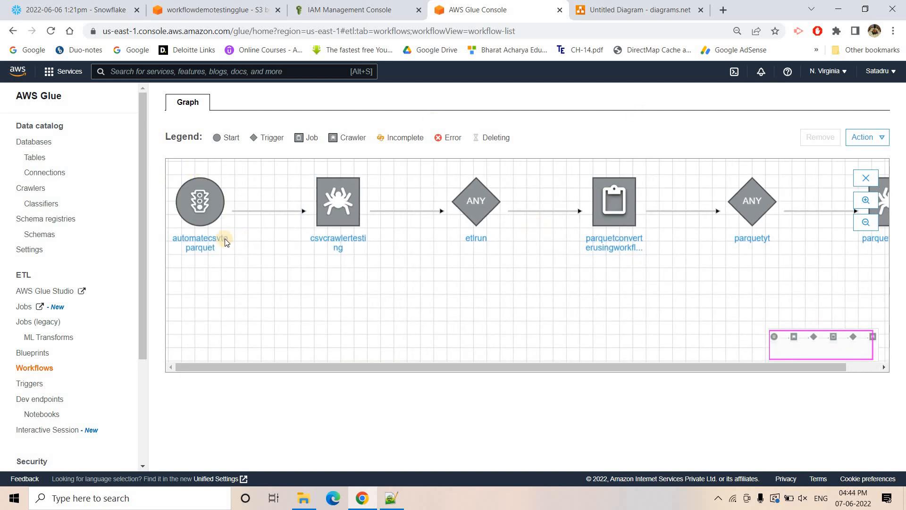
# - Return to the workflows list and select the demoworkflowtesting workflow
pyautogui.click(33, 368)
pyautogui.click(182, 228)
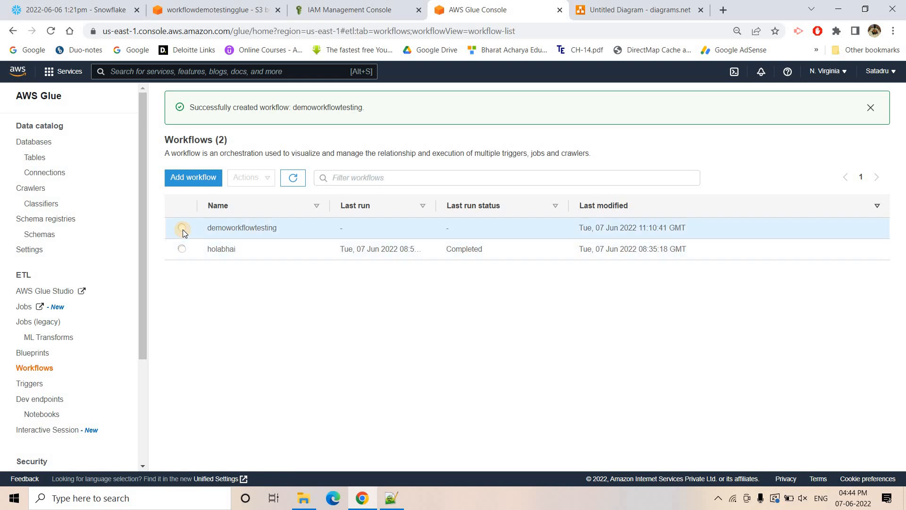
pyautogui.click(246, 177)
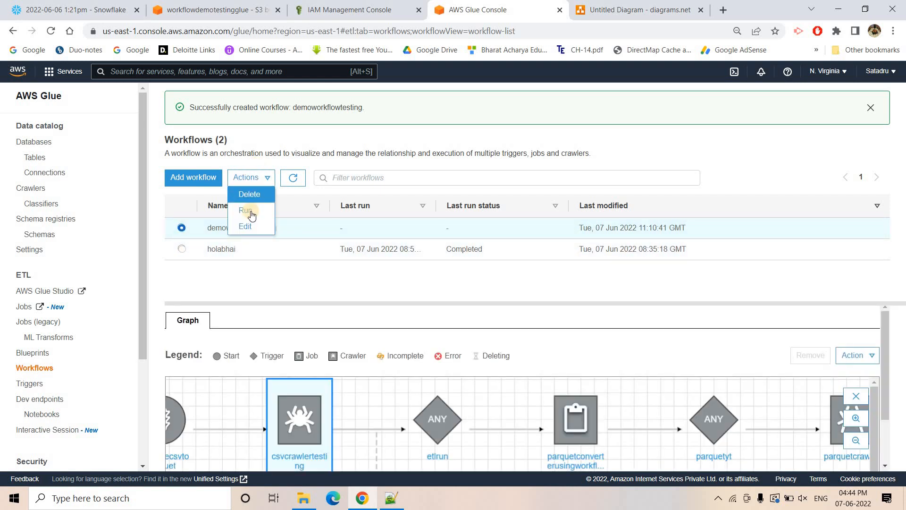
pyautogui.click(568, 302)
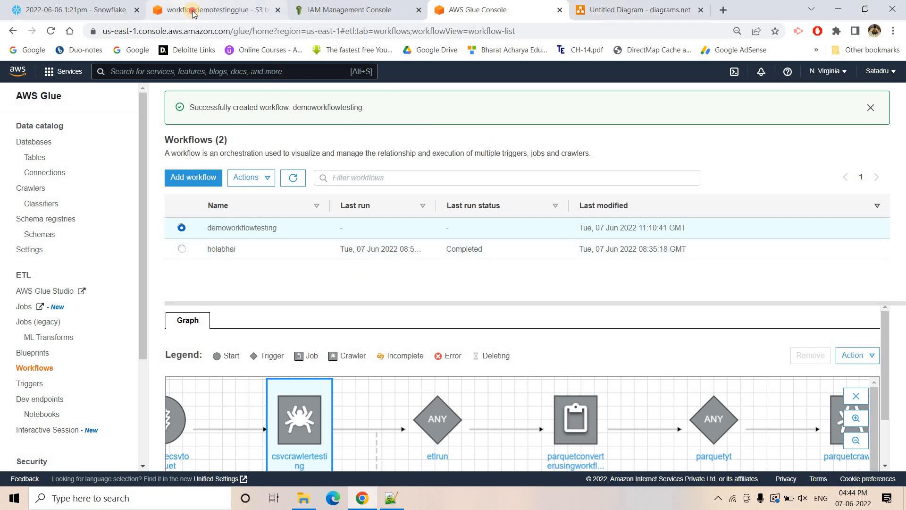
# - Check the Step 7 notes in Notepad++, then run select * from books where publishyear=2002 and PUBLISHMONTH=23; in the Snowflake worksheet
pyautogui.click(210, 10)
pyautogui.click(391, 498)
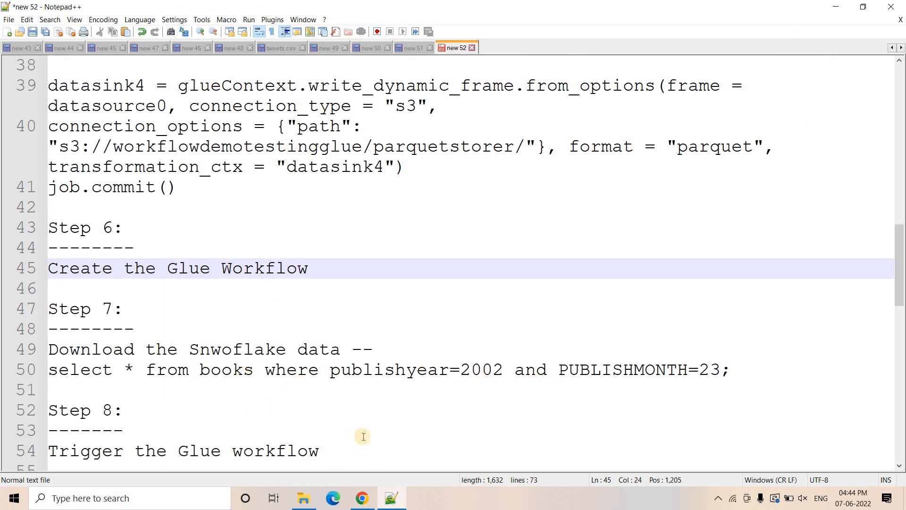
pyautogui.click(362, 498)
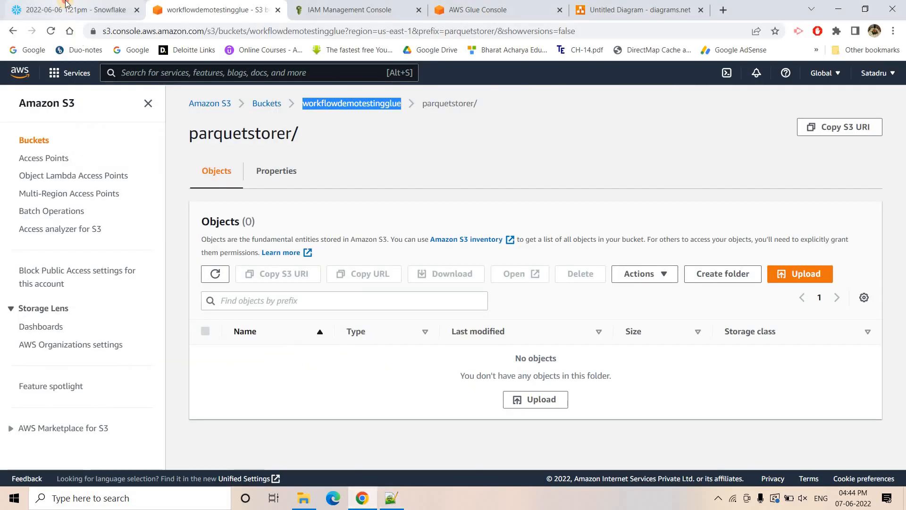
pyautogui.click(76, 9)
pyautogui.moveTo(386, 201); pyautogui.dragTo(46, 202)
pyautogui.click(881, 78)
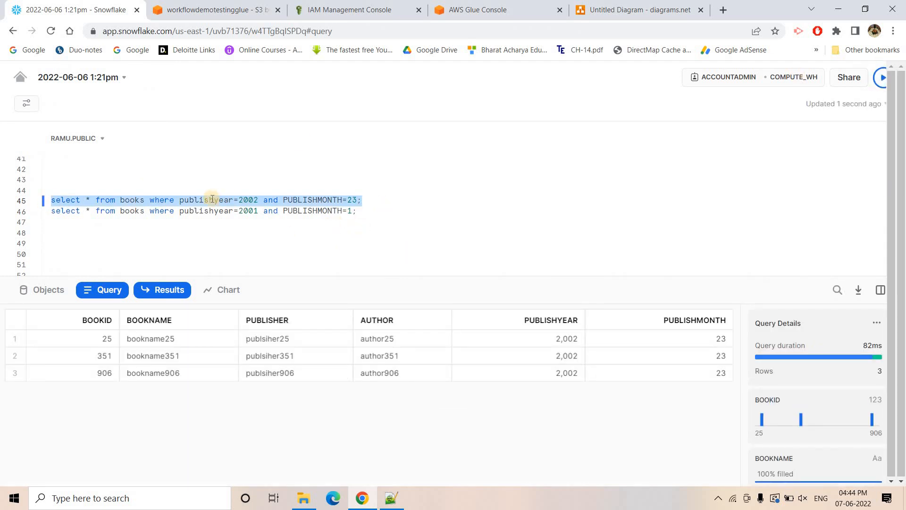
# - Check the query's year and month filter values and download the query results as a CSV file
pyautogui.doubleClick(248, 200)
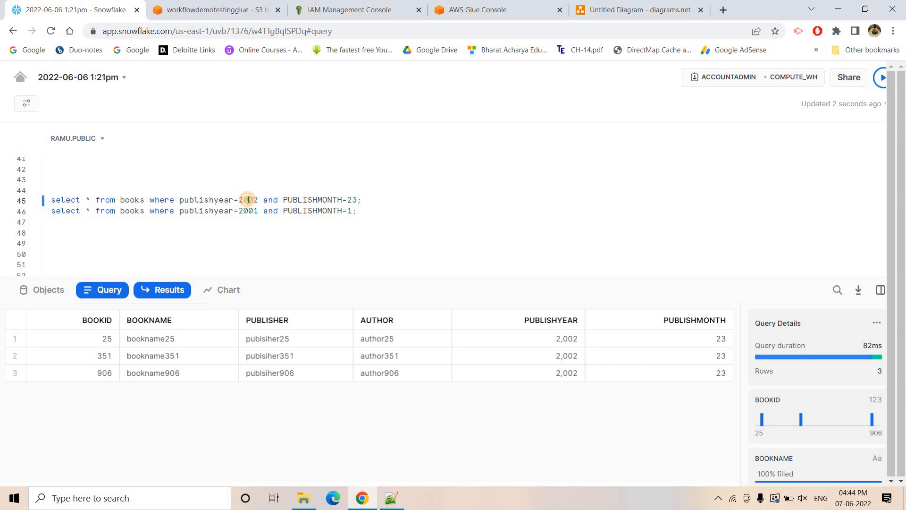
pyautogui.doubleClick(350, 200)
pyautogui.click(857, 293)
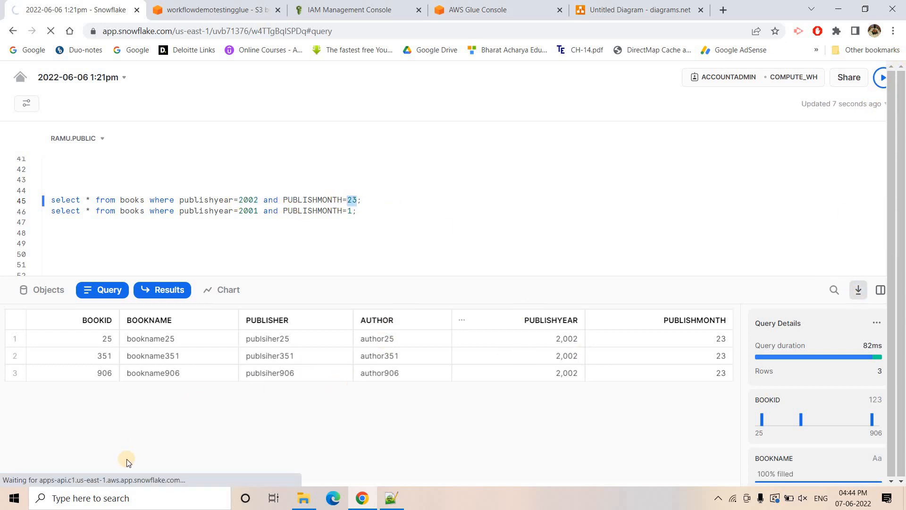
# - In the S3 console, open the csvstorer folder inside the workflowdemotestingglue bucket
pyautogui.click(215, 9)
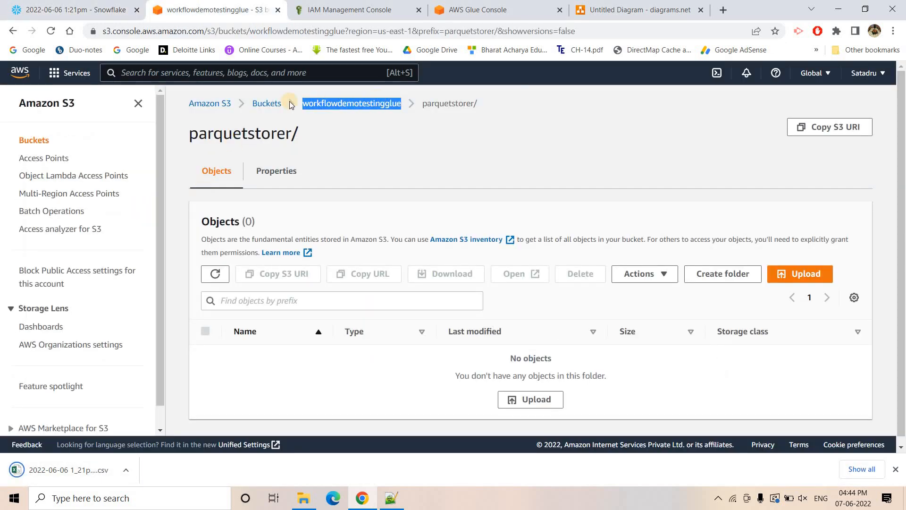
pyautogui.click(266, 103)
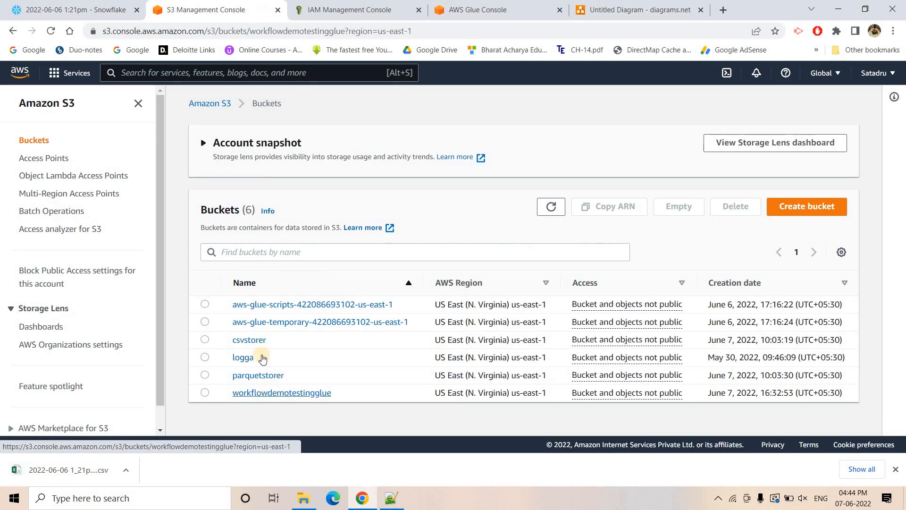
pyautogui.click(263, 360)
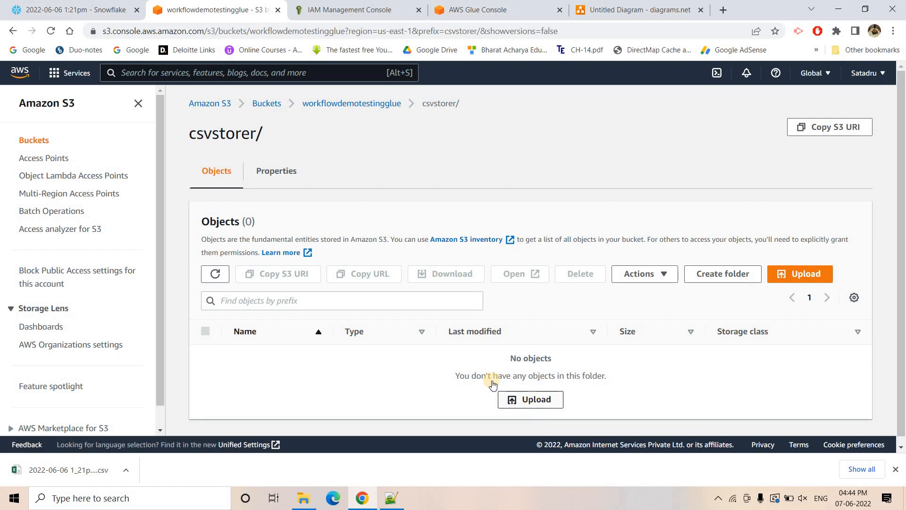
# - Upload the file 2022-06-06 1_21pm (7) from Downloads into csvstorer and open the destination folder
pyautogui.click(507, 397)
pyautogui.click(417, 256)
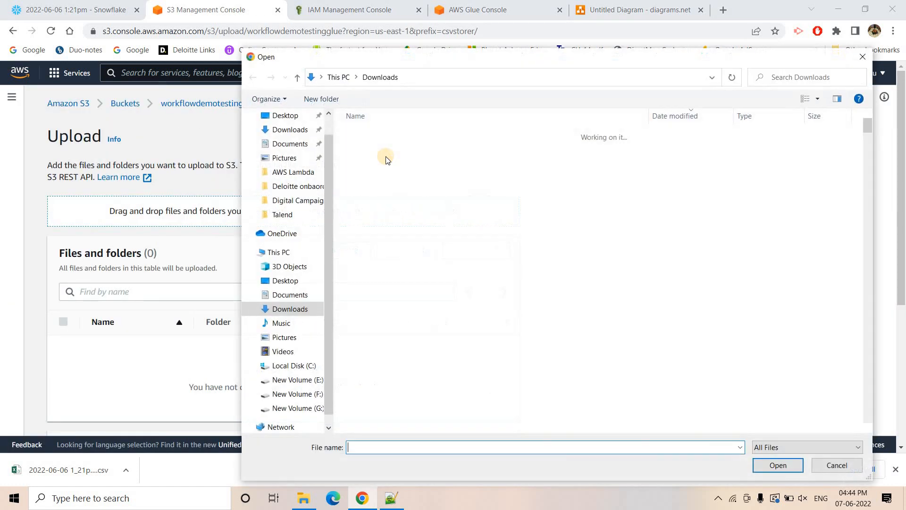
pyautogui.click(386, 150)
pyautogui.click(765, 467)
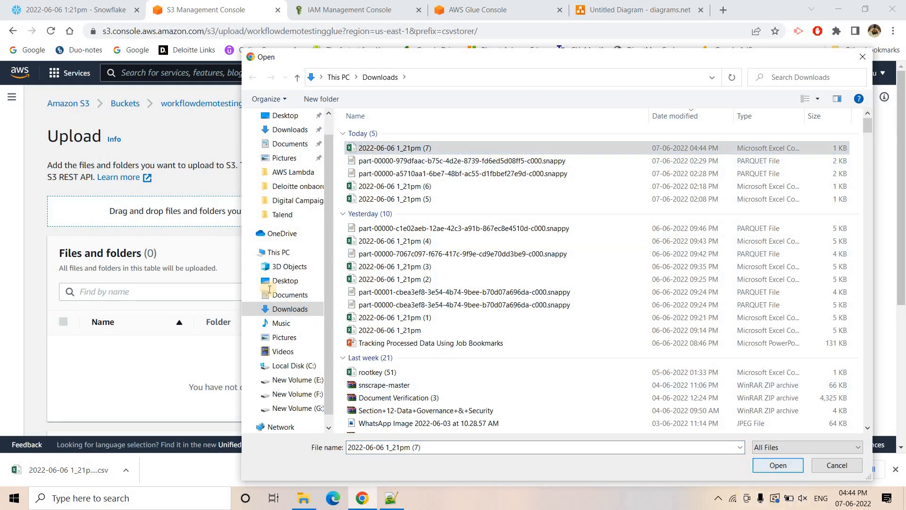
pyautogui.scroll(-4, 398, 411)
pyautogui.click(488, 413)
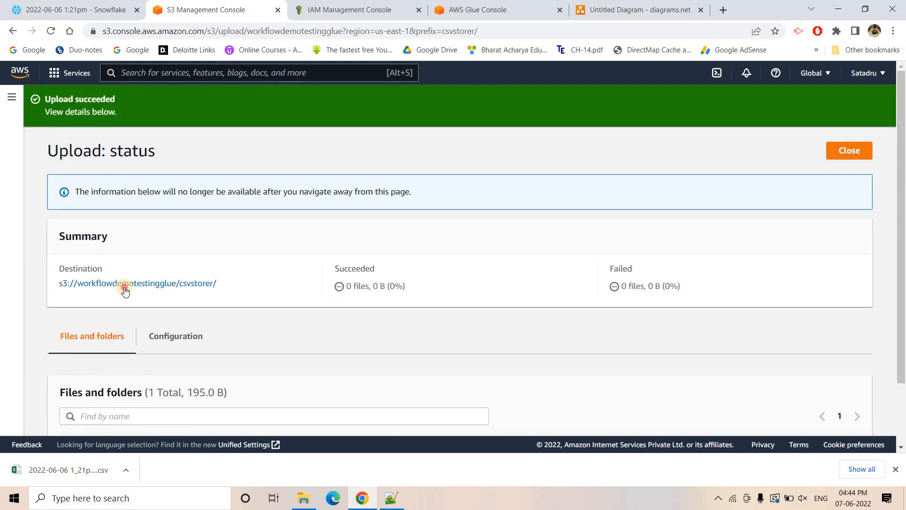
pyautogui.click(126, 286)
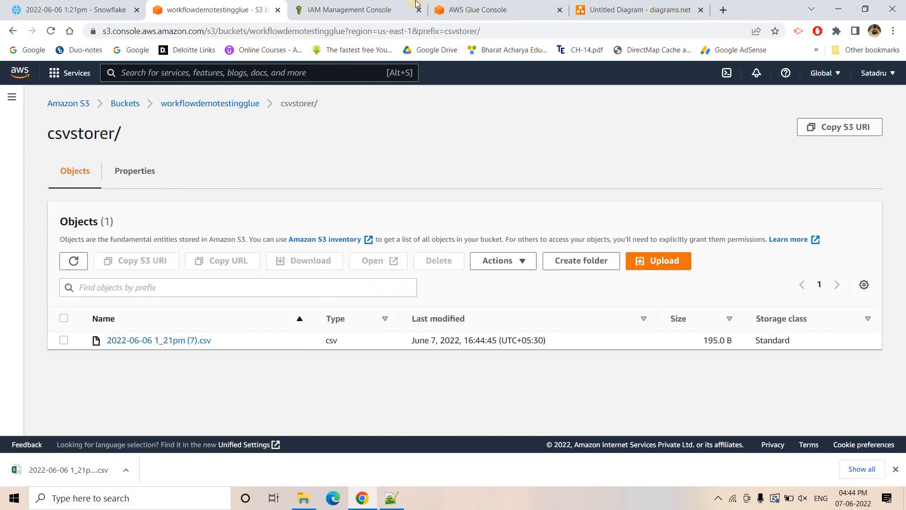
# - Open the AWS Glue crawlers list in a separate browser tab and refresh it to check the crawlers' status
pyautogui.click(472, 10)
pyautogui.click(39, 188)
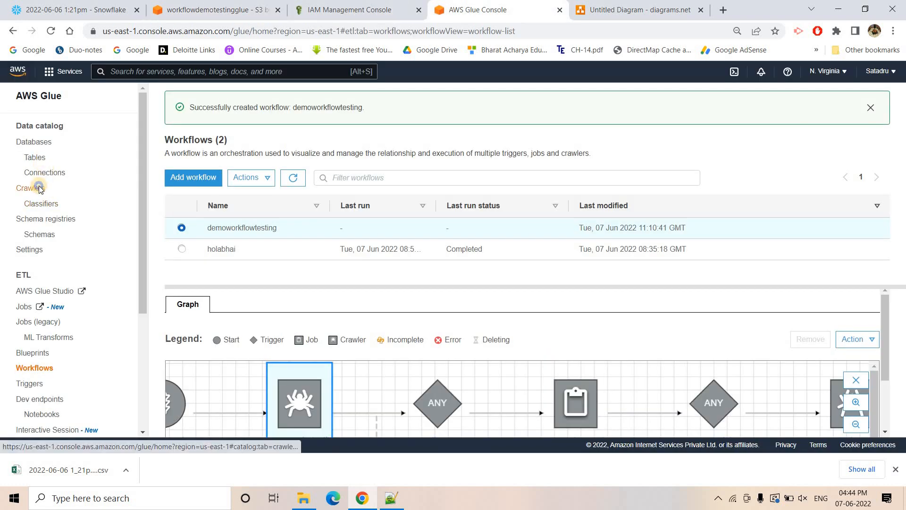
pyautogui.rightClick(47, 196)
pyautogui.click(57, 197)
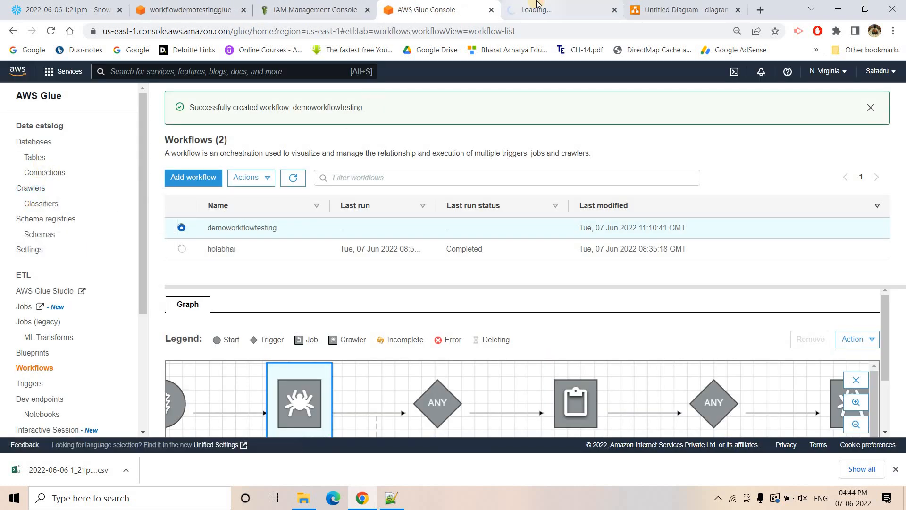
pyautogui.click(522, 9)
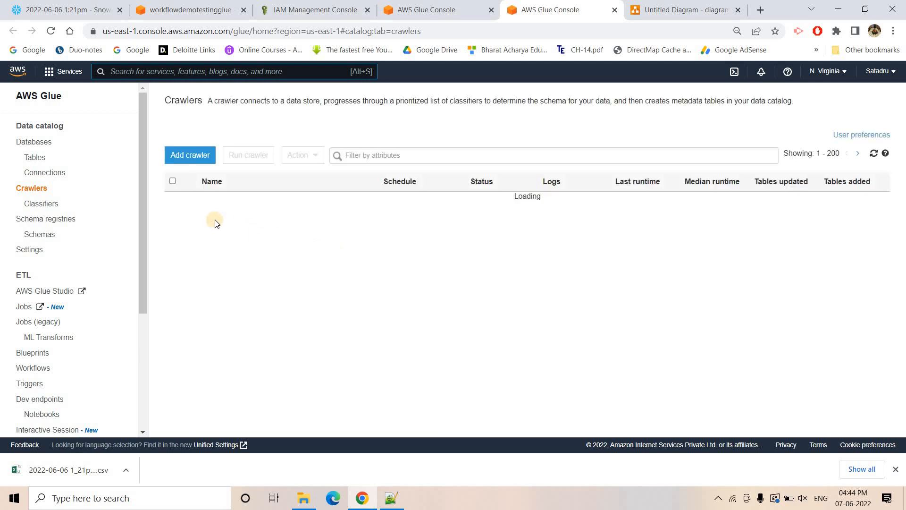
pyautogui.click(872, 155)
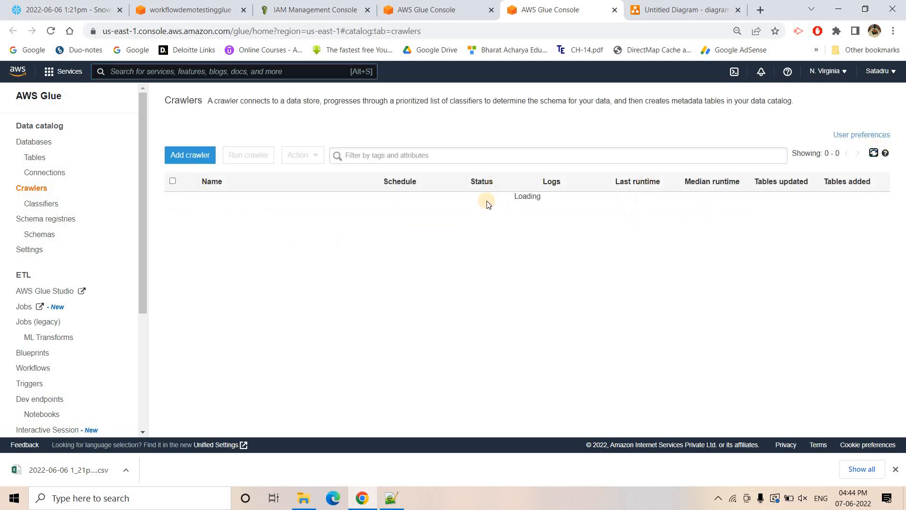
# - Open the workflowdemoyt database and check which tables it contains
pyautogui.click(32, 142)
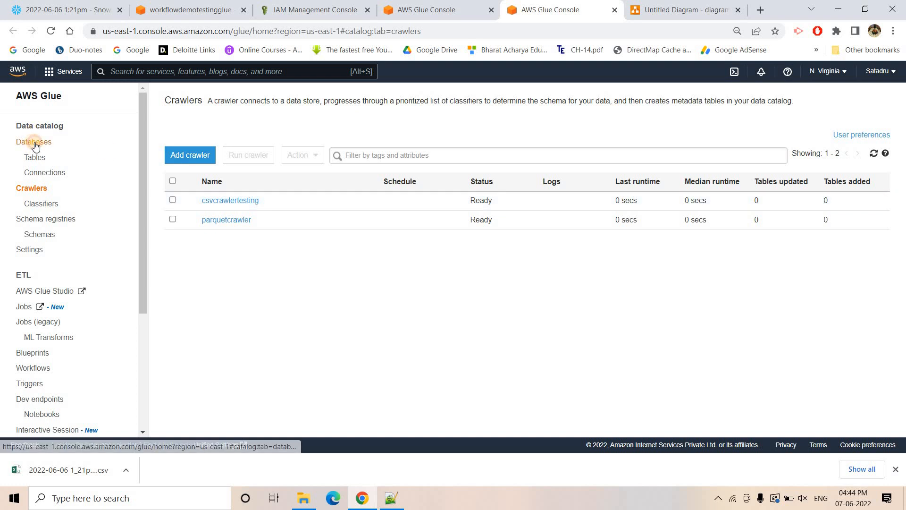
pyautogui.click(210, 187)
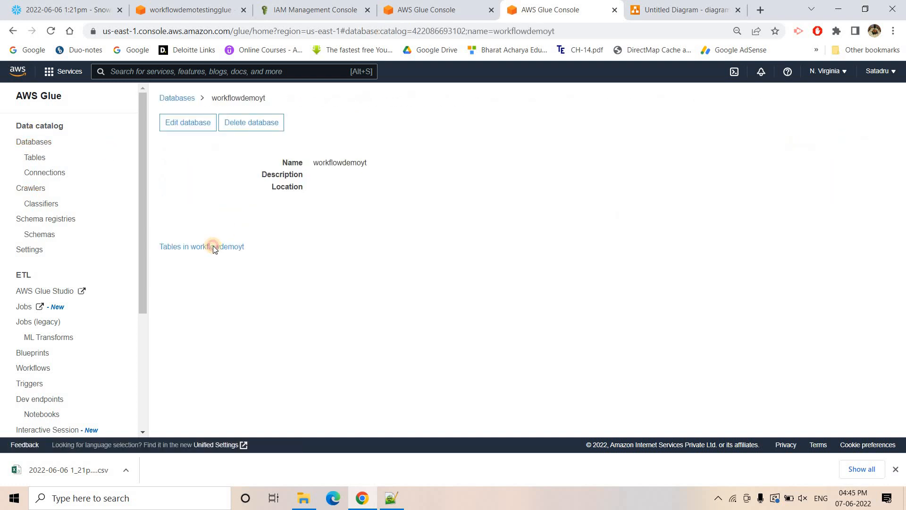
pyautogui.click(213, 245)
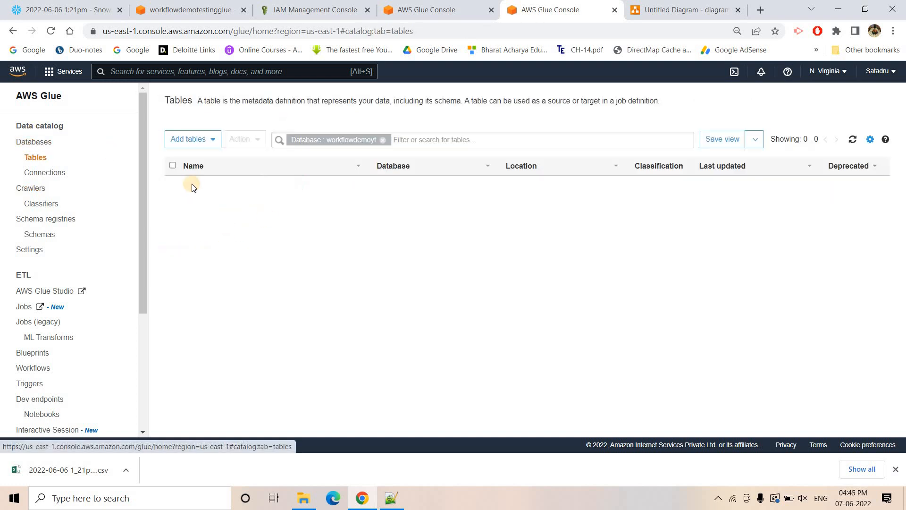
# - Run the demoworkflowtesting workflow from the workflows list and dismiss the browser's downloads bar
pyautogui.click(442, 3)
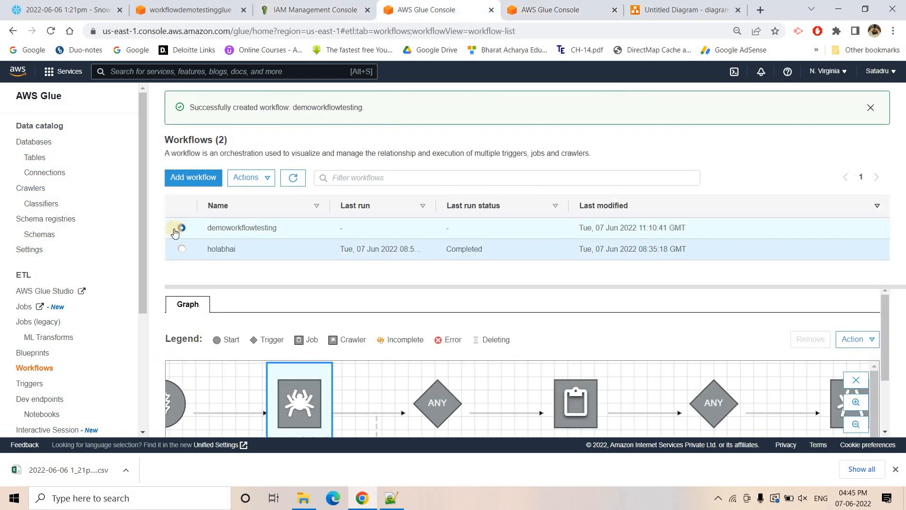
pyautogui.click(176, 231)
pyautogui.click(253, 189)
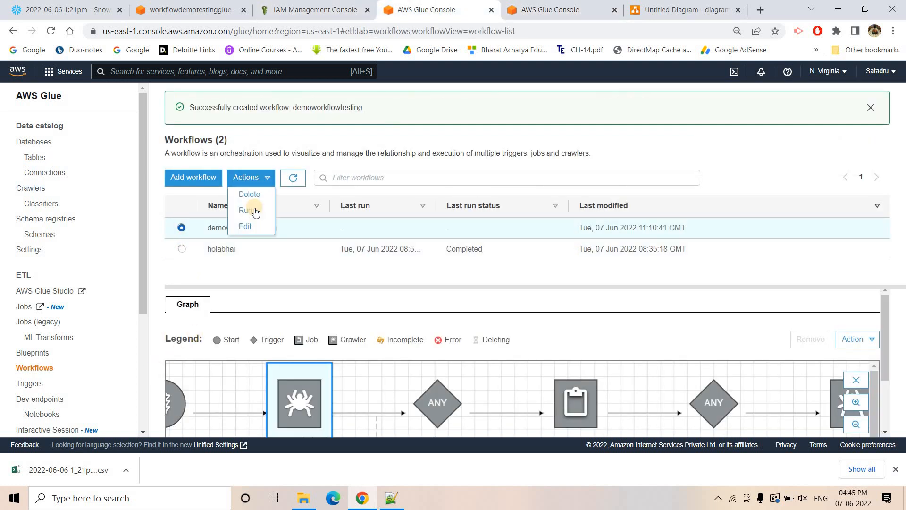
pyautogui.click(253, 208)
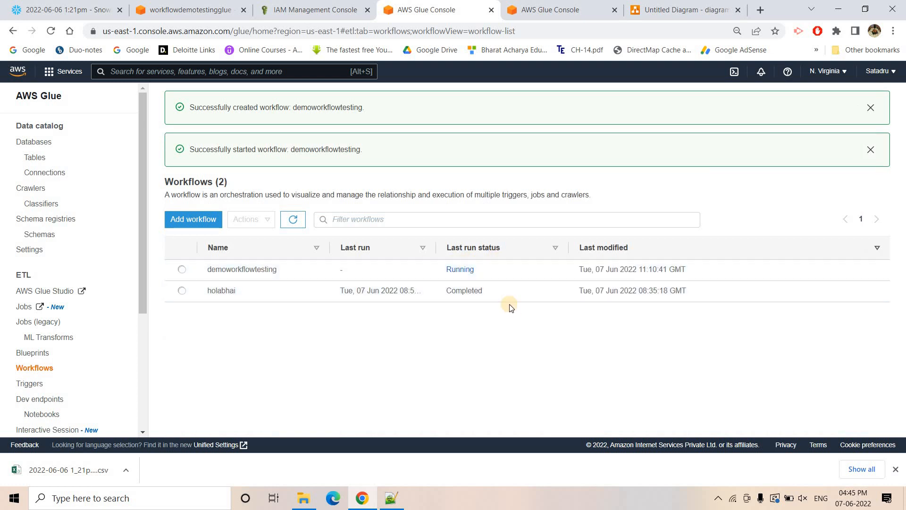
pyautogui.click(897, 469)
pyautogui.click(182, 269)
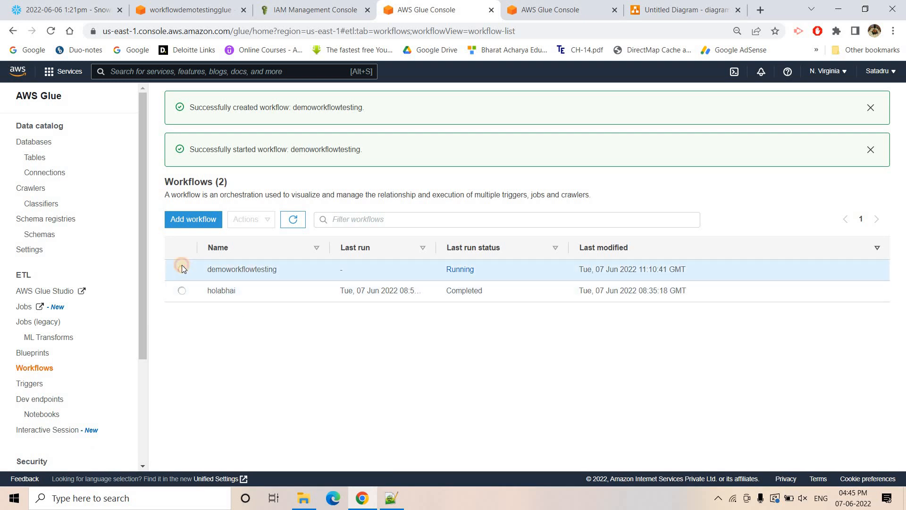
pyautogui.click(260, 226)
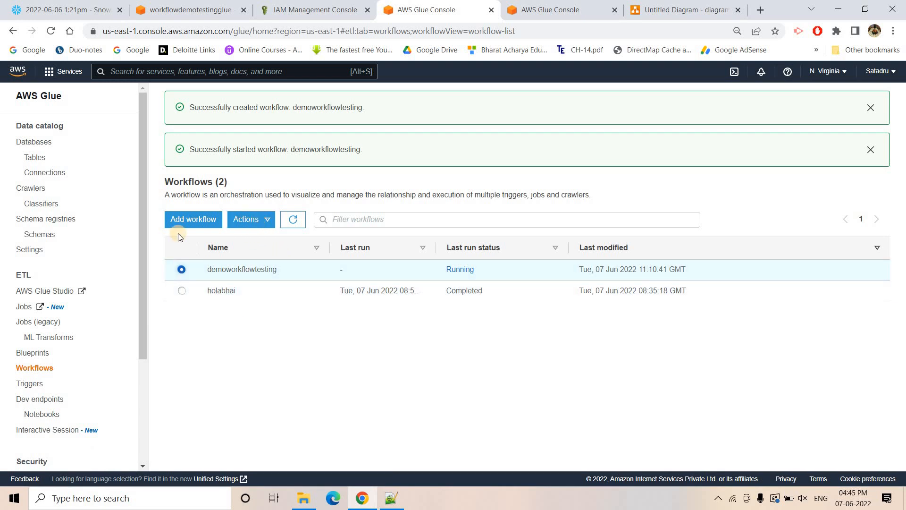
pyautogui.click(258, 223)
pyautogui.click(182, 270)
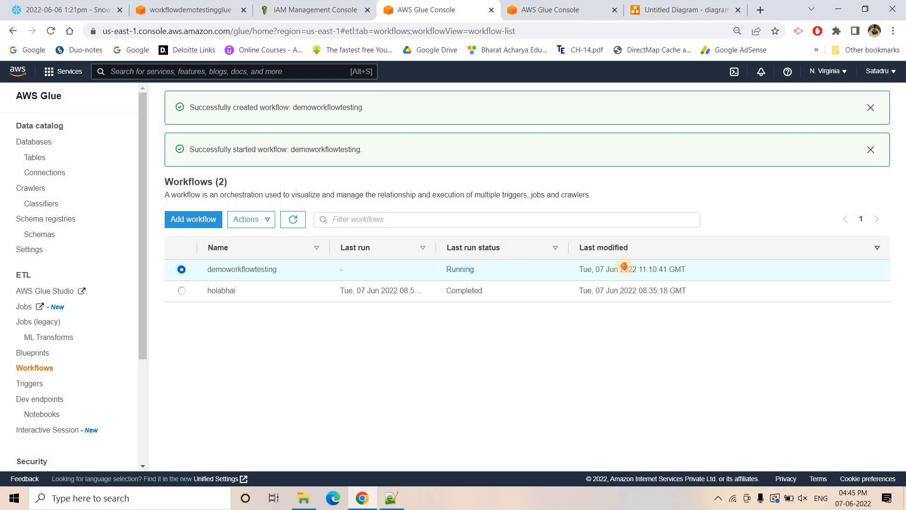
pyautogui.click(243, 226)
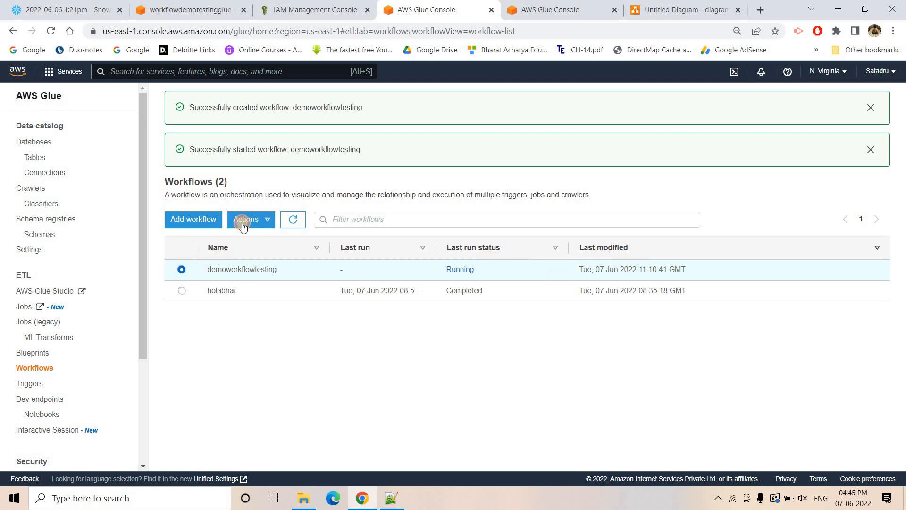
pyautogui.click(200, 162)
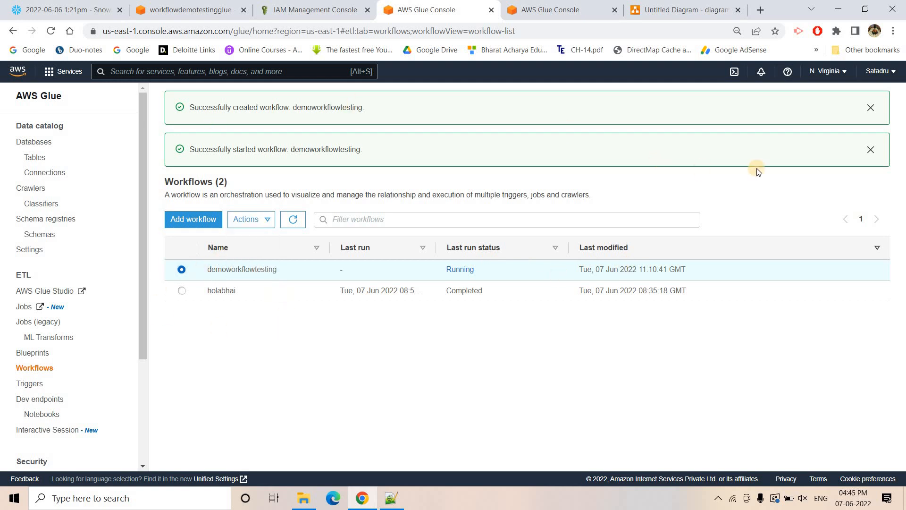
# - Dismiss the notifications, reload the workflows page and open the run history of demoworkflowtesting
pyautogui.click(871, 108)
pyautogui.click(872, 107)
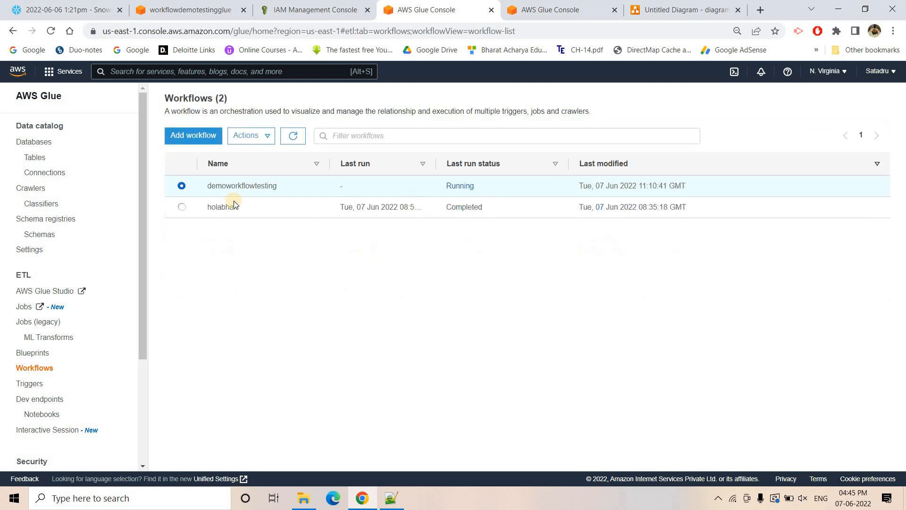
pyautogui.click(52, 30)
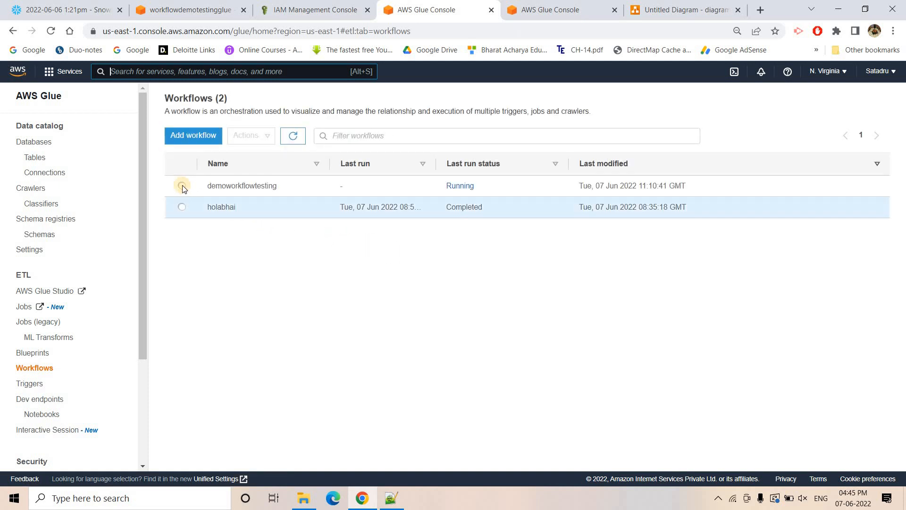
pyautogui.click(181, 185)
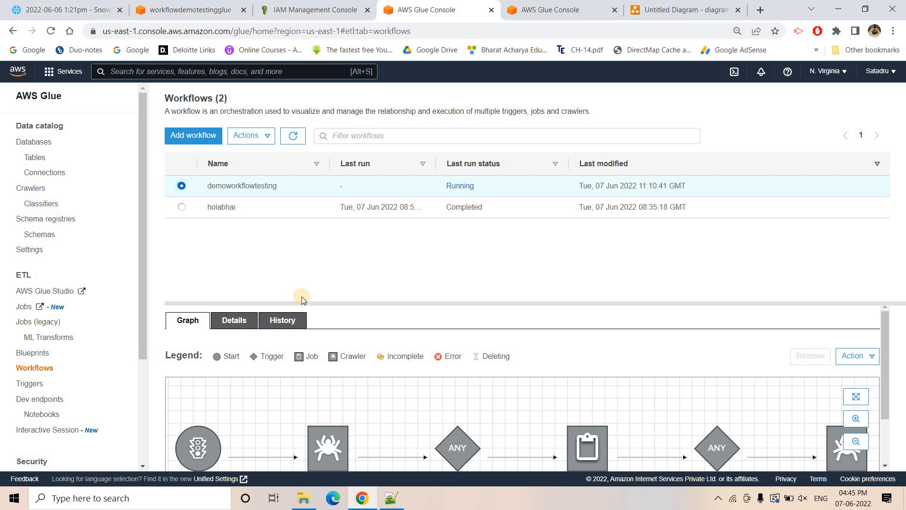
pyautogui.click(277, 326)
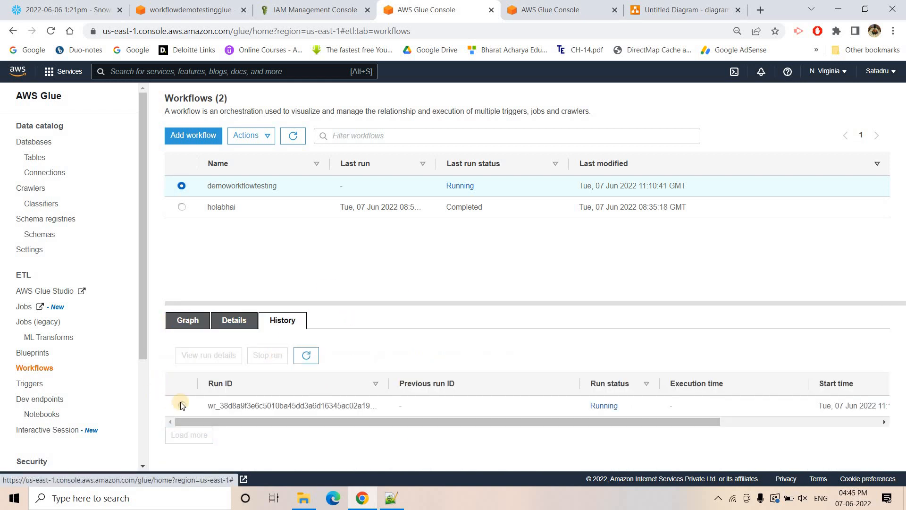
# - Open the run details of the current demoworkflowtesting run and view the status of its graph nodes
pyautogui.click(182, 405)
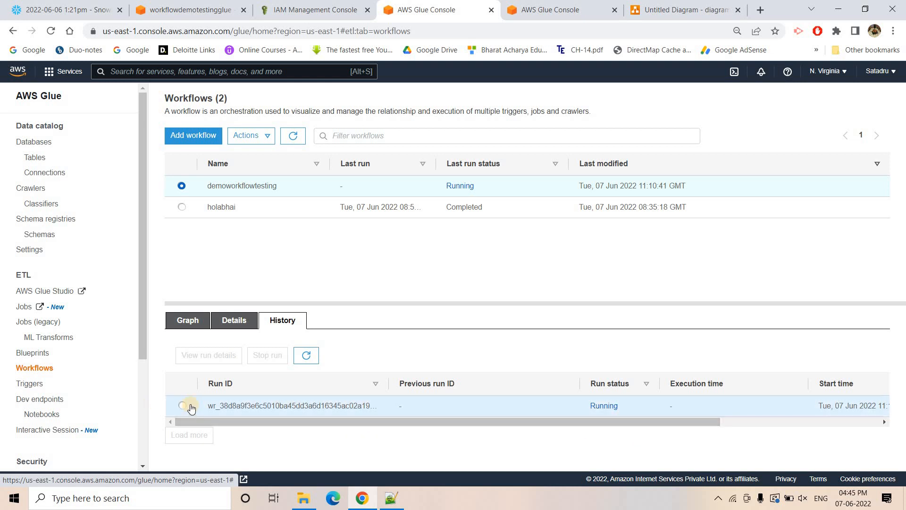
pyautogui.click(184, 403)
pyautogui.click(219, 359)
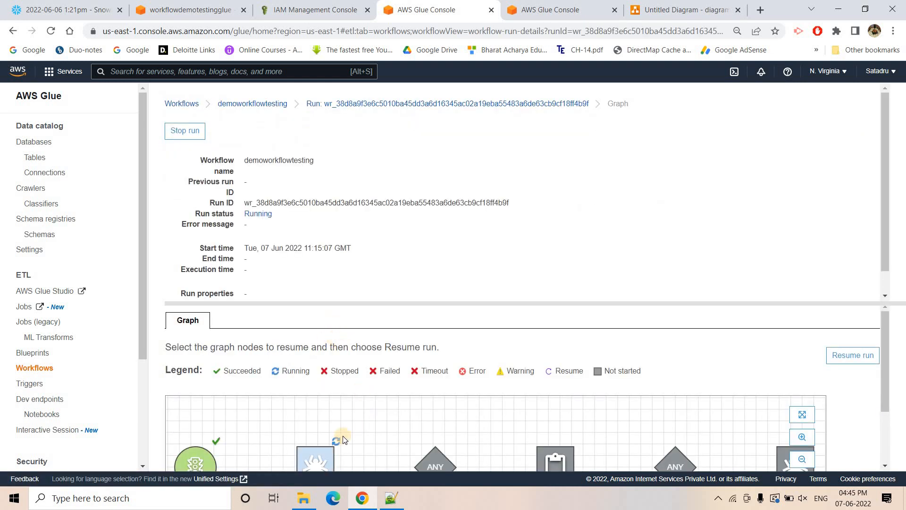
pyautogui.scroll(-2, 172, 405)
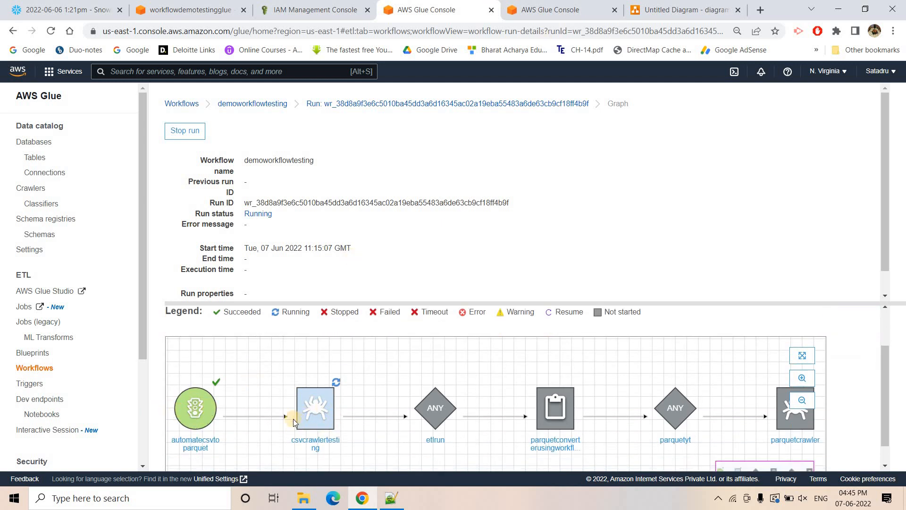
# - Open the crawlers list in the other AWS Glue tab and refresh it repeatedly to follow csvcrawlertesting's progress
pyautogui.click(550, 10)
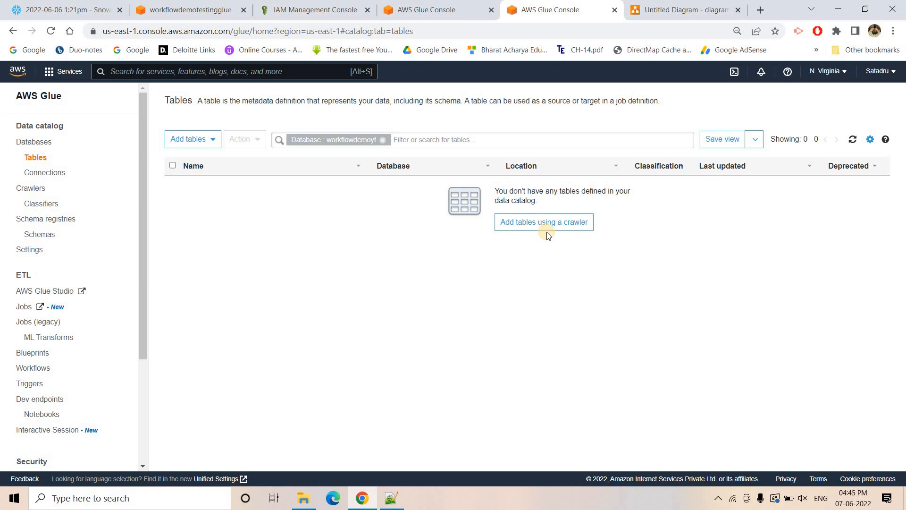
pyautogui.click(31, 188)
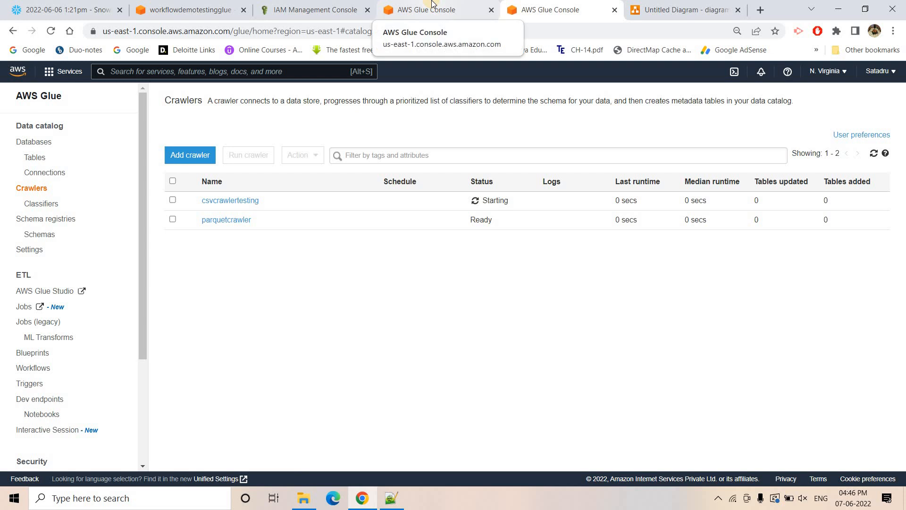
pyautogui.click(873, 153)
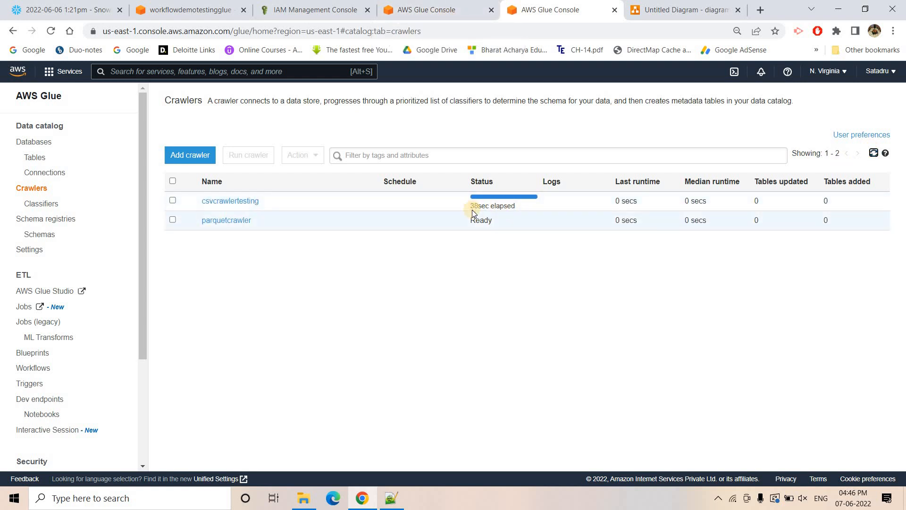
pyautogui.click(874, 154)
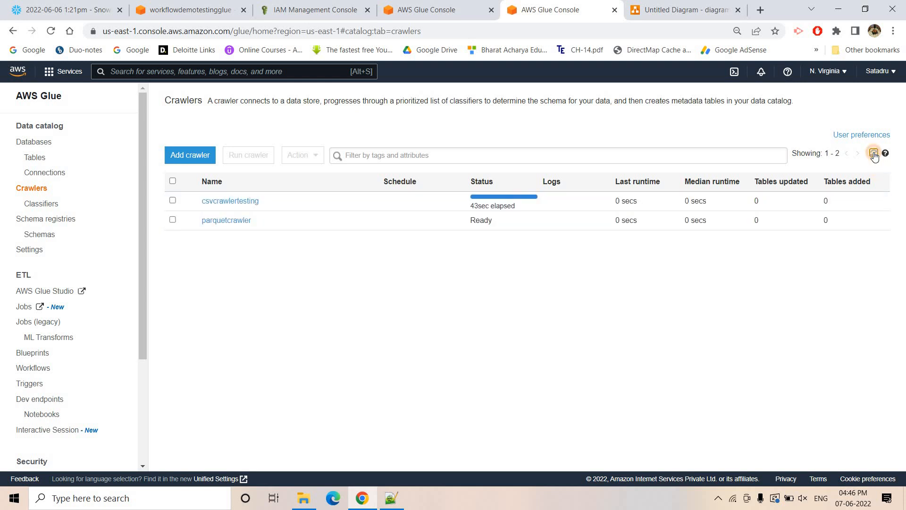
pyautogui.click(874, 153)
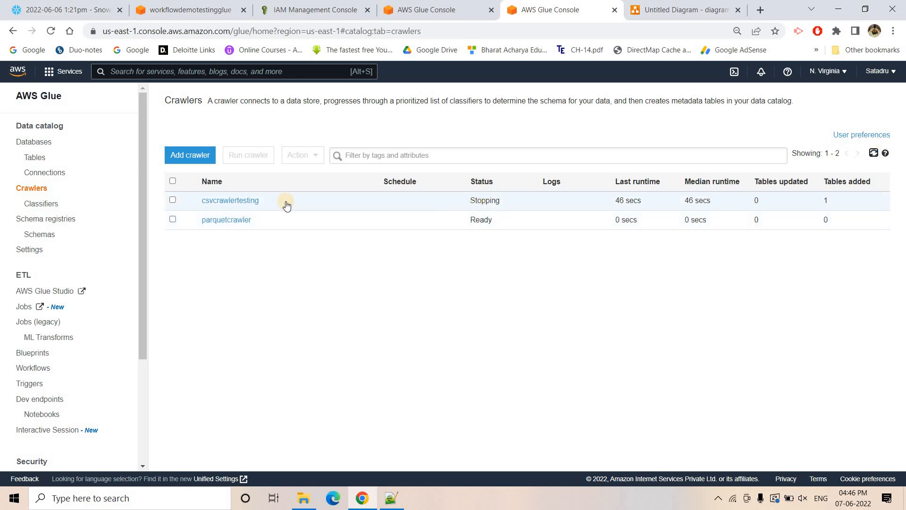
# - Open the csvstorer table in the workflowdemoyt database and review its properties and schema
pyautogui.click(36, 142)
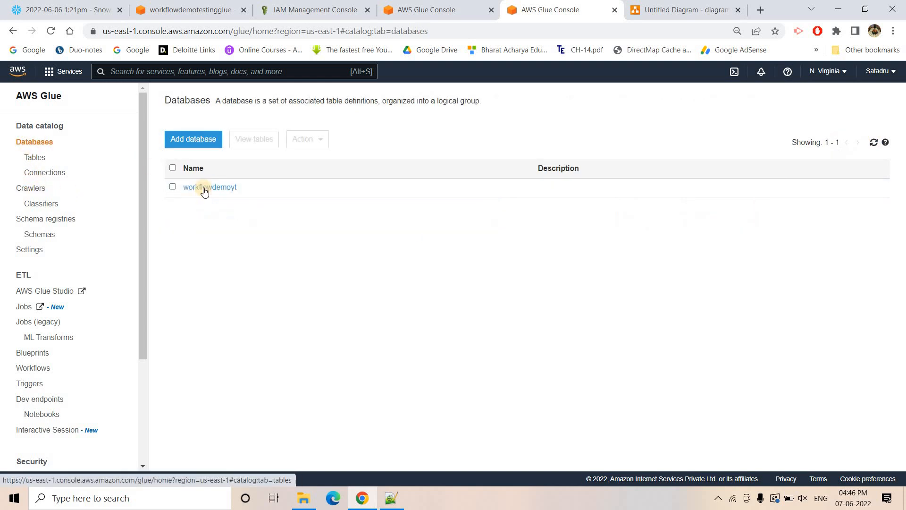
pyautogui.click(203, 187)
pyautogui.click(224, 245)
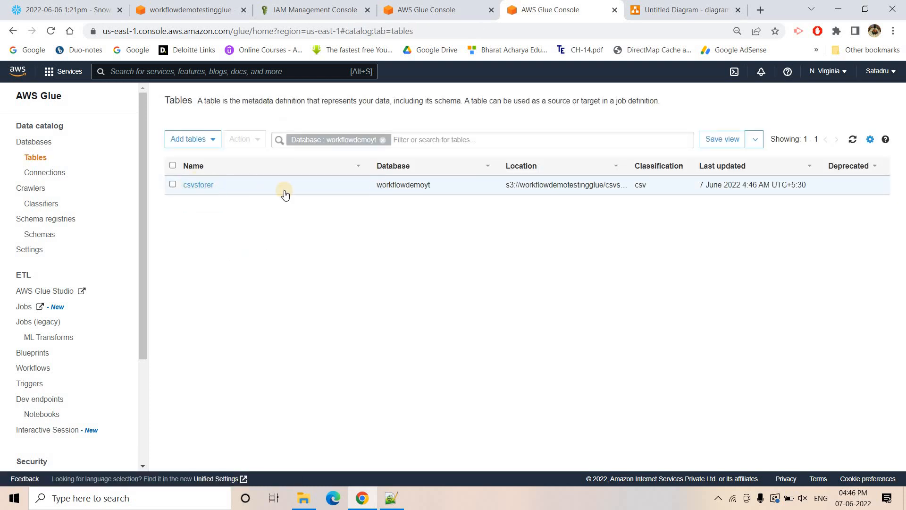
pyautogui.click(208, 185)
pyautogui.scroll(-2, 394, 284)
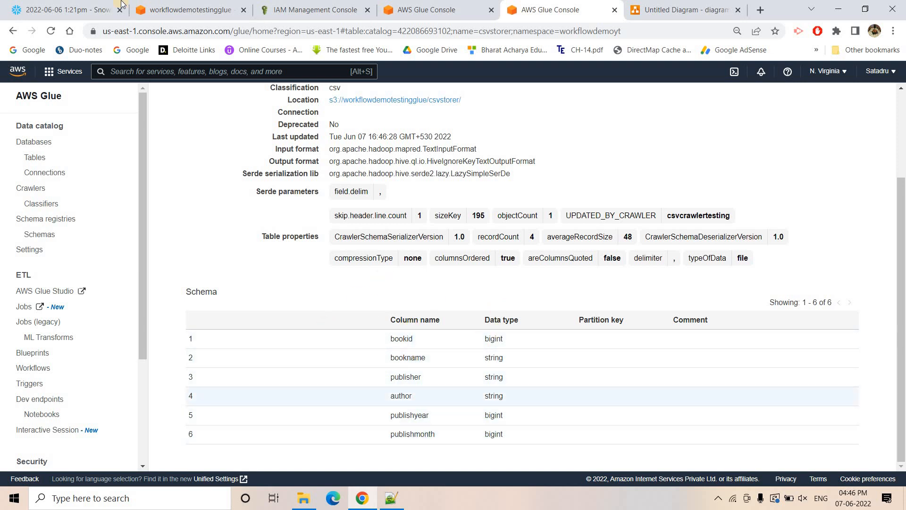
# - Switch to the Snowflake worksheet and check the books query's result columns against the crawled table schema
pyautogui.click(71, 9)
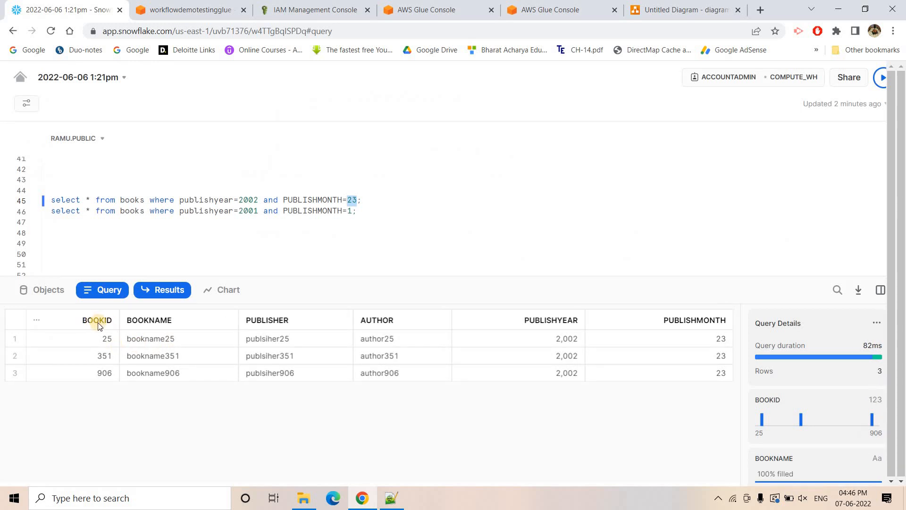
pyautogui.click(97, 324)
pyautogui.click(269, 324)
pyautogui.click(391, 319)
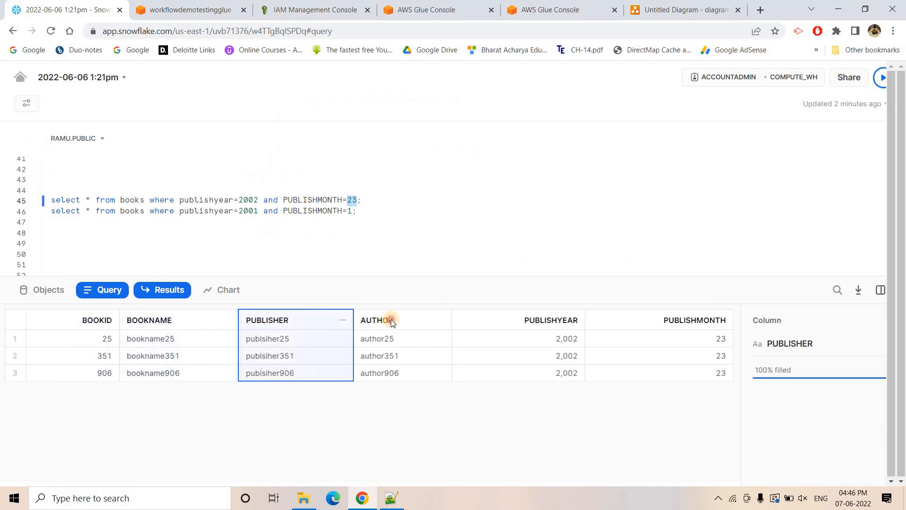
pyautogui.click(524, 319)
pyautogui.click(640, 322)
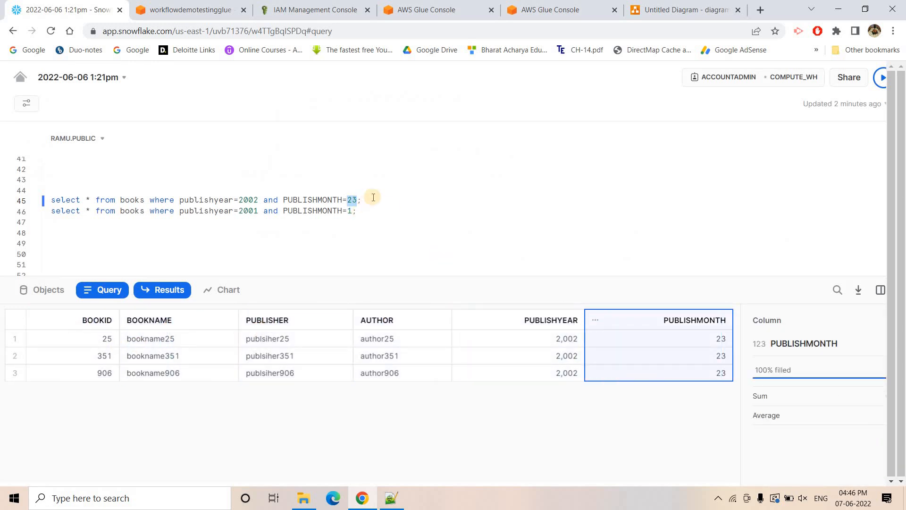
pyautogui.click(372, 197)
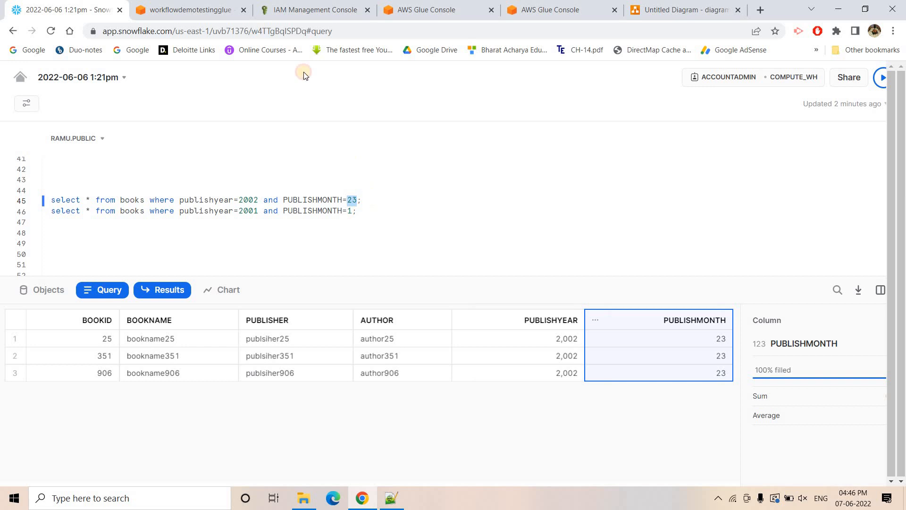
# - Return to AWS Glue to check the workflow run graph, and reopen the crawlers list to check csvcrawlertesting's status
pyautogui.click(443, 5)
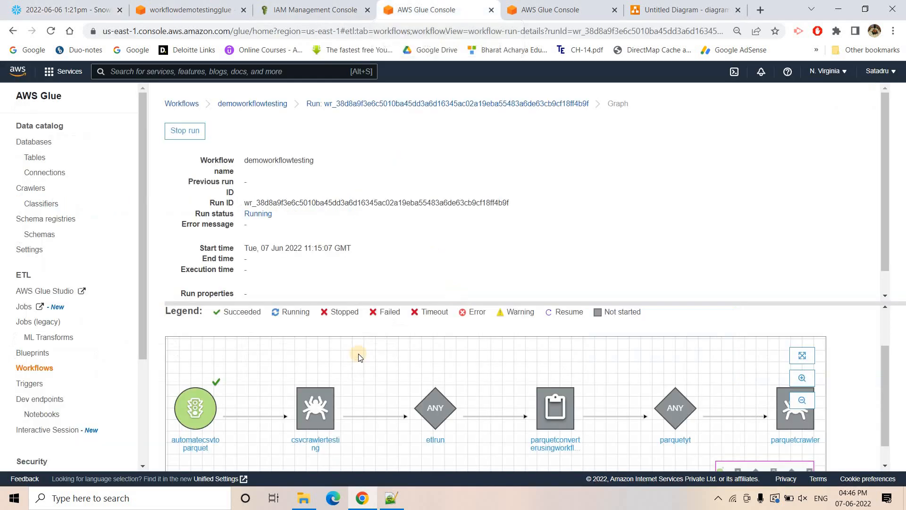
pyautogui.click(557, 4)
pyautogui.click(32, 188)
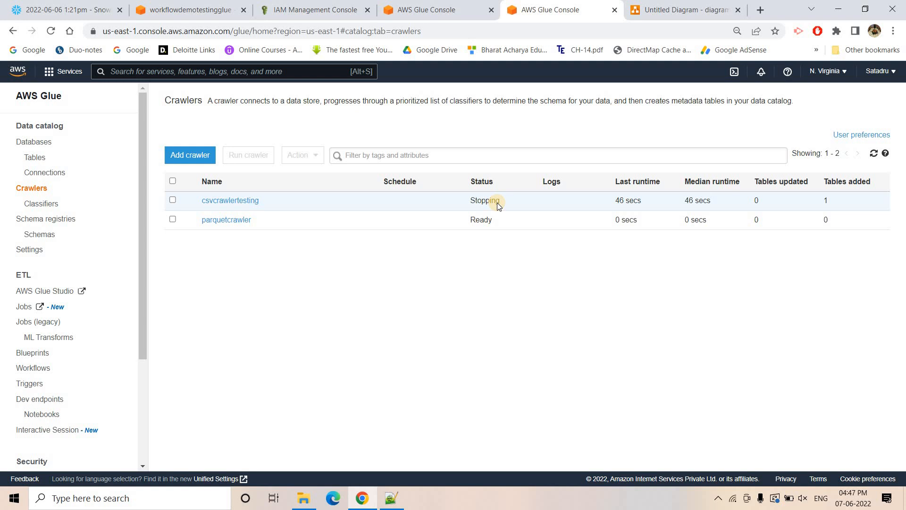
# - Go back to the workflow tab and reopen the demoworkflowtesting run details from the run history
pyautogui.hotkey('ctrl', 'shift', 'Tab')
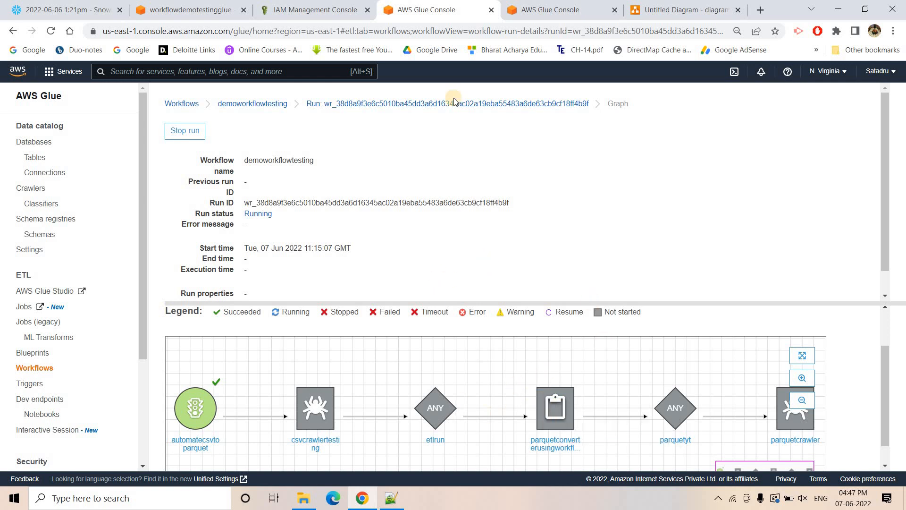
pyautogui.click(441, 105)
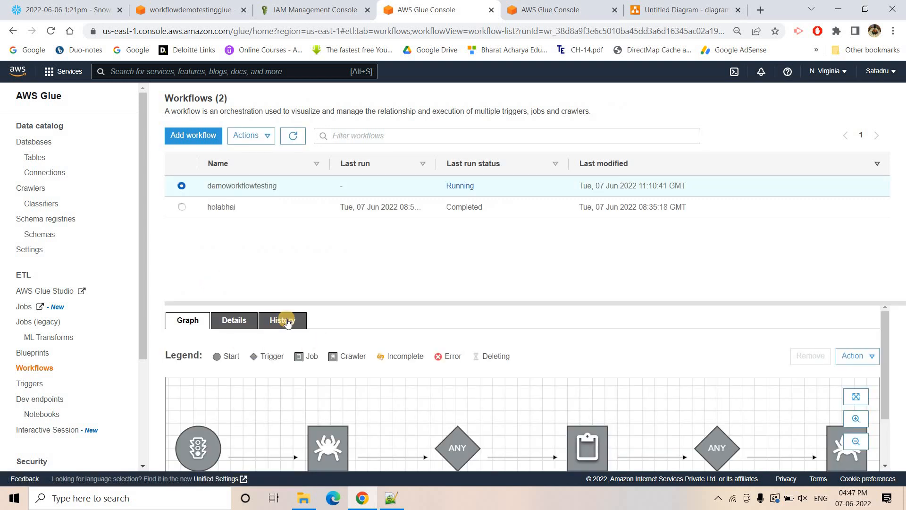
pyautogui.click(286, 321)
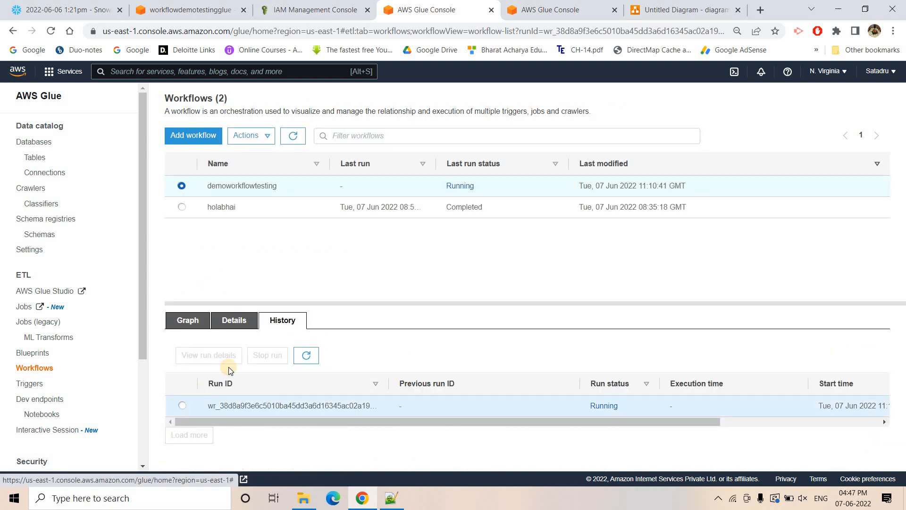
pyautogui.click(216, 358)
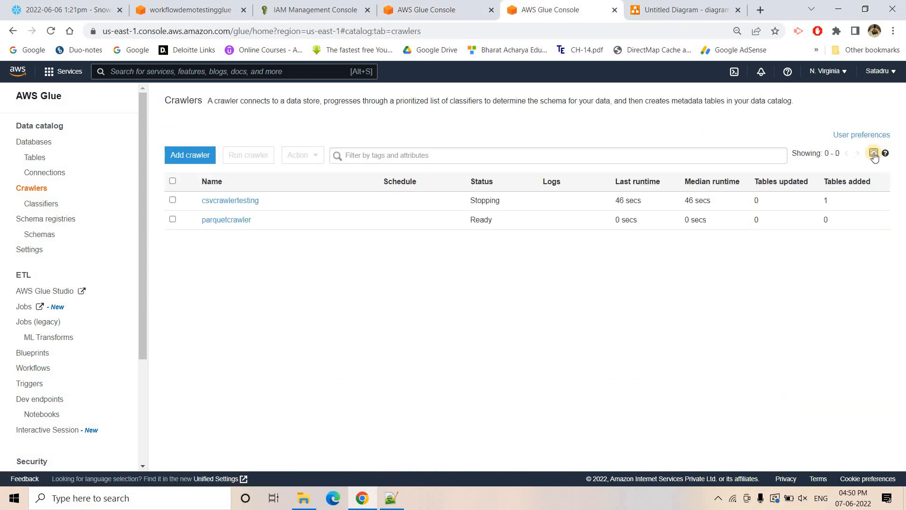
# - Refresh the crawlers list, and reload the demoworkflowtesting run details from the history to check the graph nodes' progress
pyautogui.click(873, 154)
pyautogui.click(426, 10)
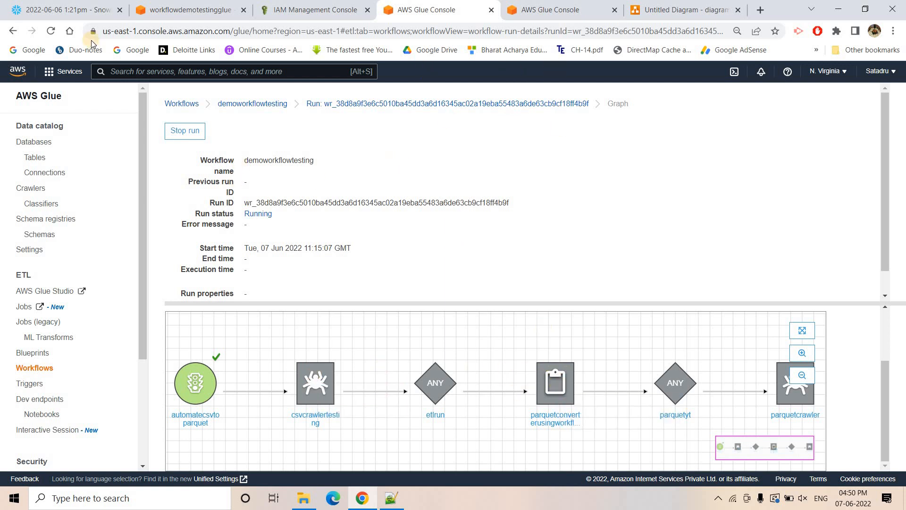
pyautogui.click(449, 104)
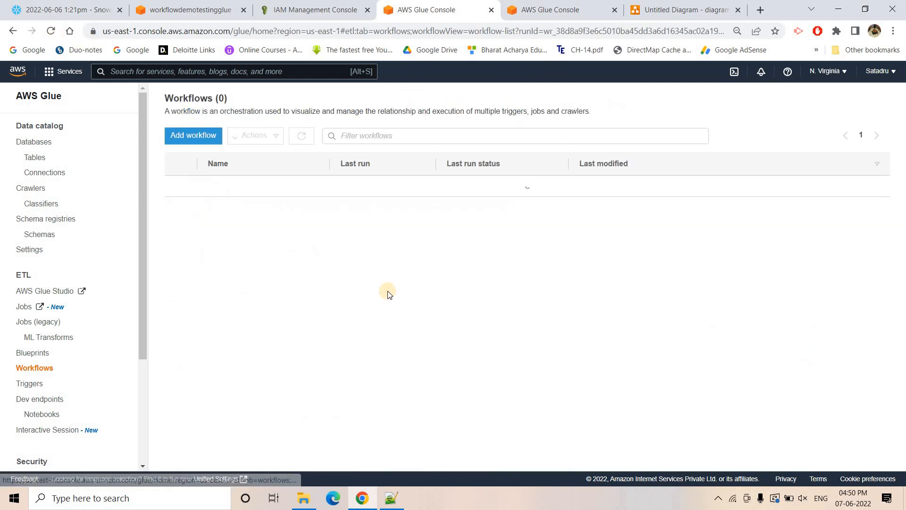
pyautogui.click(283, 320)
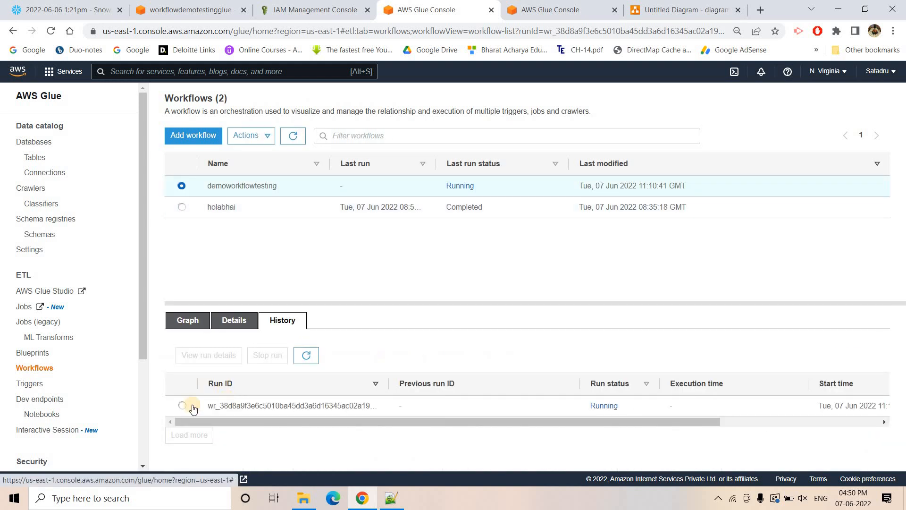
pyautogui.click(183, 404)
pyautogui.click(202, 357)
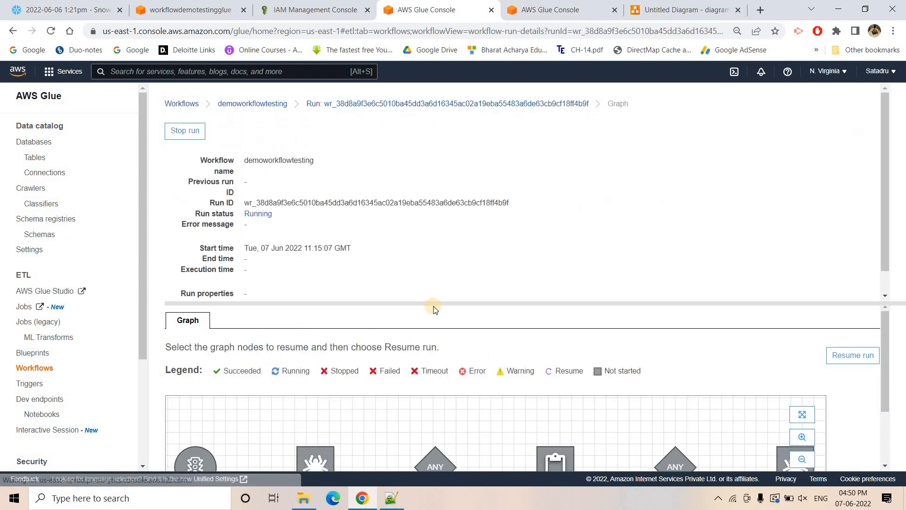
pyautogui.scroll(-2, 317, 399)
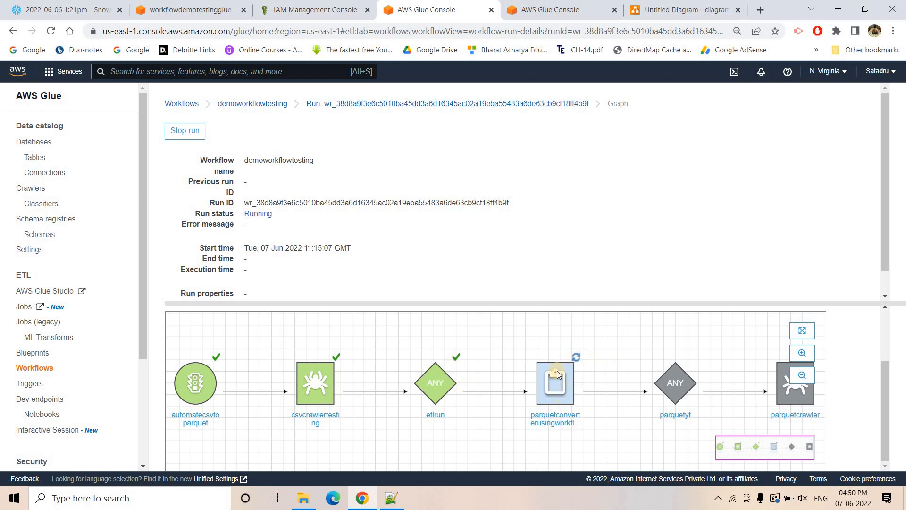
# - Open the legacy jobs list in the other AWS Glue tab and show the run history of parquetconverterusingworkflow
pyautogui.click(552, 10)
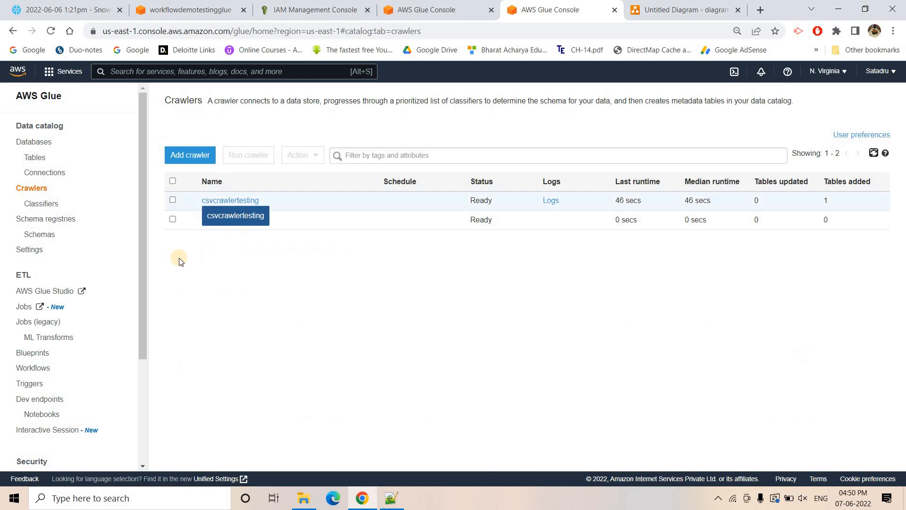
pyautogui.click(33, 321)
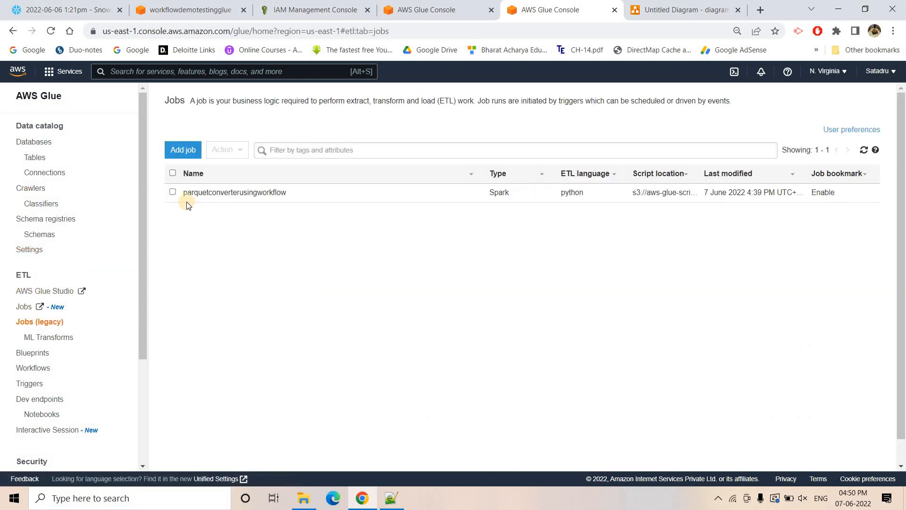
pyautogui.click(173, 191)
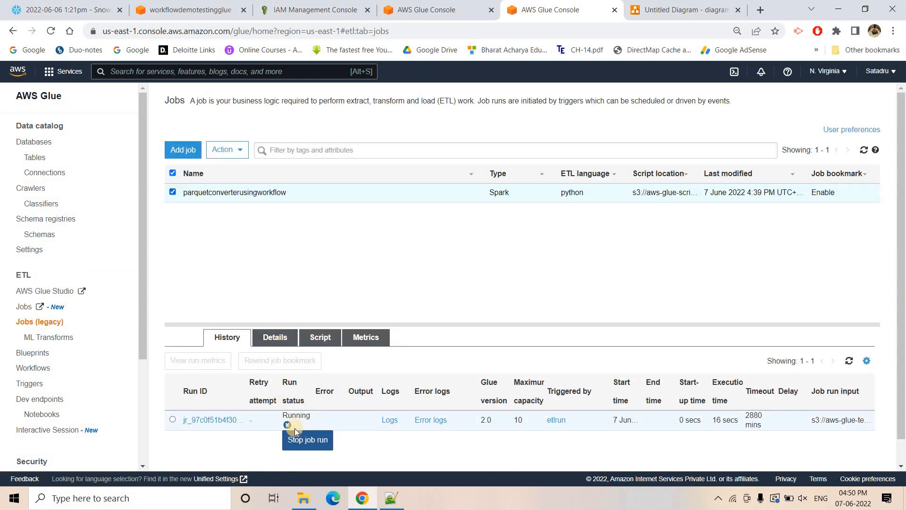
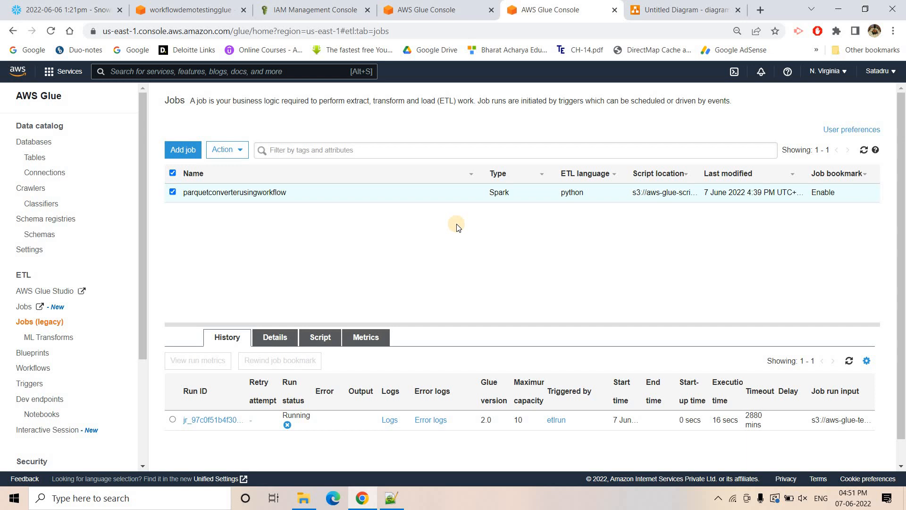
# - Check the workflow graph and job history, and open the parquetstorer folder of the workflowdemotestingglue bucket in S3
pyautogui.click(433, 8)
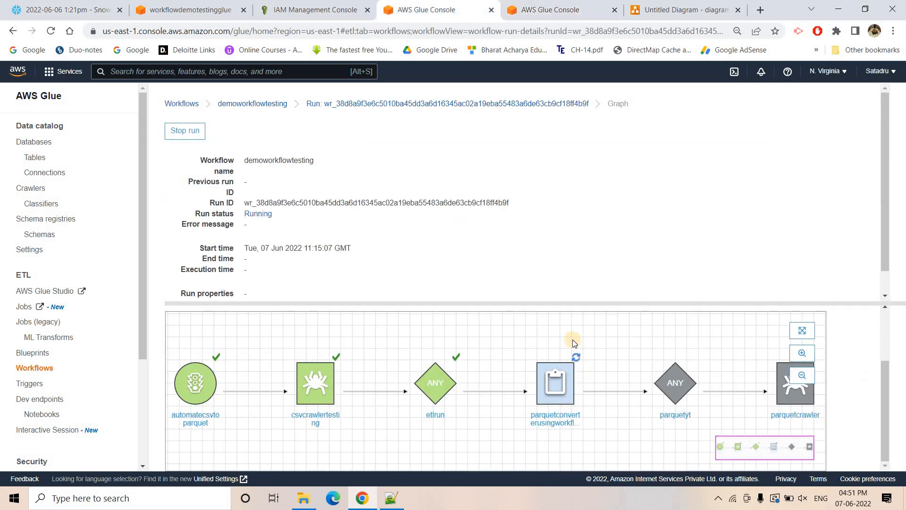
pyautogui.click(517, 6)
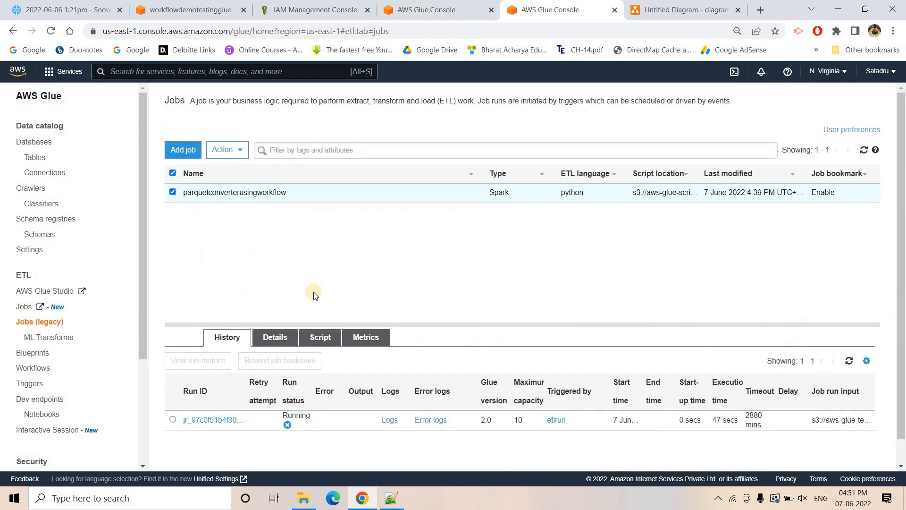
pyautogui.hotkey('ctrl', '2')
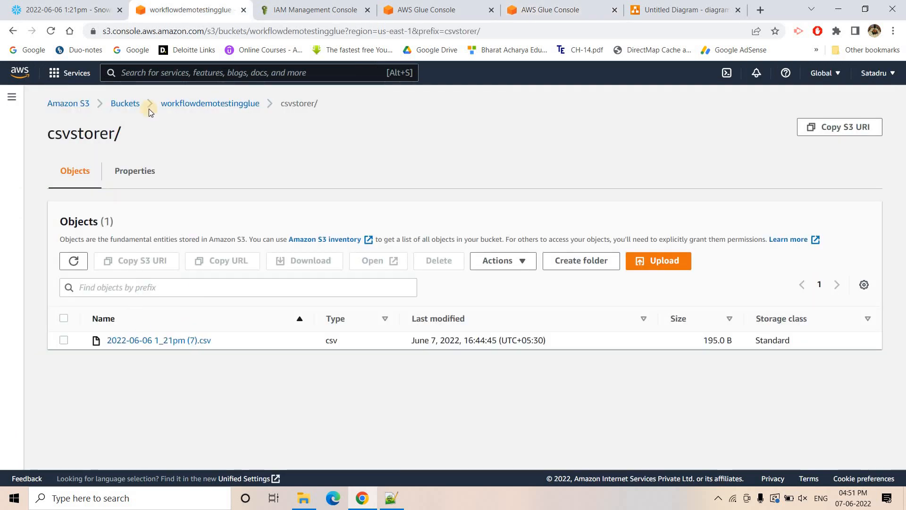
pyautogui.click(232, 108)
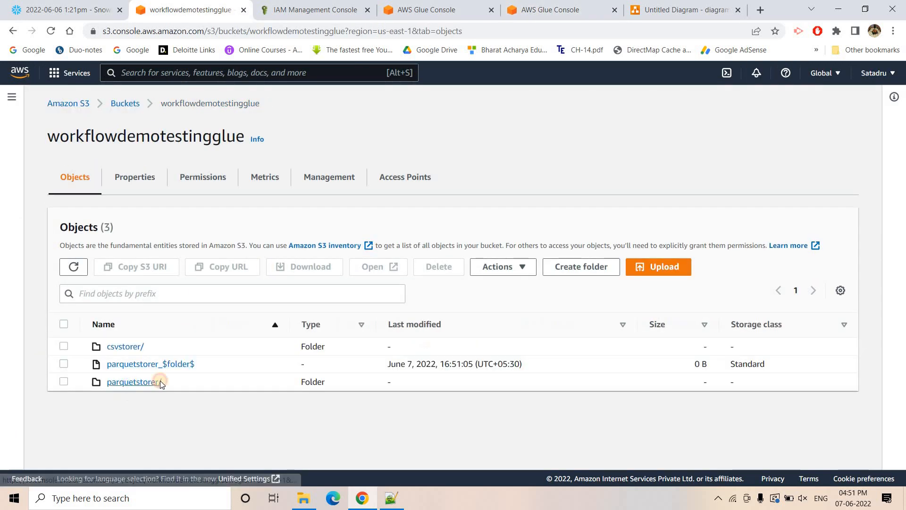
pyautogui.click(158, 380)
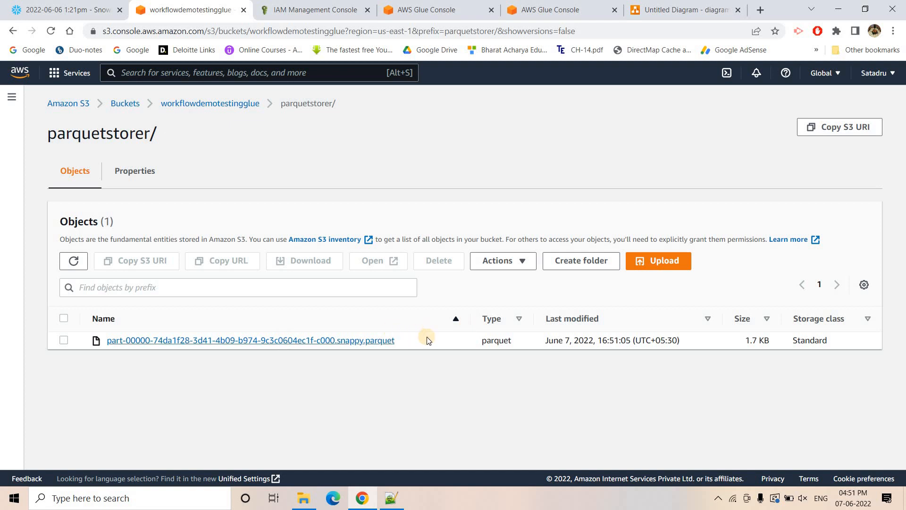
# - Return to AWS Glue, check the workflow graph, and refresh the run history of parquetconverterusingworkflow
pyautogui.click(478, 4)
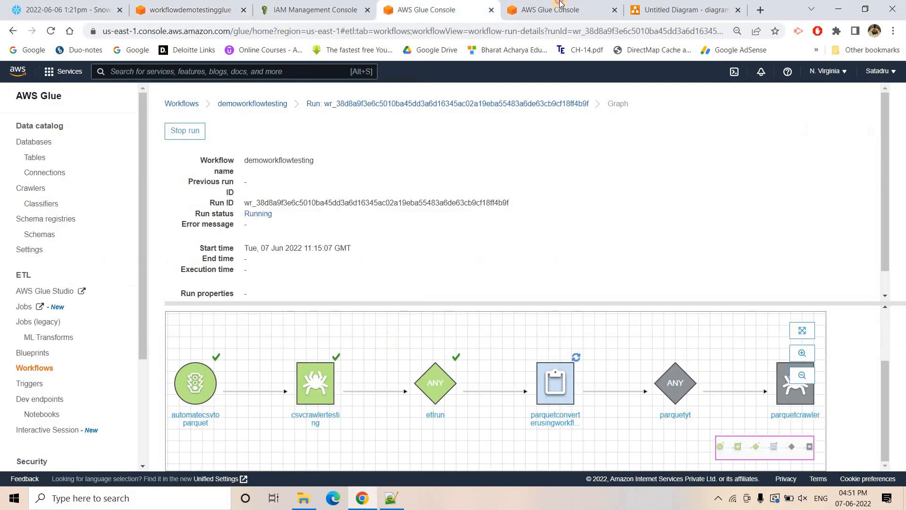
pyautogui.click(560, 4)
pyautogui.click(849, 360)
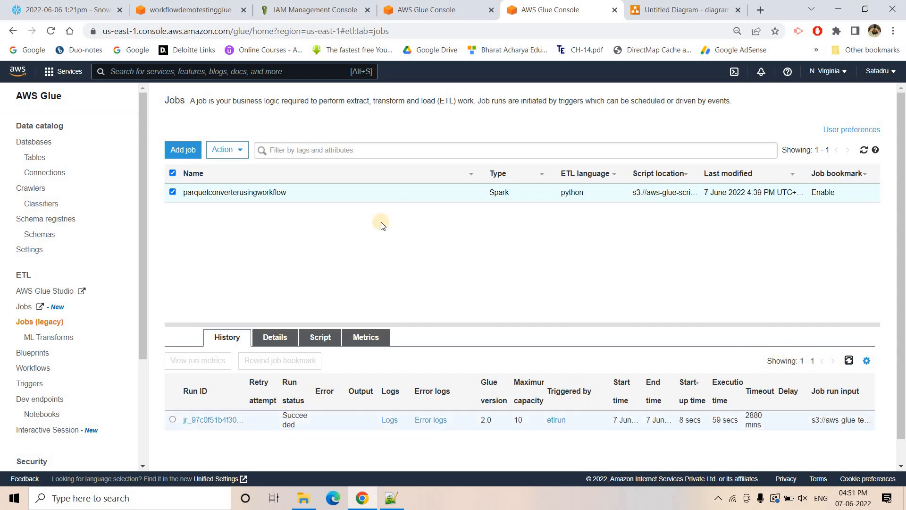
# - Check the workflow run graph's nodes, and open the crawlers list in the other AWS Glue tab to check parquetcrawler's status
pyautogui.click(455, 8)
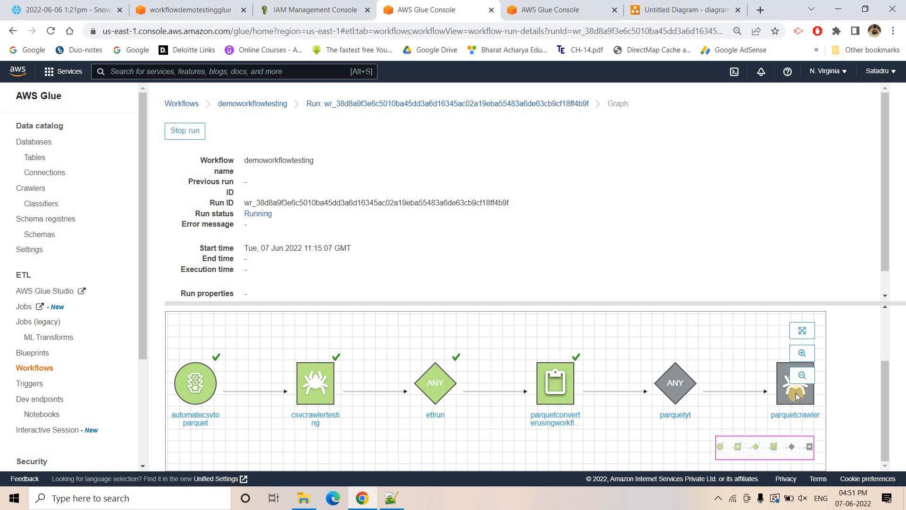
pyautogui.click(559, 9)
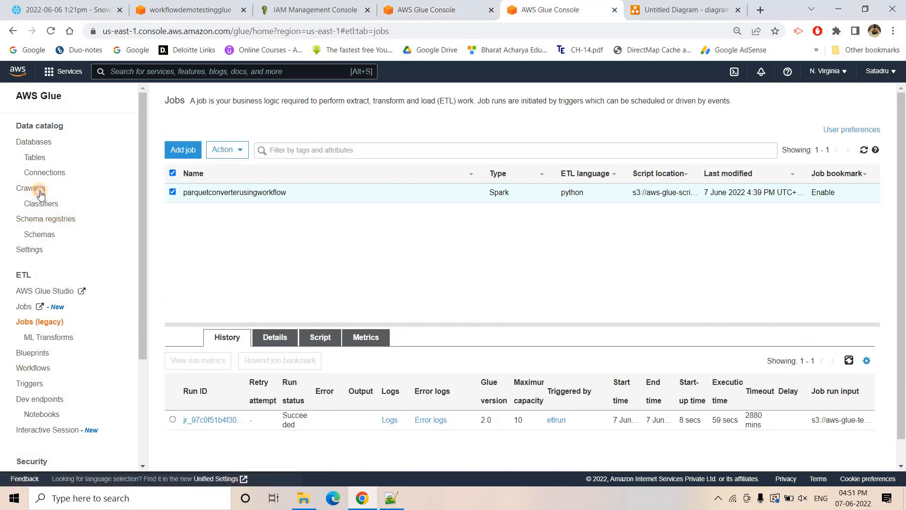
pyautogui.click(31, 188)
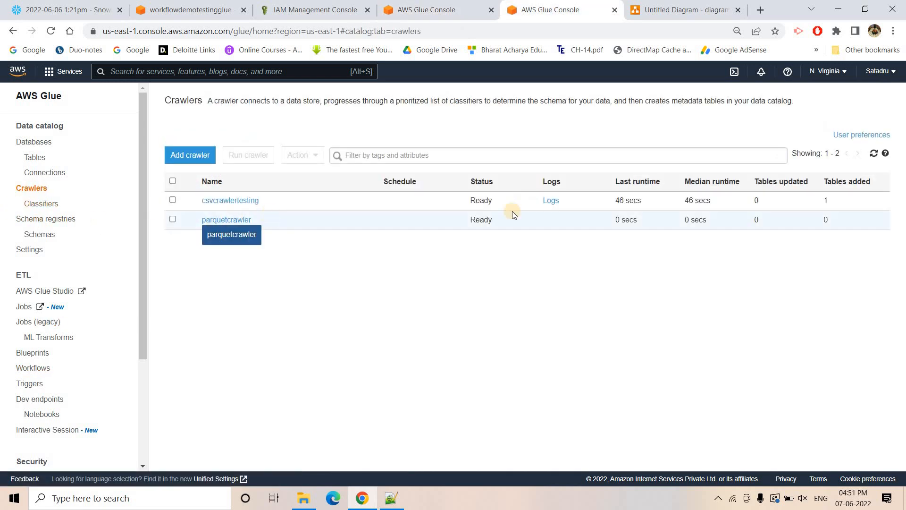
# - Open the workflowdemoyt database in the data catalog and list its tables
pyautogui.click(33, 142)
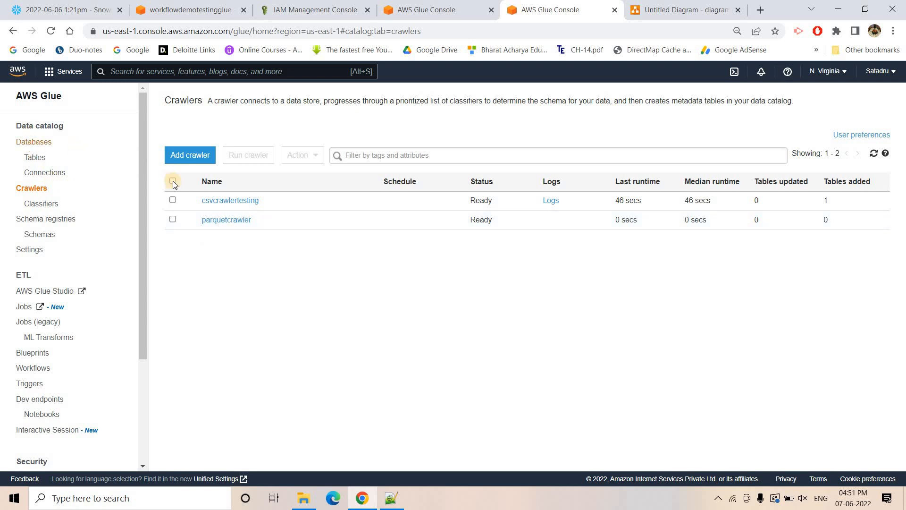
pyautogui.click(215, 187)
pyautogui.click(226, 246)
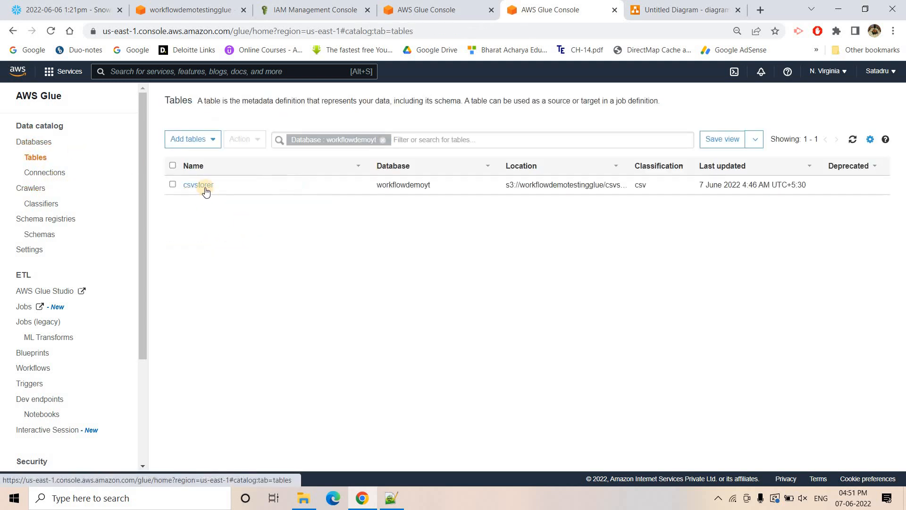
# - Open Amazon Athena in a new browser tab and select the workflowdemoyt database in the query editor
pyautogui.rightClick(15, 67)
pyautogui.click(71, 79)
pyautogui.click(562, 5)
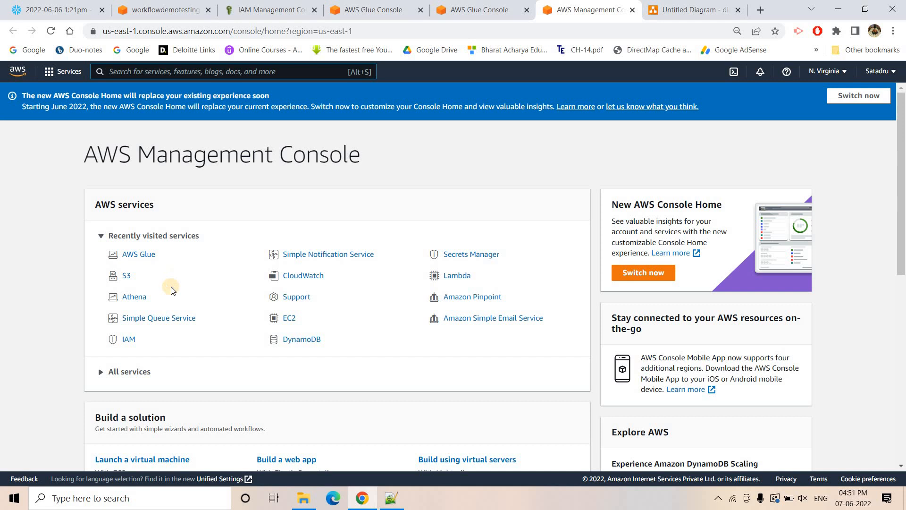
pyautogui.click(143, 299)
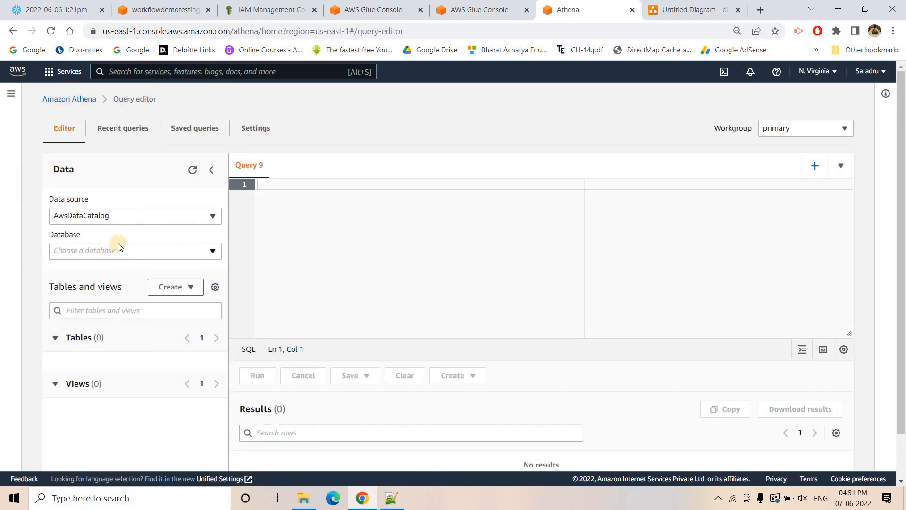
pyautogui.click(144, 253)
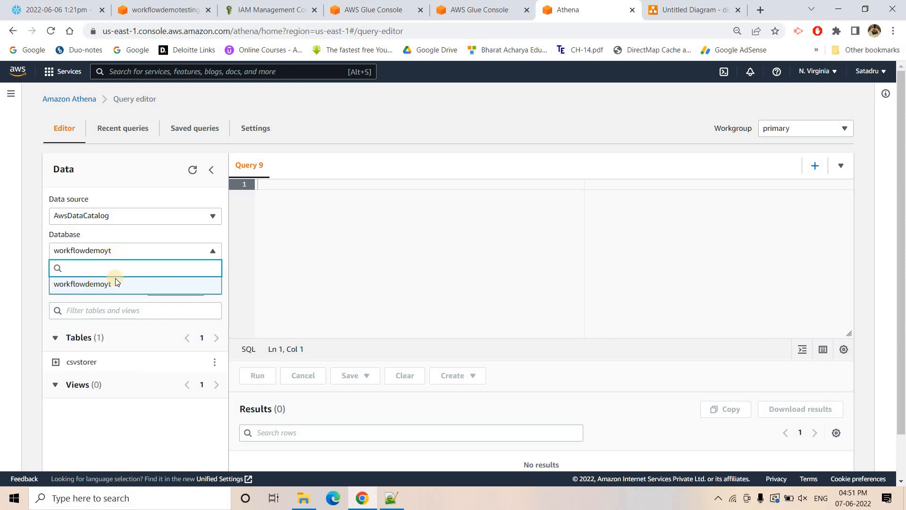
pyautogui.click(115, 282)
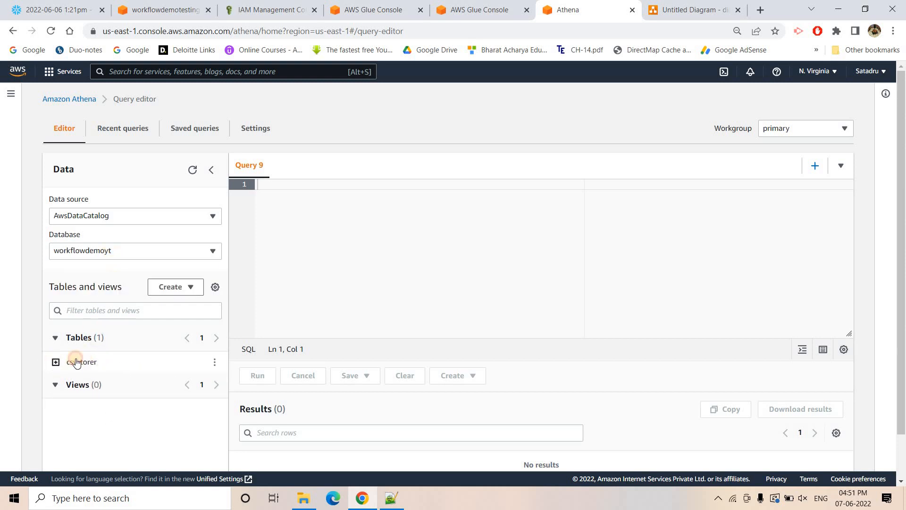
# - Expand the csvstorer table's columns and run a preview query on the table
pyautogui.click(99, 361)
pyautogui.scroll(-2, 122, 307)
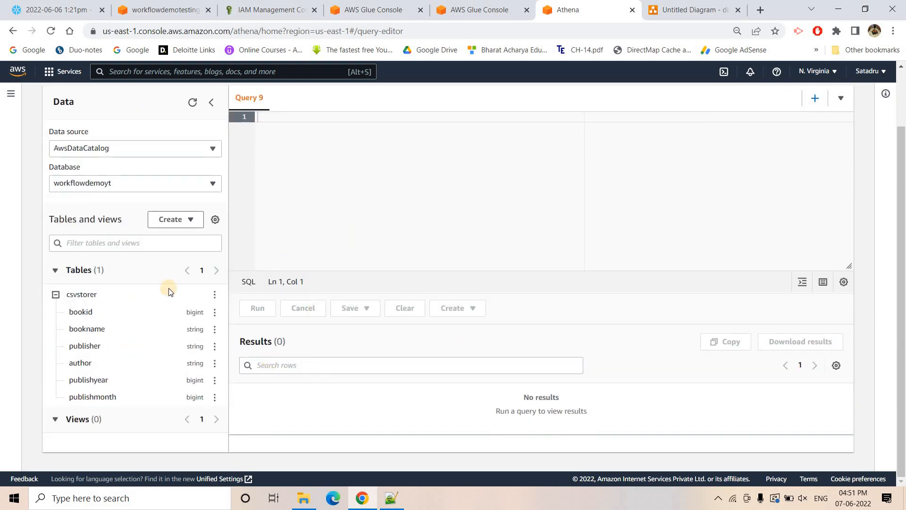
pyautogui.click(215, 295)
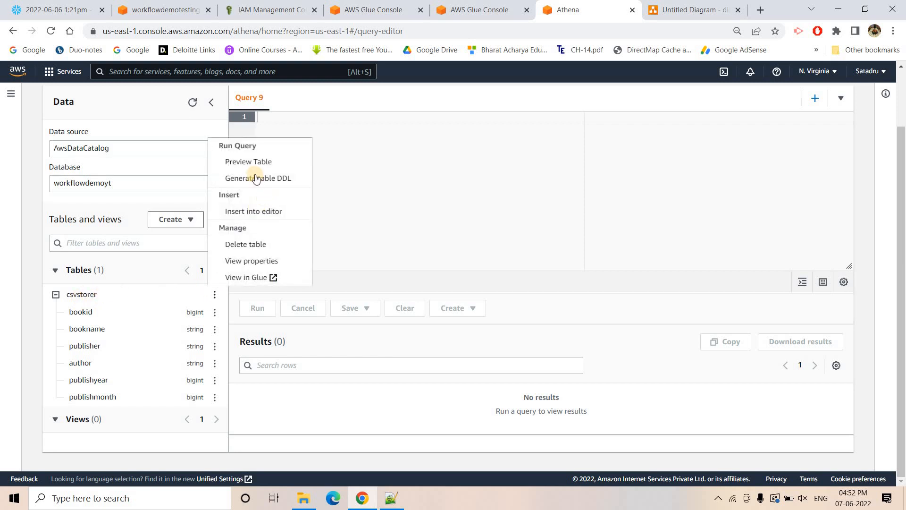
pyautogui.click(260, 168)
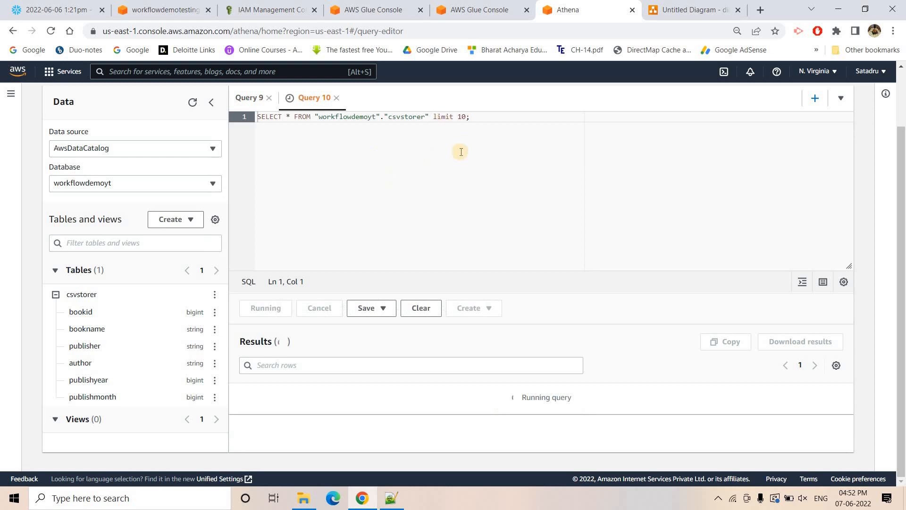
# - Compare the csvstorer preview rows in Athena with the books query results in Snowflake
pyautogui.scroll(-1, 689, 419)
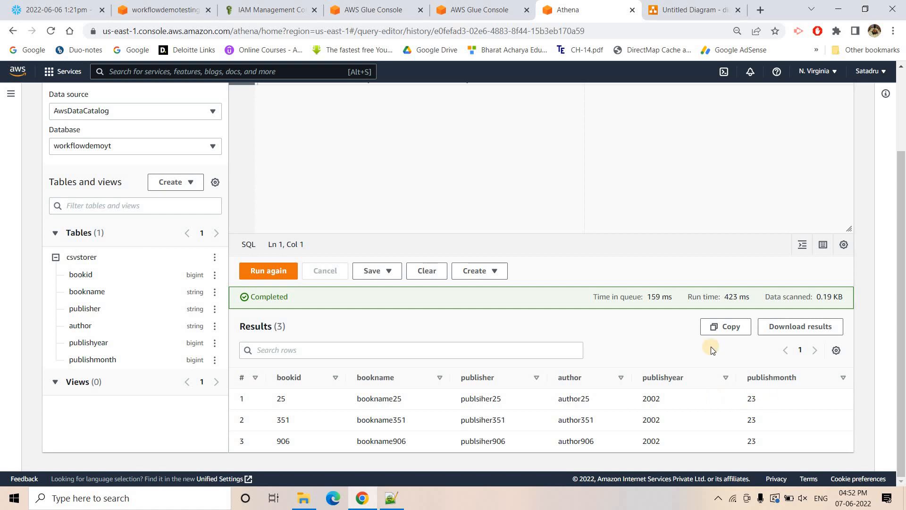
pyautogui.click(99, 5)
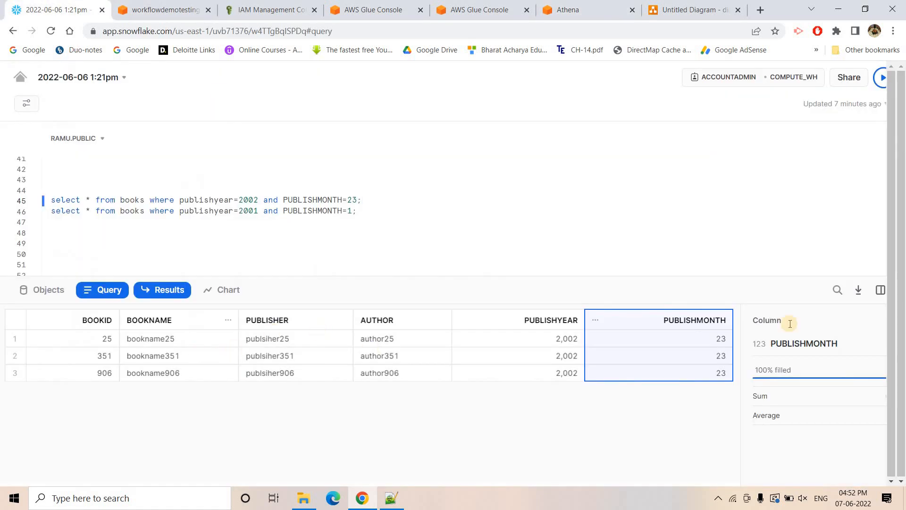
pyautogui.click(591, 4)
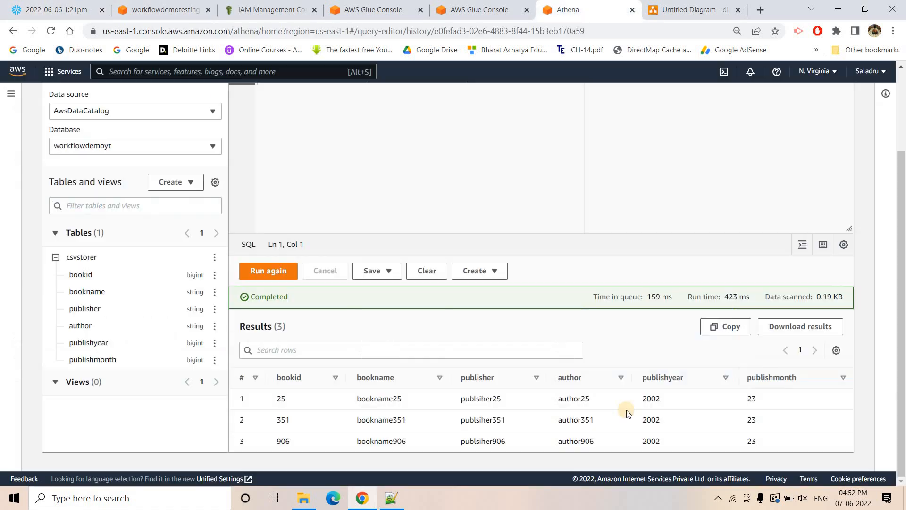
# - Return to the demoworkflowtesting run graph in AWS Glue, and expand it so that all nodes' statuses can be checked
pyautogui.click(470, 5)
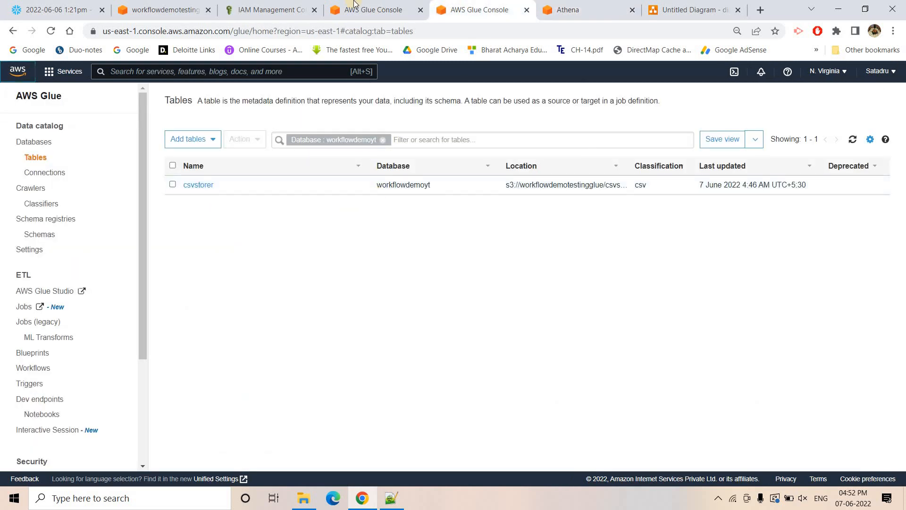
pyautogui.click(373, 6)
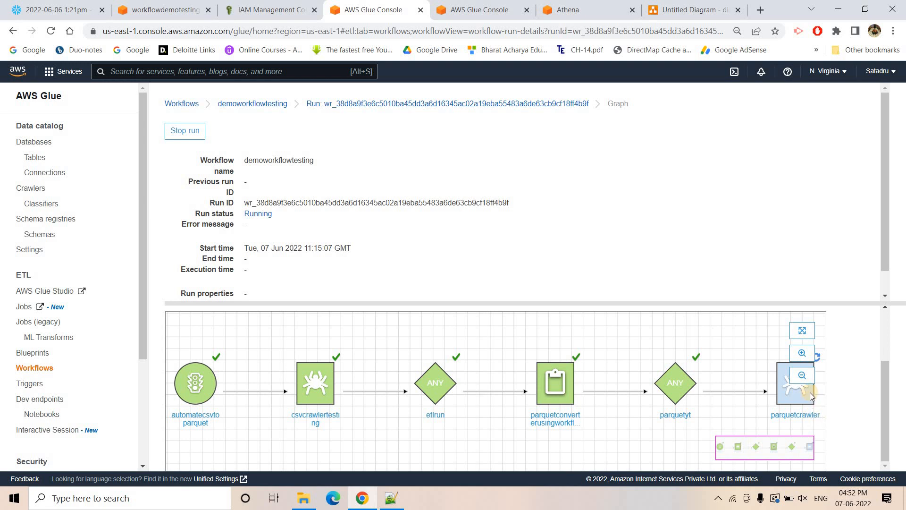
pyautogui.click(802, 333)
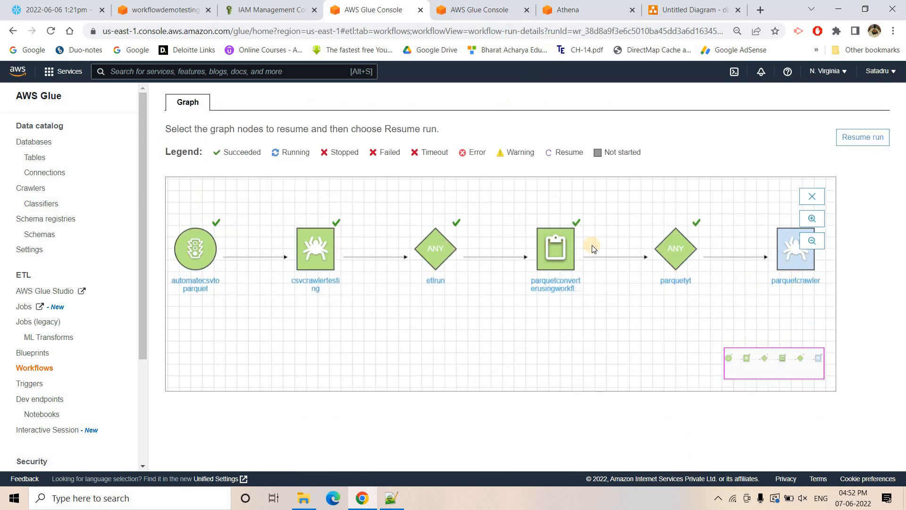
pyautogui.hotkey('ctrl', '-')
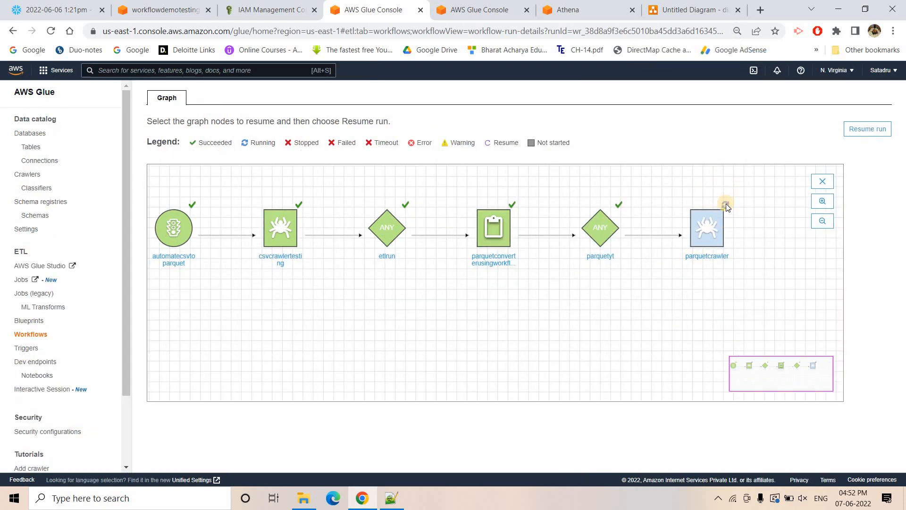
# - Check parquetcrawler's status in the crawlers list, refresh the workflowdemoyt tables, and recheck the crawler
pyautogui.click(498, 4)
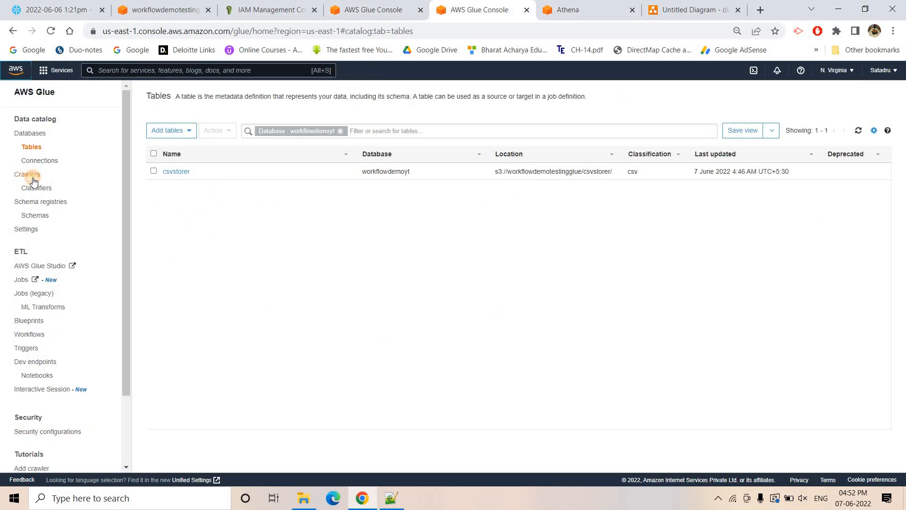
pyautogui.click(29, 176)
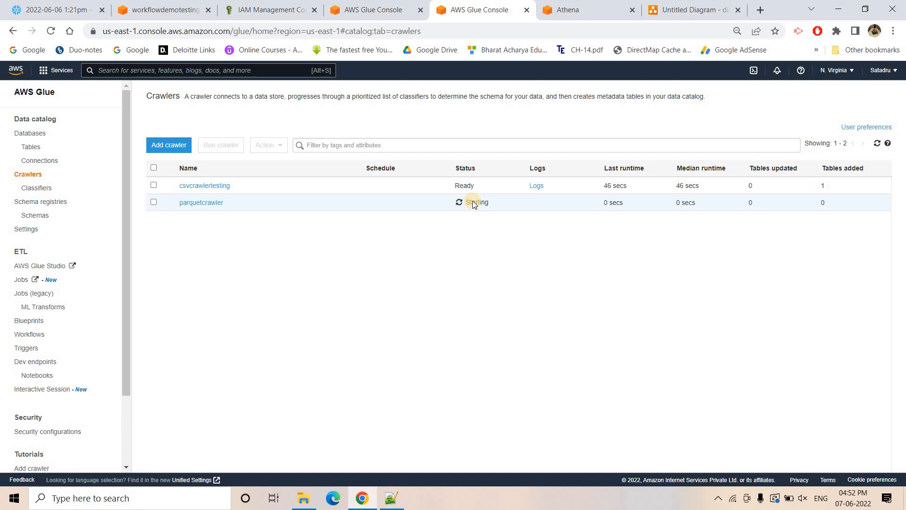
pyautogui.click(31, 147)
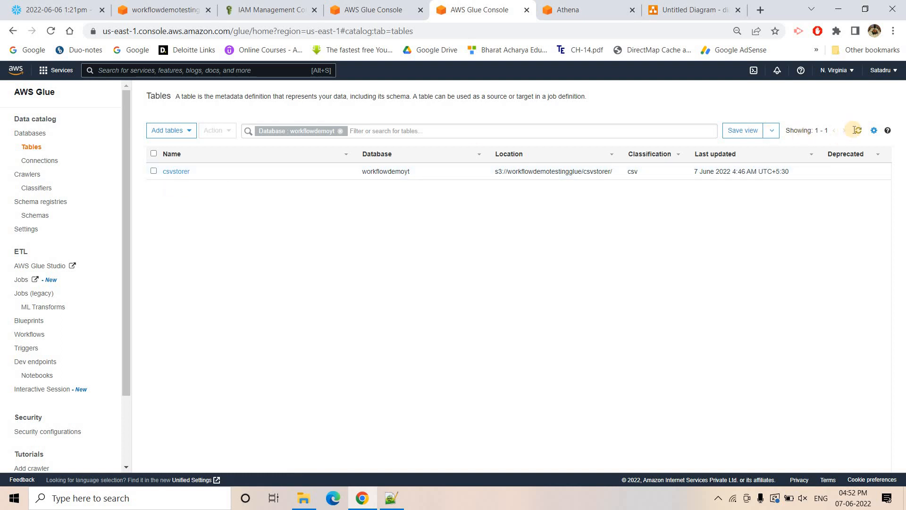
pyautogui.click(858, 131)
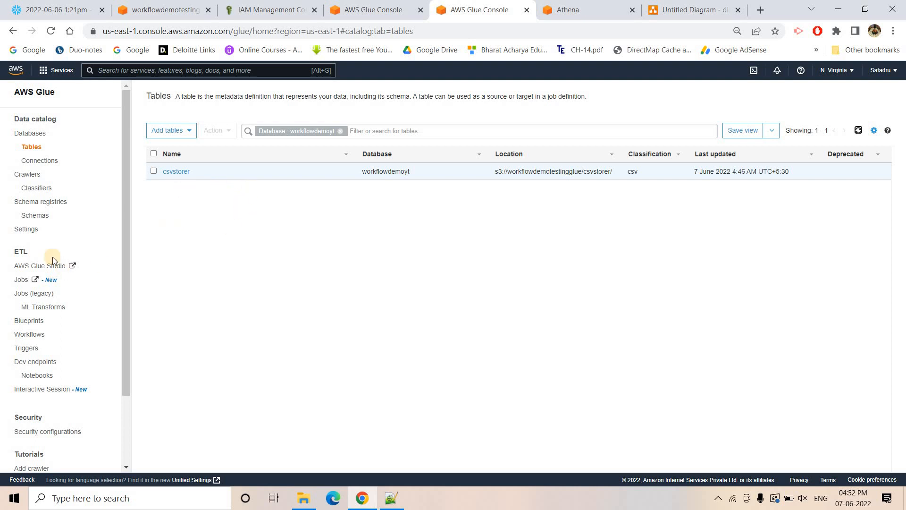
pyautogui.click(40, 173)
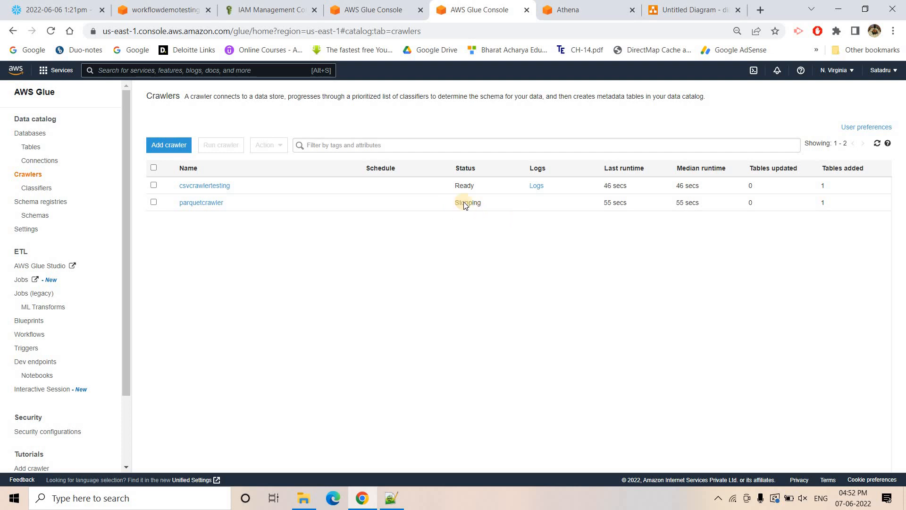
# - Open the parquetstorer table from the tables list and examine its classification, S3 location and schema
pyautogui.click(37, 152)
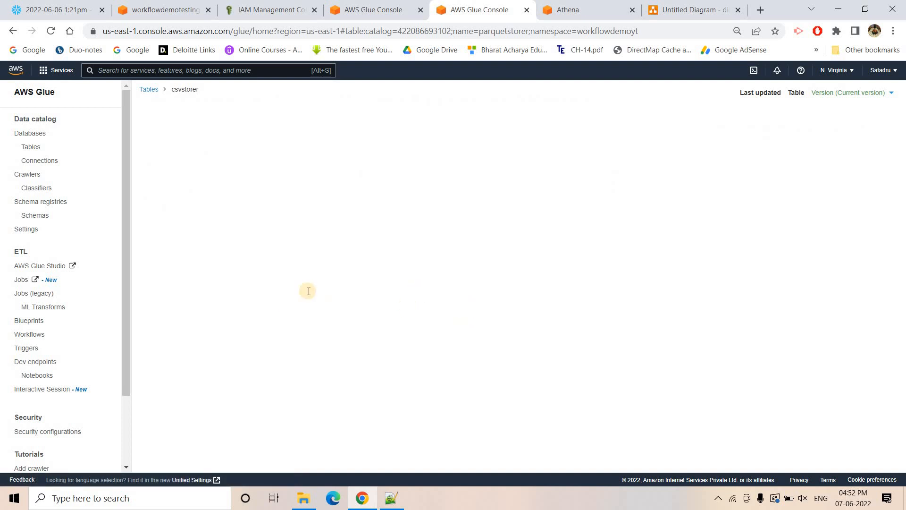
pyautogui.scroll(-1, 453, 406)
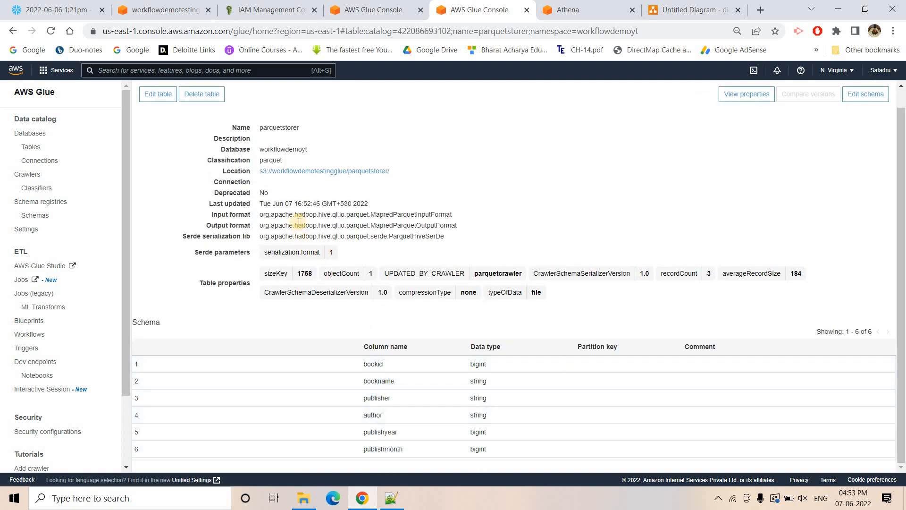
pyautogui.moveTo(254, 171); pyautogui.dragTo(427, 171)
pyautogui.click(427, 171)
# - Switch back to Athena and refresh the data panel to reload the workflowdemoyt tables
pyautogui.click(622, 4)
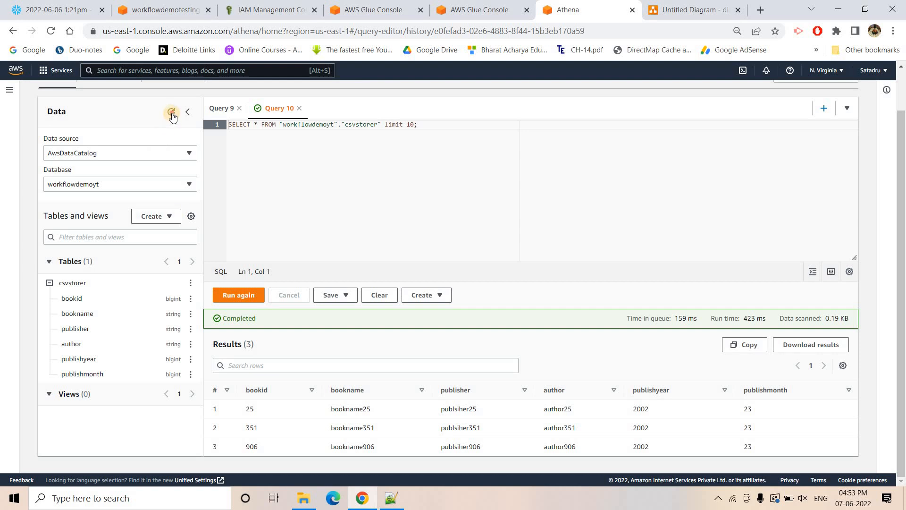
pyautogui.click(171, 113)
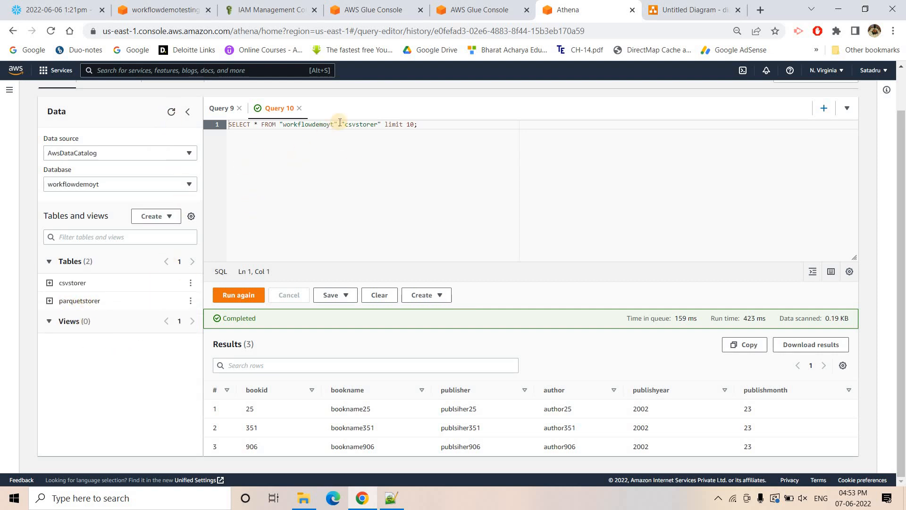
# - Clear the csvstorer query from the editor and preview the parquetstorer table's first 10 rows in Athena
pyautogui.doubleClick(365, 123)
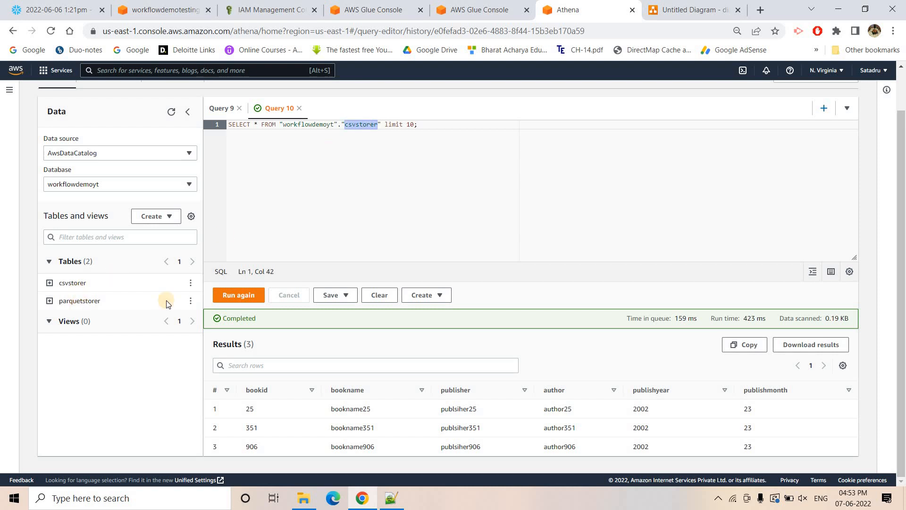
pyautogui.hotkey('ctrl', 'a')
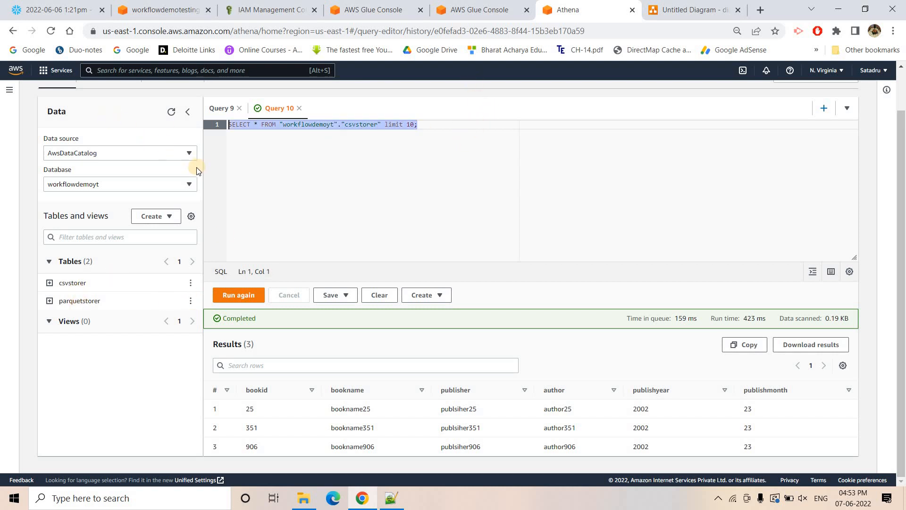
pyautogui.press('BackSpace')
pyautogui.click(191, 301)
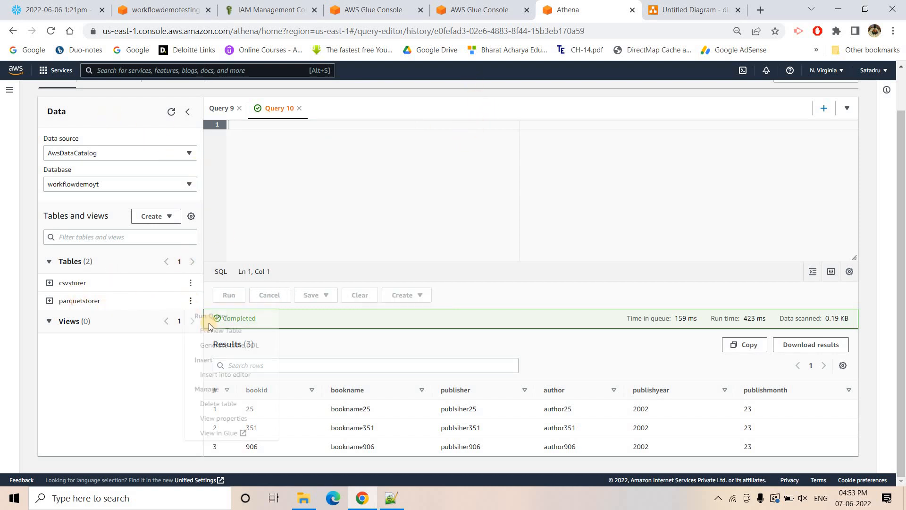
pyautogui.click(225, 336)
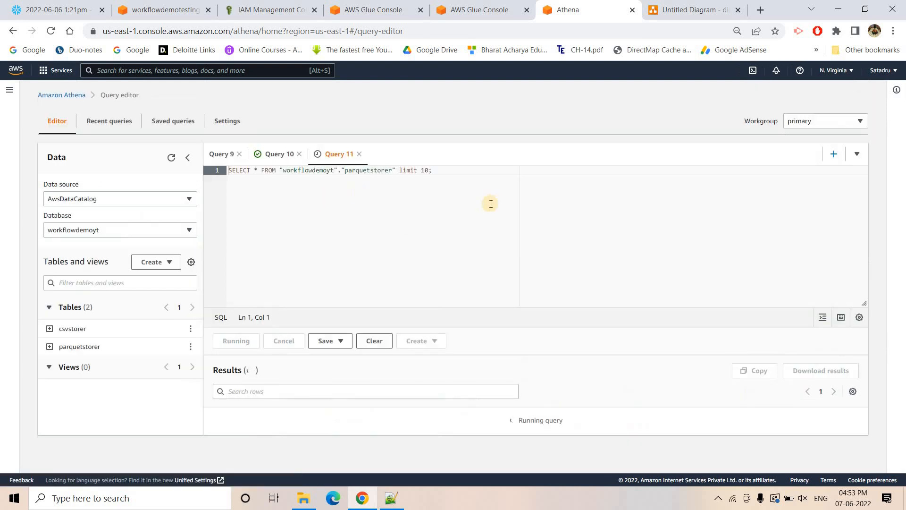
pyautogui.scroll(-1, 633, 438)
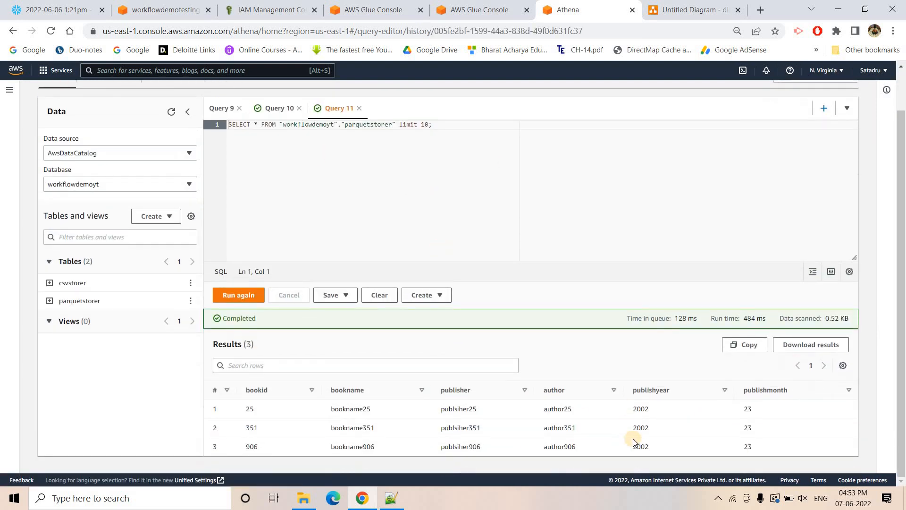
# - Return to AWS Glue, reload the demoworkflowtesting run graph, and check parquetcrawler's status in the crawlers list
pyautogui.click(454, 14)
pyautogui.click(378, 11)
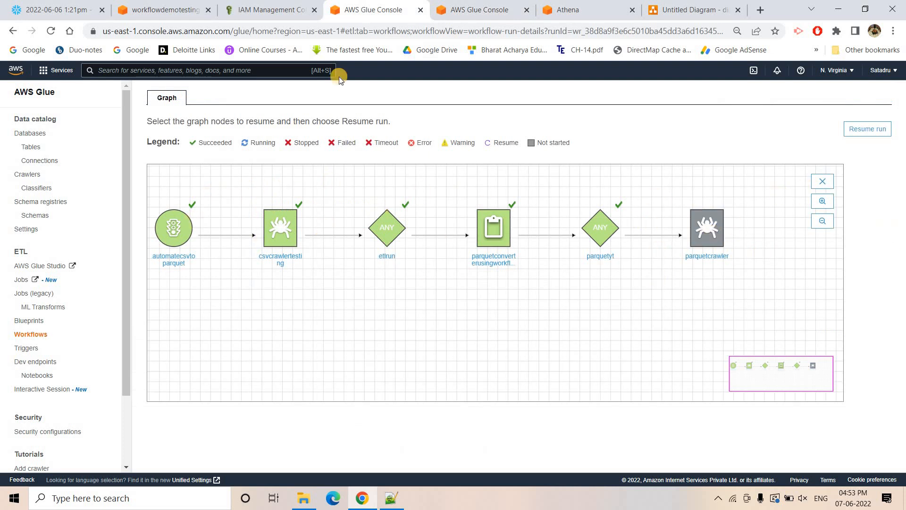
pyautogui.click(54, 32)
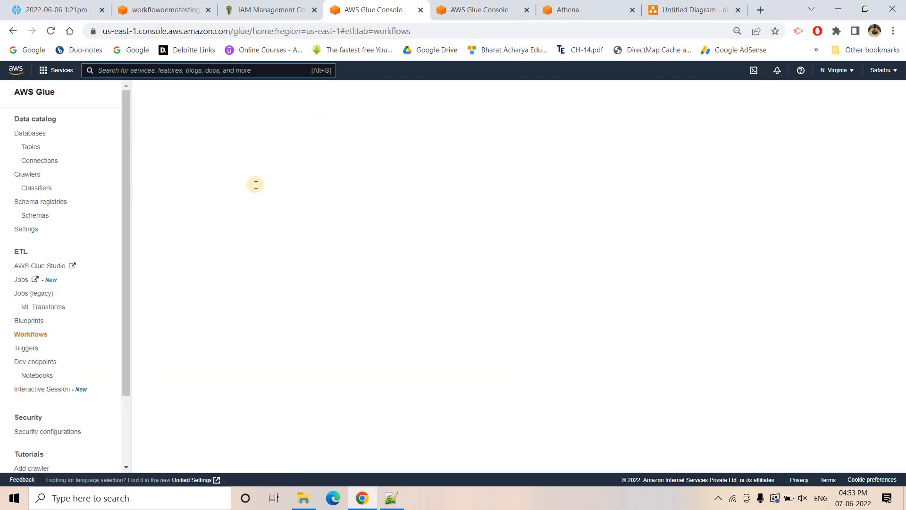
pyautogui.scroll(-2, 777, 419)
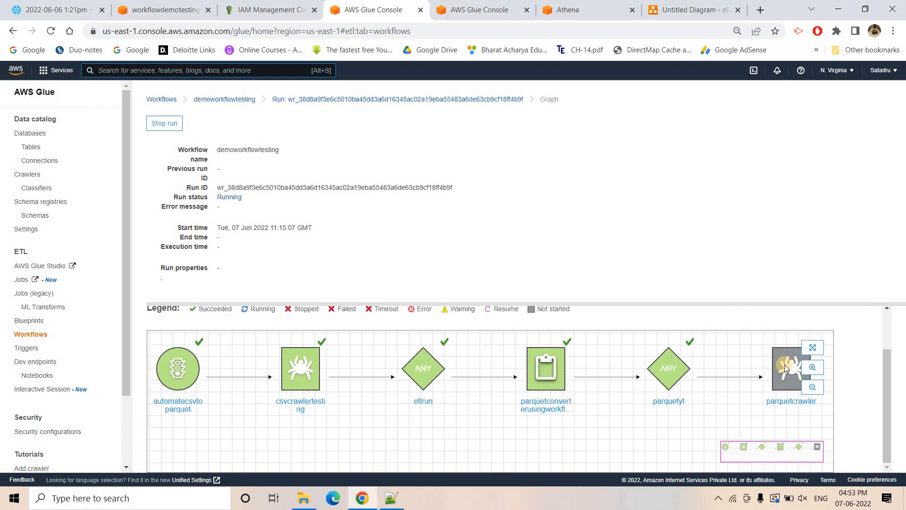
pyautogui.click(479, 9)
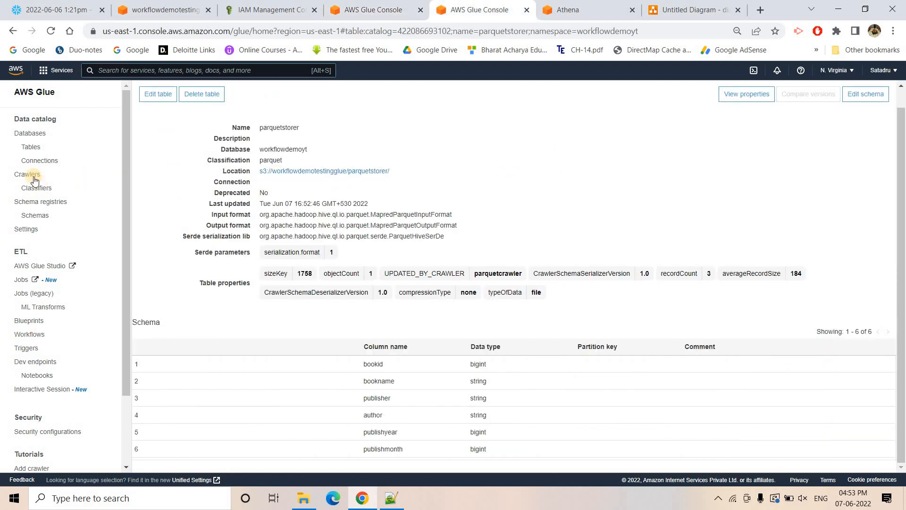
pyautogui.click(27, 174)
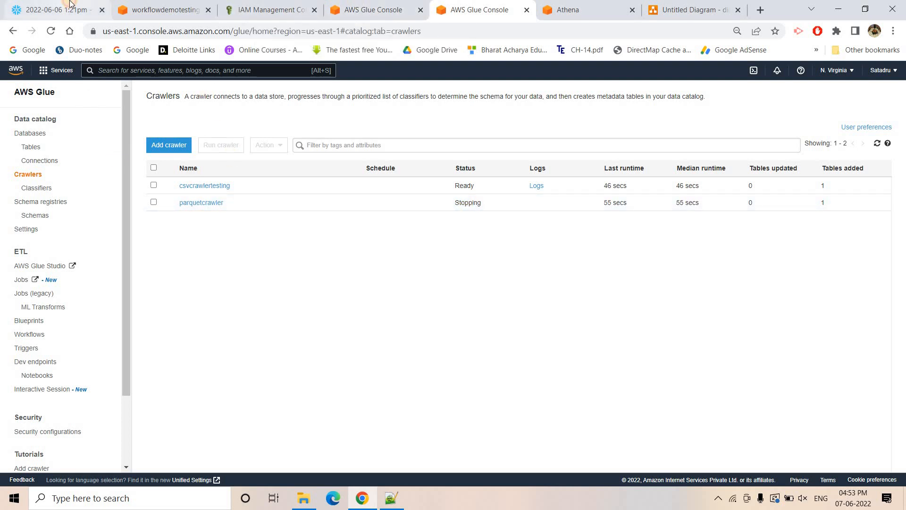
# - Switch to the Snowflake worksheet and examine the books query filtering on publishyear=2001 and PUBLISHMONTH=1
pyautogui.click(57, 9)
pyautogui.moveTo(384, 214); pyautogui.dragTo(41, 216)
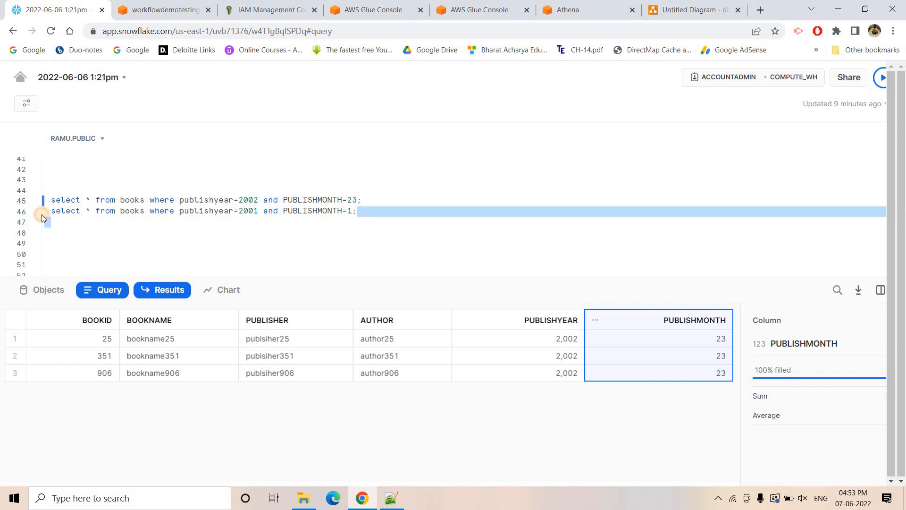
pyautogui.click(225, 231)
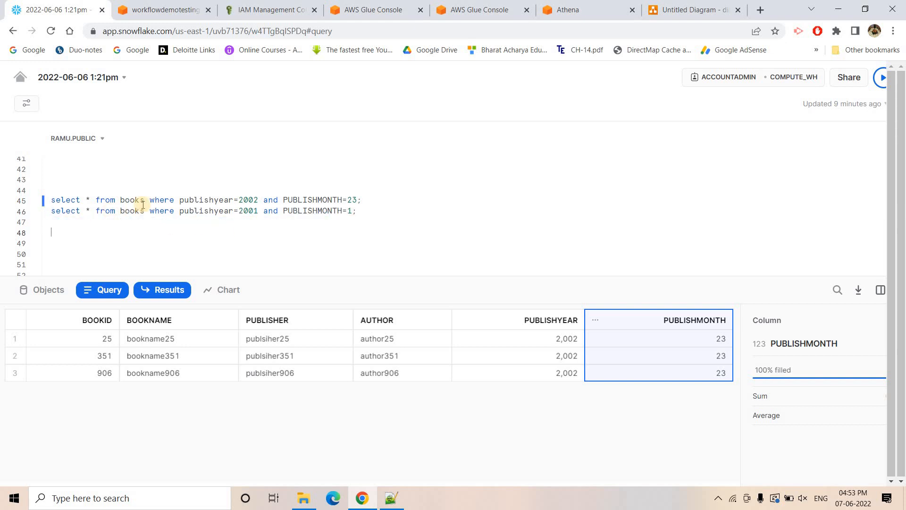
pyautogui.doubleClick(220, 209)
pyautogui.doubleClick(248, 209)
pyautogui.click(354, 211)
pyautogui.click(40, 215)
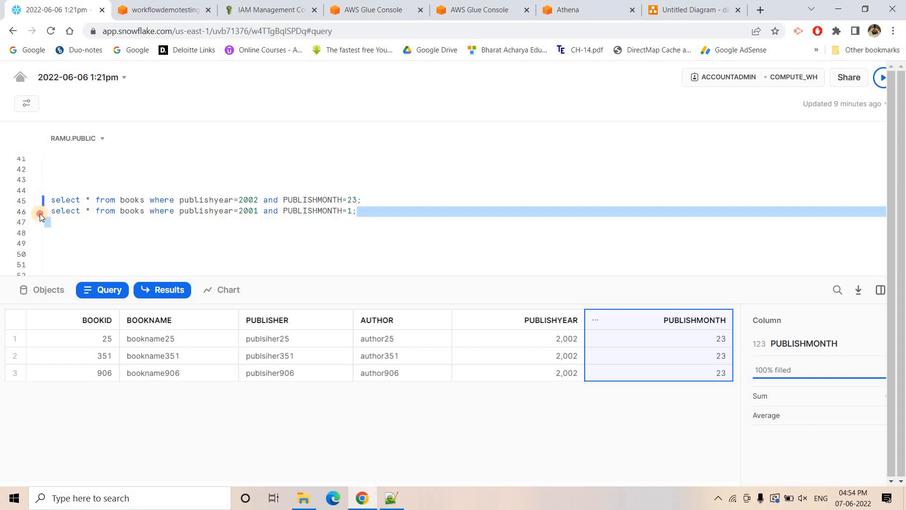
pyautogui.moveTo(40, 216); pyautogui.dragTo(352, 213)
pyautogui.click(367, 213)
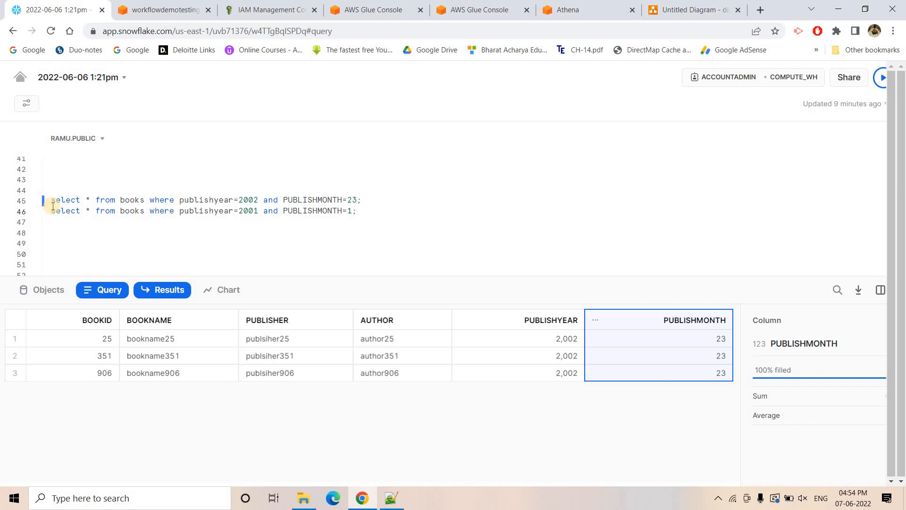
pyautogui.moveTo(53, 206); pyautogui.dragTo(389, 218)
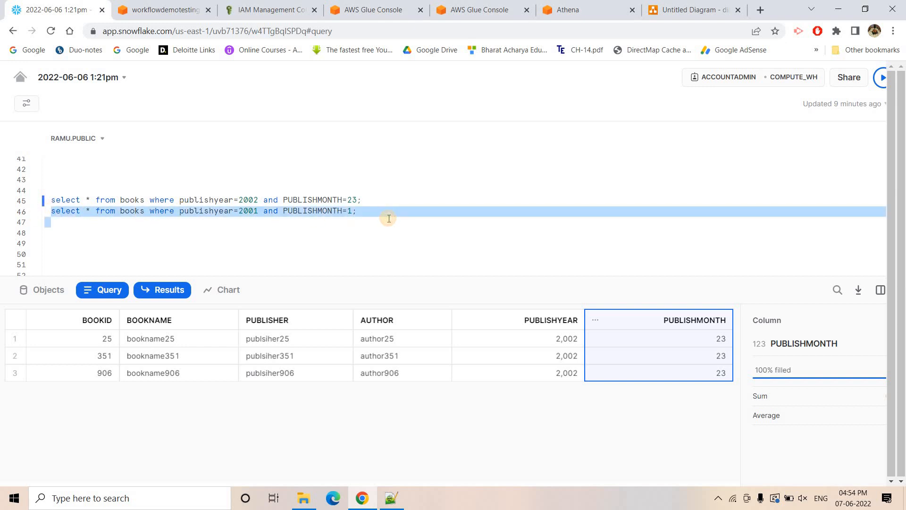
pyautogui.click(389, 218)
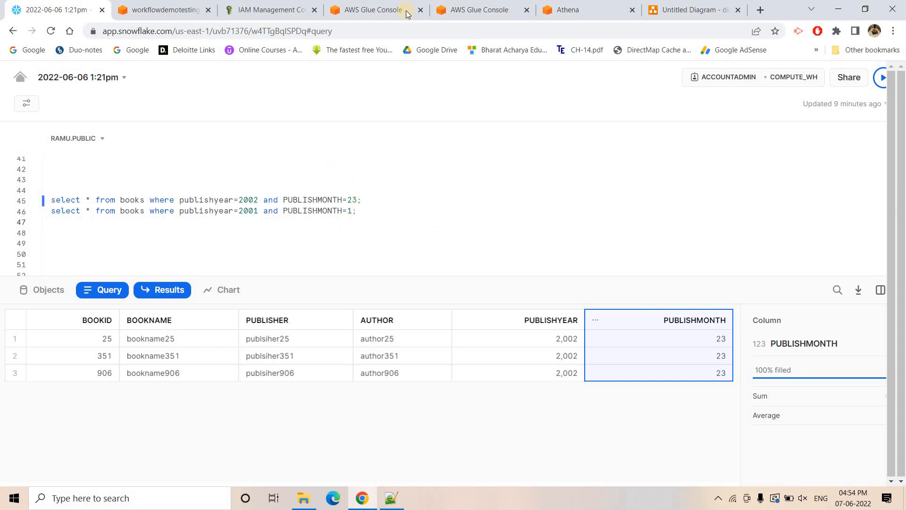
# - Switch to the S3 console and download the snappy.parquet file from the parquetstorer folder
pyautogui.click(392, 8)
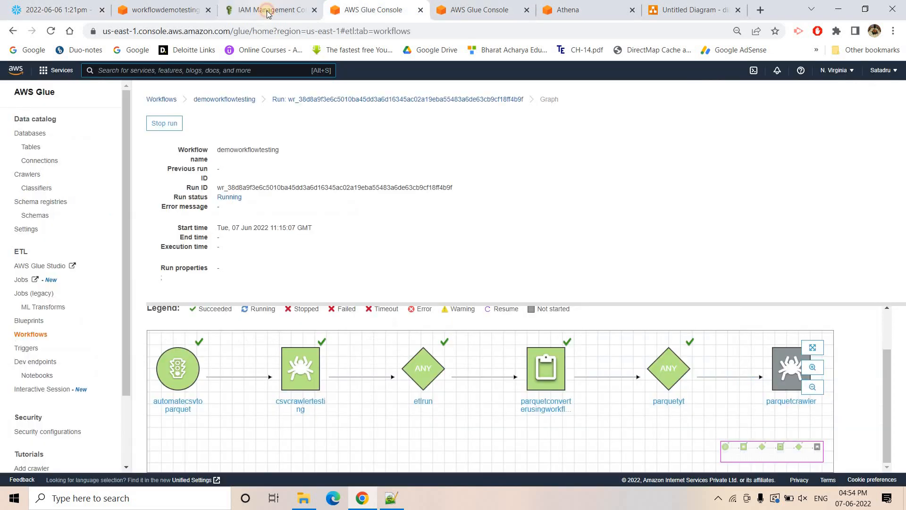
pyautogui.click(267, 10)
pyautogui.click(163, 10)
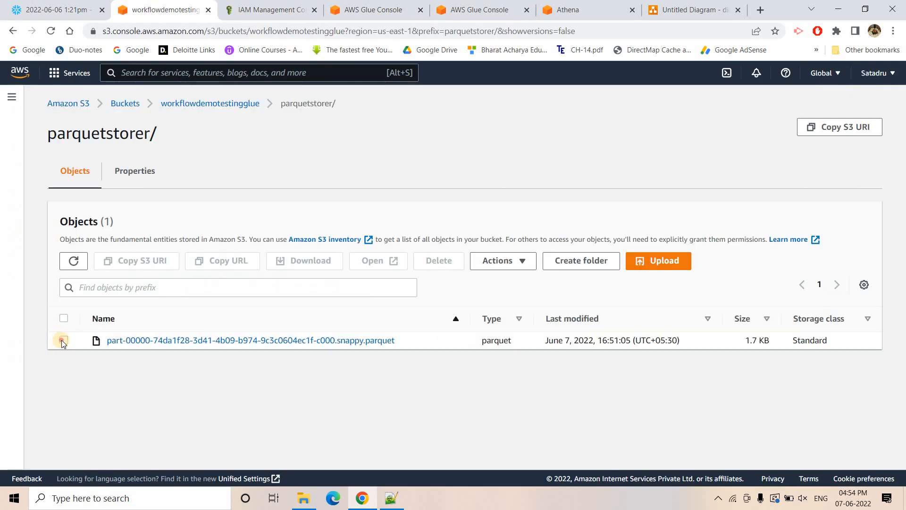
pyautogui.click(64, 340)
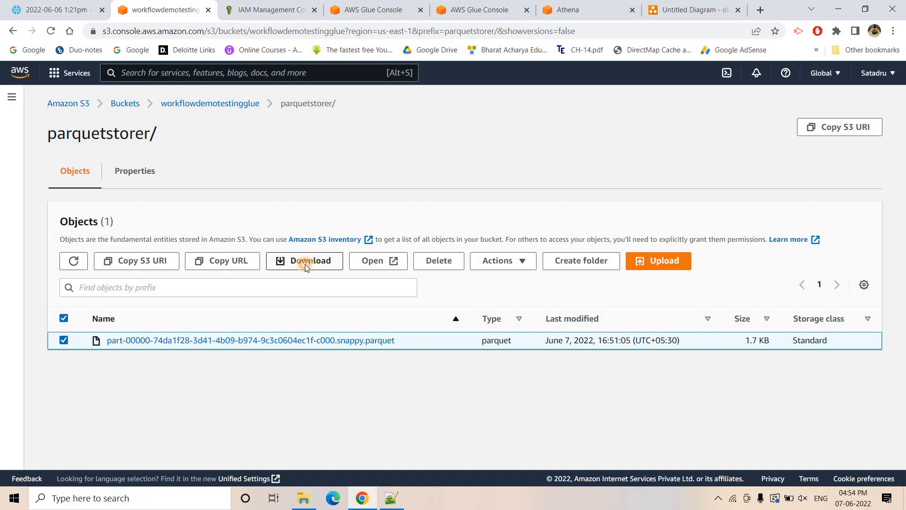
pyautogui.click(305, 262)
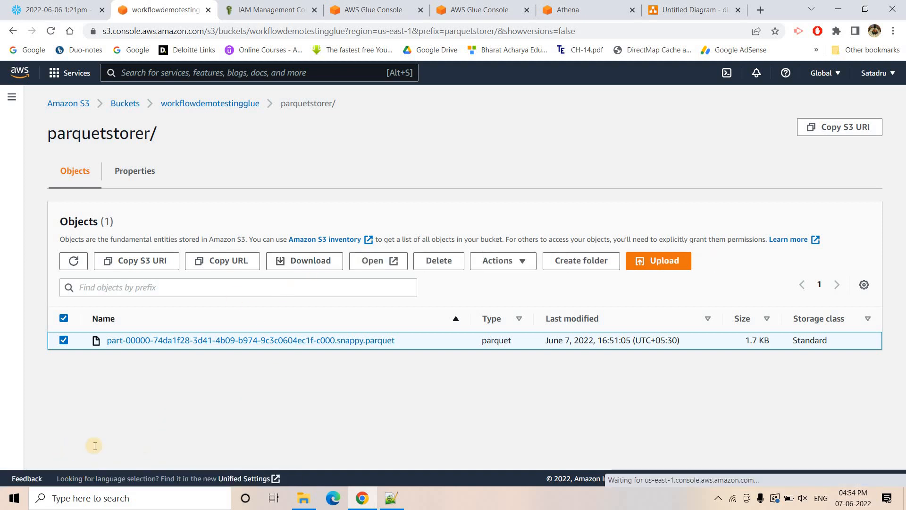
# - Load the downloaded part-00000-74da1f28 Parquet file into parquet-viewer-online.com as a table and examine its publishyear values
pyautogui.click(760, 9)
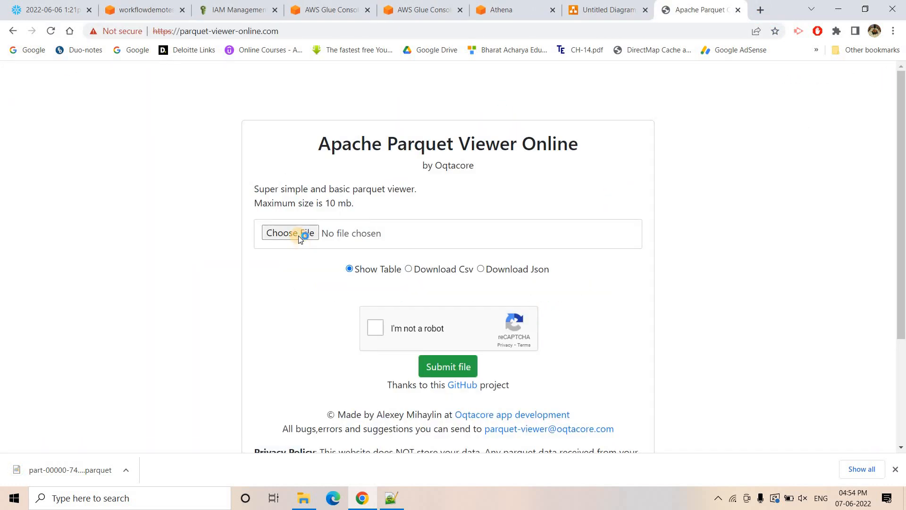
pyautogui.click(298, 236)
pyautogui.click(448, 147)
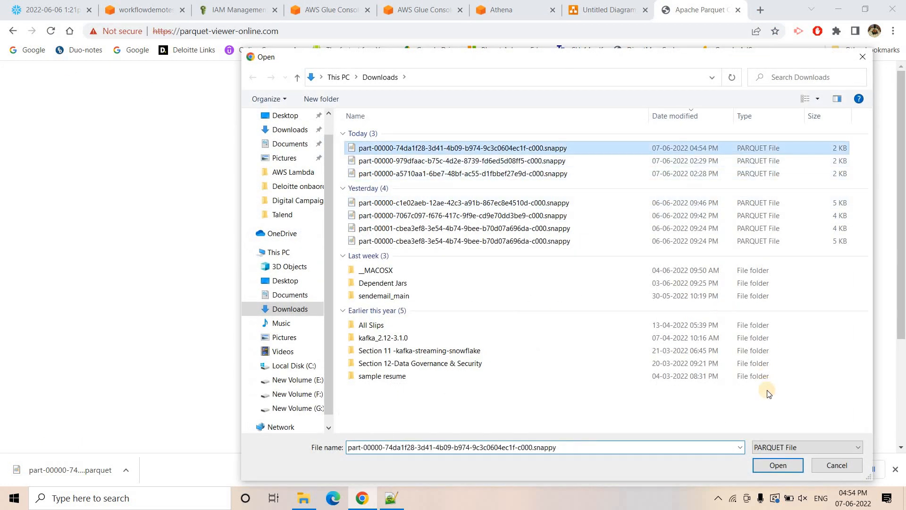
pyautogui.click(779, 464)
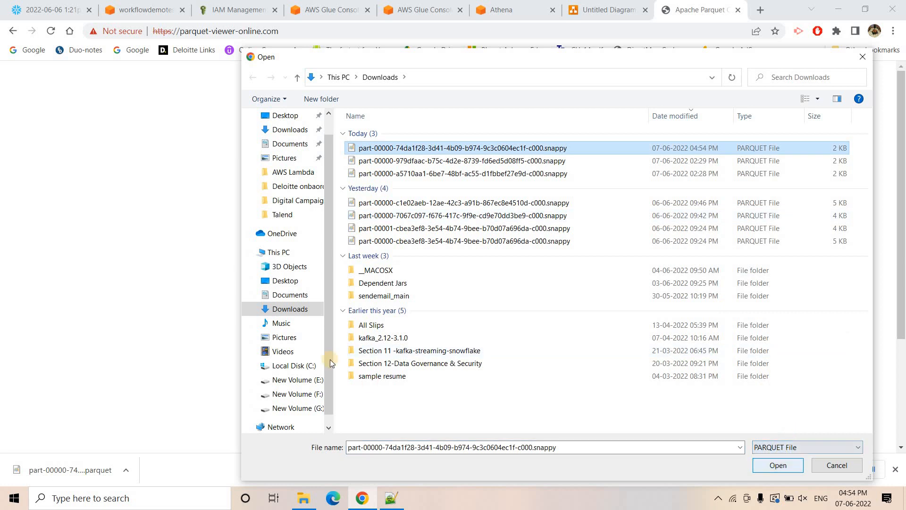
pyautogui.click(432, 367)
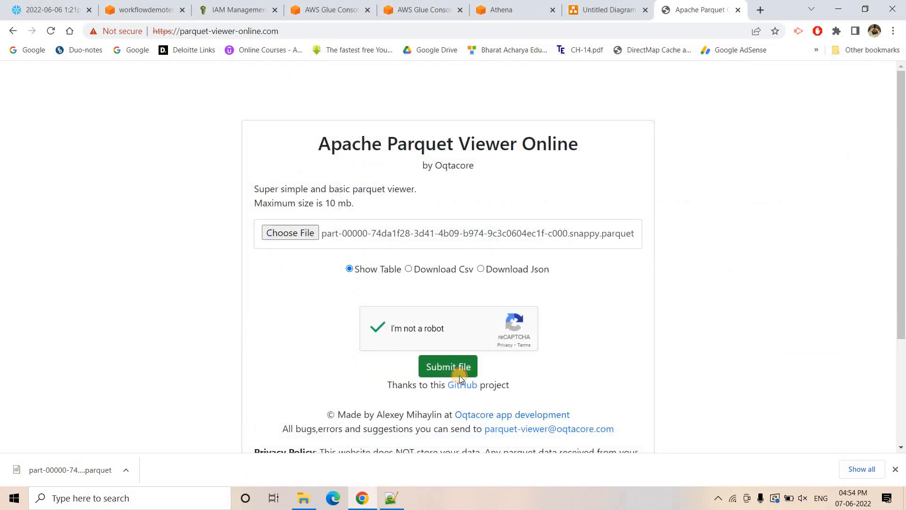
pyautogui.scroll(-8, 462, 274)
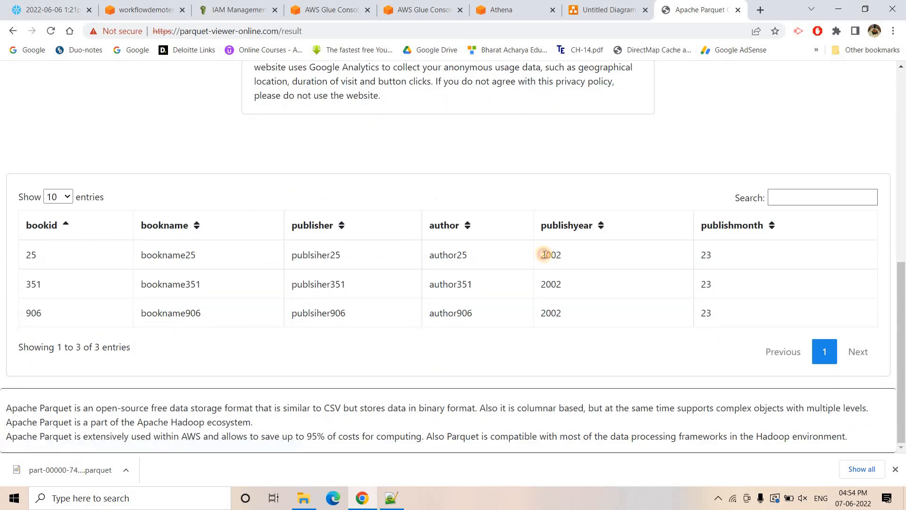
pyautogui.doubleClick(540, 254)
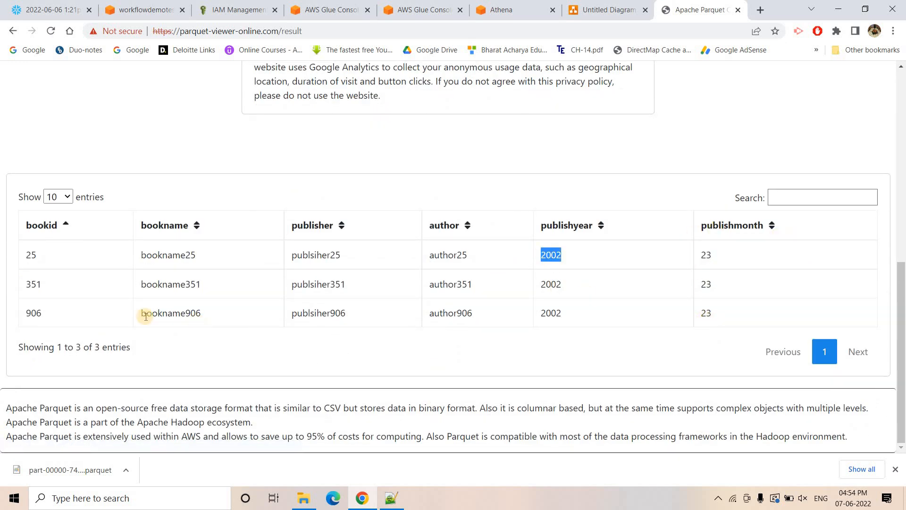
# - Return to Snowflake, run the books query for publishyear=2001 and PUBLISHMONTH=1, and download its results as CSV
pyautogui.click(151, 10)
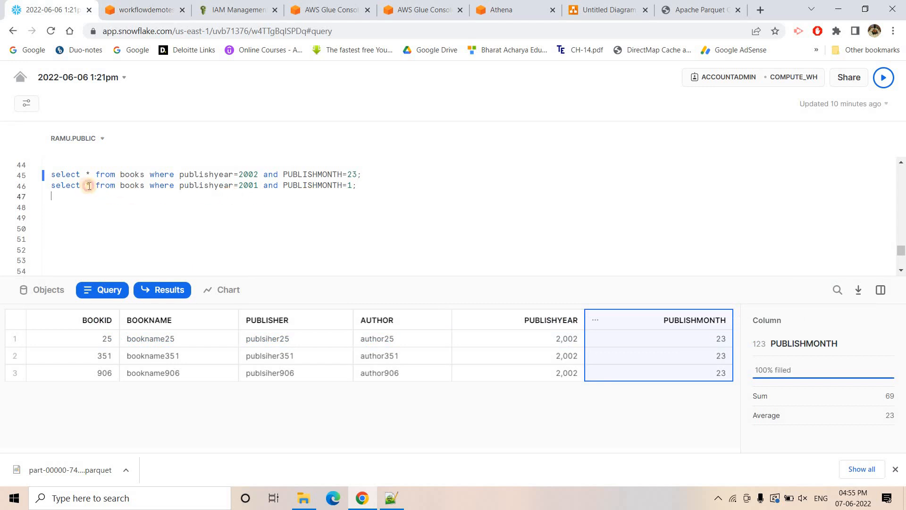
pyautogui.keyDown('shift'); pyautogui.click(88, 186); pyautogui.keyUp('shift')
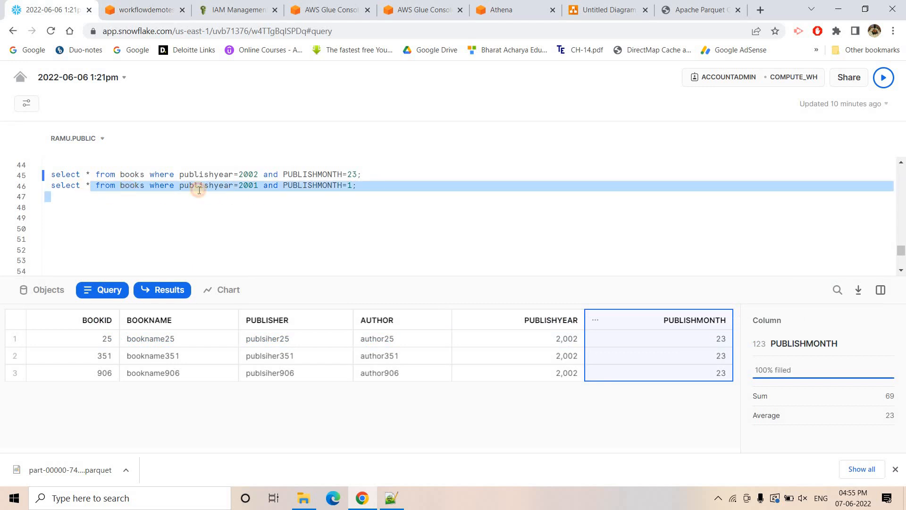
pyautogui.click(265, 186)
pyautogui.click(883, 77)
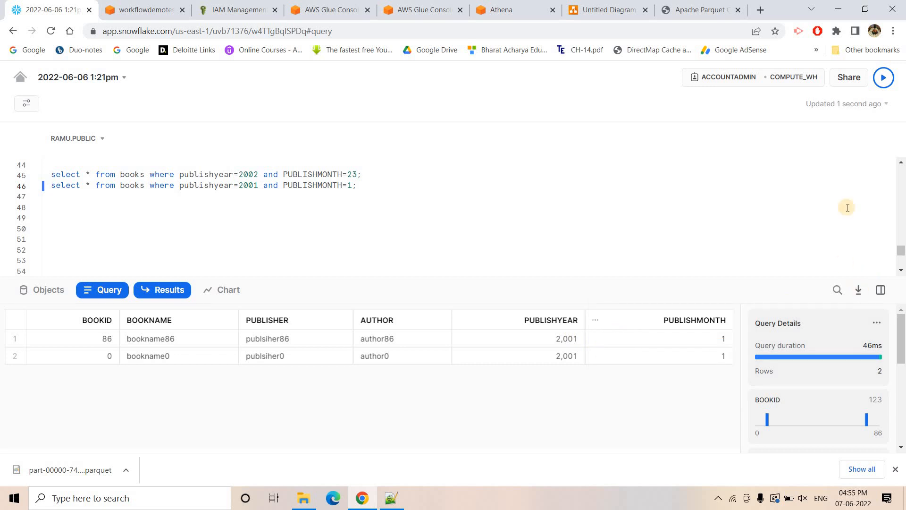
pyautogui.click(859, 289)
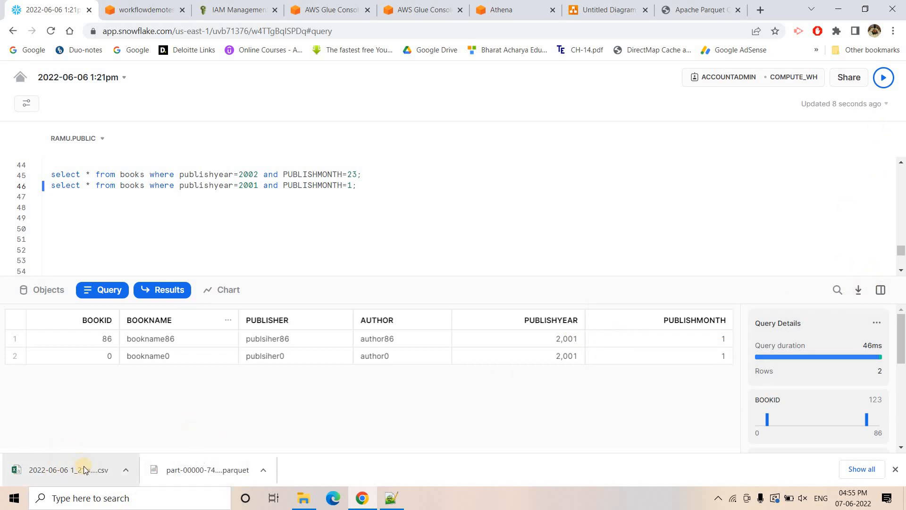
# - Switch to the S3 console and open the csvstorer folder of the workflowdemotestingglue bucket
pyautogui.click(120, 4)
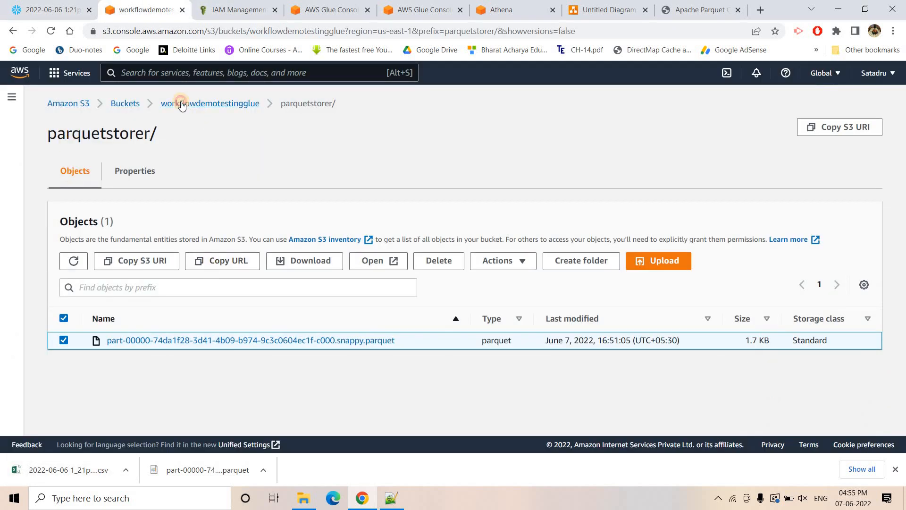
pyautogui.click(181, 104)
pyautogui.click(127, 348)
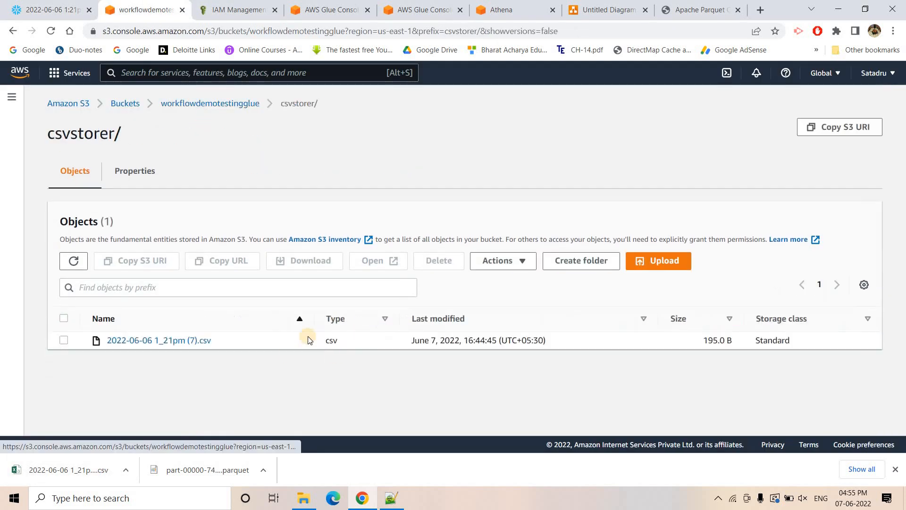
# - Switch to the AWS Glue console, examine the run details and graph of demoworkflowtesting's existing run, and check the crawlers' statuses
pyautogui.click(338, 9)
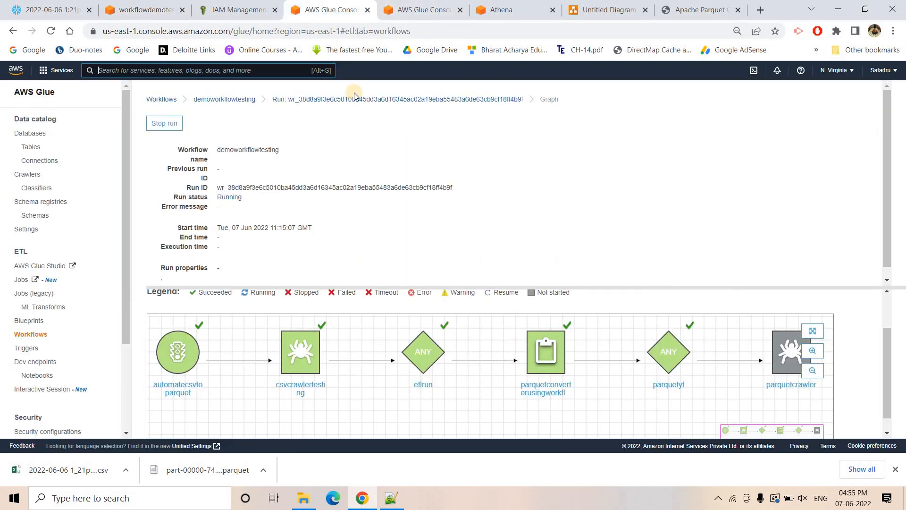
pyautogui.click(51, 31)
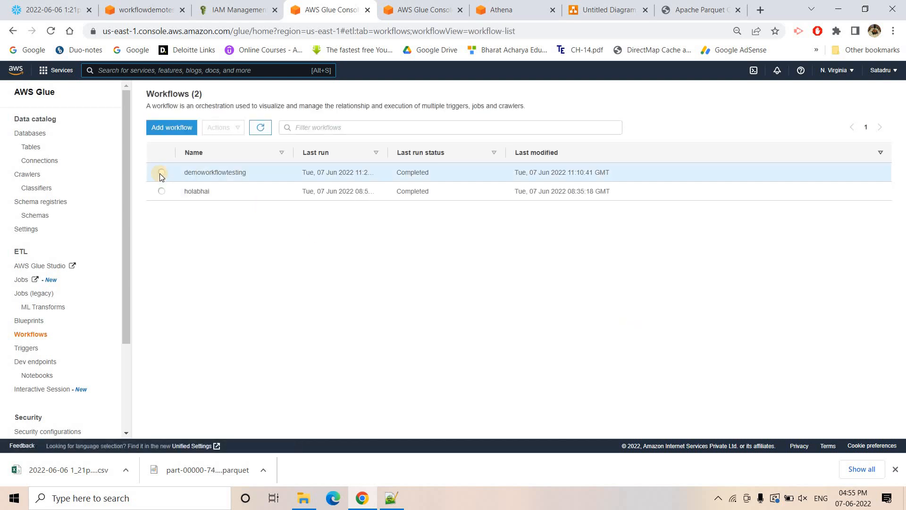
pyautogui.click(161, 173)
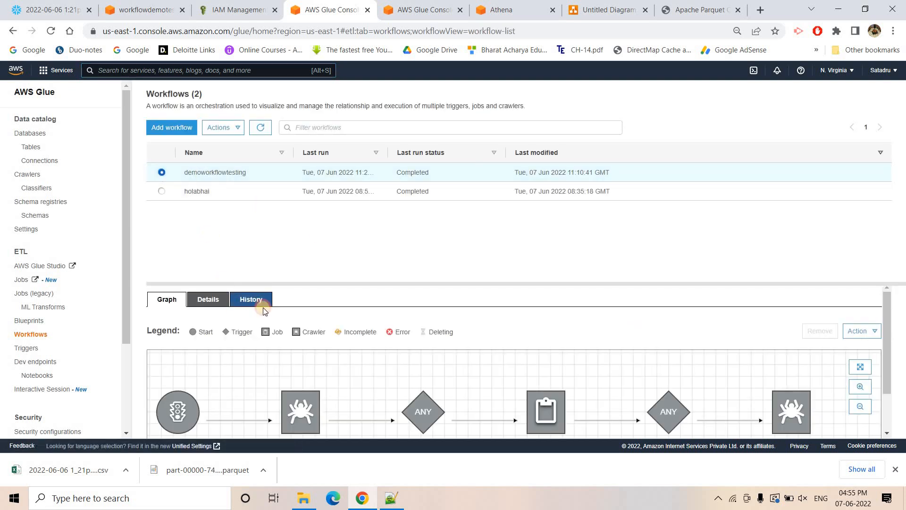
pyautogui.click(161, 375)
pyautogui.click(186, 330)
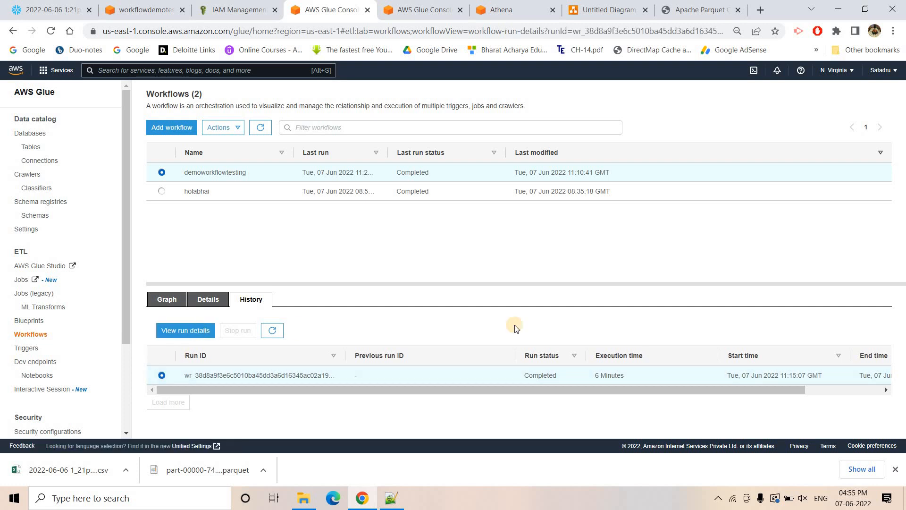
pyautogui.scroll(-2, 699, 354)
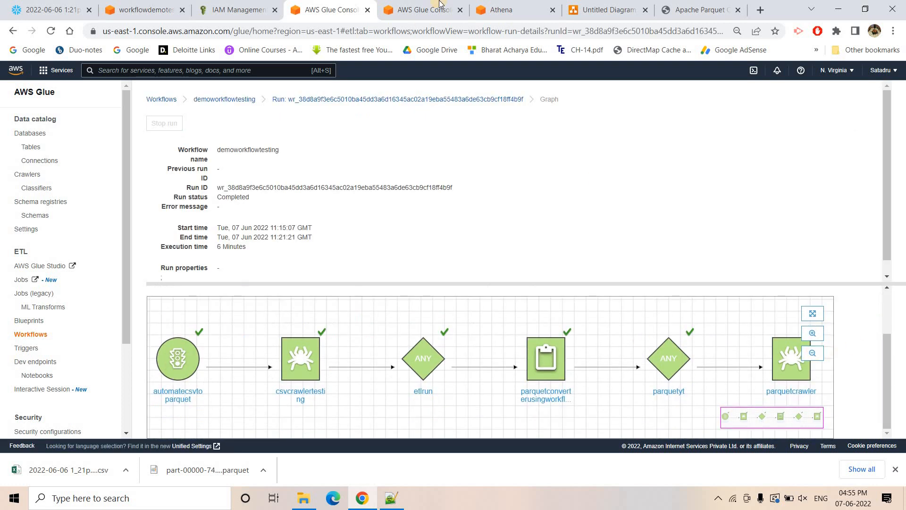
pyautogui.click(424, 9)
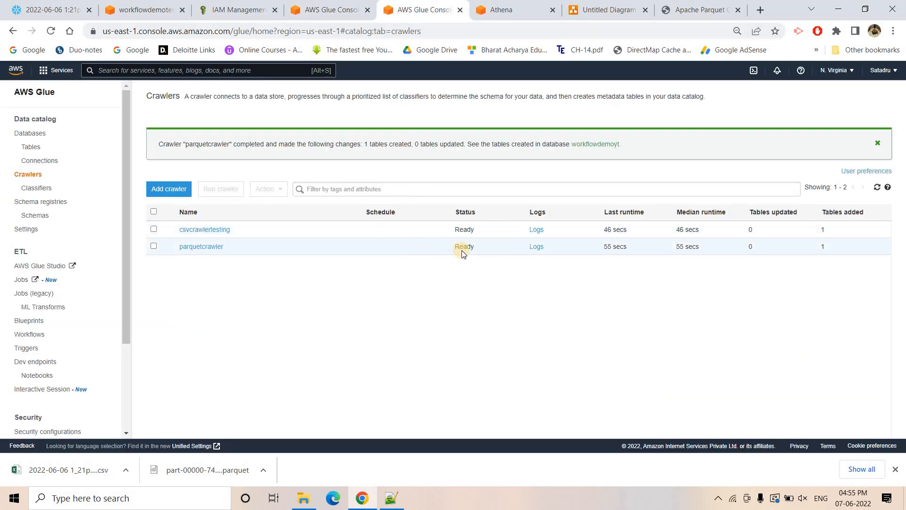
# - Upload 2022-06-06 1_21pm (8).csv from Downloads to the csvstorer folder in the S3 console and return to the folder's object list
pyautogui.click(144, 4)
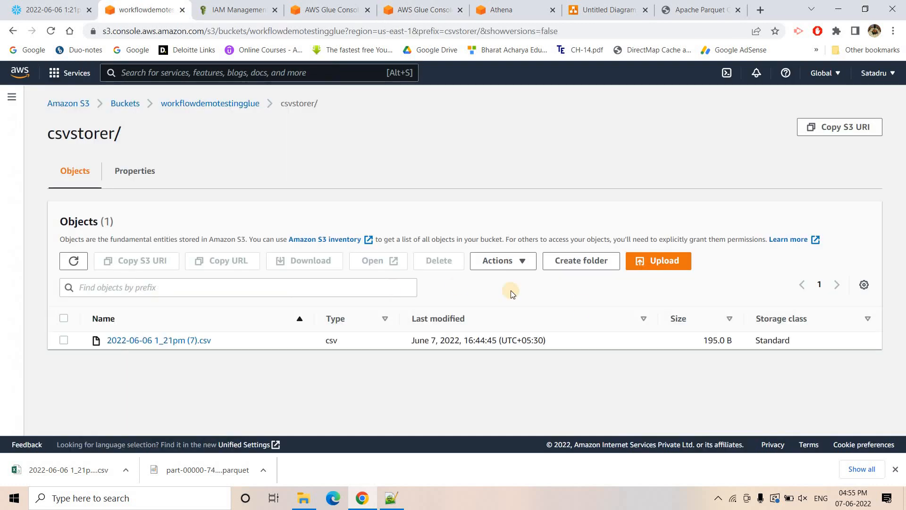
pyautogui.click(669, 262)
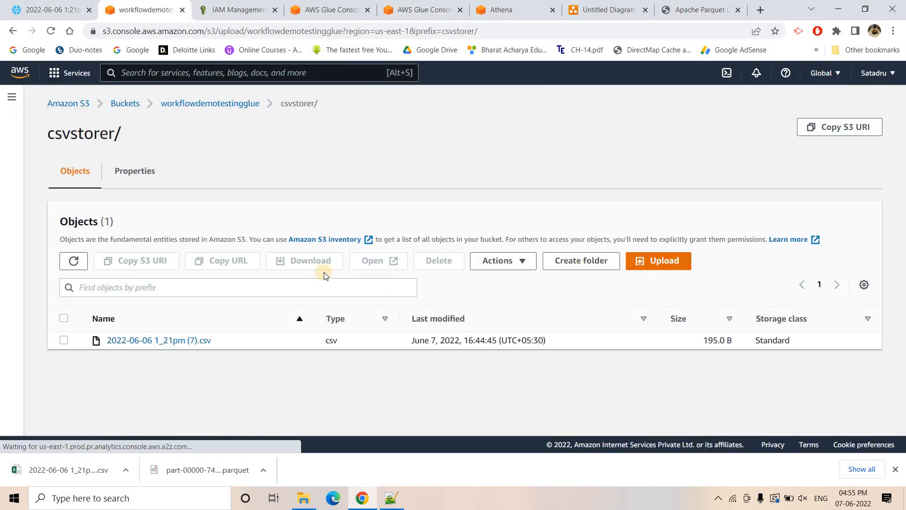
pyautogui.click(393, 255)
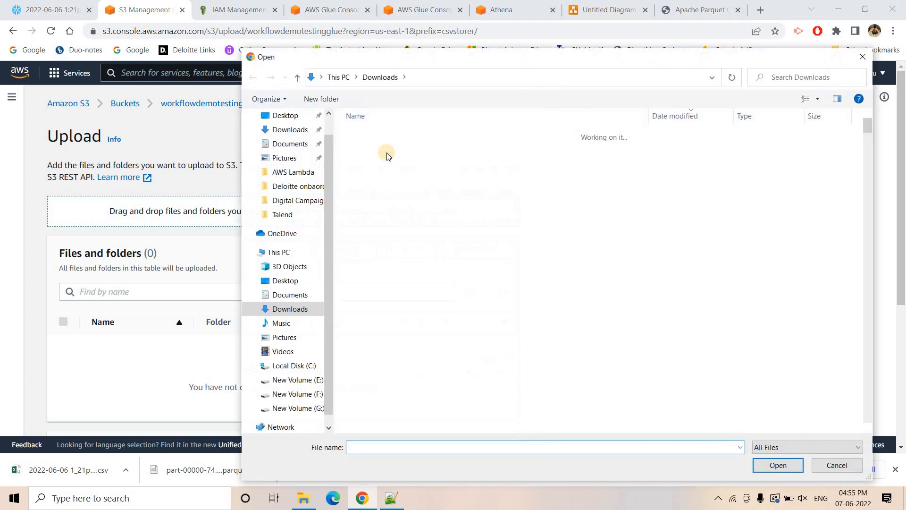
pyautogui.click(385, 148)
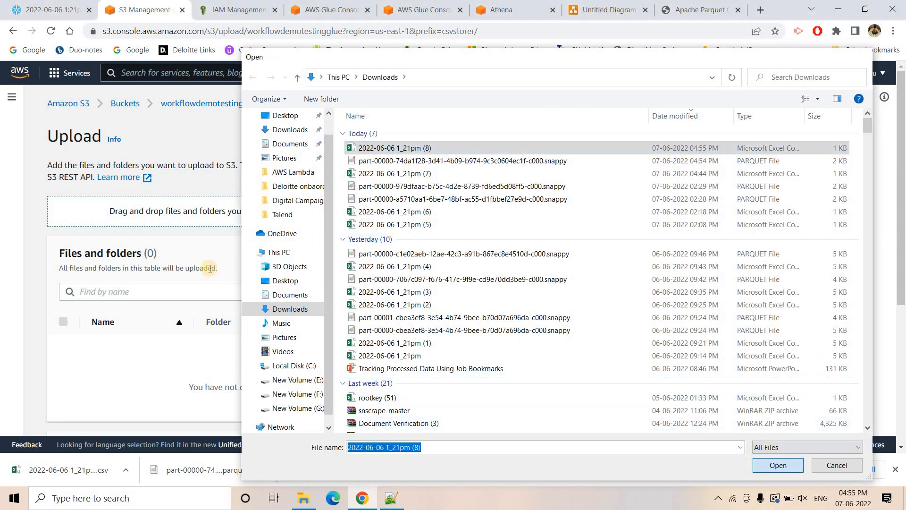
pyautogui.click(778, 465)
pyautogui.scroll(-4, 232, 291)
pyautogui.click(496, 414)
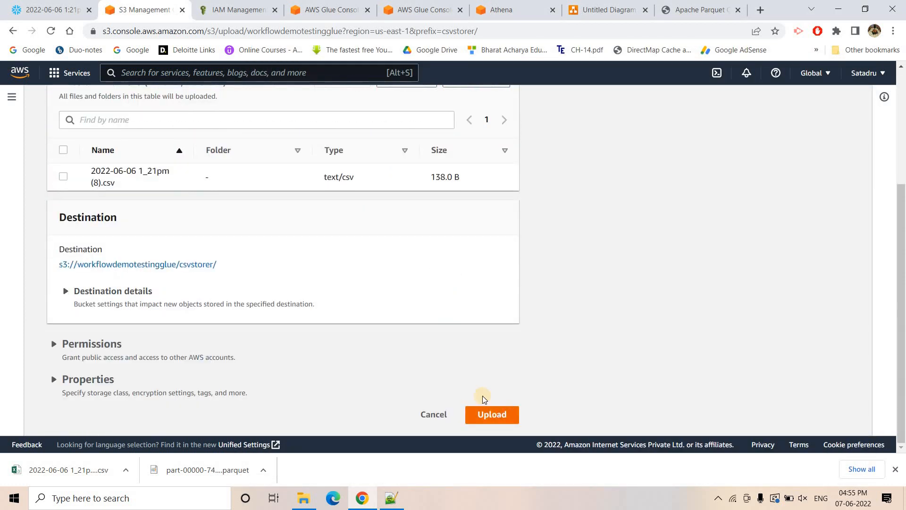
pyautogui.click(133, 319)
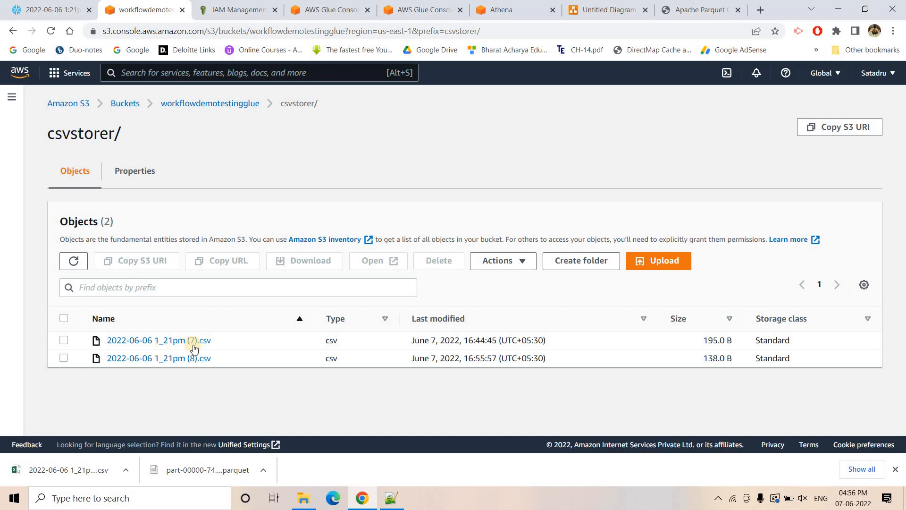
# - Start another run of the demoworkflowtesting workflow in AWS Glue and check the crawler list
pyautogui.click(333, 5)
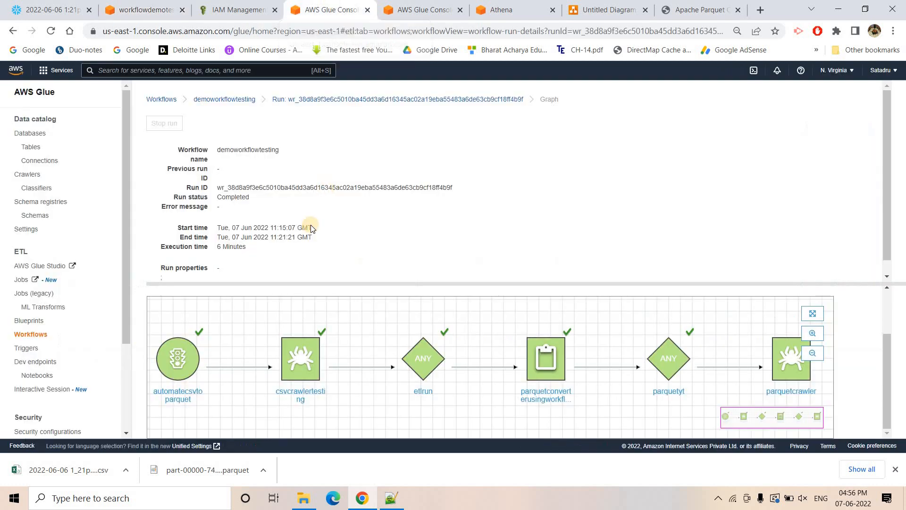
pyautogui.click(234, 99)
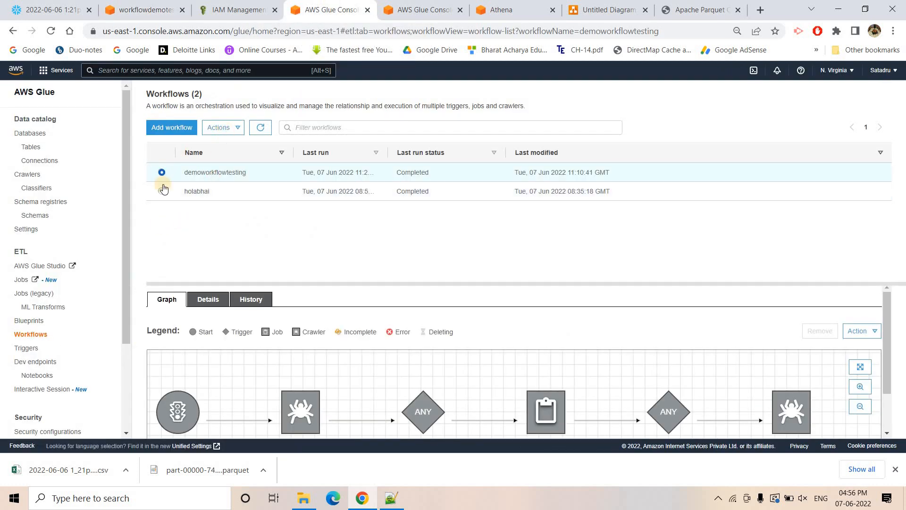
pyautogui.click(228, 127)
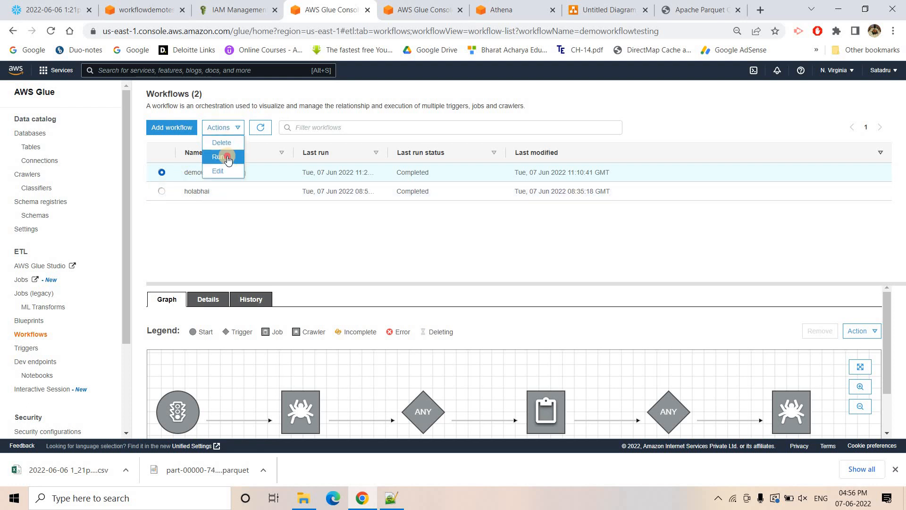
pyautogui.click(228, 158)
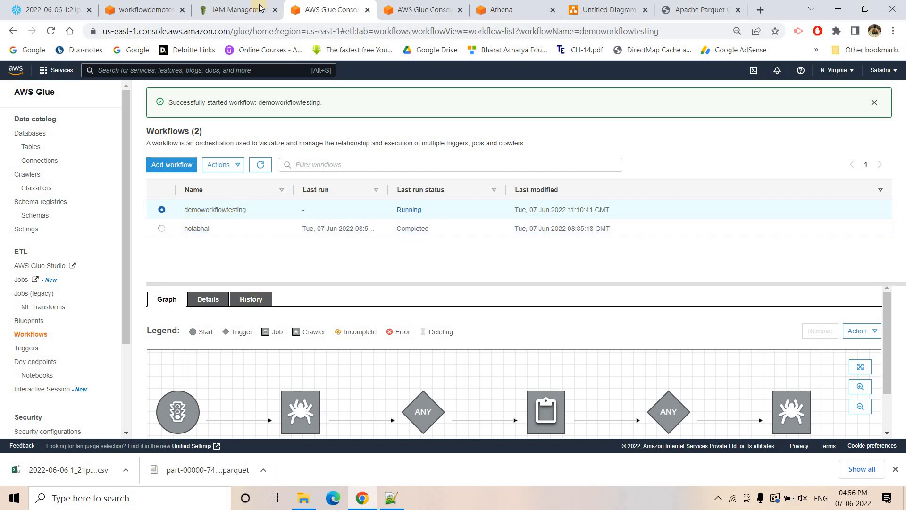
pyautogui.click(416, 9)
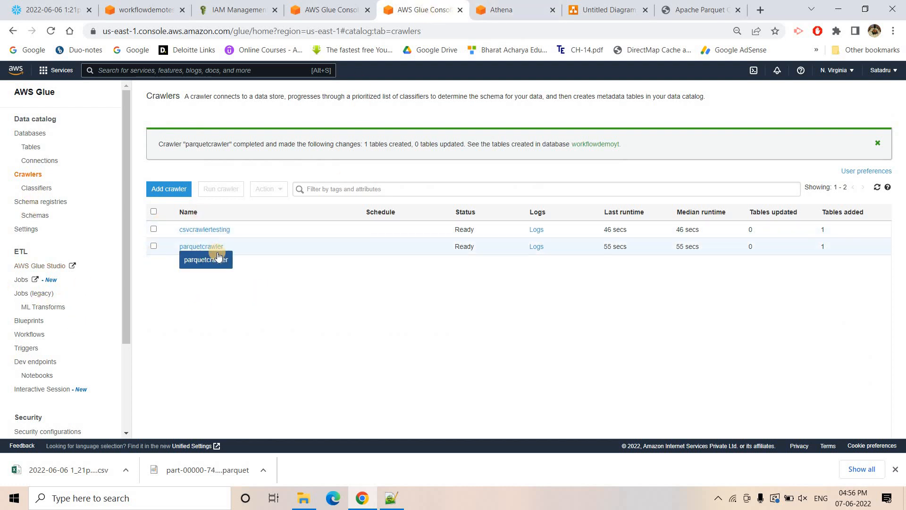
# - Switch to the S3 console, open the workflowdemotestingglue bucket in a new browser tab, and view its parquetstorer folder
pyautogui.click(160, 5)
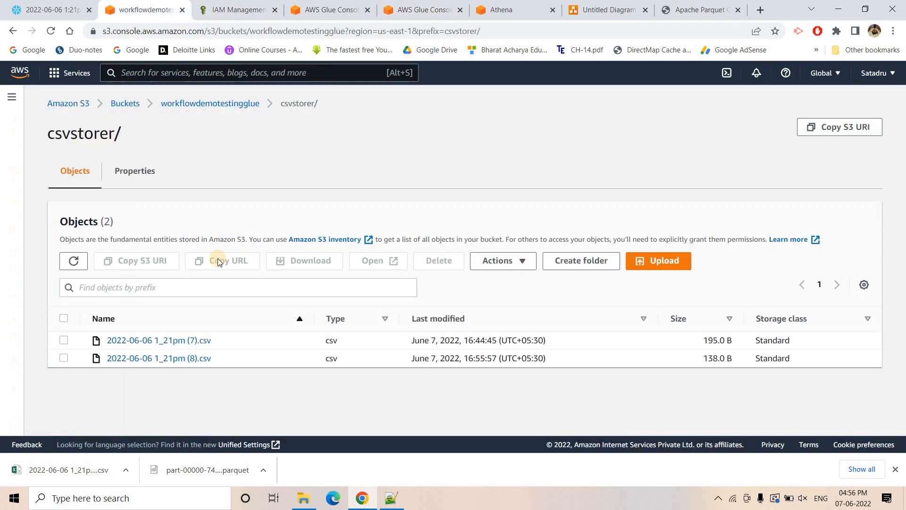
pyautogui.rightClick(186, 104)
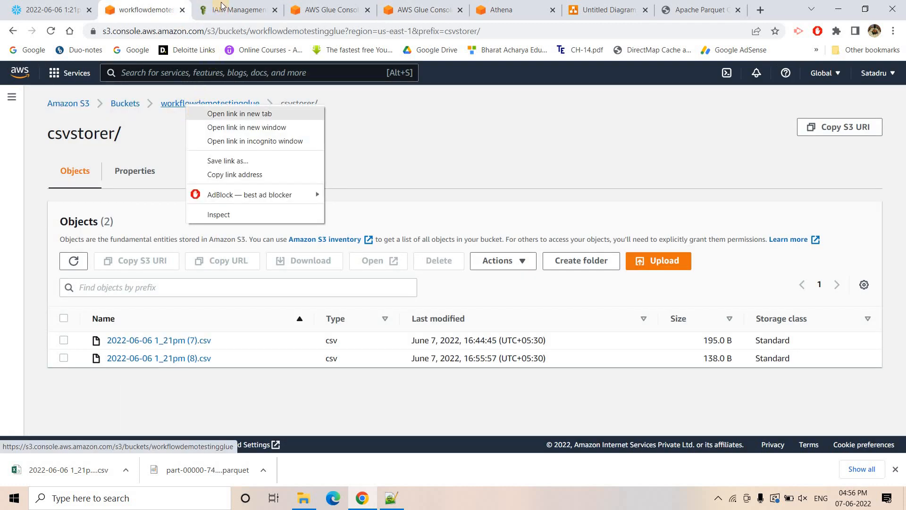
pyautogui.click(238, 113)
pyautogui.hotkey('ctrl', 'Tab')
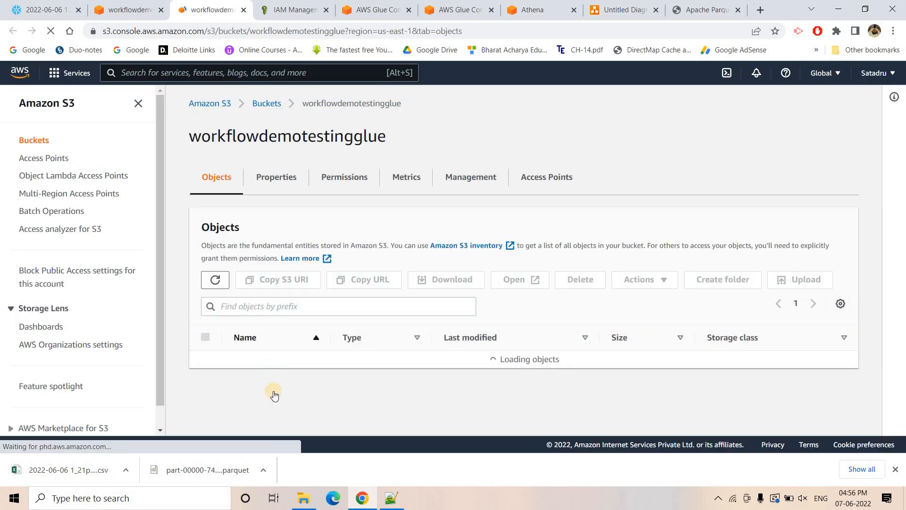
pyautogui.click(304, 391)
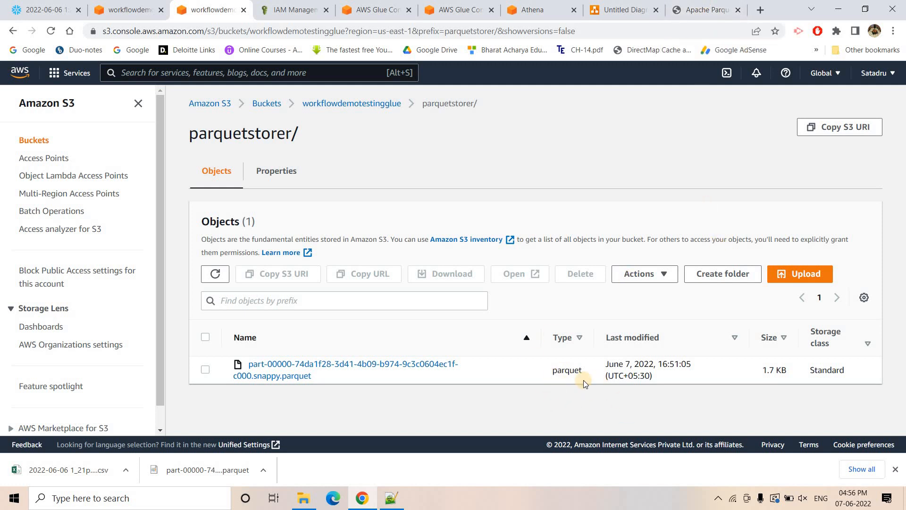
# - Return to AWS Glue and examine the progress graph of demoworkflowtesting's newest run from its run history
pyautogui.click(368, 4)
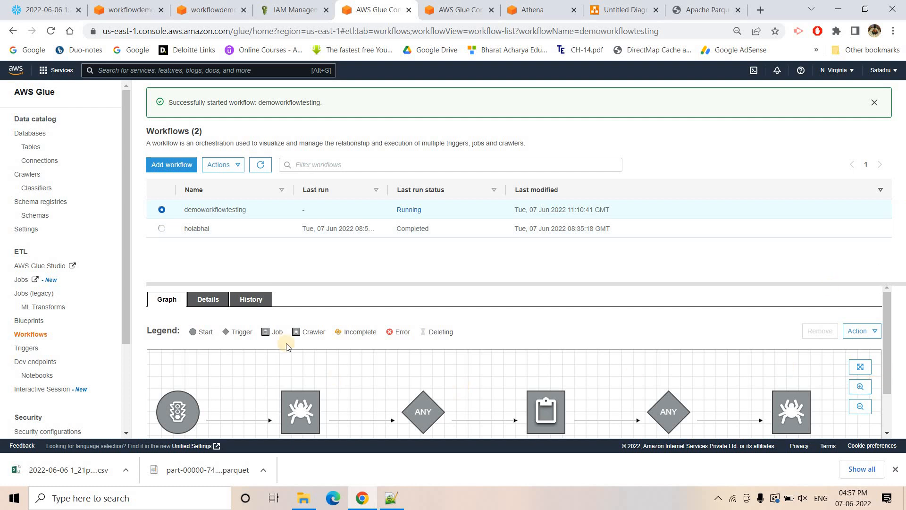
pyautogui.click(253, 302)
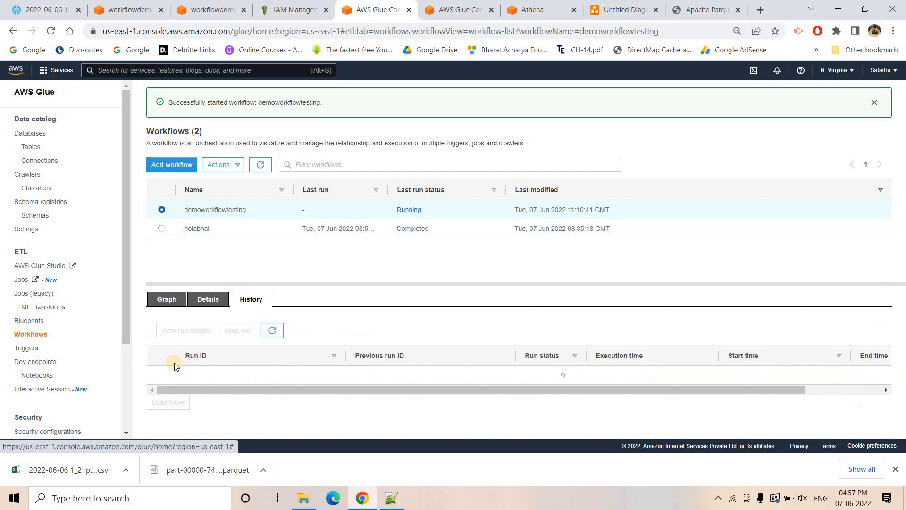
pyautogui.click(473, 375)
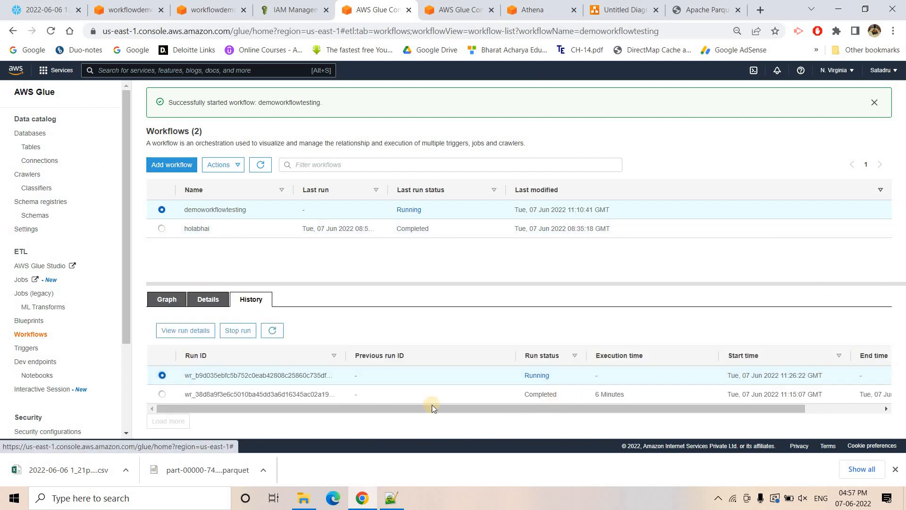
pyautogui.click(198, 331)
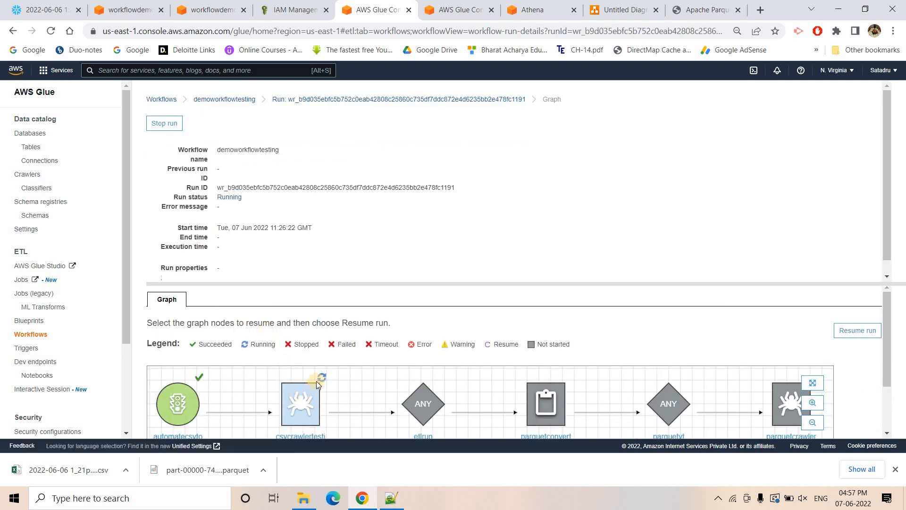
pyautogui.scroll(-2, 318, 384)
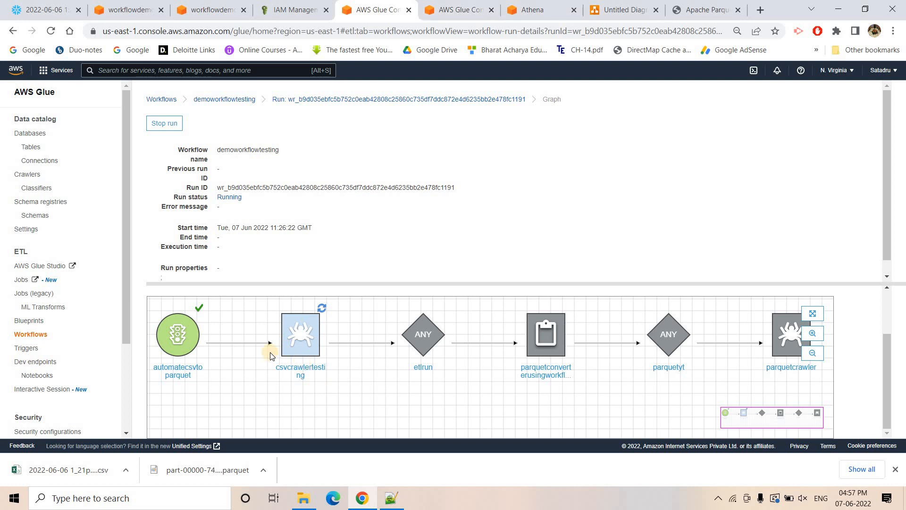
# - Switch to the diagrams.net architecture diagram, show Page-1, and close the browser's downloads bar
pyautogui.click(597, 4)
pyautogui.click(188, 443)
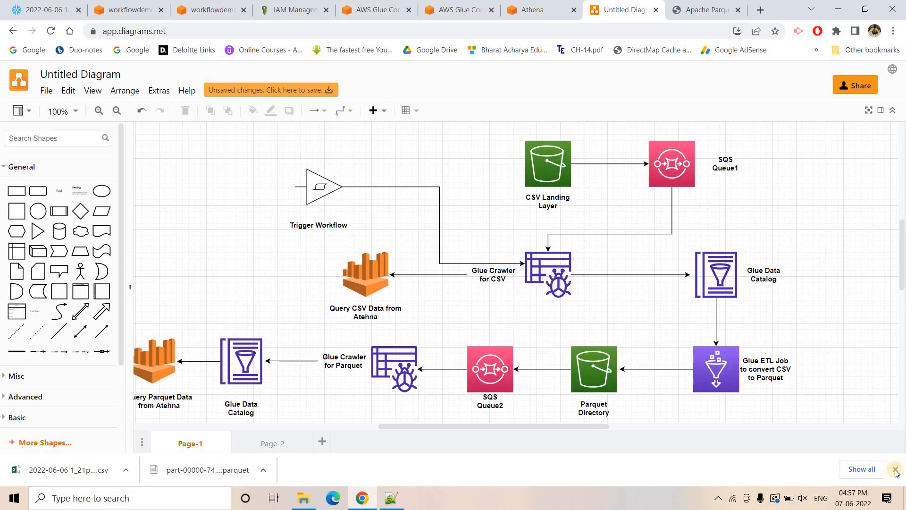
pyautogui.click(895, 469)
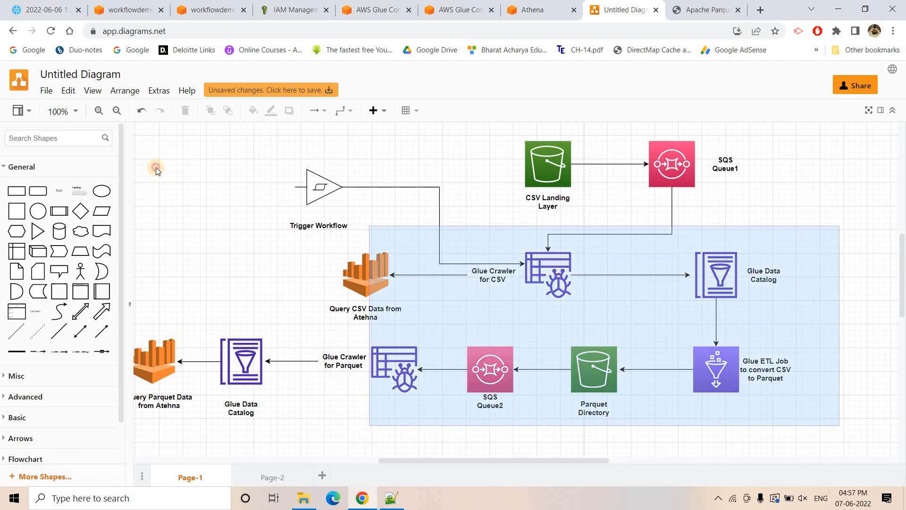
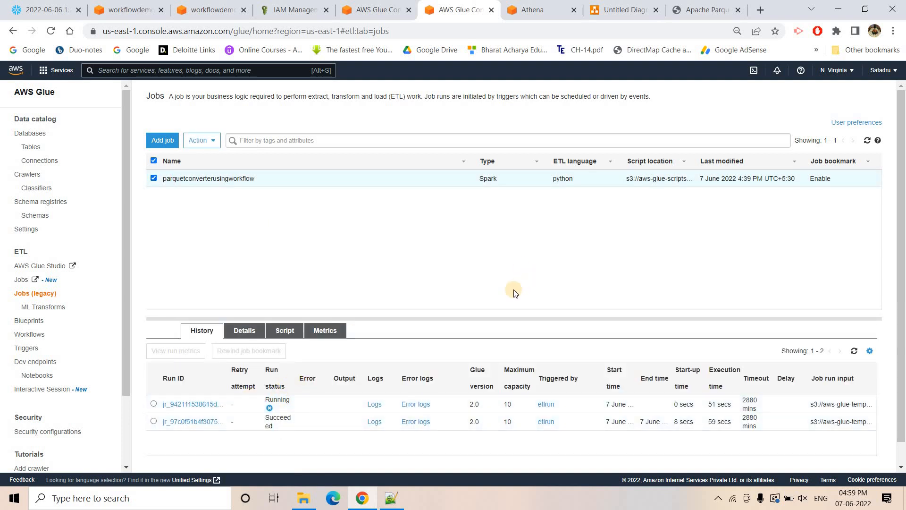
# - Switch to the S3 console, refresh the parquetstorer folder, and compare the modification times of its Parquet files
pyautogui.click(208, 9)
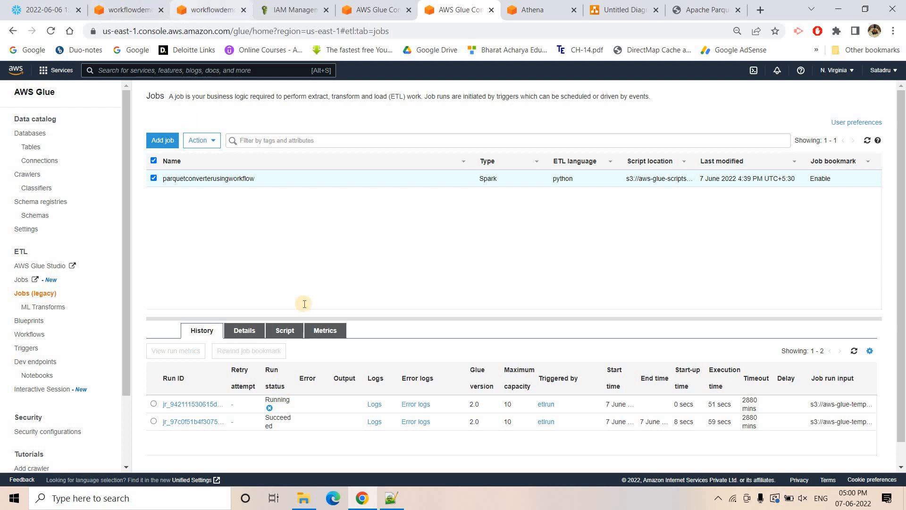
pyautogui.click(215, 274)
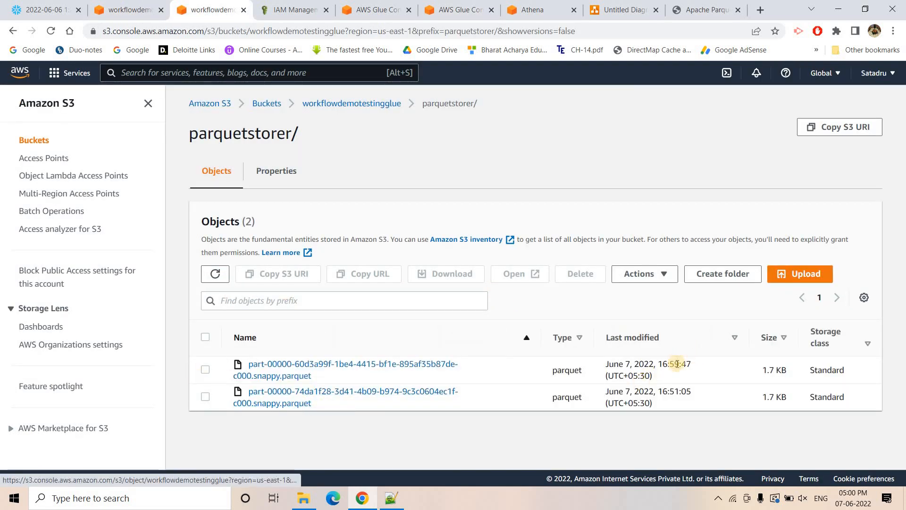
pyautogui.moveTo(659, 392); pyautogui.dragTo(679, 400)
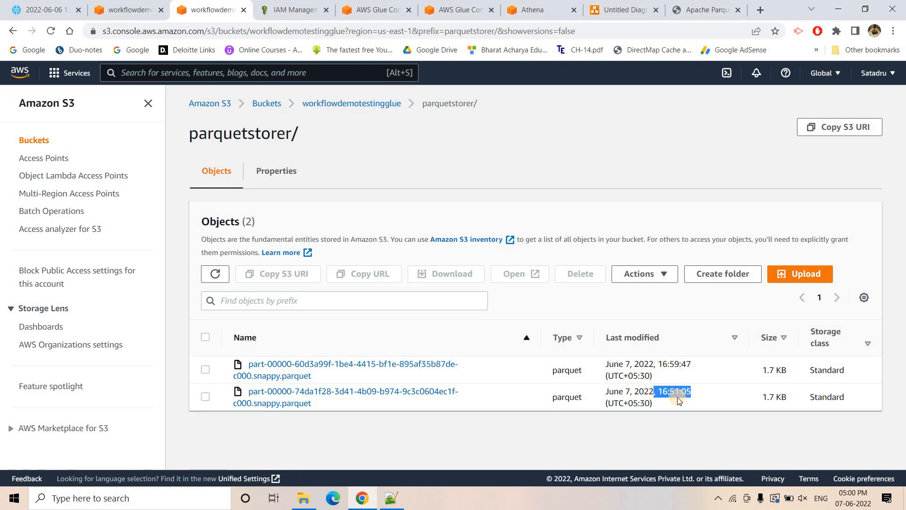
pyautogui.moveTo(693, 364); pyautogui.dragTo(657, 365)
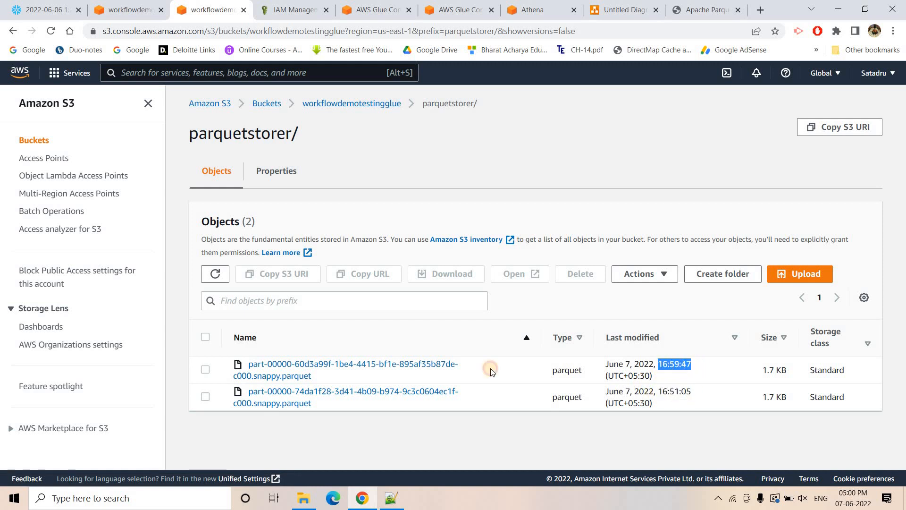
# - Open the newest Parquet file, part-00000-60d3a99f-1be4-4415-bf1e-895af35b87de-c000.snappy.parquet, from parquetstorer and download it
pyautogui.click(253, 367)
pyautogui.click(409, 364)
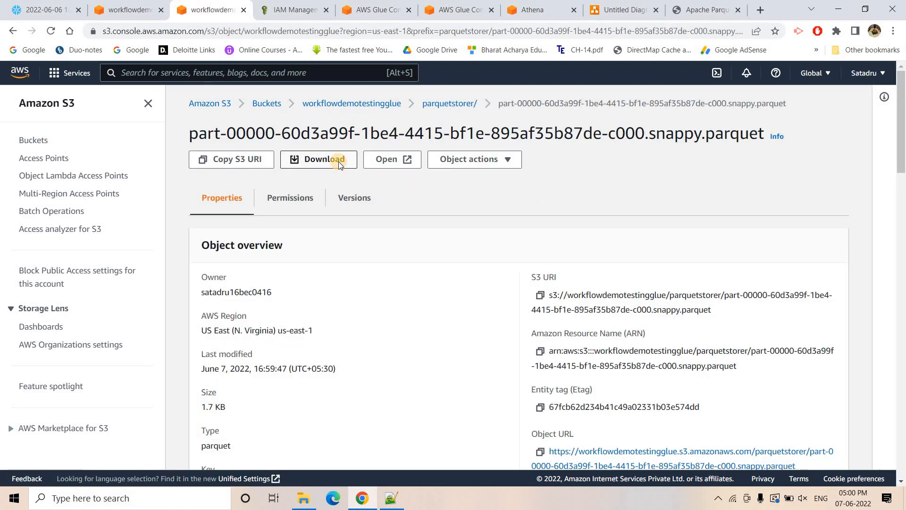
pyautogui.click(339, 161)
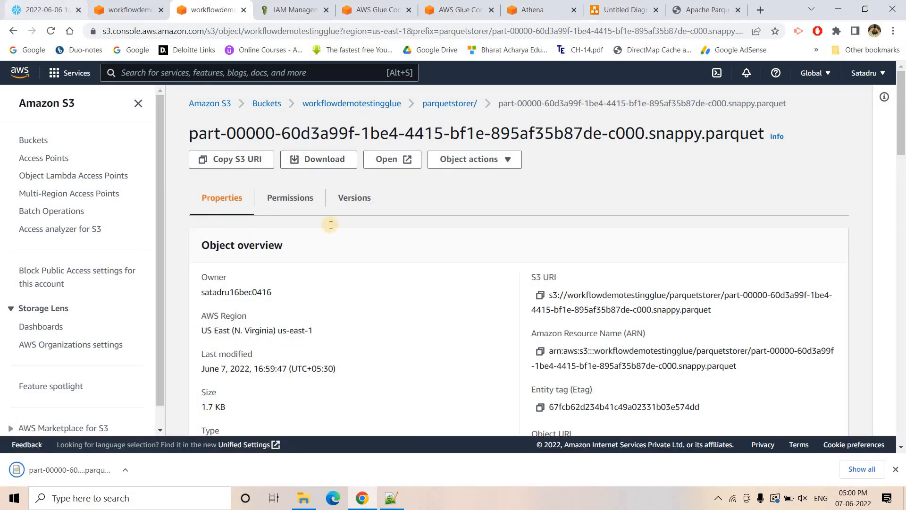
# - Switch to the Snowflake worksheet and compare the filter conditions of the two books queries on lines 45 and 46
pyautogui.hotkey('ctrl', '1')
pyautogui.moveTo(277, 174); pyautogui.dragTo(355, 170)
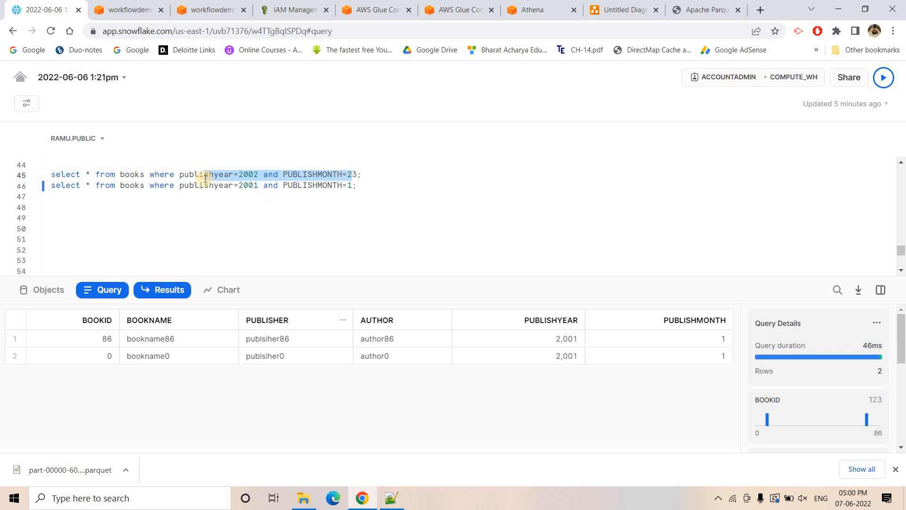
pyautogui.moveTo(209, 186); pyautogui.dragTo(353, 187)
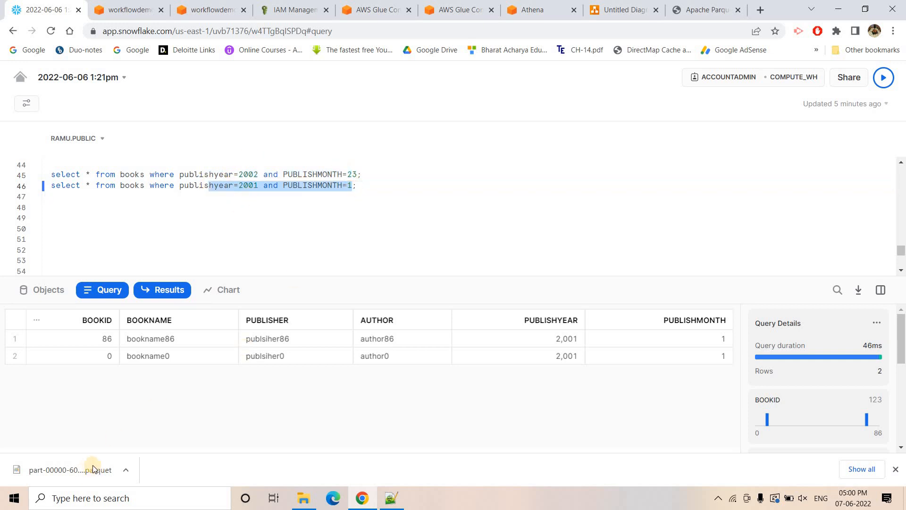
# - Switch to Apache Parquet Viewer Online, submit the downloaded part-00000-60d3a99f Parquet file with Show Table, and examine its rows
pyautogui.click(687, 10)
pyautogui.scroll(4, 332, 174)
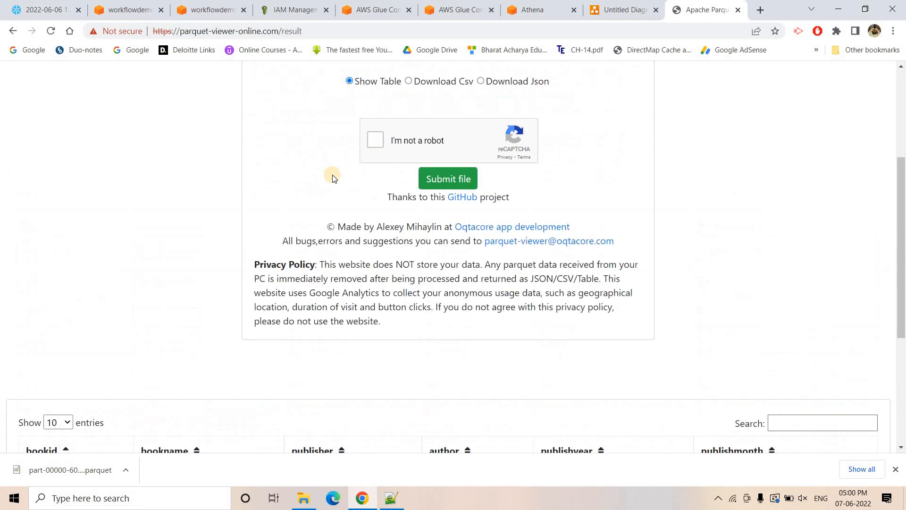
pyautogui.scroll(3, 321, 175)
pyautogui.click(374, 170)
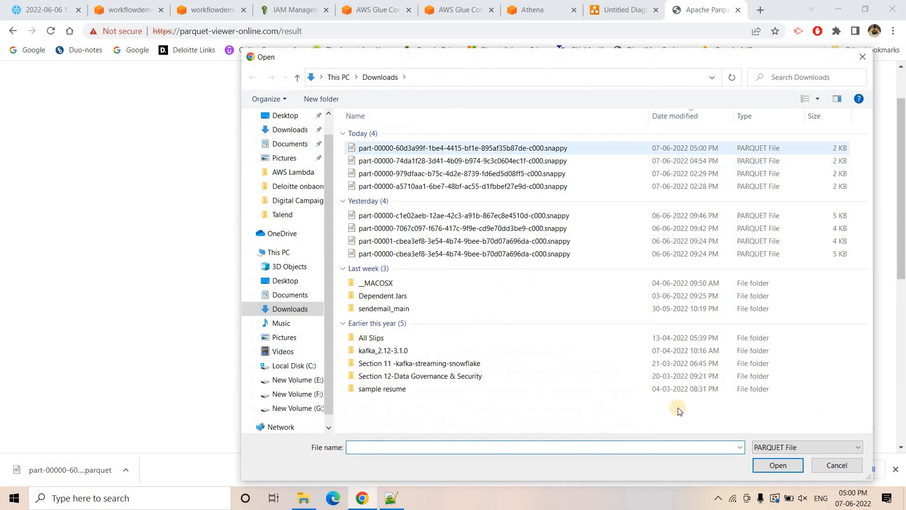
pyautogui.click(679, 147)
pyautogui.click(774, 465)
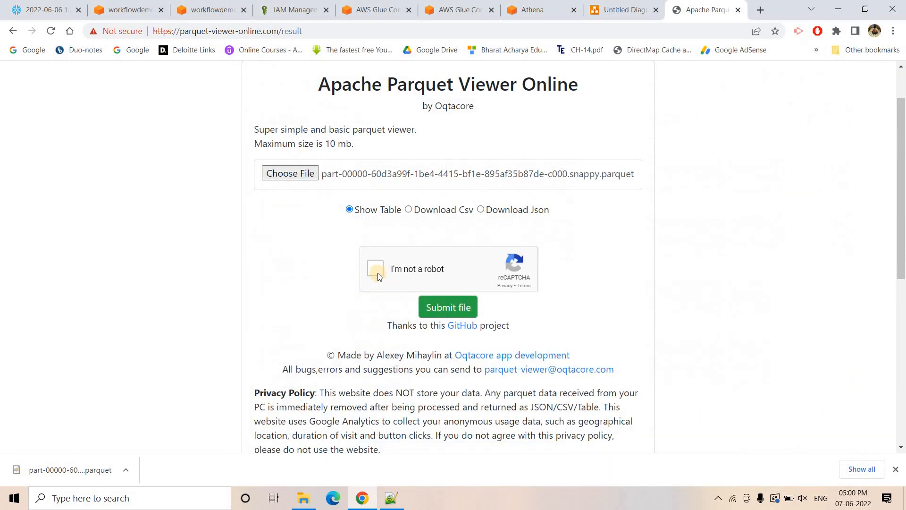
pyautogui.click(376, 271)
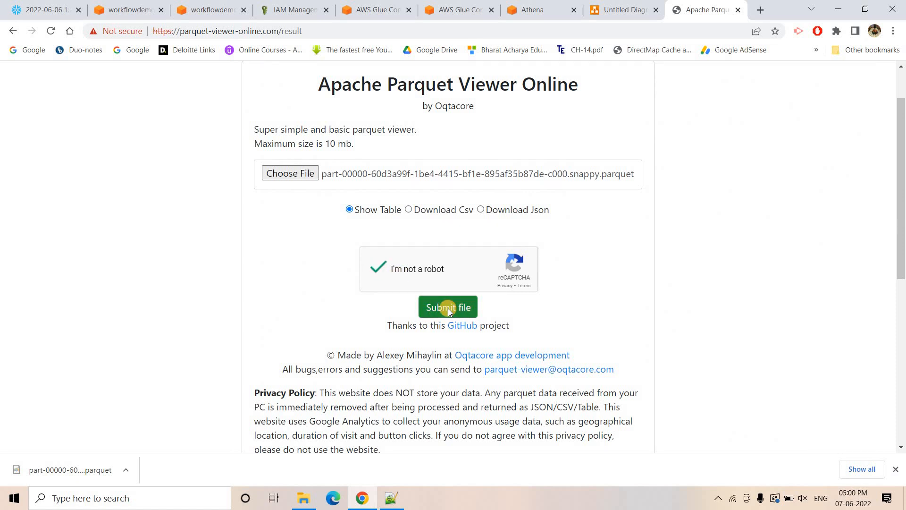
pyautogui.click(449, 308)
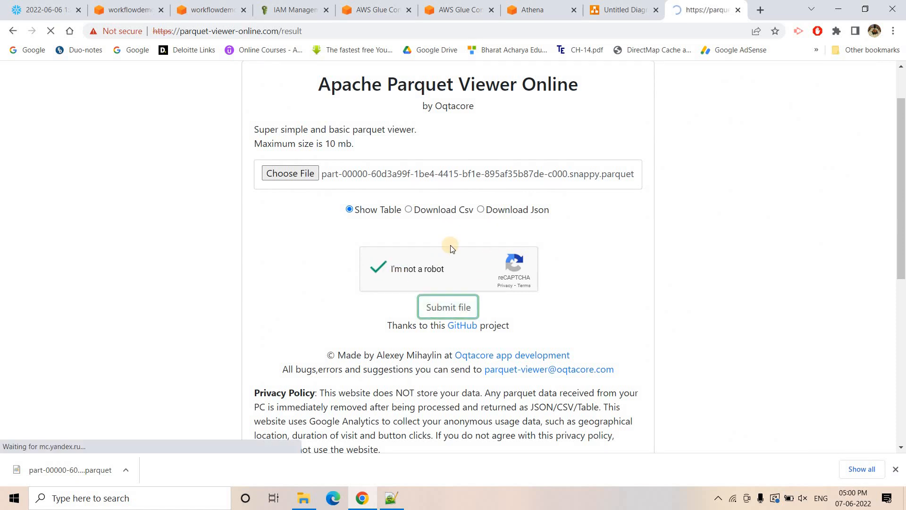
pyautogui.scroll(-7, 457, 246)
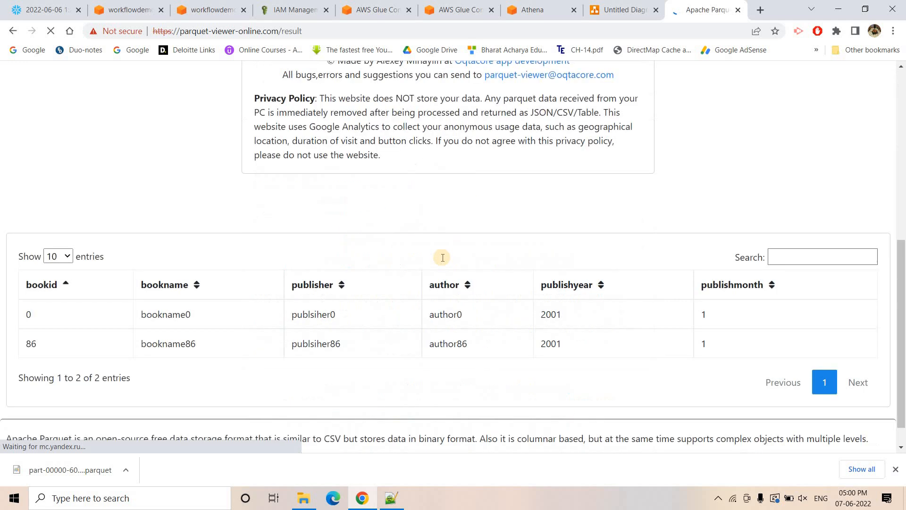
pyautogui.moveTo(222, 266); pyautogui.dragTo(574, 290)
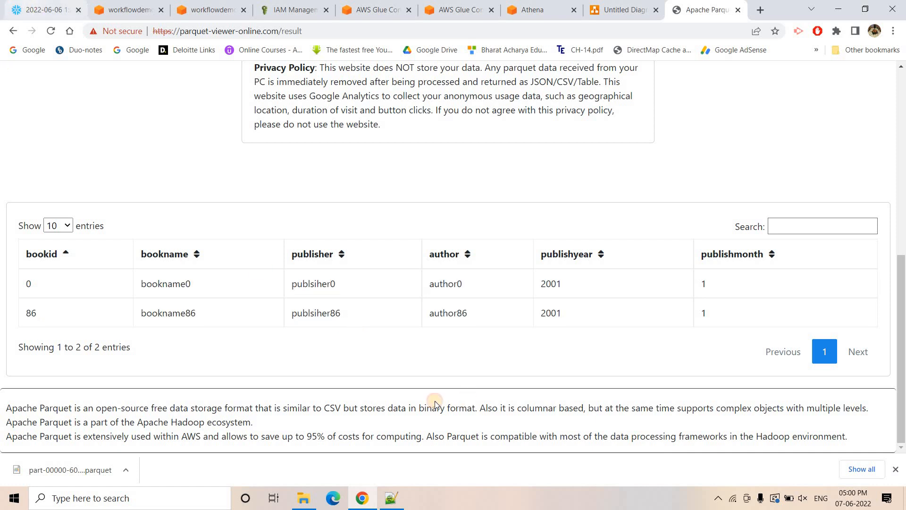
# - Glance at the Snowflake results, and return to the parquetstorer folder listing in the S3 console
pyautogui.click(37, 4)
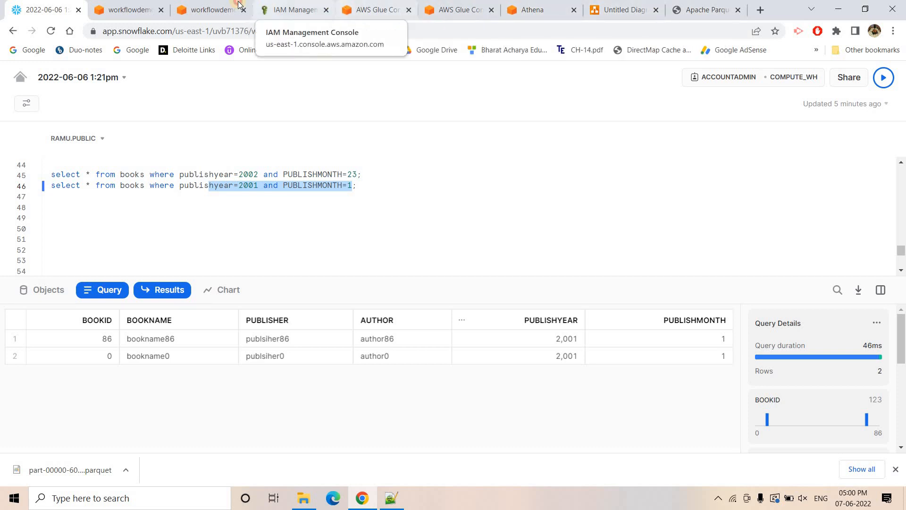
pyautogui.click(211, 9)
pyautogui.click(449, 104)
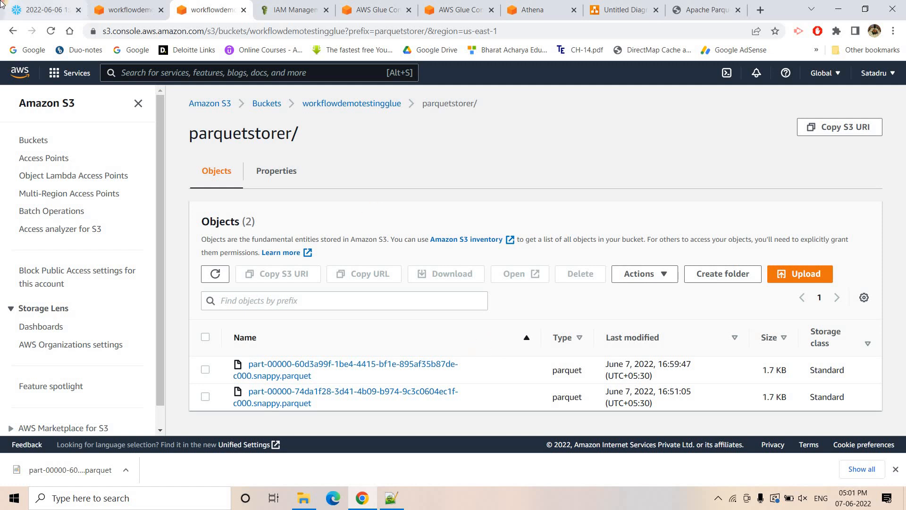
# - In Snowflake, change line 46's condition to (publishyear=2002 and PUBLISHMONTH=23) or (publishyear=2001 and PUBLISHMONTH=1), run it, and select all result rows
pyautogui.click(47, 9)
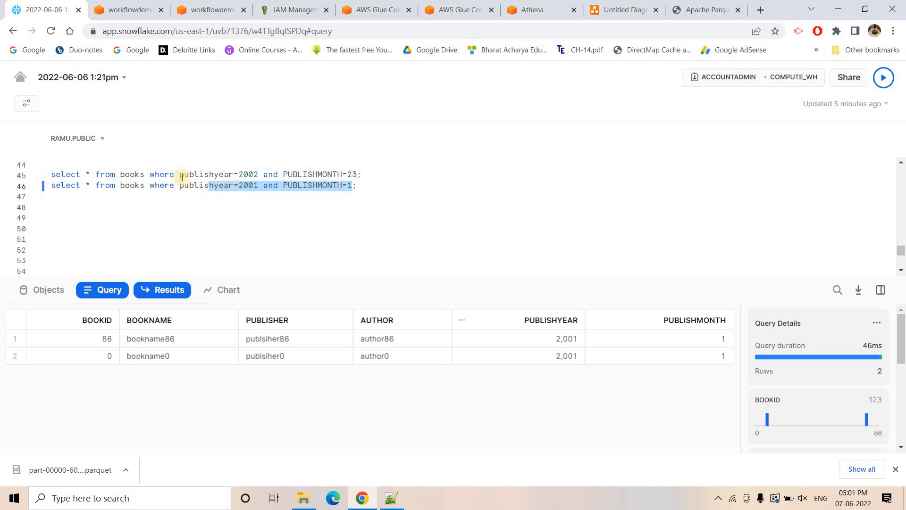
pyautogui.moveTo(182, 174); pyautogui.dragTo(361, 175)
pyautogui.hotkey('ctrl', 'c')
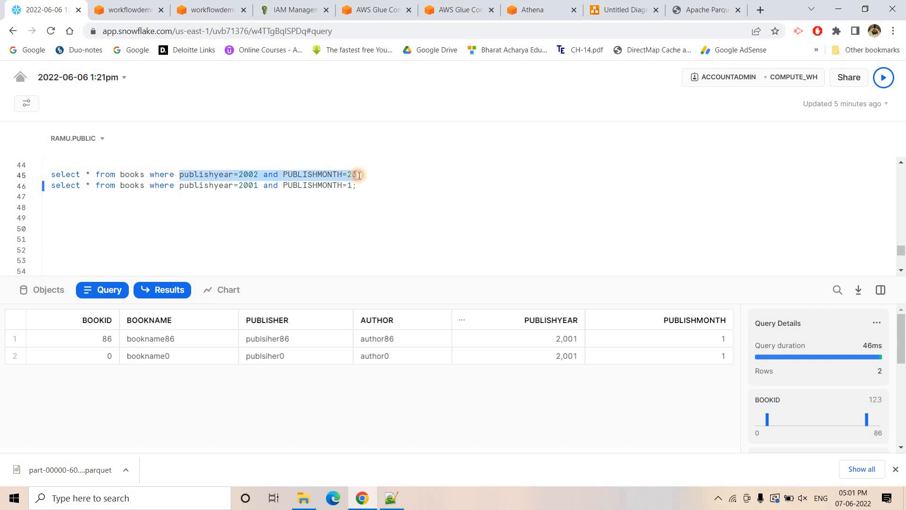
pyautogui.click(182, 185)
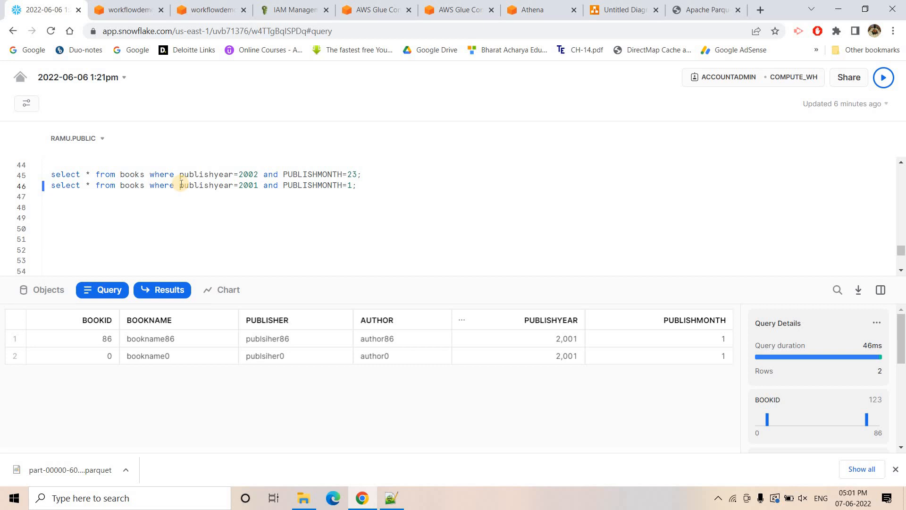
pyautogui.write('(')
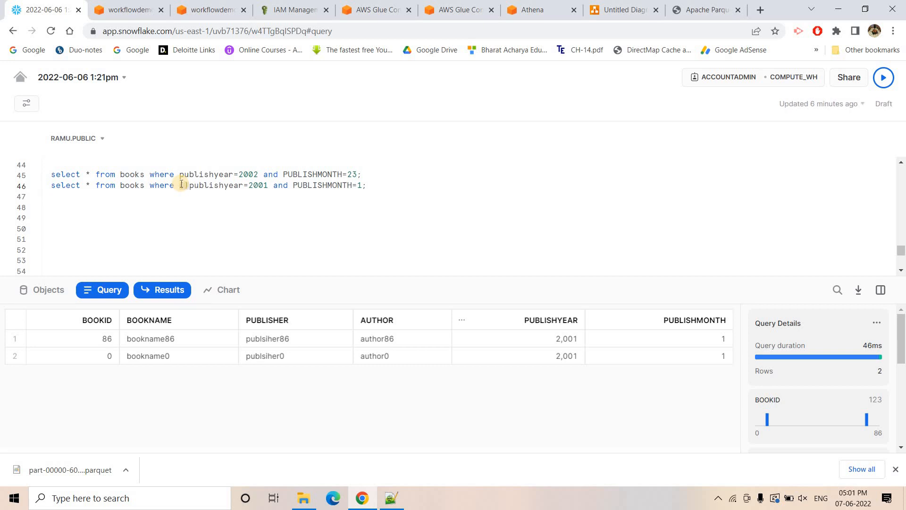
pyautogui.hotkey('ctrl', 'v')
pyautogui.write('or (')
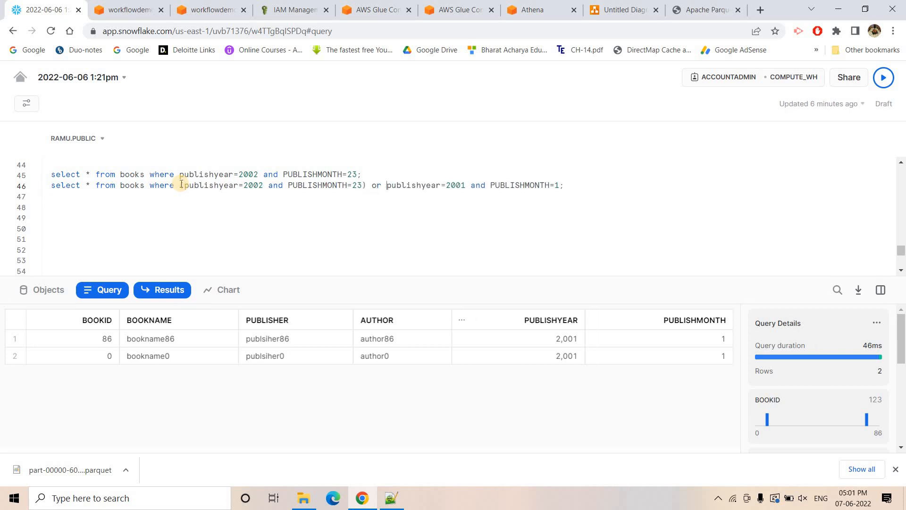
pyautogui.click(564, 186)
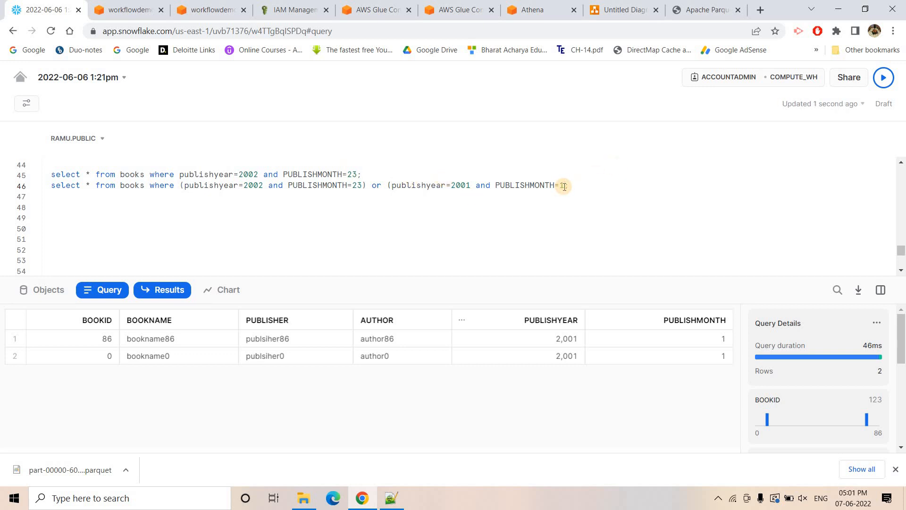
pyautogui.write(');')
pyautogui.click(883, 77)
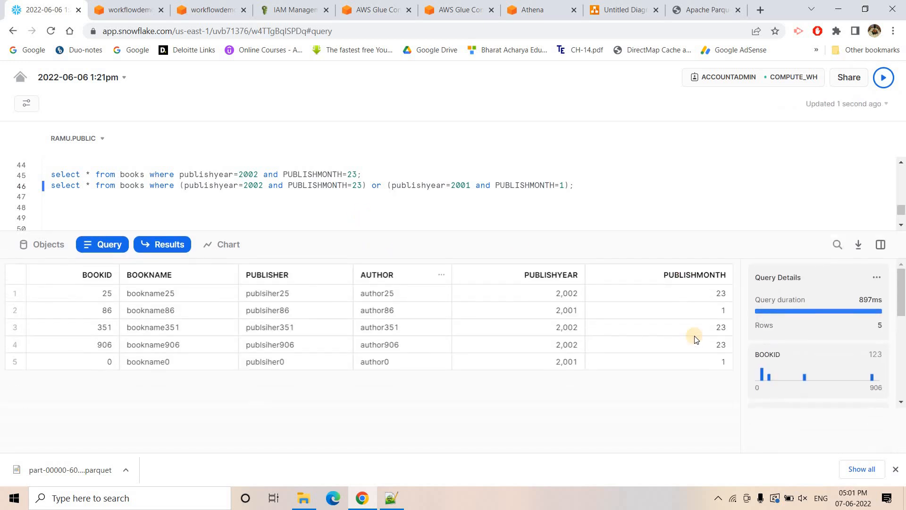
pyautogui.moveTo(708, 359); pyautogui.dragTo(91, 325)
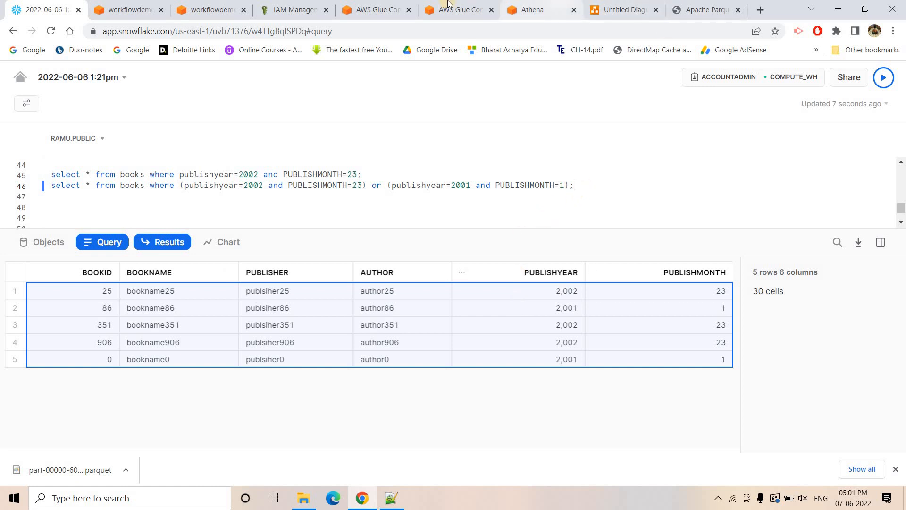
# - Switch to AWS Glue and check the progress of the workflow run's job and crawlers
pyautogui.click(377, 9)
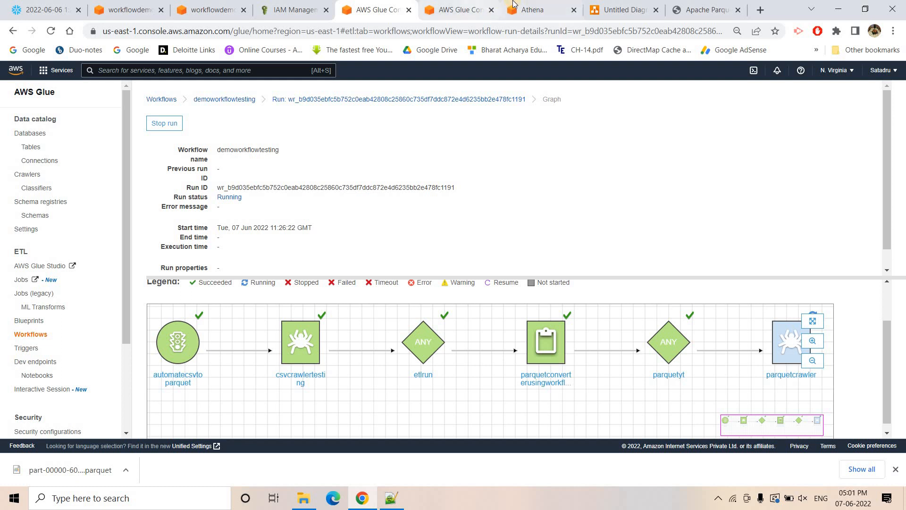
pyautogui.click(474, 7)
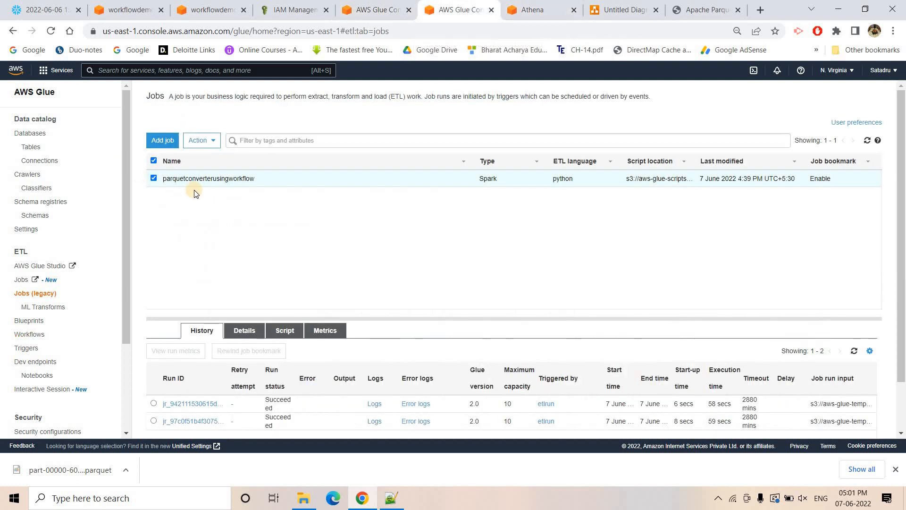
pyautogui.click(29, 174)
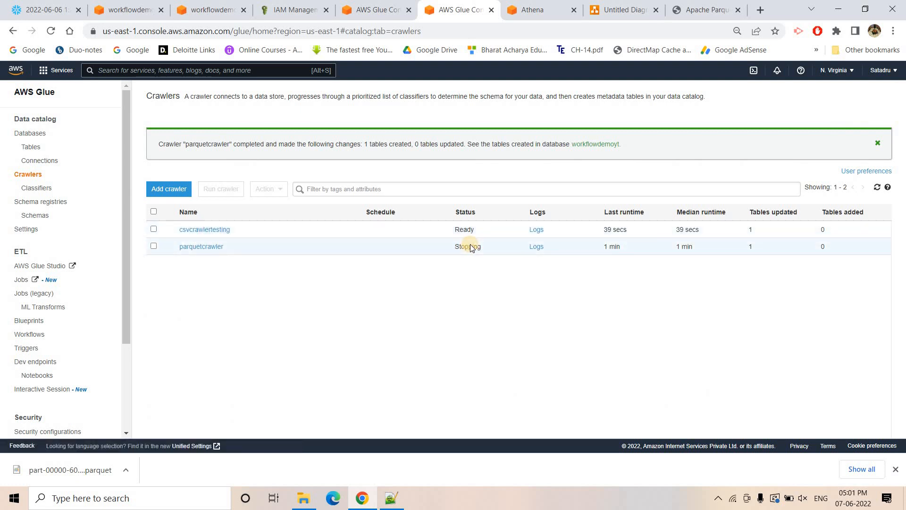
# - Switch to Athena, rerun SELECT * FROM "workflowdemoyt"."parquetstorer" limit 10, and examine the returned rows
pyautogui.click(537, 7)
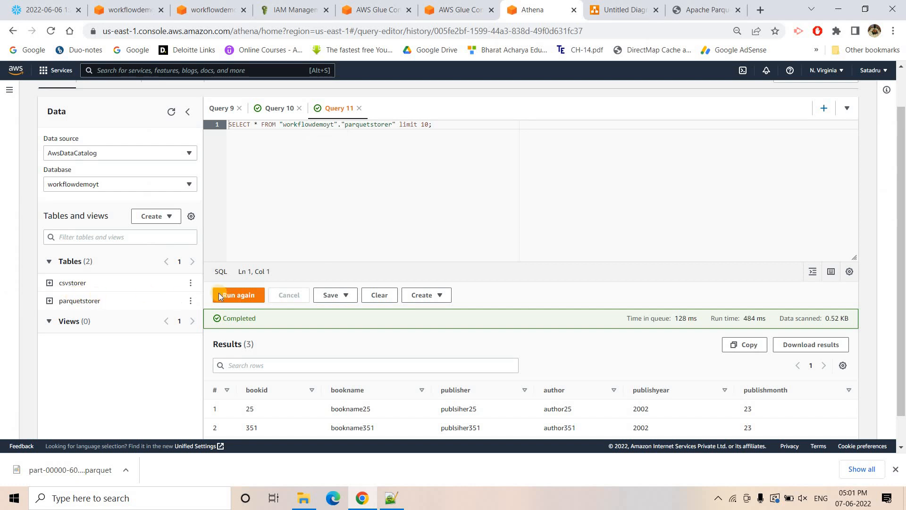
pyautogui.moveTo(433, 124); pyautogui.dragTo(141, 122)
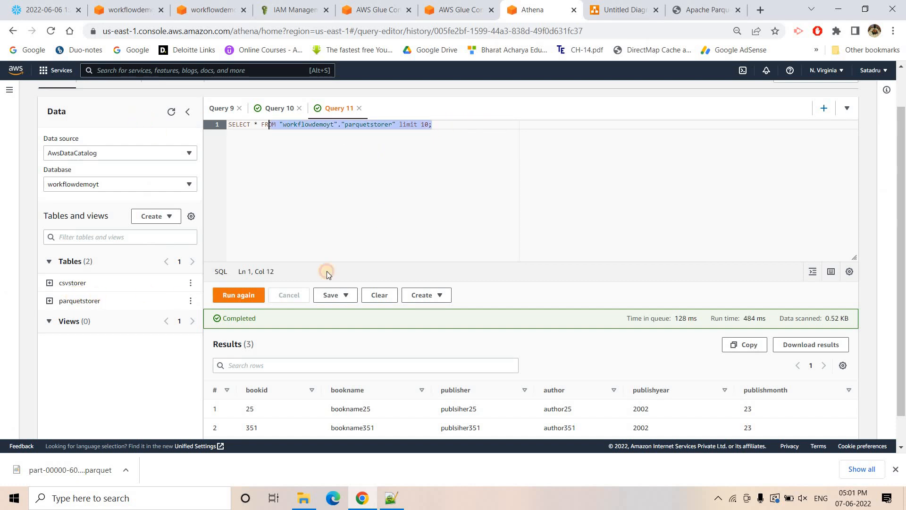
pyautogui.click(230, 295)
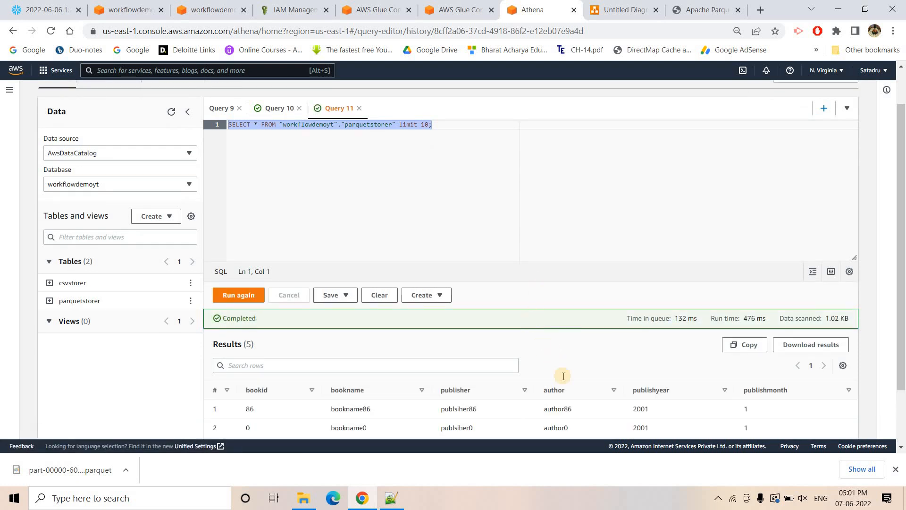
pyautogui.scroll(-2, 558, 376)
pyautogui.moveTo(288, 351); pyautogui.dragTo(786, 414)
pyautogui.click(784, 411)
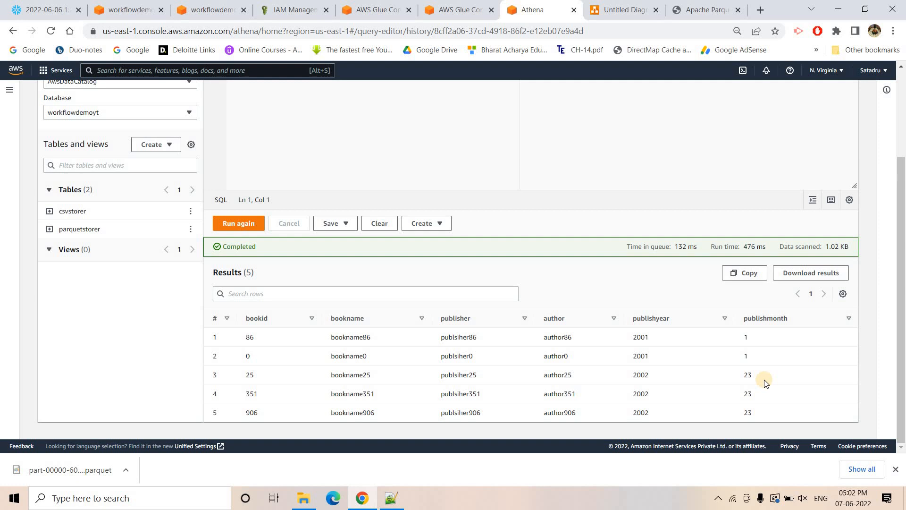
# - Switch to the S3 console and view the CSV files in the workflowdemotestingglue bucket's csvstorer folder
pyautogui.click(130, 10)
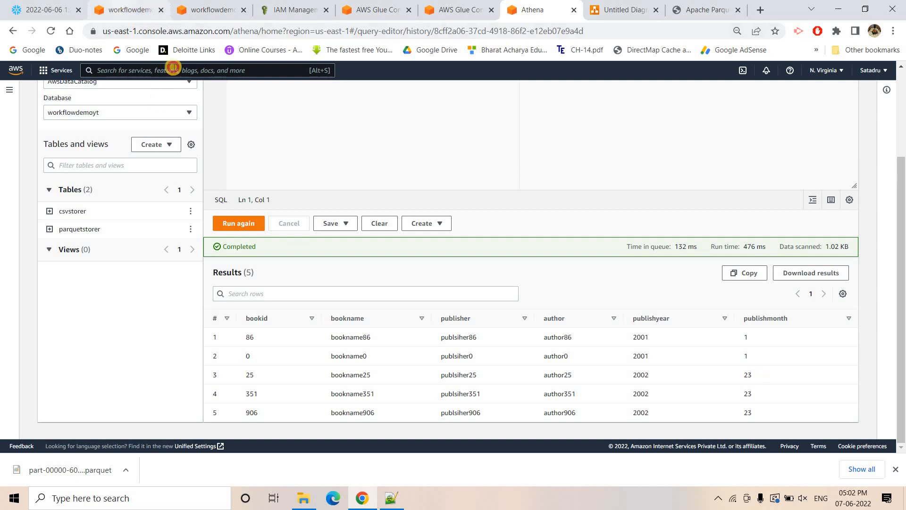
pyautogui.click(167, 106)
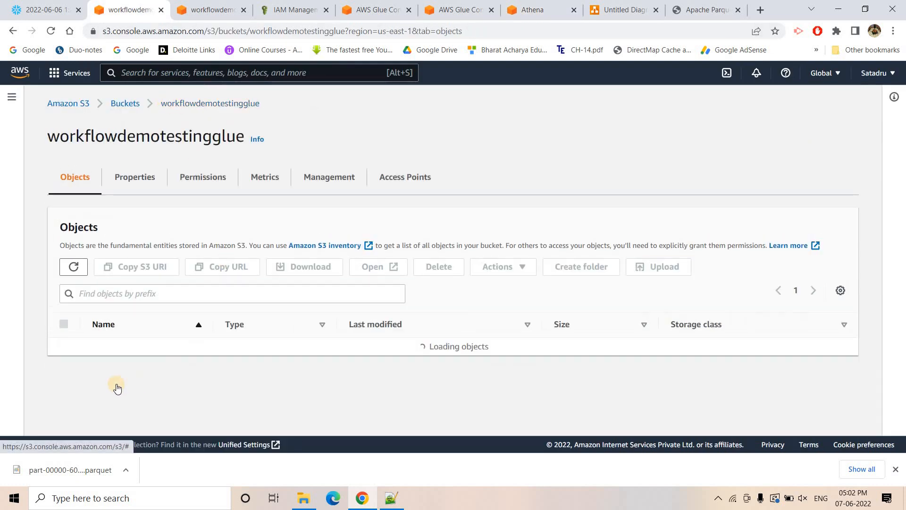
pyautogui.click(130, 347)
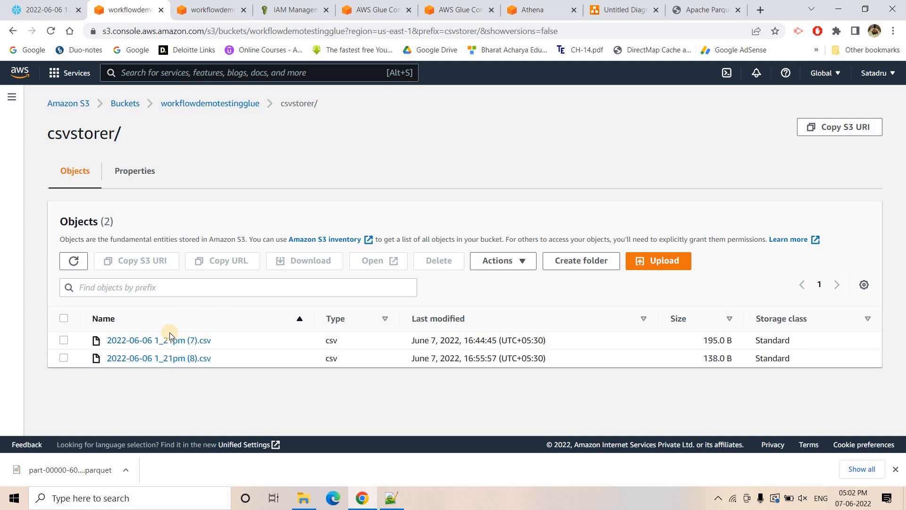
# - Return to the demoworkflowtesting run graph in AWS Glue and reload the page to check the parquetcrawler's final status
pyautogui.click(364, 6)
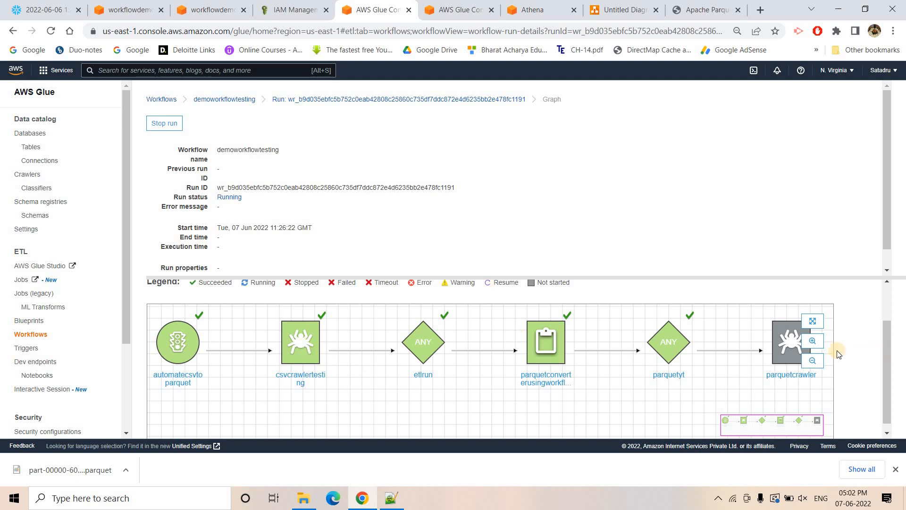
pyautogui.moveTo(659, 382)
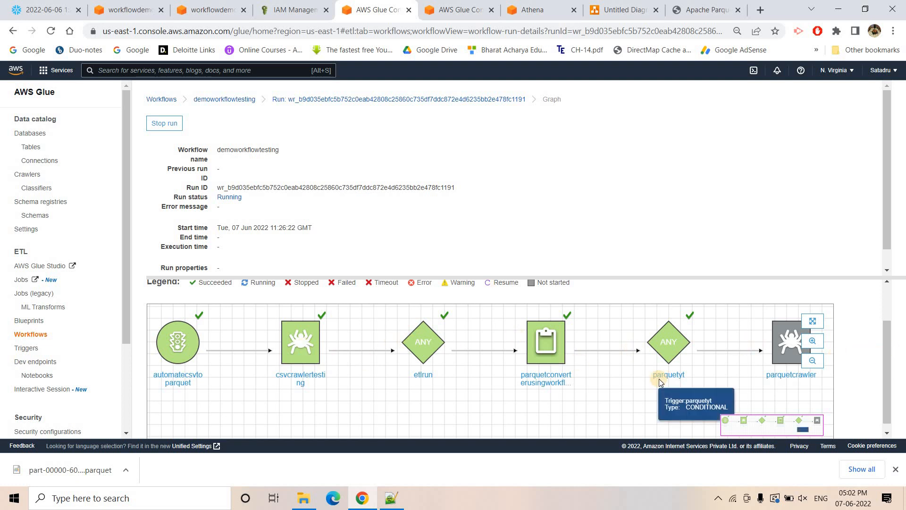
pyautogui.click(51, 31)
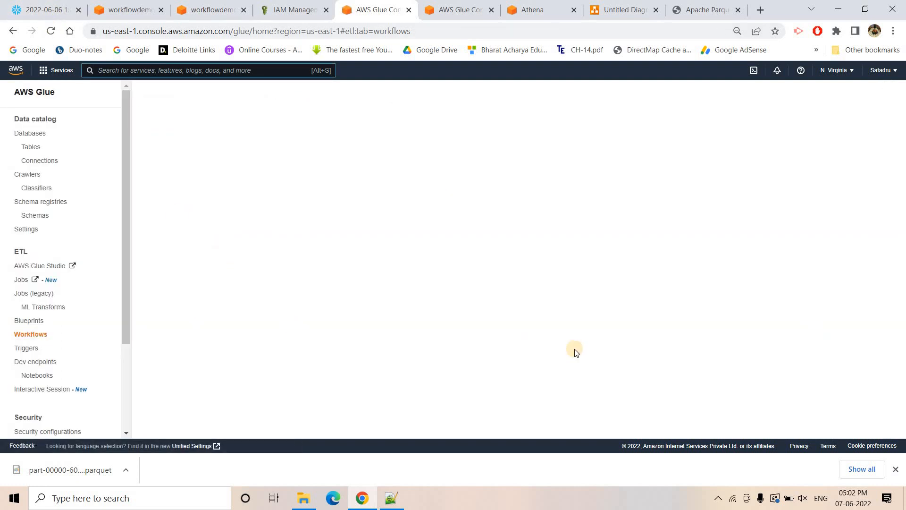
pyautogui.scroll(-2, 708, 363)
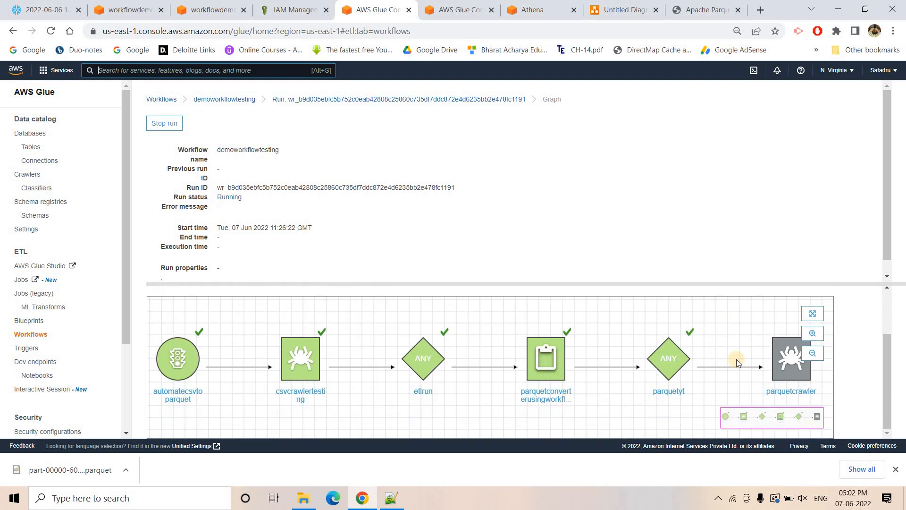
pyautogui.click(52, 33)
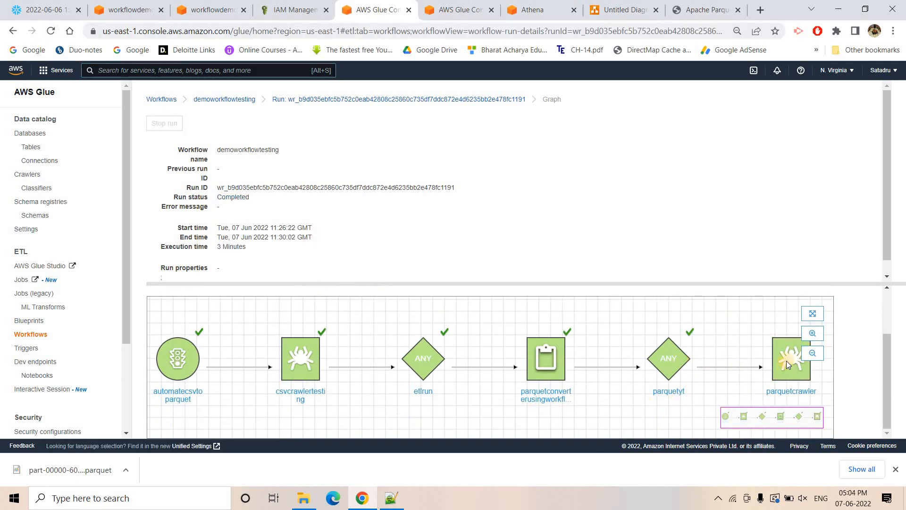